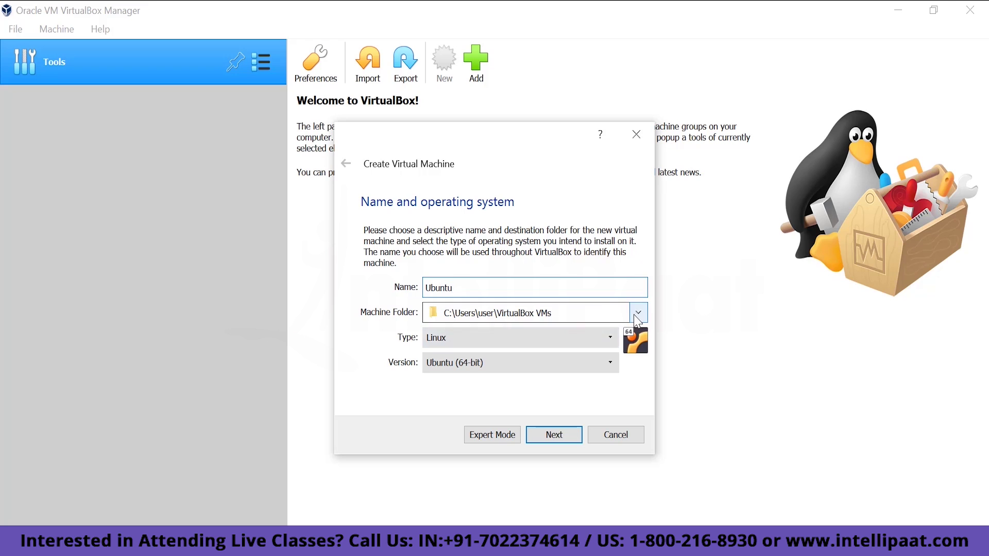
# - Set the new machine's folder to E:\Ubuntu
pyautogui.click(561, 344)
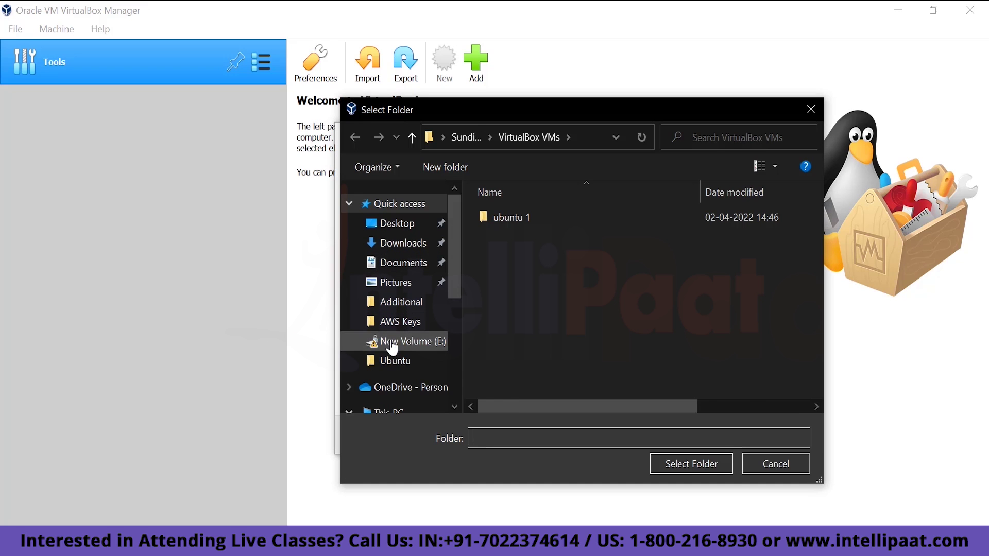
pyautogui.click(392, 344)
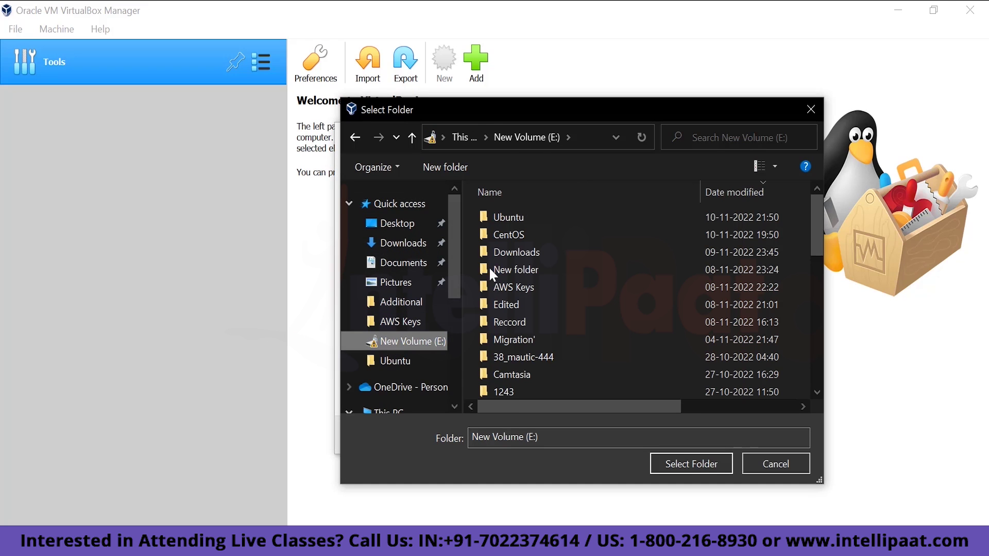
pyautogui.click(518, 210)
pyautogui.click(652, 459)
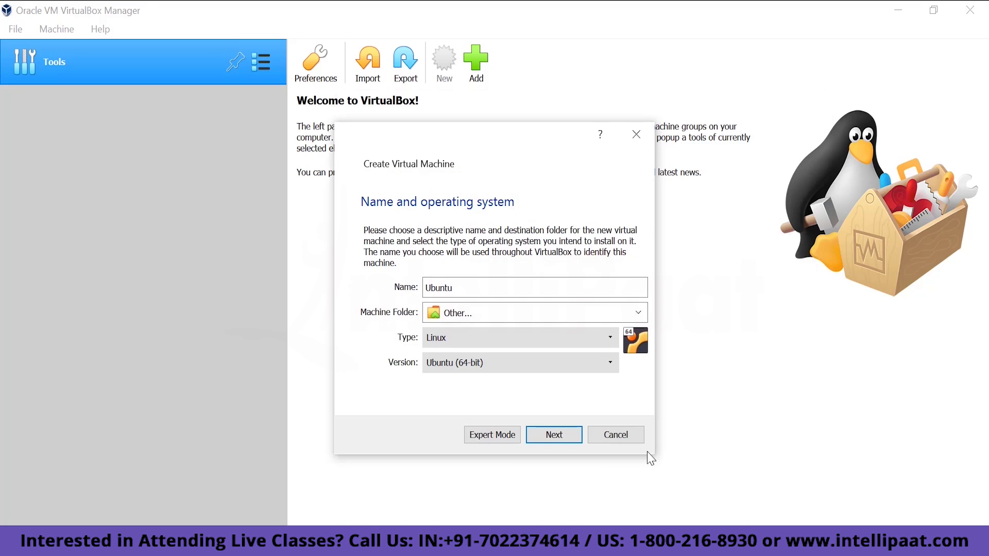
# - Give the Ubuntu machine 4096 MB of memory
pyautogui.click(533, 443)
pyautogui.moveTo(610, 289); pyautogui.dragTo(585, 290)
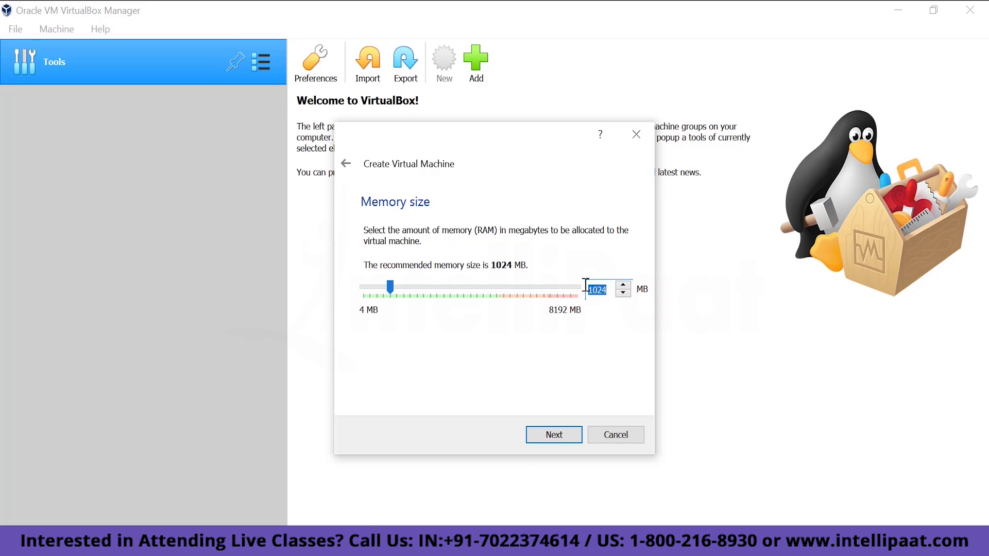
pyautogui.write('4096')
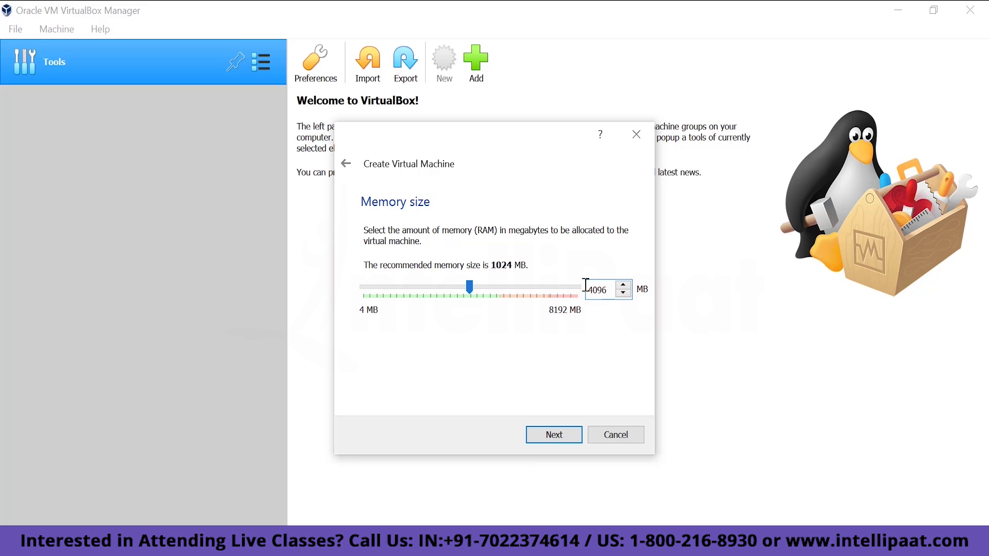
pyautogui.click(554, 438)
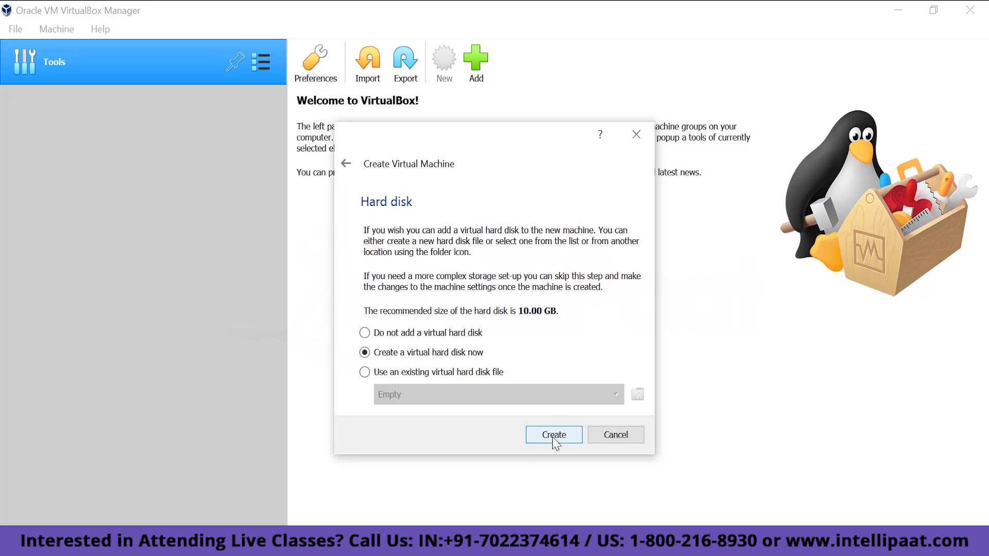
# - Create a new virtual hard disk in VMDK format
pyautogui.click(561, 441)
pyautogui.click(385, 295)
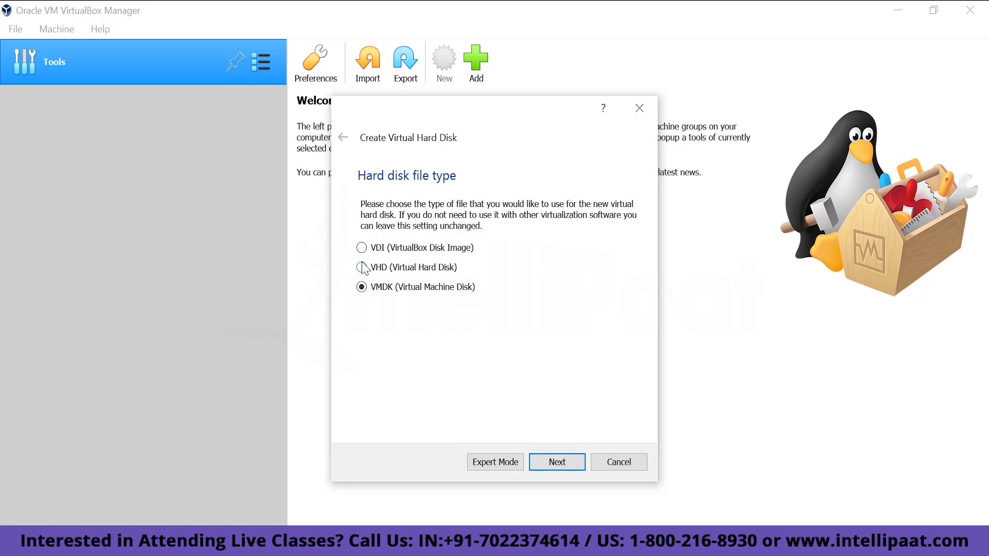
pyautogui.click(363, 267)
pyautogui.click(362, 289)
pyautogui.click(558, 462)
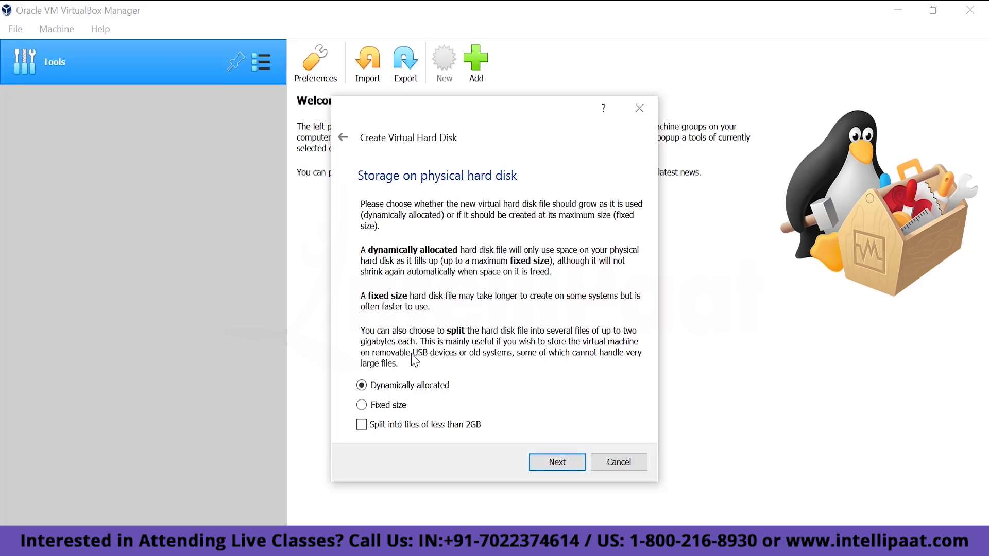
# - Make the disk dynamically allocated at 20 GB and create the machine
pyautogui.click(555, 462)
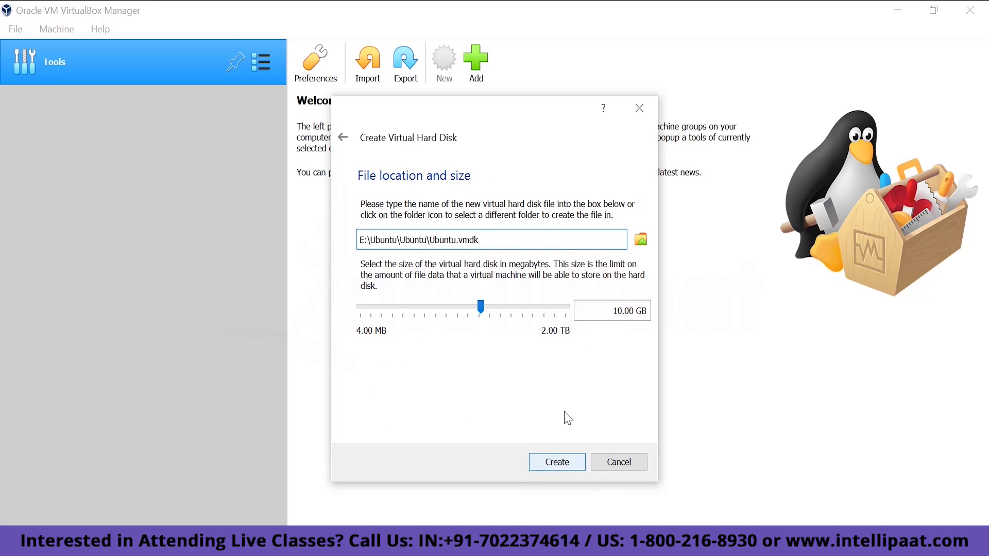
pyautogui.moveTo(625, 313); pyautogui.dragTo(616, 312)
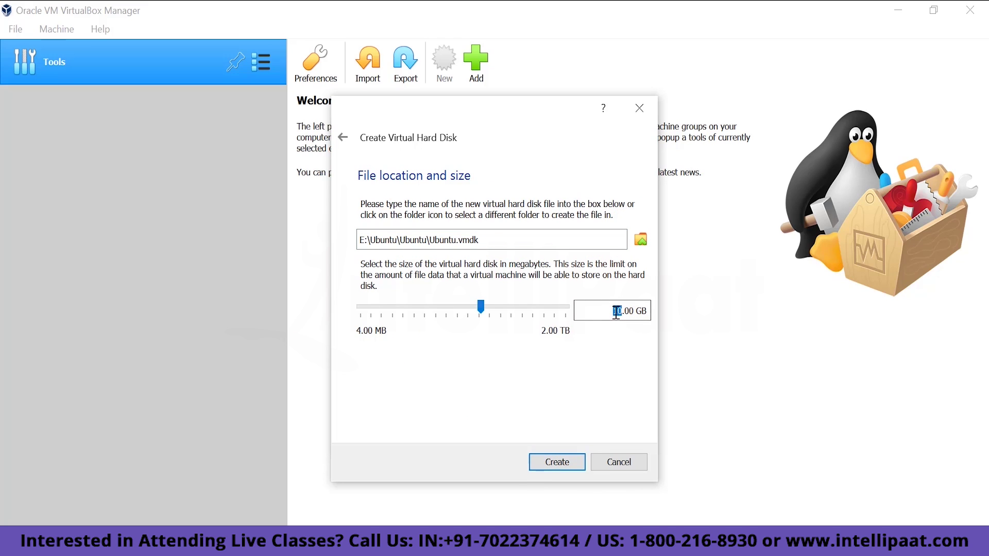
pyautogui.write('20')
pyautogui.click(549, 463)
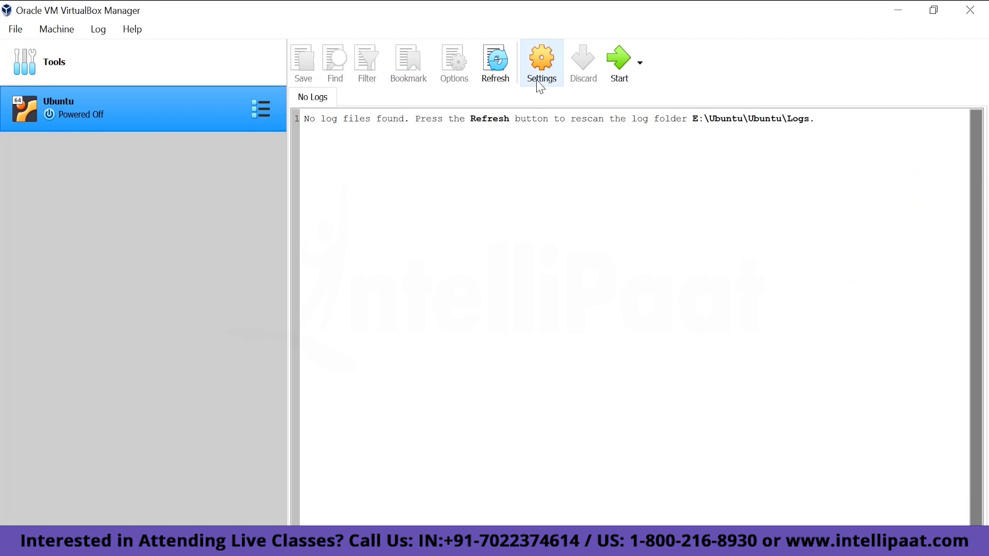
# - Attach ubuntu-22.04.1-desktop-amd64.iso to the empty IDE optical drive and save the settings
pyautogui.click(543, 61)
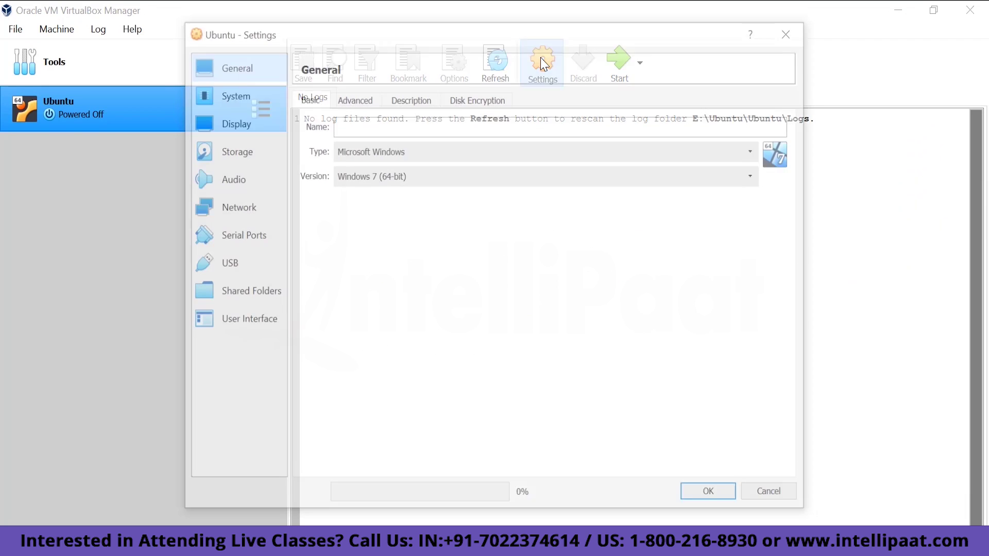
pyautogui.click(234, 150)
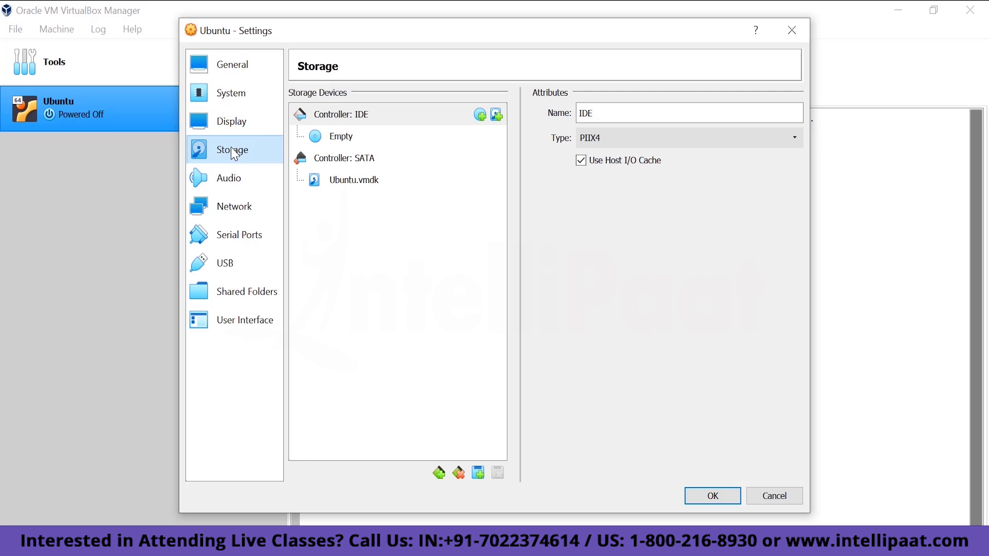
pyautogui.click(329, 137)
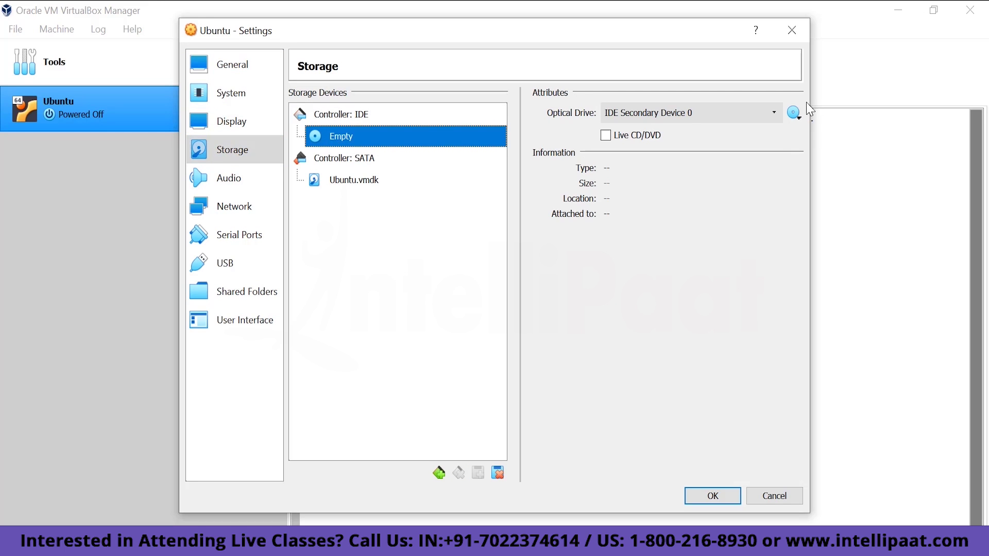
pyautogui.click(794, 114)
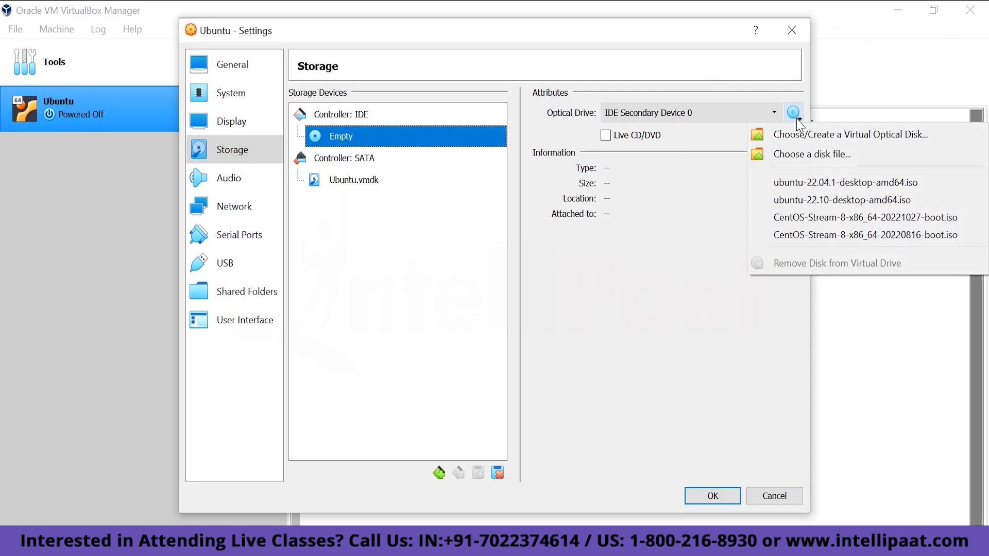
pyautogui.click(798, 154)
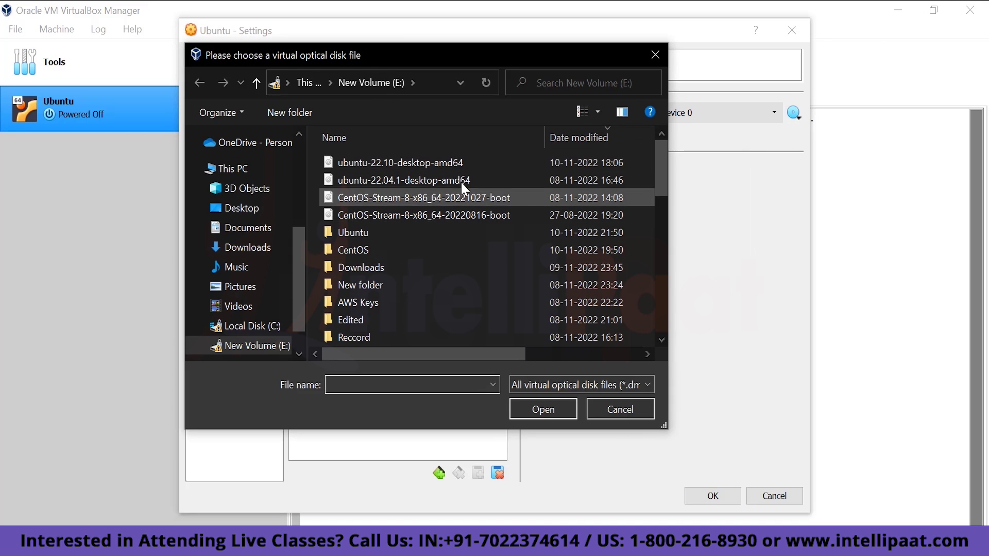
pyautogui.click(401, 184)
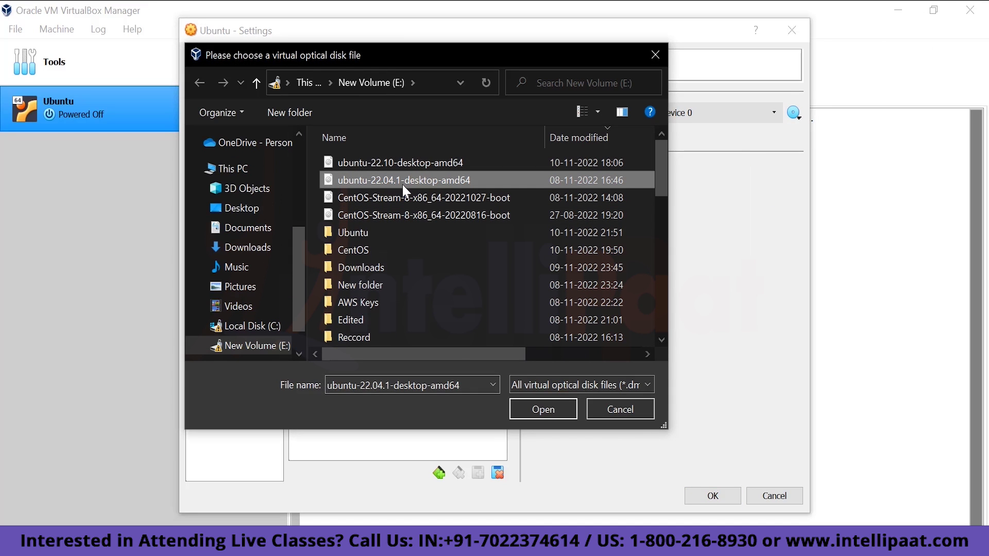
pyautogui.click(523, 408)
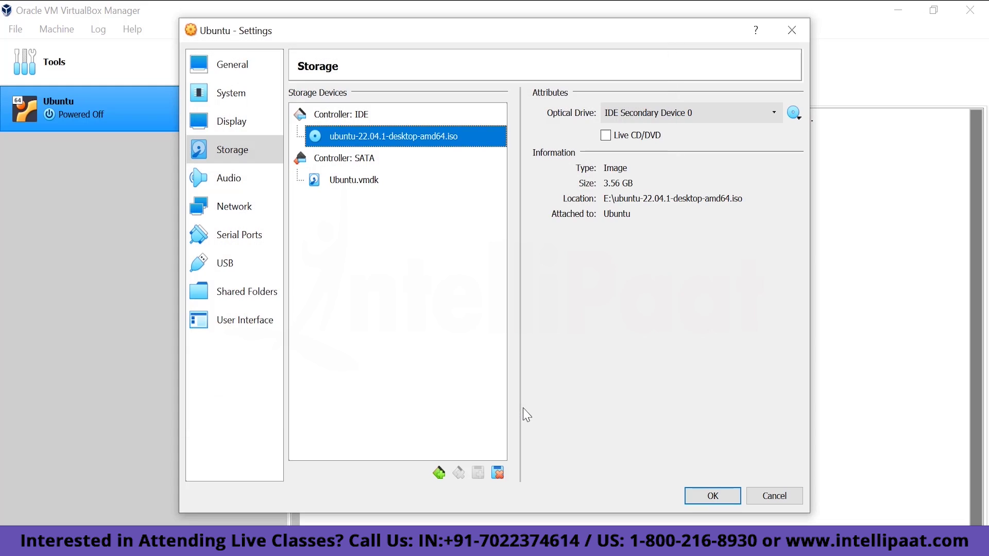
pyautogui.click(712, 496)
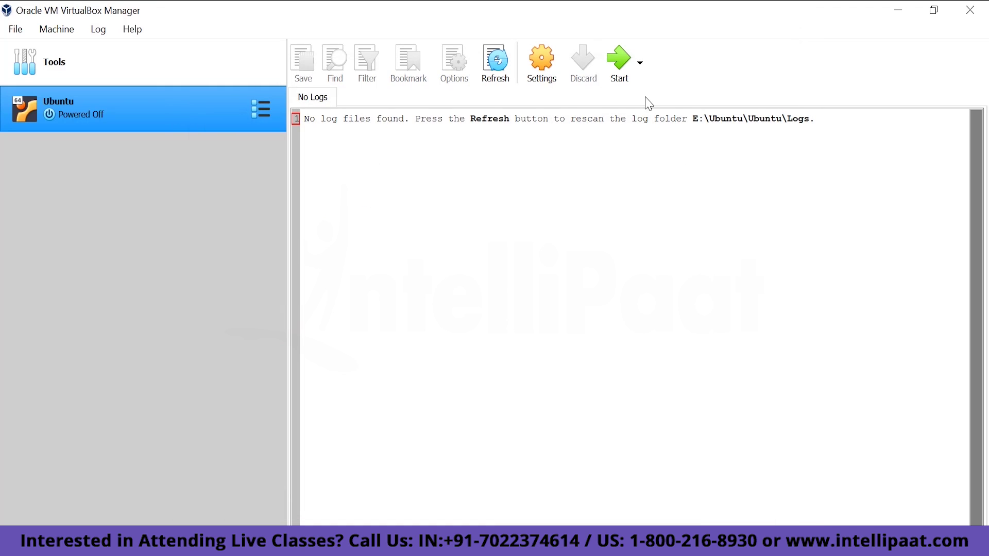
# - Start the Ubuntu VM and boot the 'Try or Install Ubuntu' entry, dismissing the capture notices
pyautogui.click(613, 65)
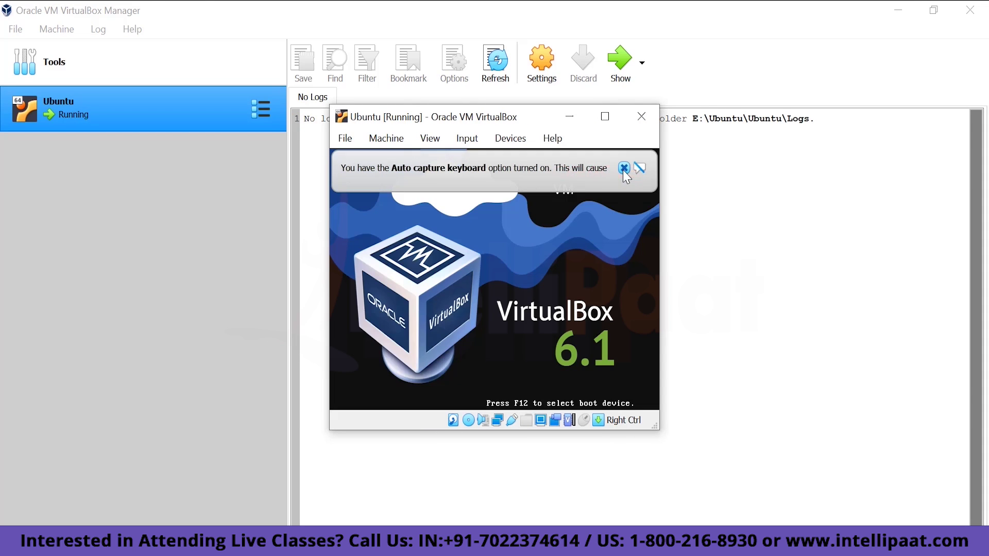
pyautogui.click(624, 169)
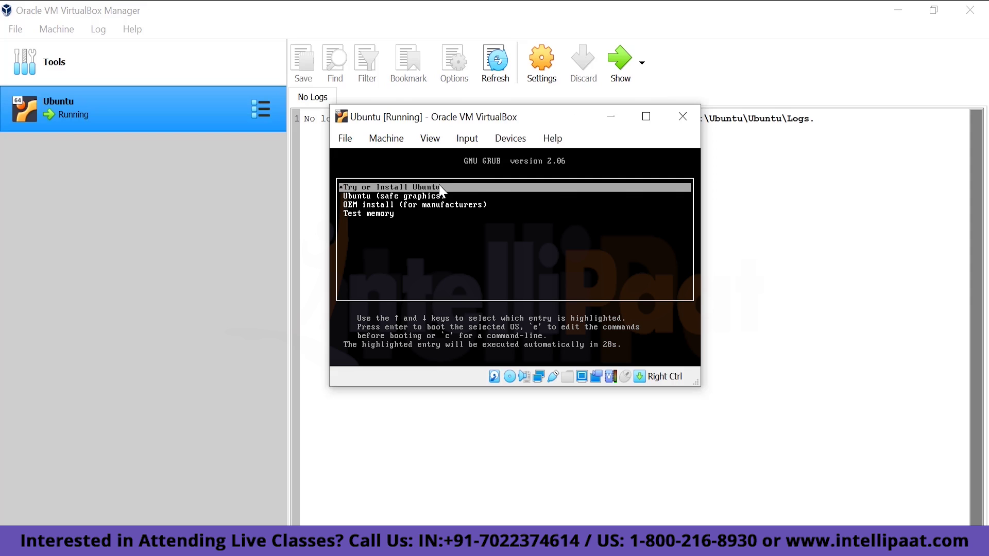
pyautogui.press('Return')
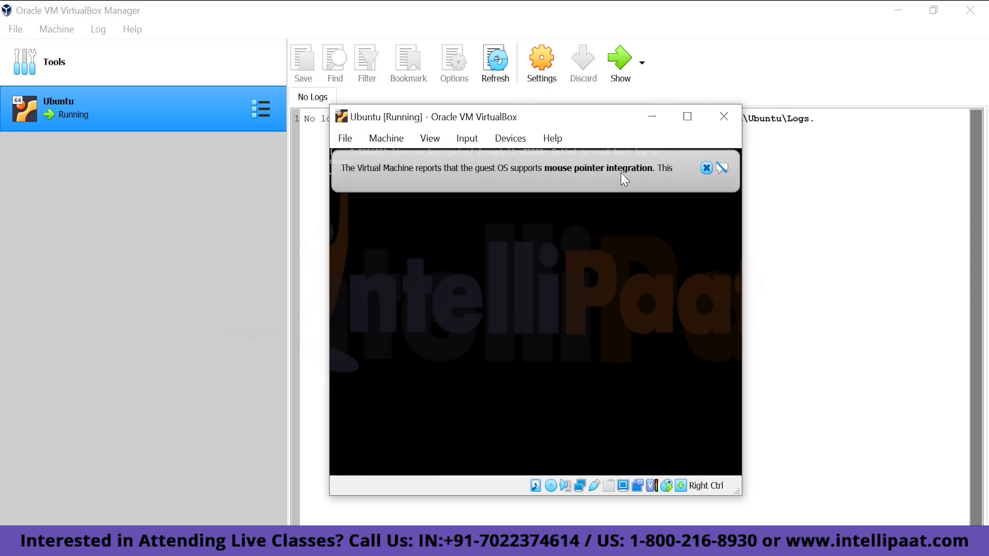
pyautogui.click(705, 168)
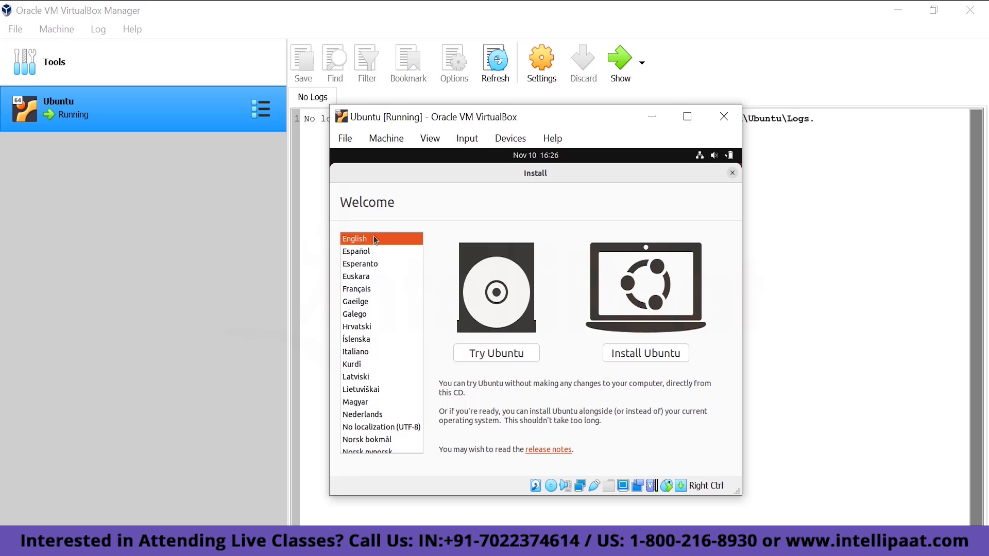
# - Begin a Minimal installation with English (US) keyboard, erasing the disk and approving partition changes
pyautogui.click(641, 354)
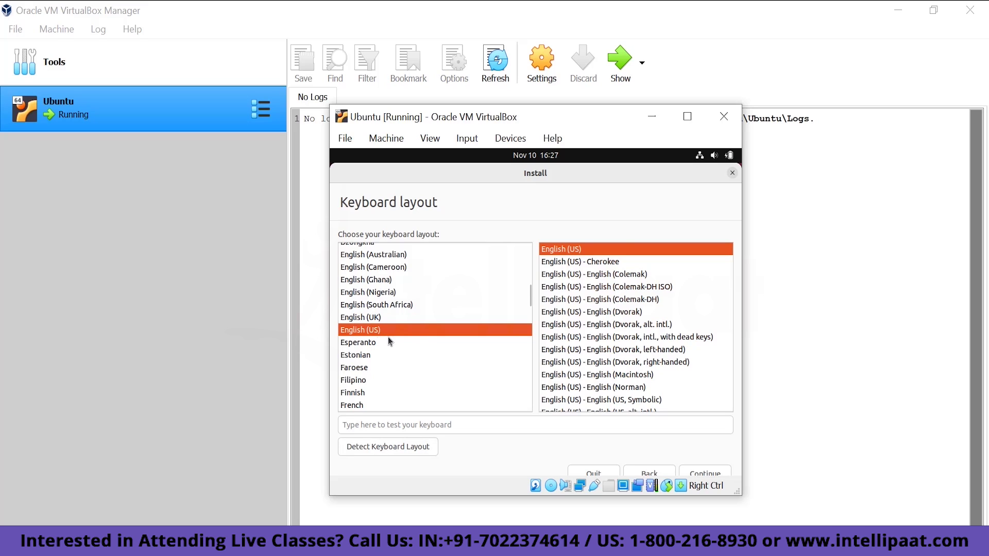
pyautogui.click(709, 474)
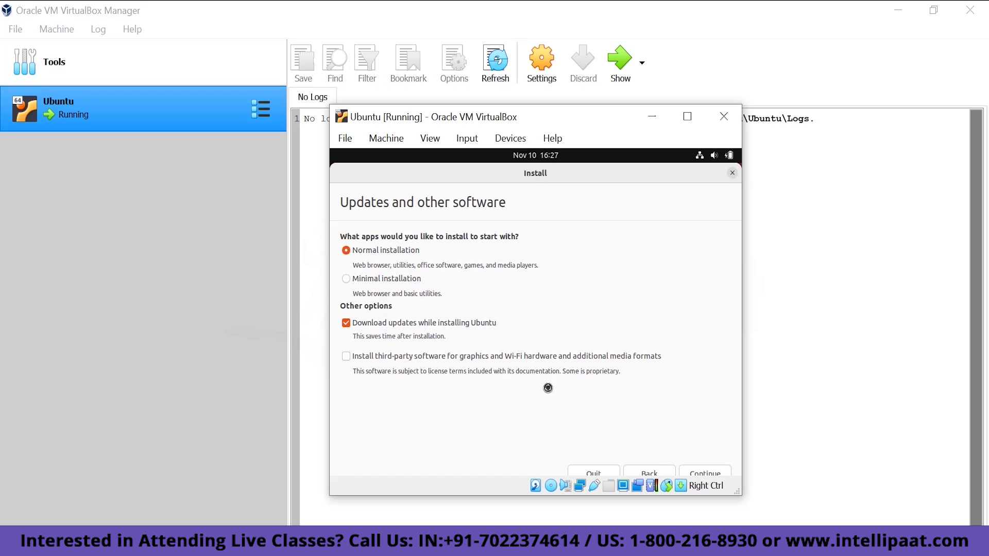
pyautogui.click(346, 280)
pyautogui.click(692, 472)
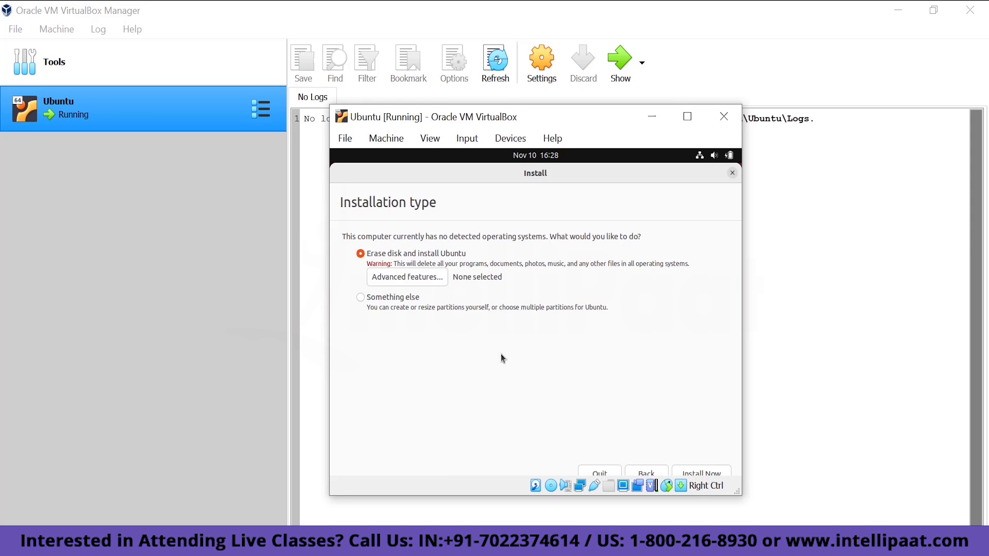
pyautogui.click(694, 472)
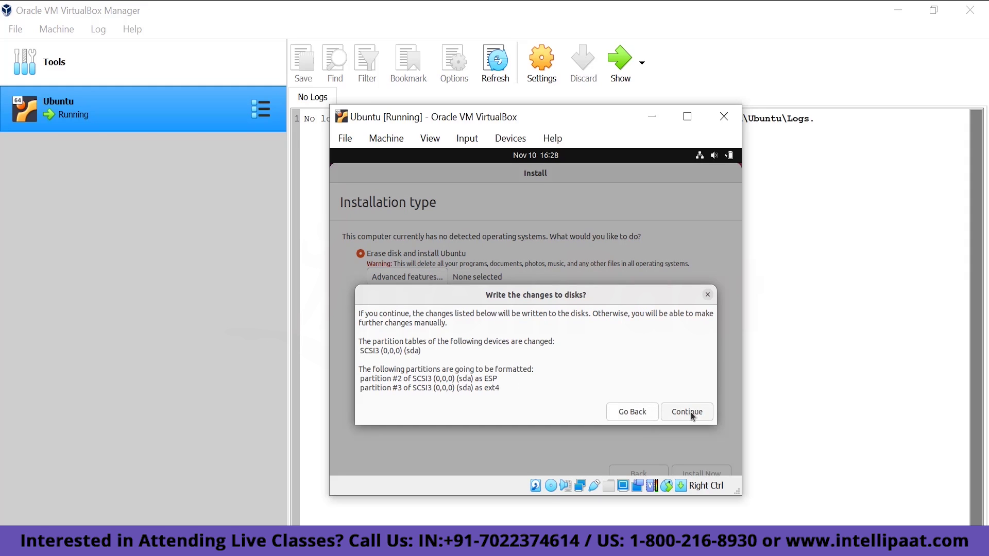
pyautogui.click(691, 412)
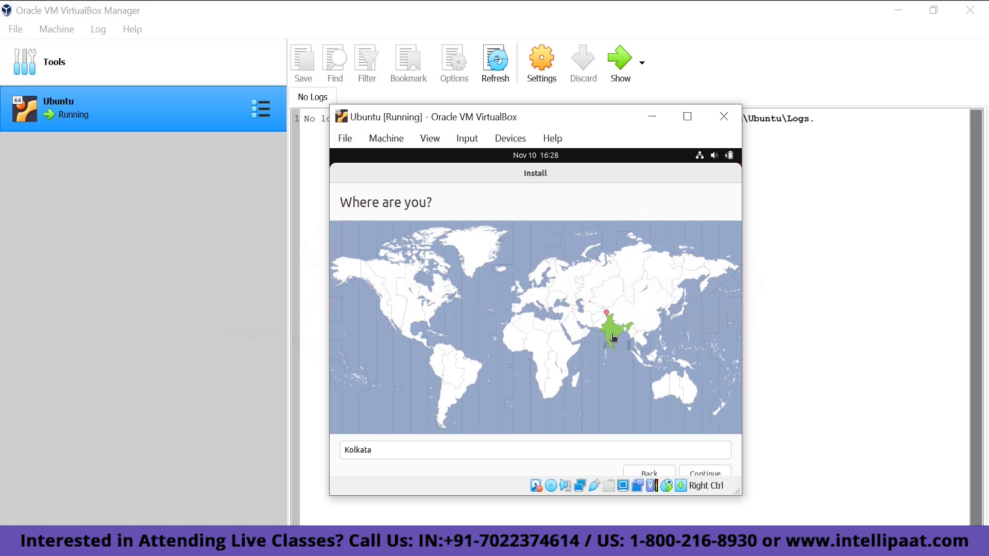
# - Set the location to the Kolkata time zone and enter my-server as the account name
pyautogui.click(612, 334)
pyautogui.click(703, 474)
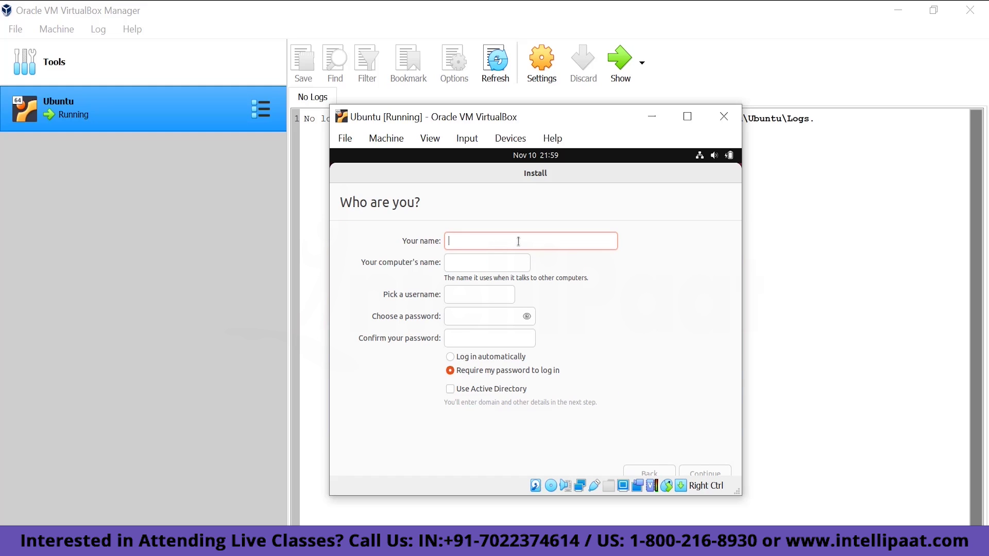
pyautogui.write('my-server')
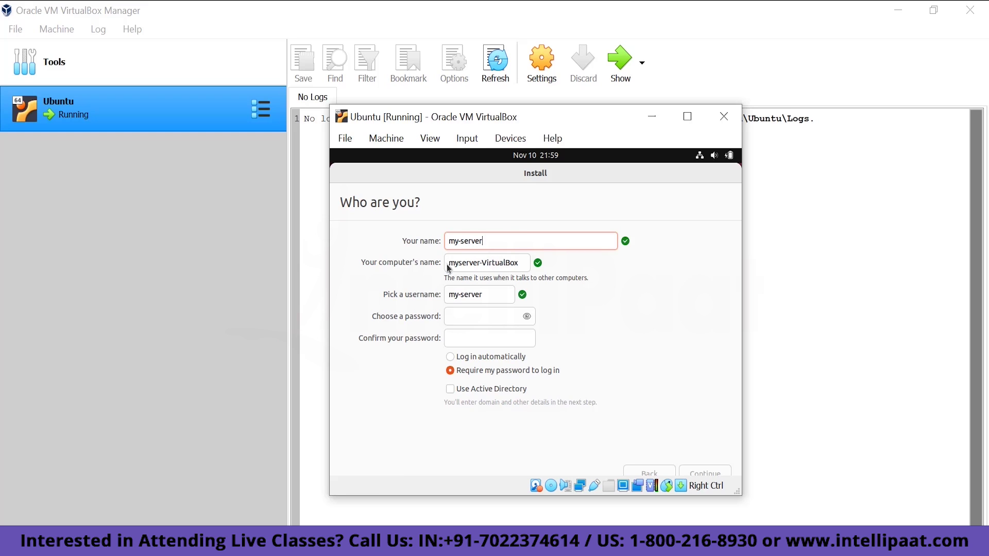
# - Enter and confirm the account password, then let the installation run to completion
pyautogui.click(455, 316)
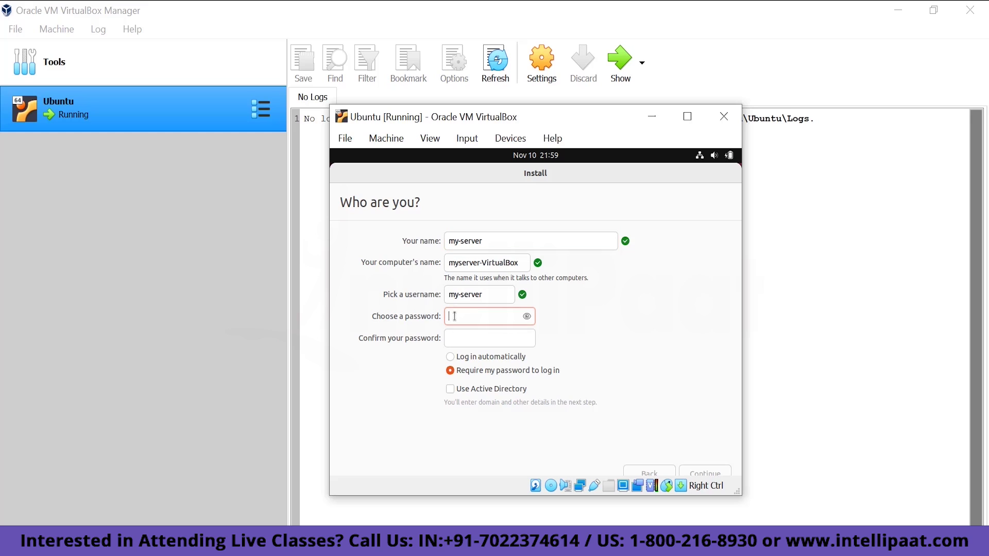
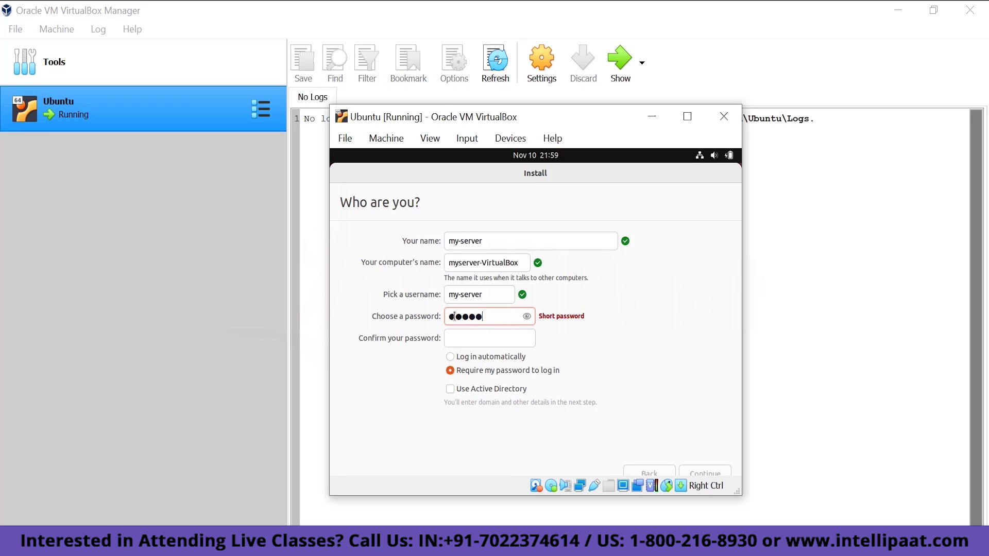
pyautogui.click(527, 317)
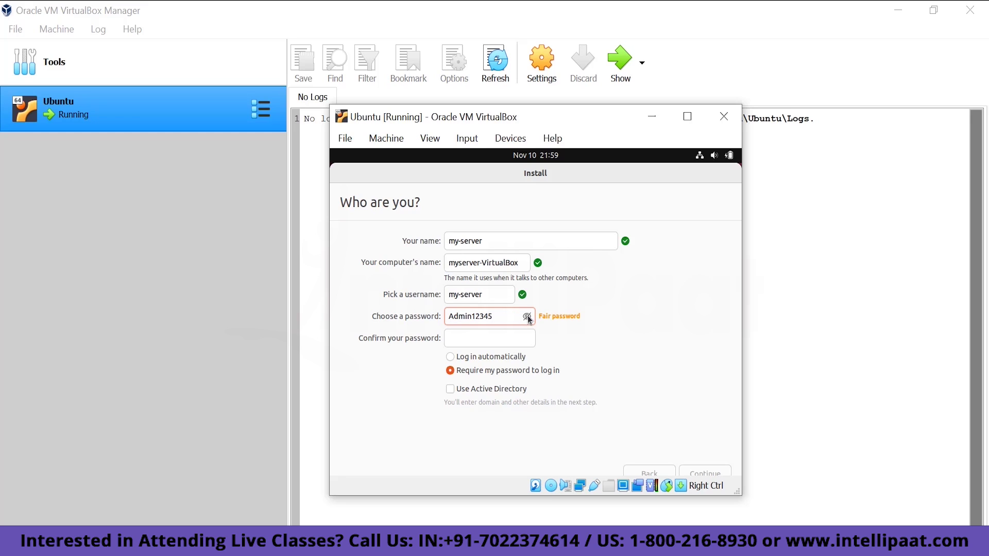
pyautogui.click(476, 335)
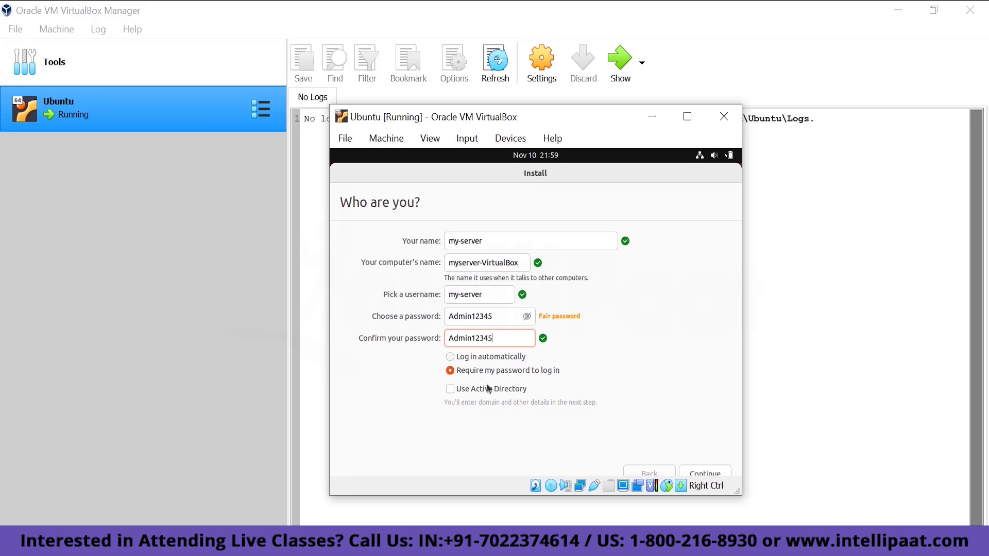
pyautogui.click(693, 470)
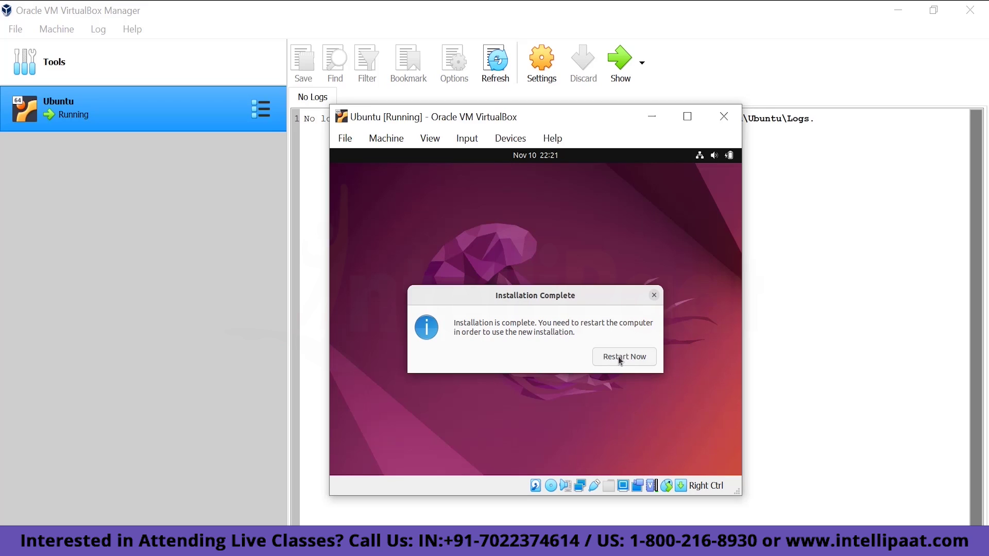
# - Restart the guest, confirm the installation-medium prompt and dismiss the mouse support notice
pyautogui.click(618, 357)
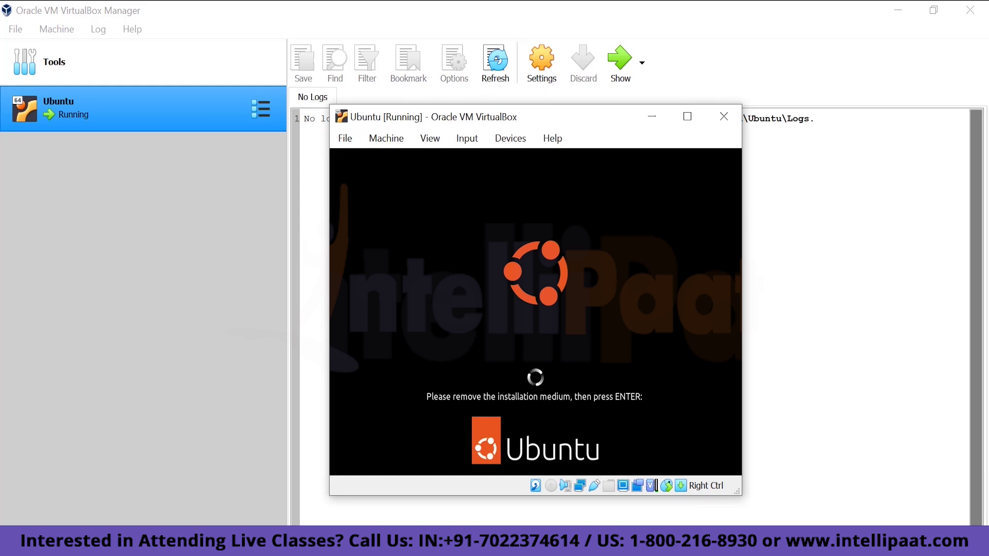
pyautogui.press('Return')
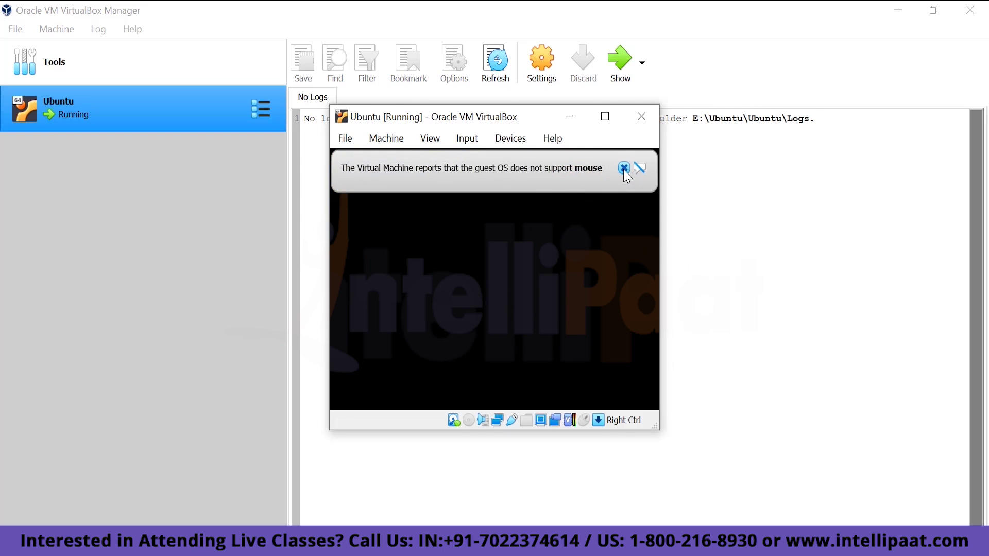
pyautogui.click(624, 169)
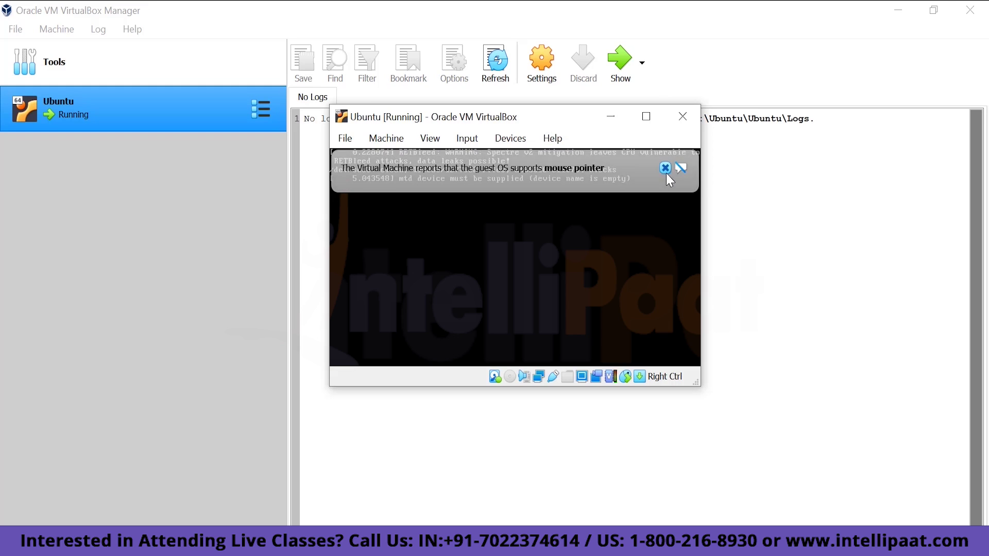
# - Dismiss the pointer integration notice and return to the Ubuntu guest's login screen
pyautogui.click(706, 168)
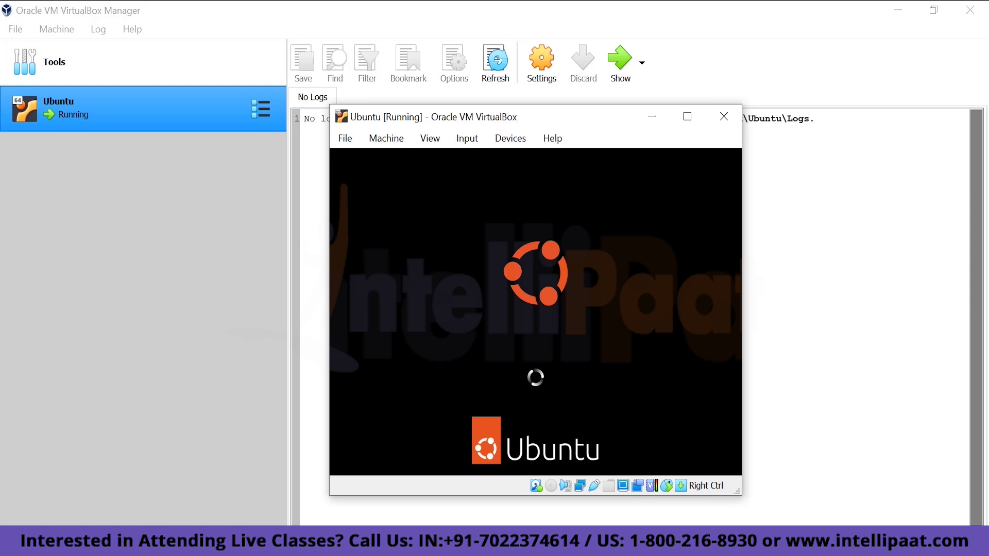
pyautogui.click(838, 445)
pyautogui.hotkey('alt', 'Tab')
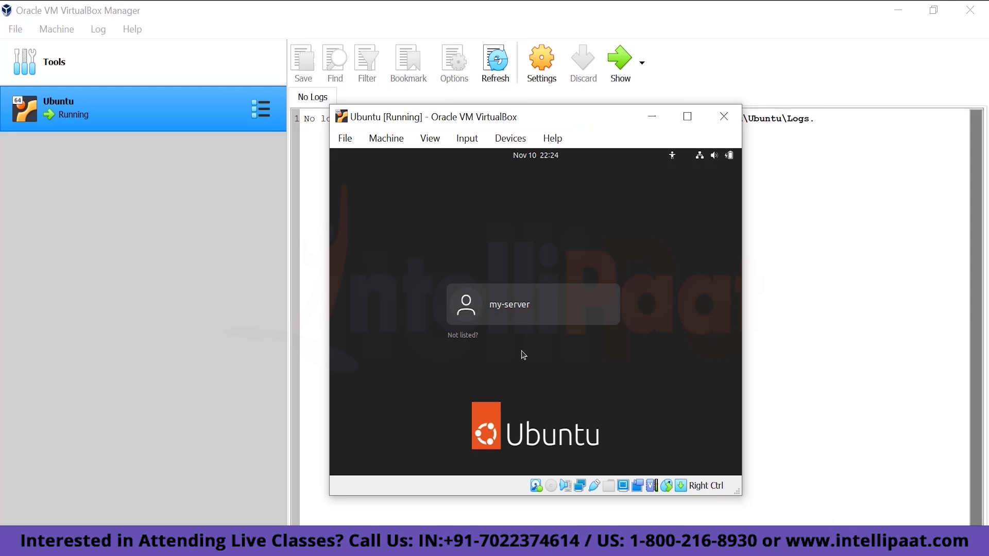
# - Select the my-server user and sign in with the account password
pyautogui.click(508, 312)
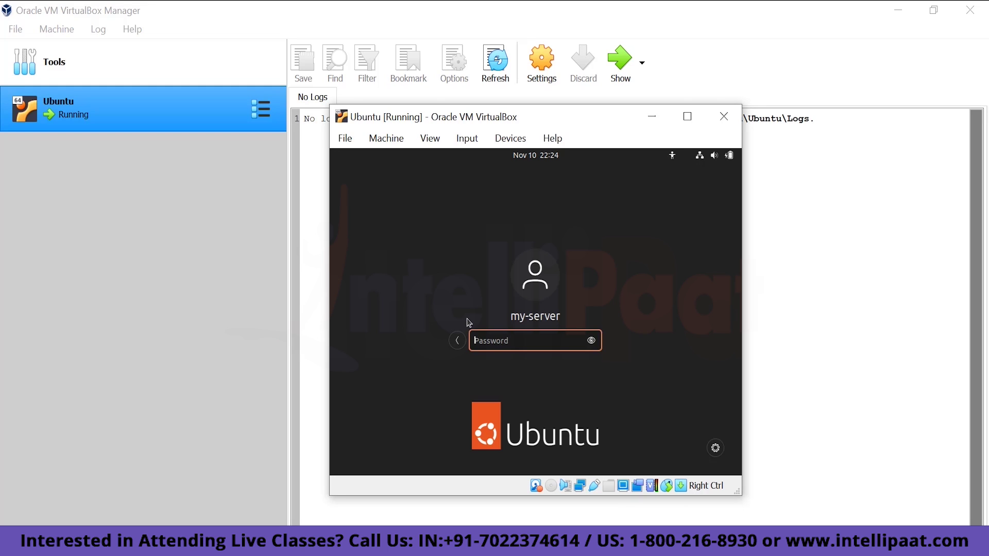
pyautogui.write('•••••••••••')
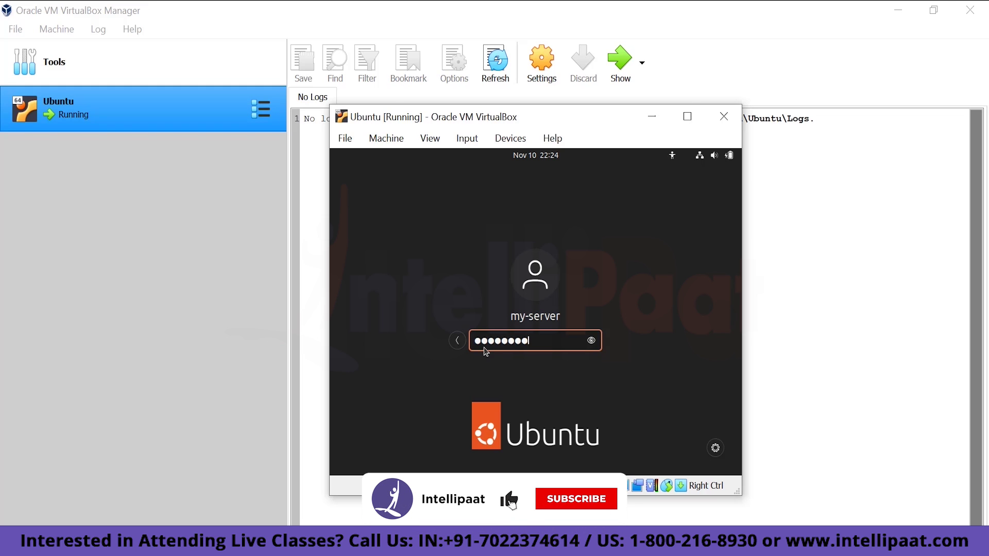
pyautogui.press('Return')
pyautogui.click(591, 340)
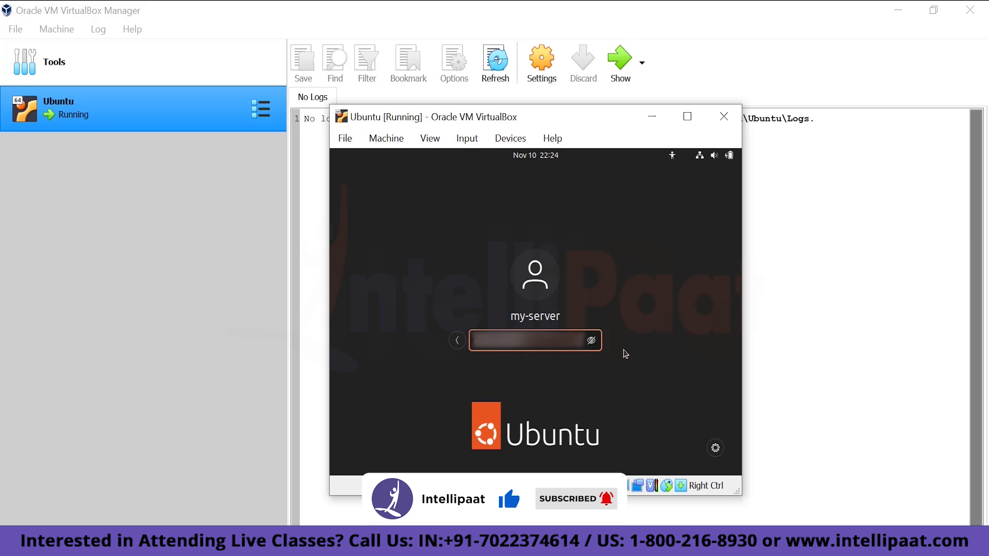
pyautogui.press('Return')
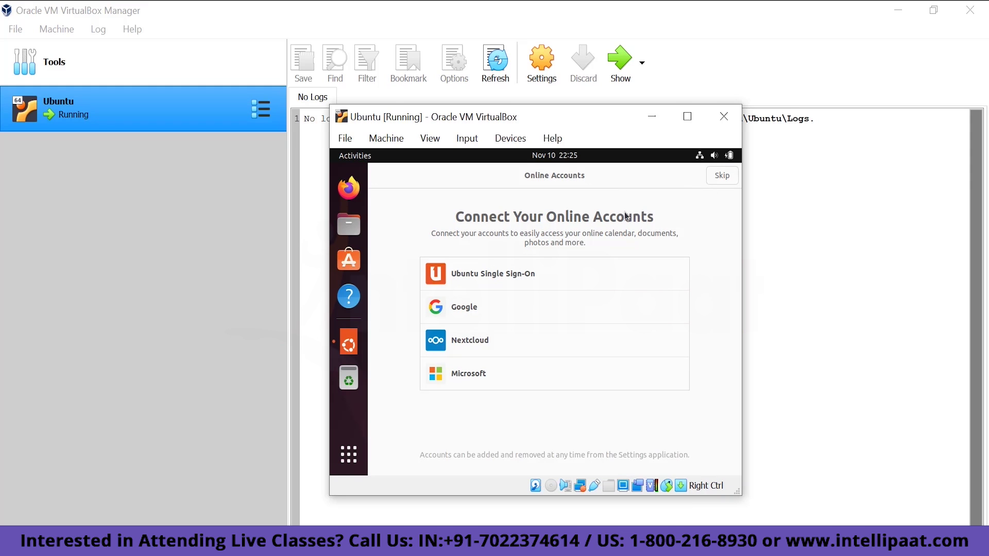
# - Skip Online Accounts and quit the Welcome to Ubuntu app from the dock
pyautogui.click(720, 176)
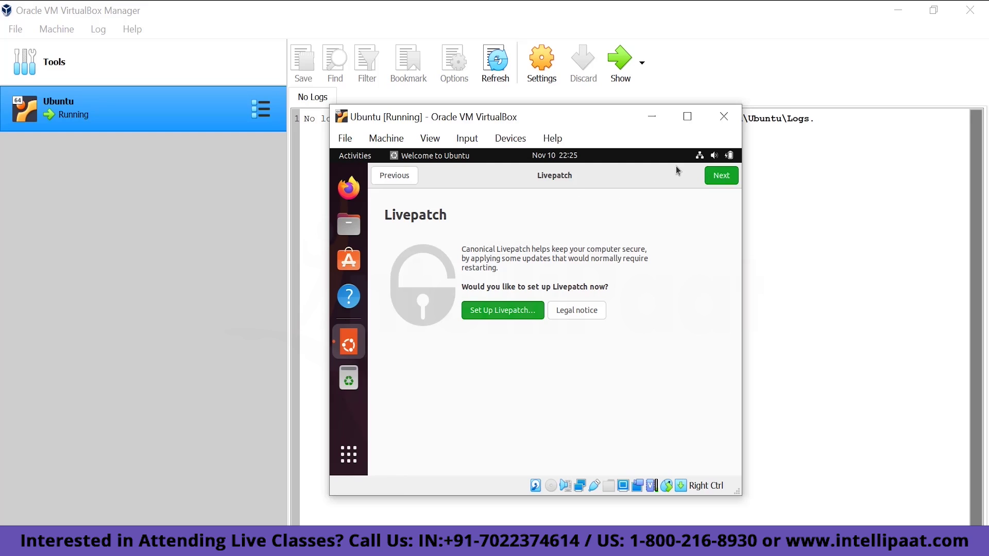
pyautogui.rightClick(354, 344)
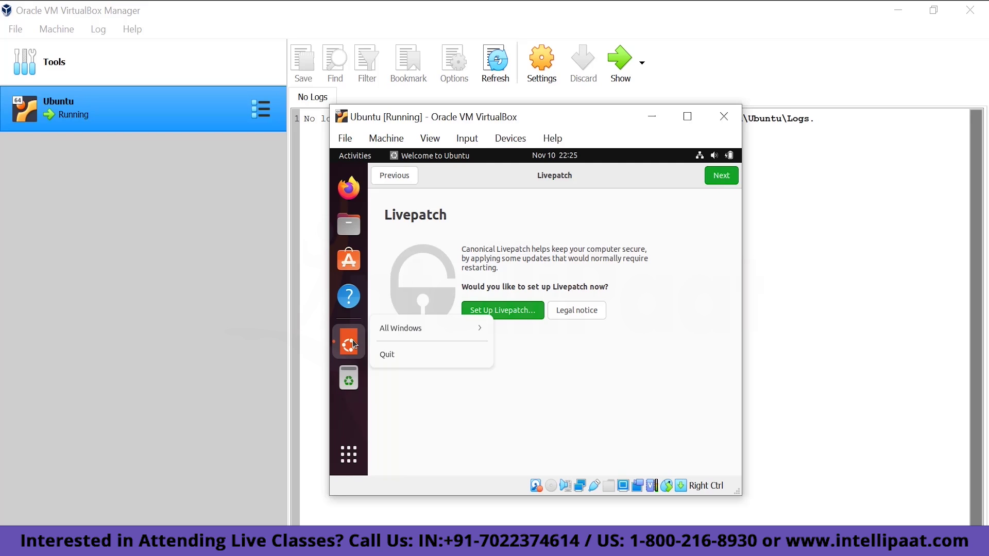
pyautogui.click(393, 355)
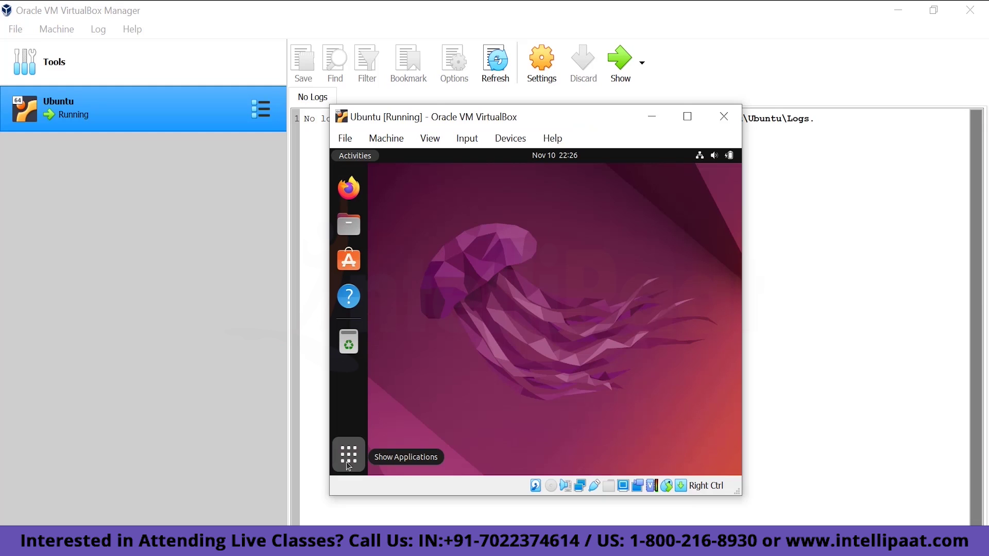
# - Launch Terminal in the Ubuntu guest and list the home folder with ls
pyautogui.click(343, 459)
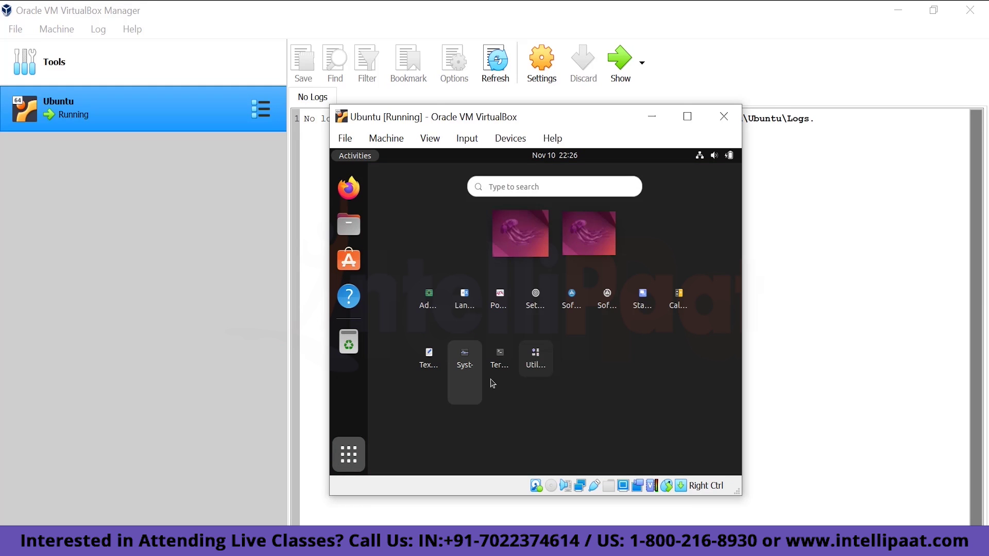
pyautogui.click(498, 359)
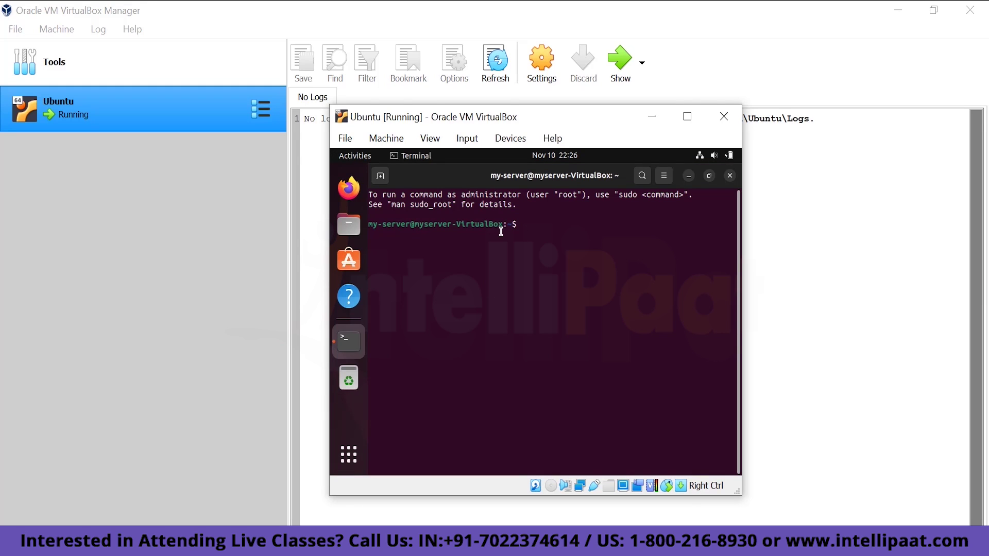
pyautogui.write('ls')
pyautogui.press('Return')
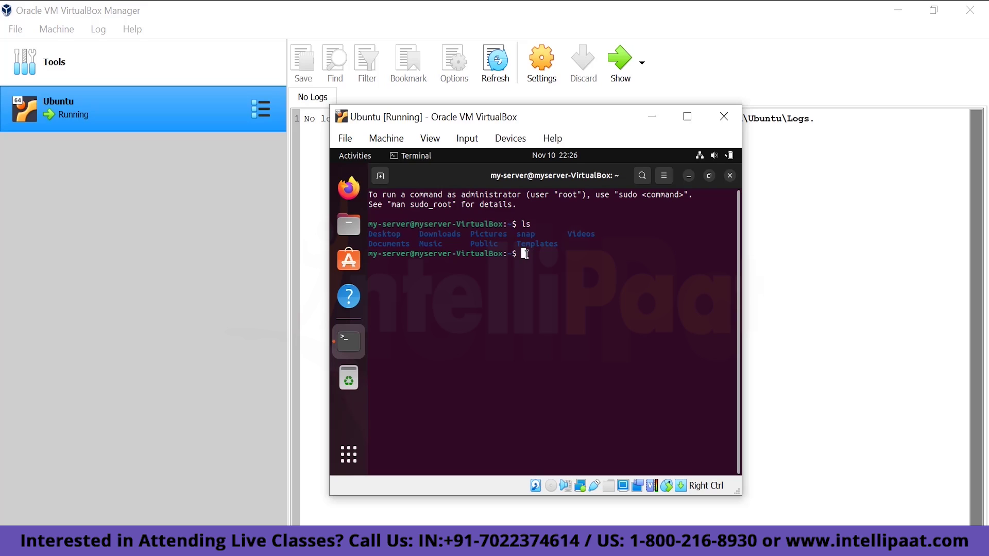
# - Create empty files 1.txt, 2.txt and 3.txt with touch and dismiss the Software Updater
pyautogui.write('touch 1.tx')
pyautogui.press('BackSpace')
pyautogui.press('BackSpace')
pyautogui.press('BackSpace')
pyautogui.write('.txt 2.txt 3.txt')
pyautogui.press('Return')
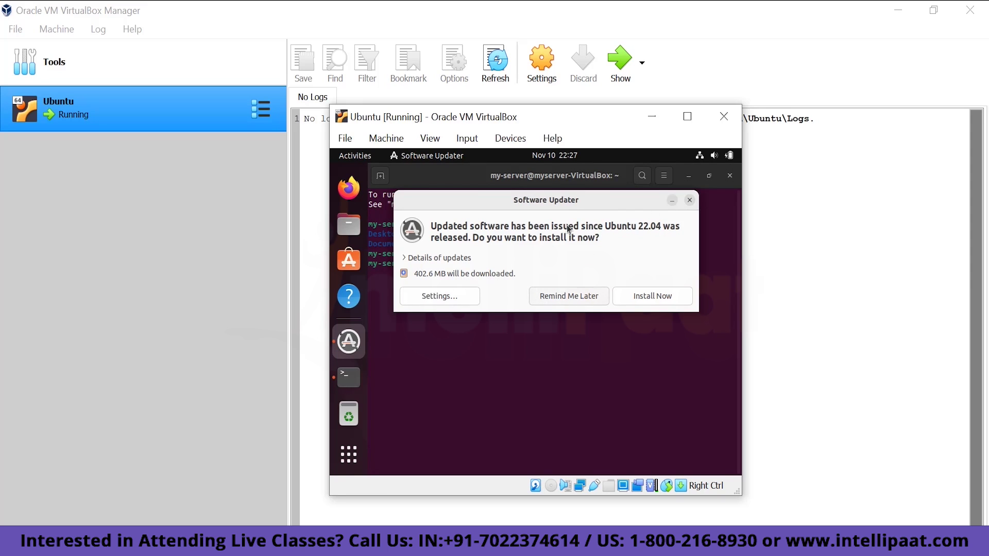
pyautogui.click(689, 198)
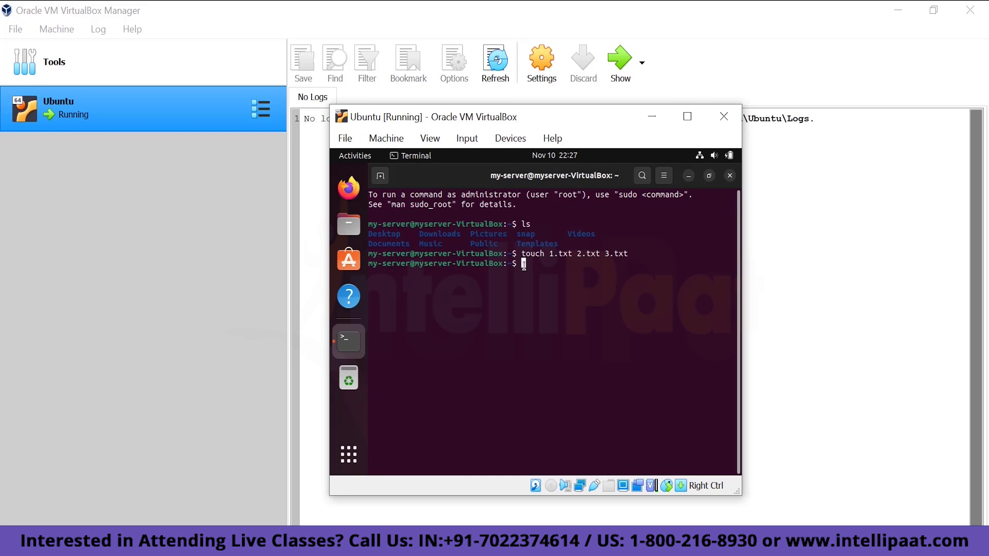
# - Open myTest.txt in nano with sudo, entering the administrator password
pyautogui.write('sudo nano myTest.txt')
pyautogui.press('Return')
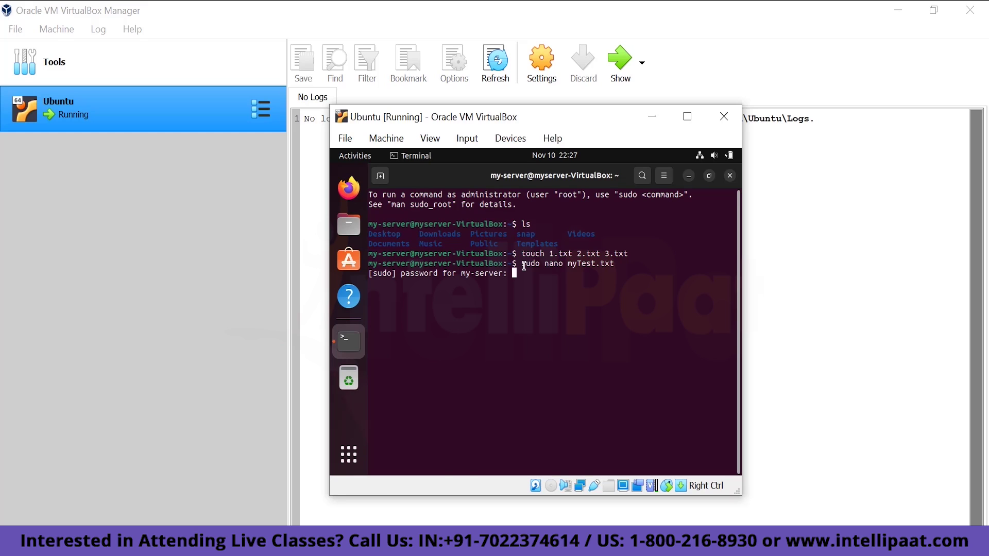
pyautogui.press('Return')
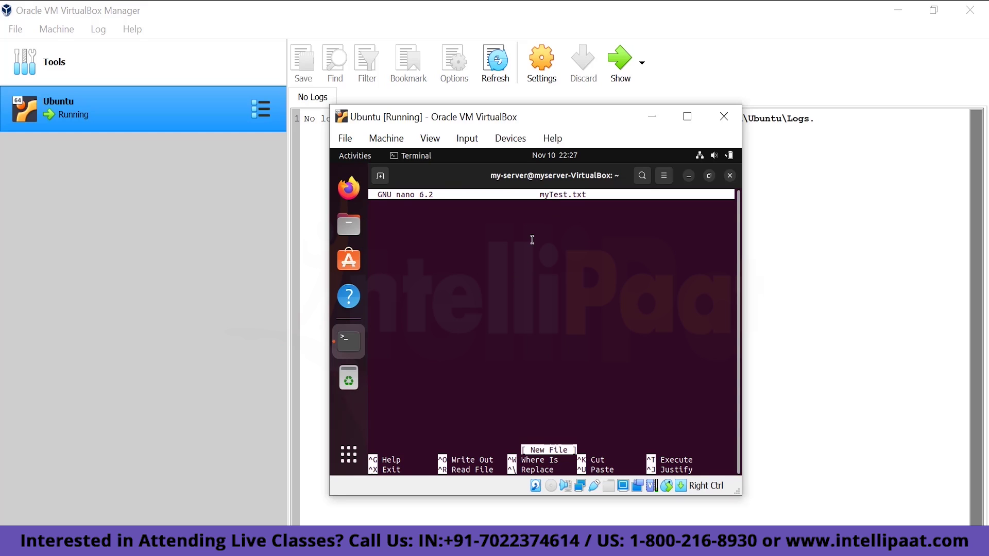
# - Write '---CONGRATS!!!---' above 'This is migrated machine!!!', then save and exit nano
pyautogui.write('This is migrated machine!!!')
pyautogui.press('Home')
pyautogui.press('Return')
pyautogui.press('Return')
pyautogui.press('Up')
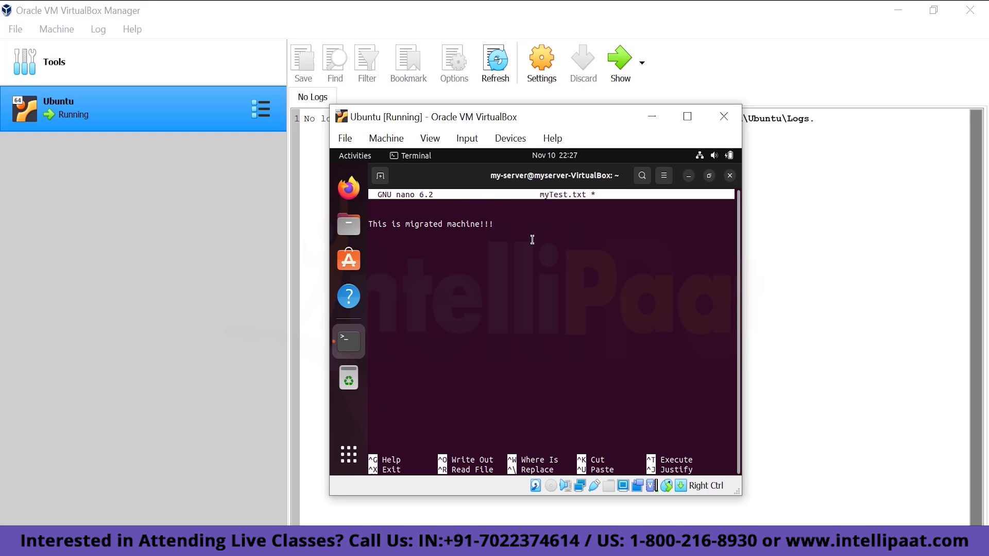
pyautogui.write('---CONGRATS!!!---')
pyautogui.hotkey('ctrl', 'o')
pyautogui.press('Return')
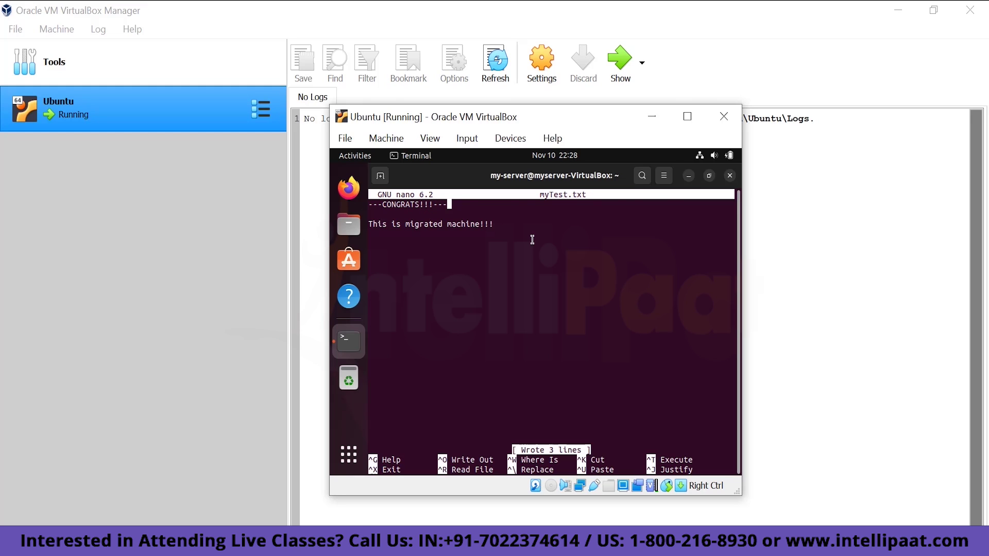
pyautogui.hotkey('ctrl', 'x')
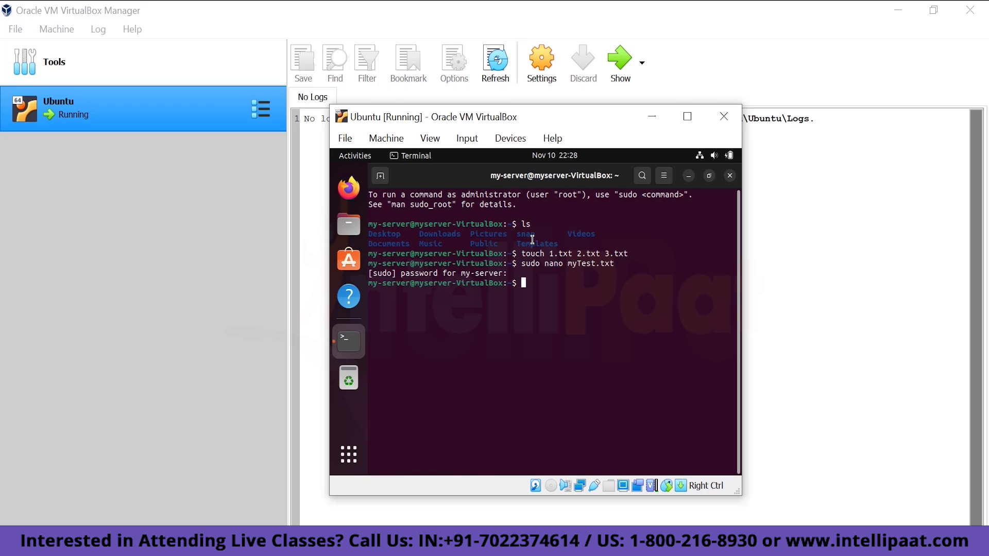
# - Run sudo apt update, then install openssh-server with sudo apt install, confirming the prompt
pyautogui.write('sudo ')
pyautogui.write('apt update')
pyautogui.press('Return')
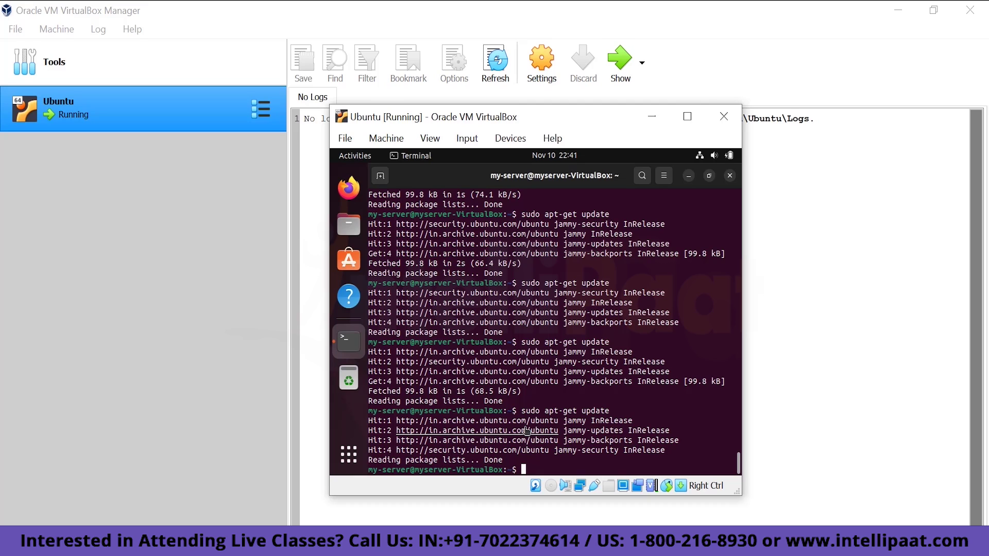
pyautogui.write('sudo')
pyautogui.write('apt install ope')
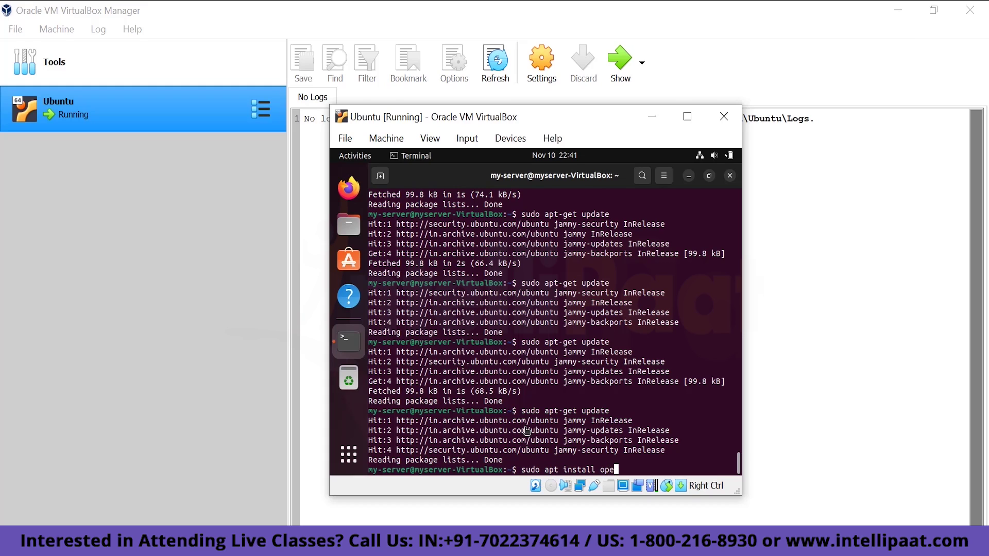
pyautogui.write('nssh-server')
pyautogui.press('Return')
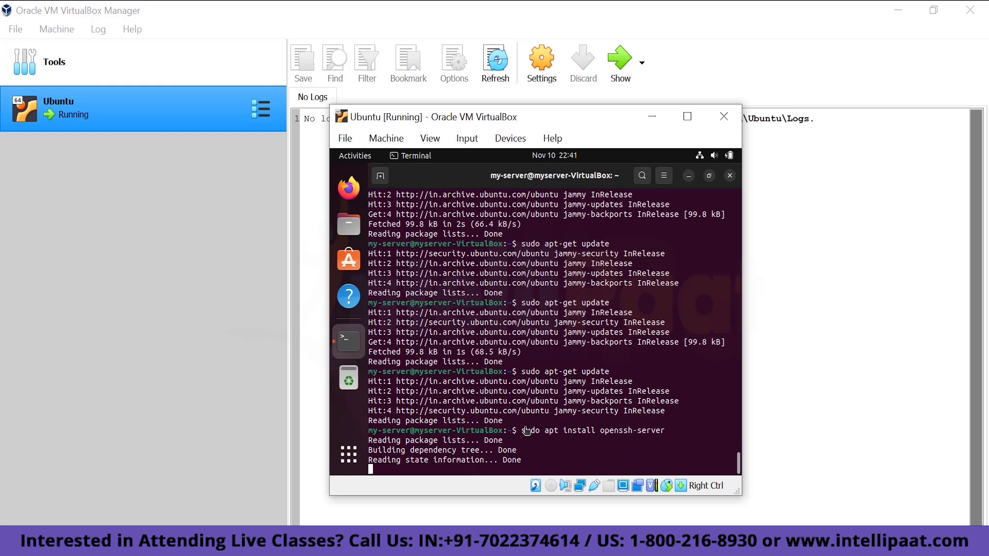
pyautogui.press('Return')
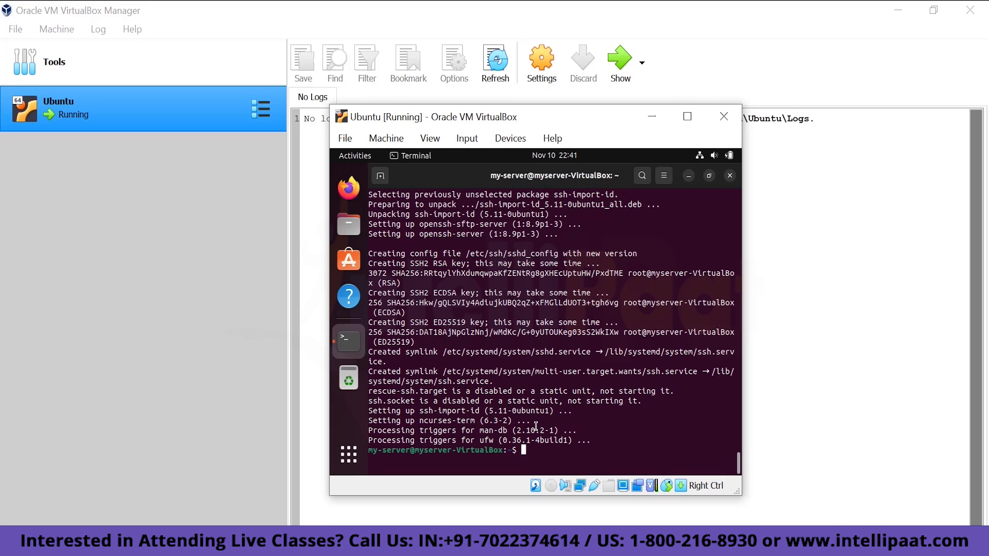
pyautogui.press('Up')
pyautogui.press('BackSpace')
pyautogui.press('BackSpace')
pyautogui.press('BackSpace')
pyautogui.press('BackSpace')
pyautogui.press('BackSpace')
pyautogui.press('BackSpace')
pyautogui.press('BackSpace')
pyautogui.press('BackSpace')
pyautogui.press('BackSpace')
pyautogui.press('BackSpace')
pyautogui.press('BackSpace')
pyautogui.press('BackSpace')
pyautogui.press('BackSpace')
pyautogui.press('BackSpace')
pyautogui.press('BackSpace')
pyautogui.press('BackSpace')
pyautogui.press('BackSpace')
pyautogui.press('BackSpace')
pyautogui.press('BackSpace')
pyautogui.press('BackSpace')
# - Check the ssh service status with systemctl status ssh
pyautogui.write('systemctl status ssh')
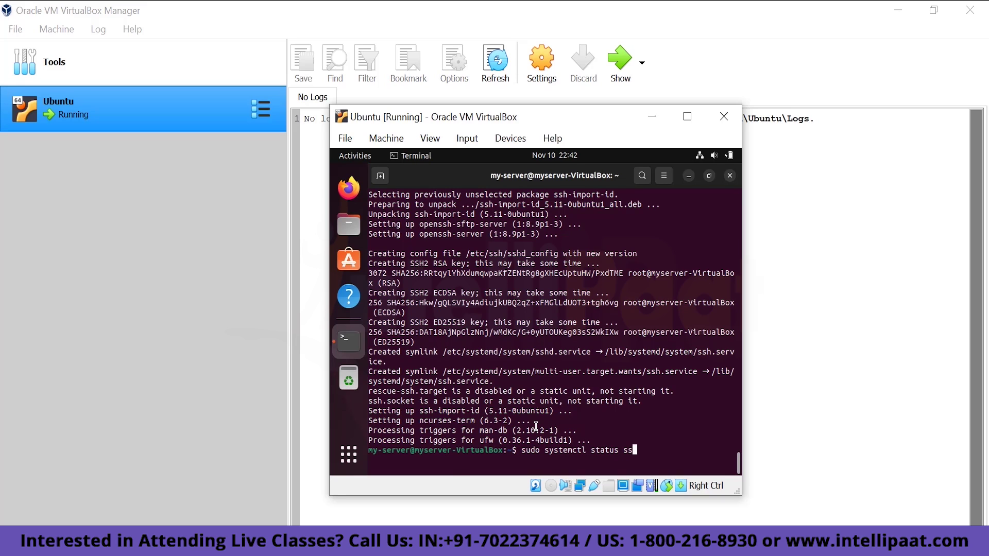
pyautogui.press('Return')
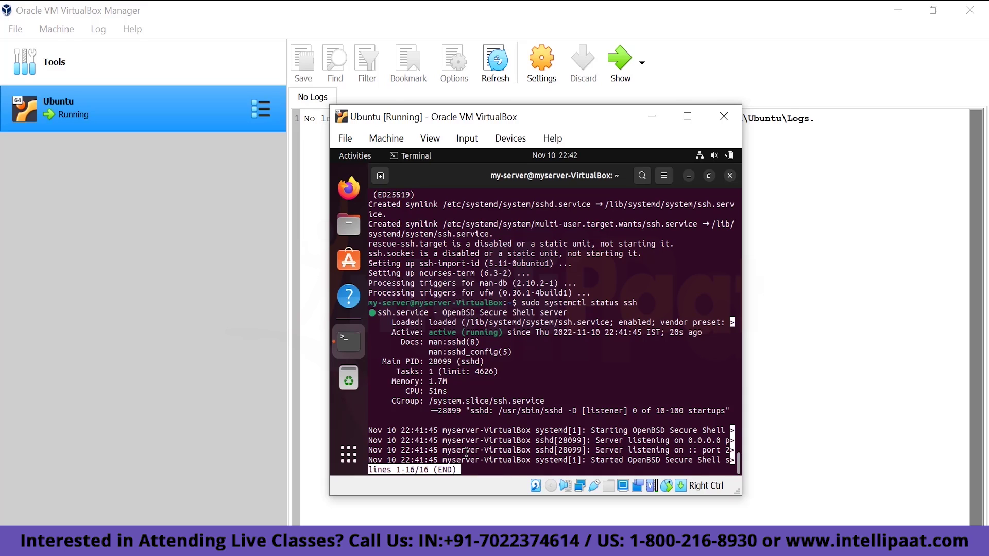
pyautogui.press('q')
# - Allow ssh and port 22 through the firewall with sudo ufw allow
pyautogui.write('ufw al')
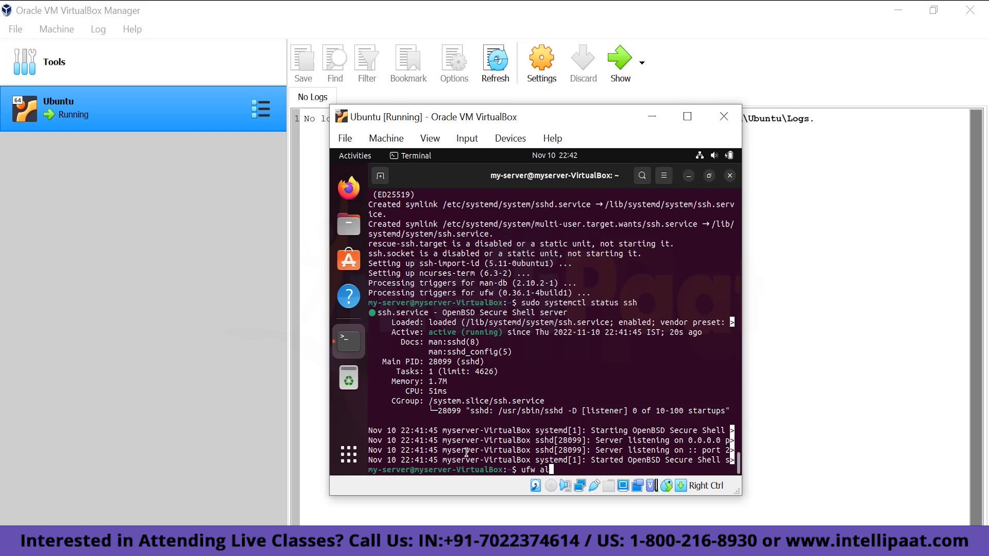
pyautogui.write('low ssh')
pyautogui.press('Home')
pyautogui.write('sudo')
pyautogui.press('Return')
pyautogui.press('Up')
pyautogui.press('BackSpace')
pyautogui.press('BackSpace')
pyautogui.press('BackSpace')
pyautogui.write('22')
pyautogui.press('Return')
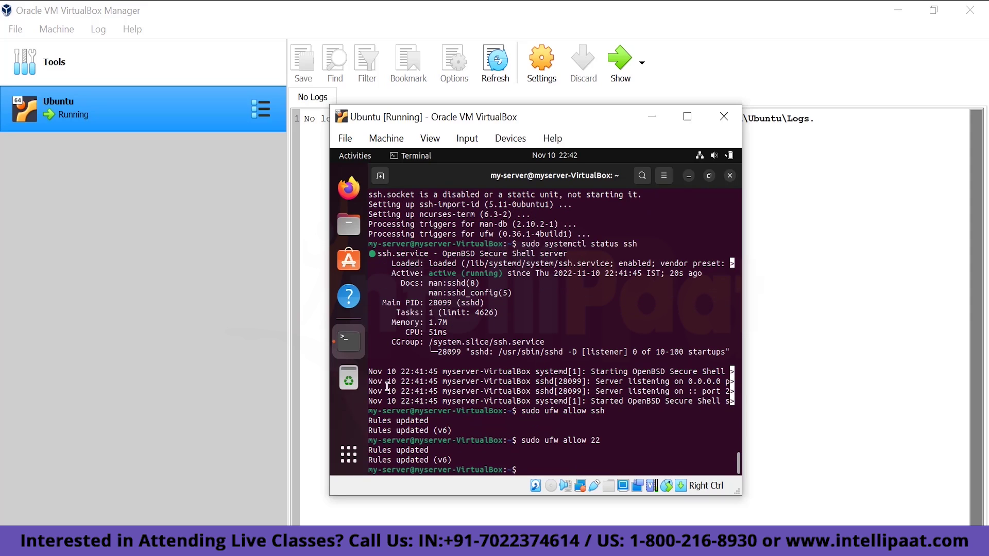
# - Close the terminal with exit
pyautogui.write('ez')
pyautogui.press('BackSpace')
pyautogui.write('xit')
pyautogui.press('Return')
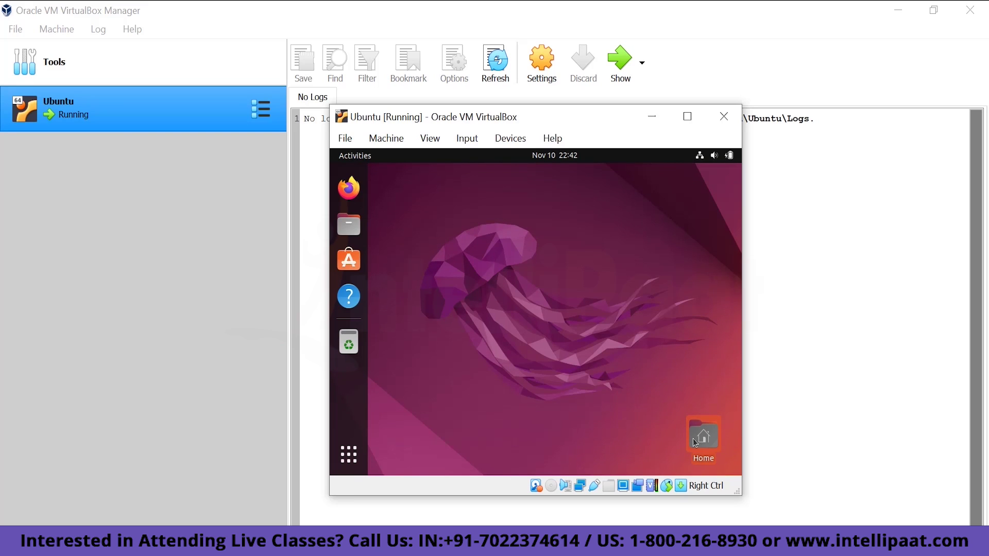
# - Power off the Ubuntu virtual machine by closing its window and confirming Power off
pyautogui.doubleClick(695, 442)
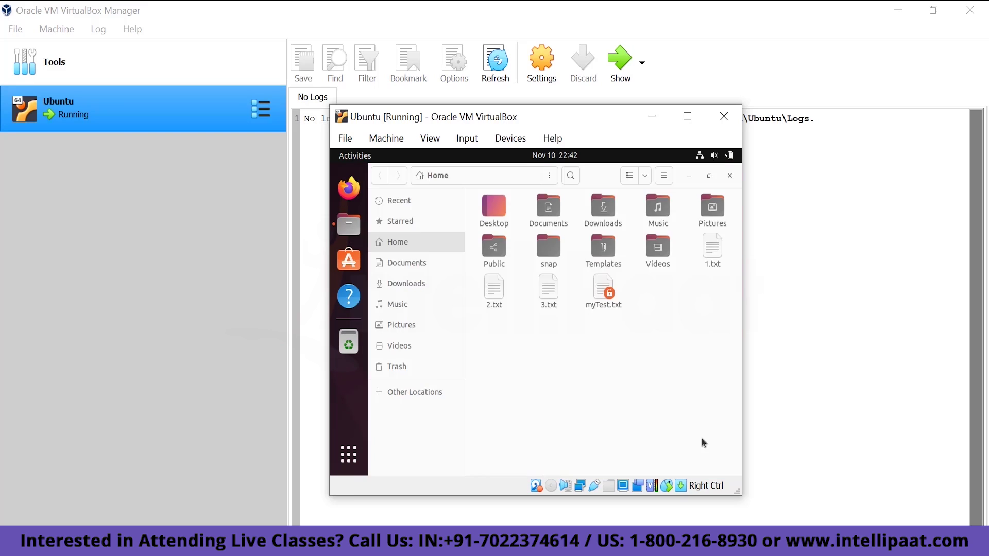
pyautogui.click(728, 121)
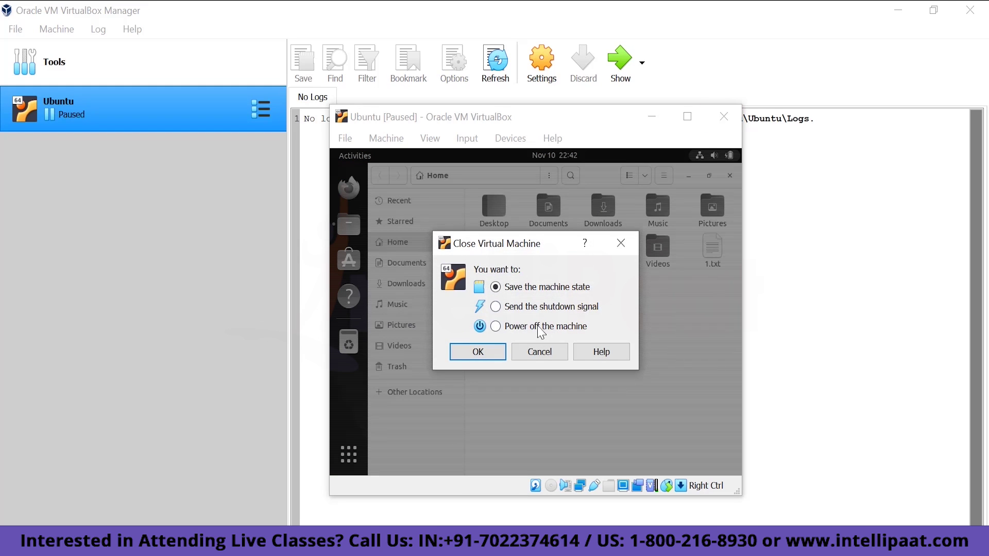
pyautogui.click(468, 353)
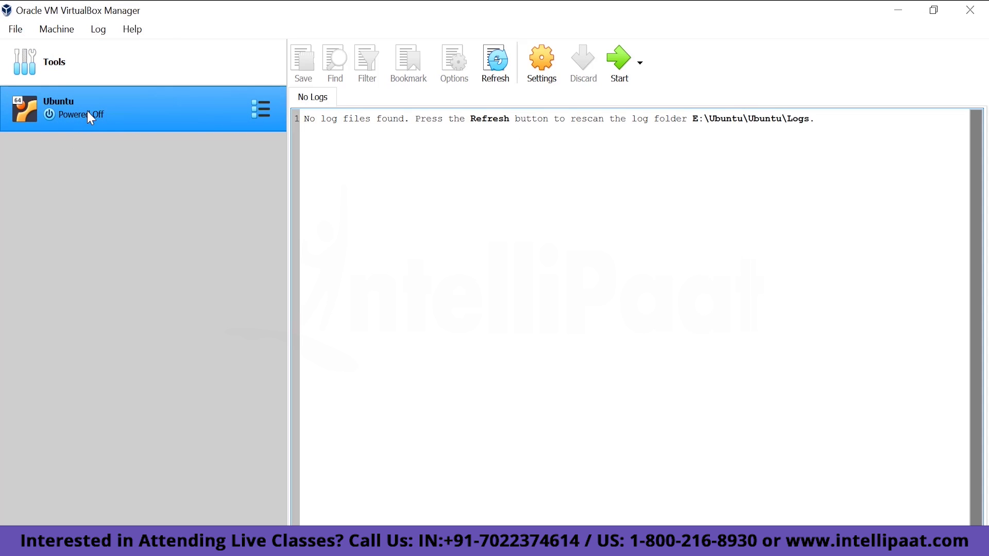
pyautogui.click(11, 30)
# - Start an appliance export of Ubuntu and set the save location to E:\Ubuntu
pyautogui.click(50, 97)
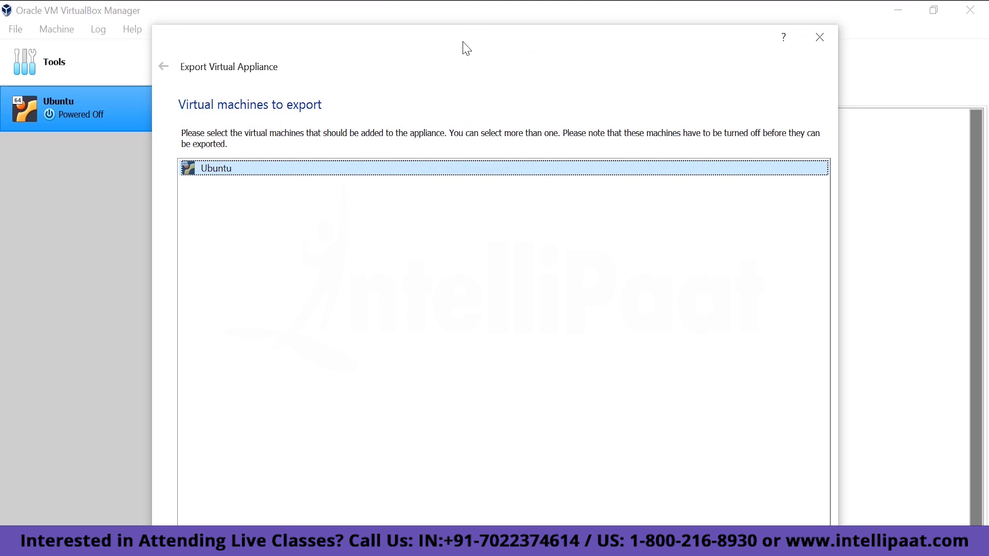
pyautogui.moveTo(483, 75); pyautogui.dragTo(480, 16)
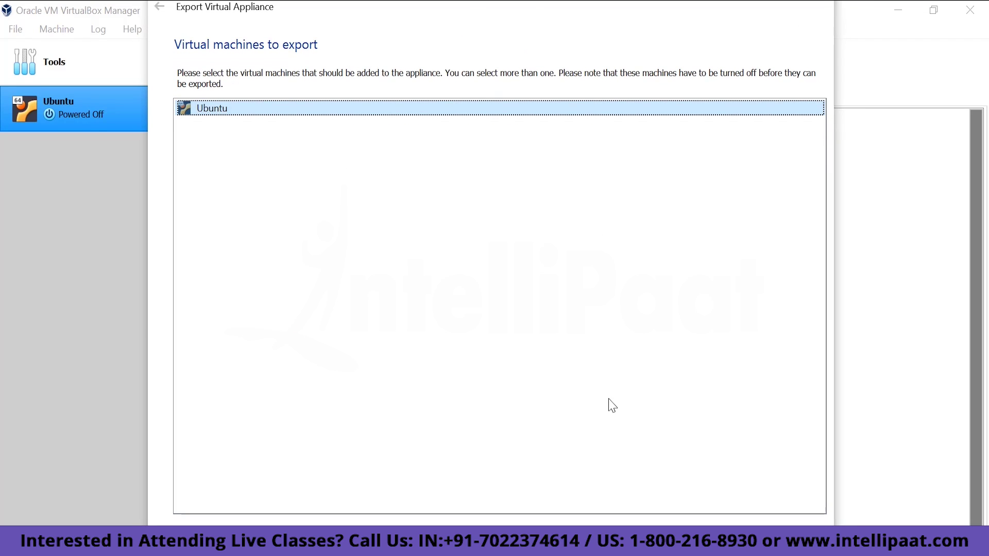
pyautogui.click(757, 541)
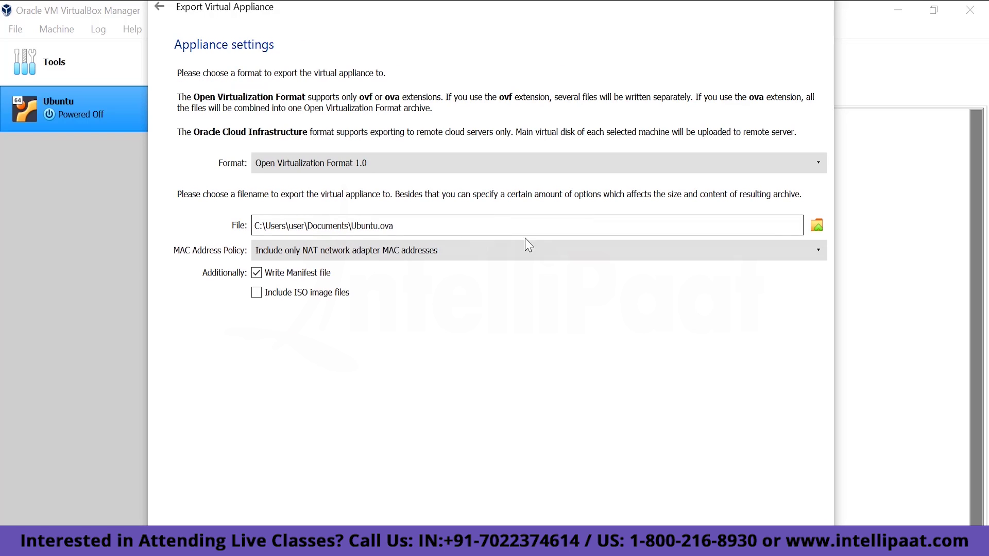
pyautogui.click(817, 226)
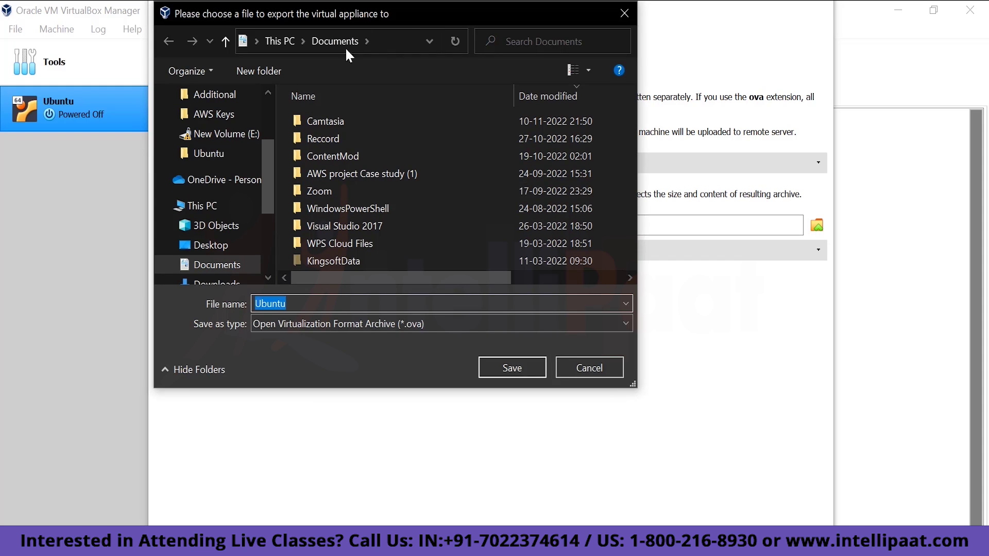
pyautogui.click(216, 135)
pyautogui.doubleClick(324, 122)
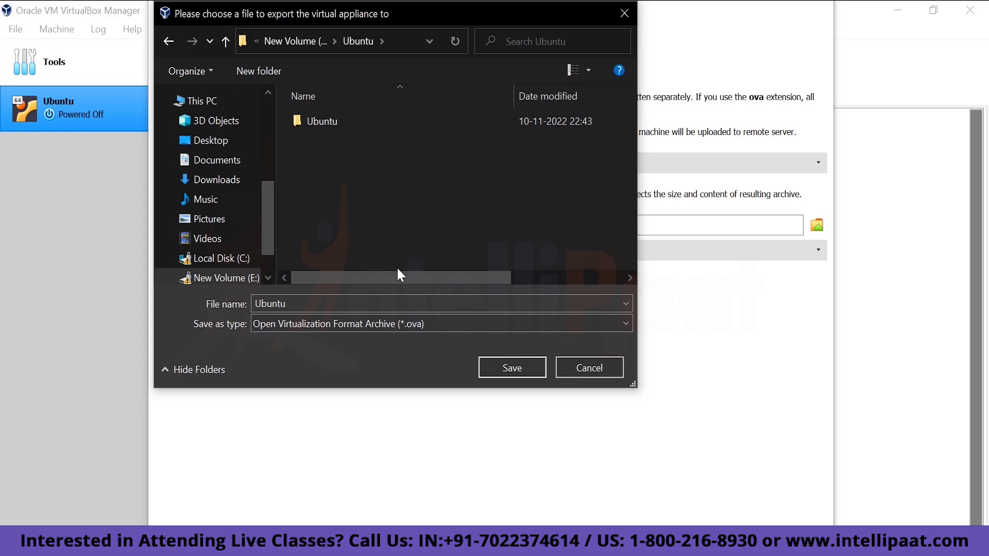
pyautogui.click(504, 369)
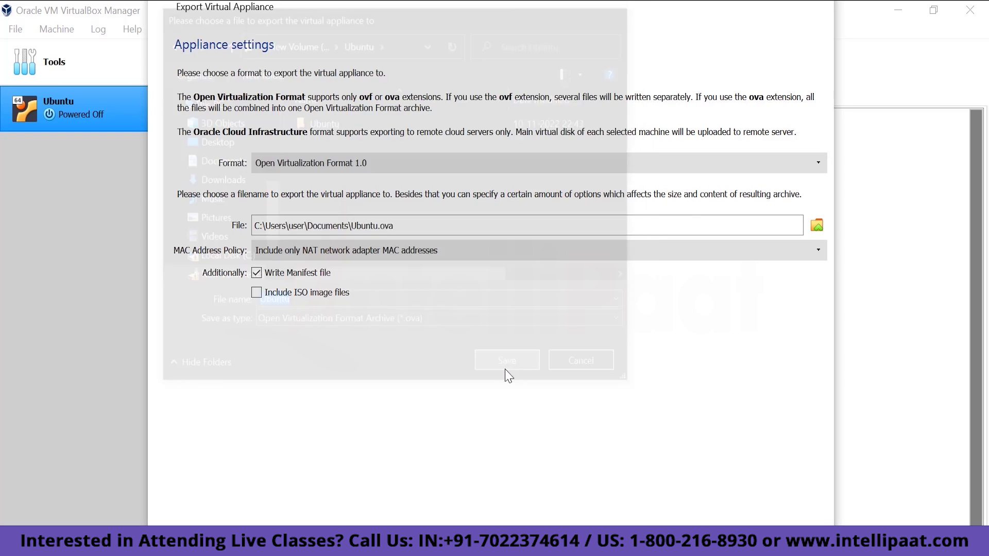
# - Save as Ubuntu.ovf in OVF format, finish the export and overwrite the existing files
pyautogui.click(816, 225)
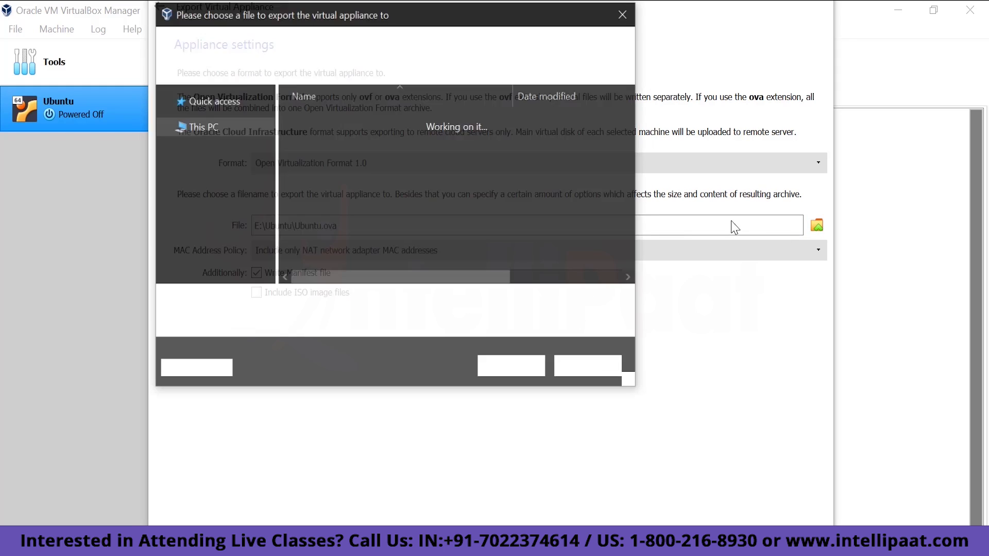
pyautogui.click(446, 324)
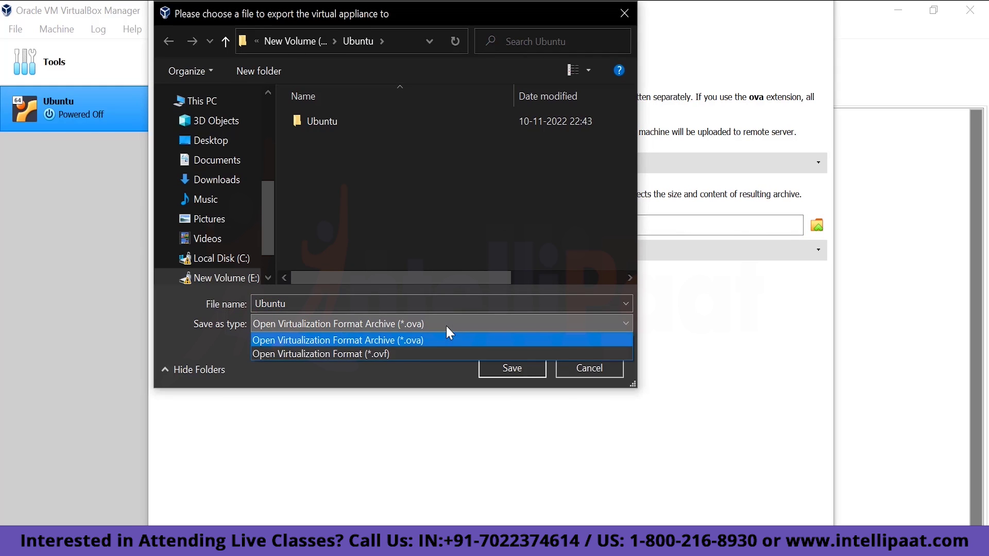
pyautogui.click(438, 353)
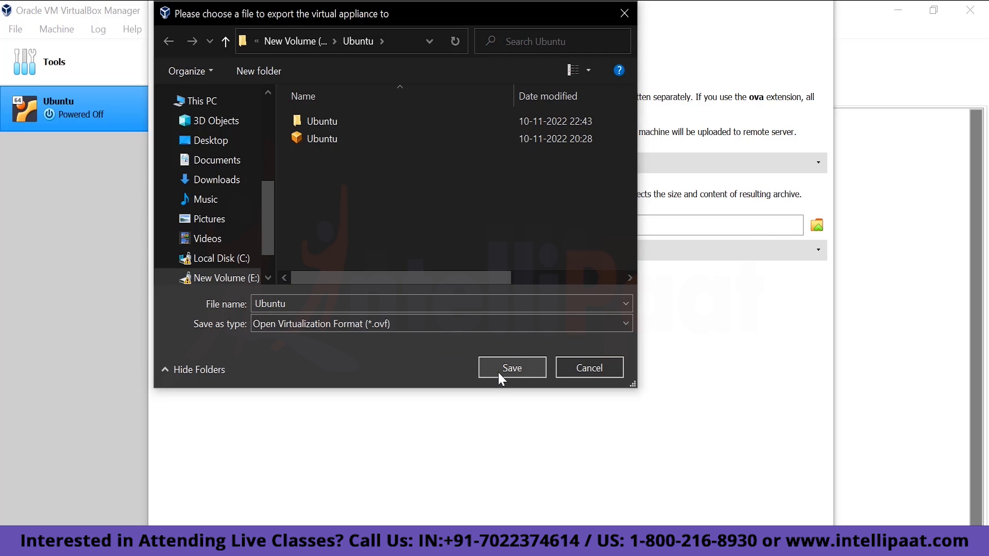
pyautogui.click(498, 372)
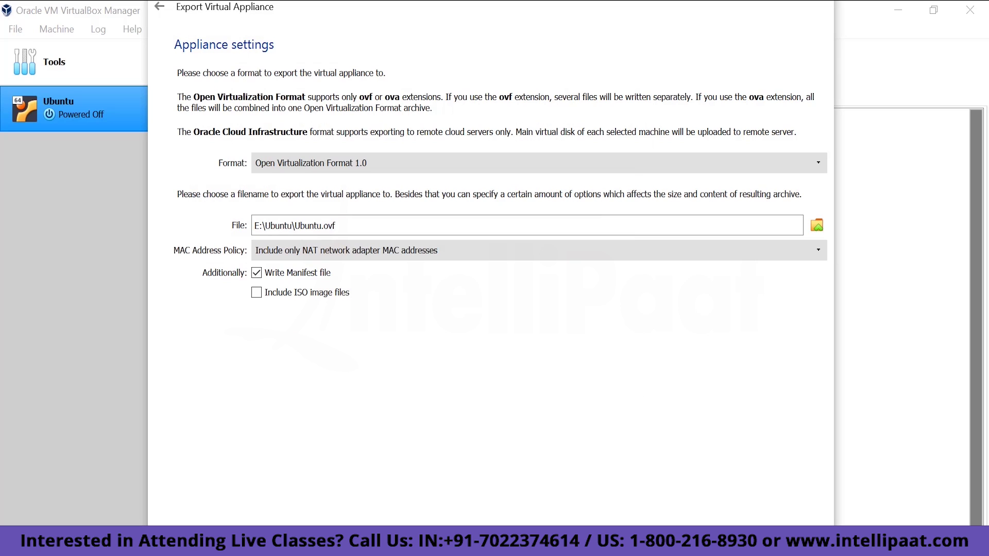
pyautogui.click(728, 540)
pyautogui.click(729, 540)
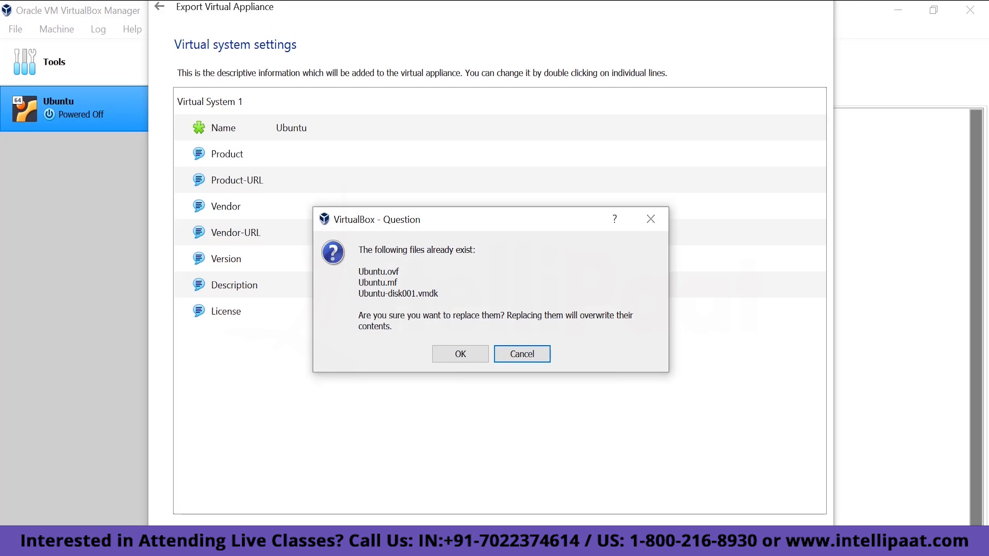
pyautogui.click(458, 354)
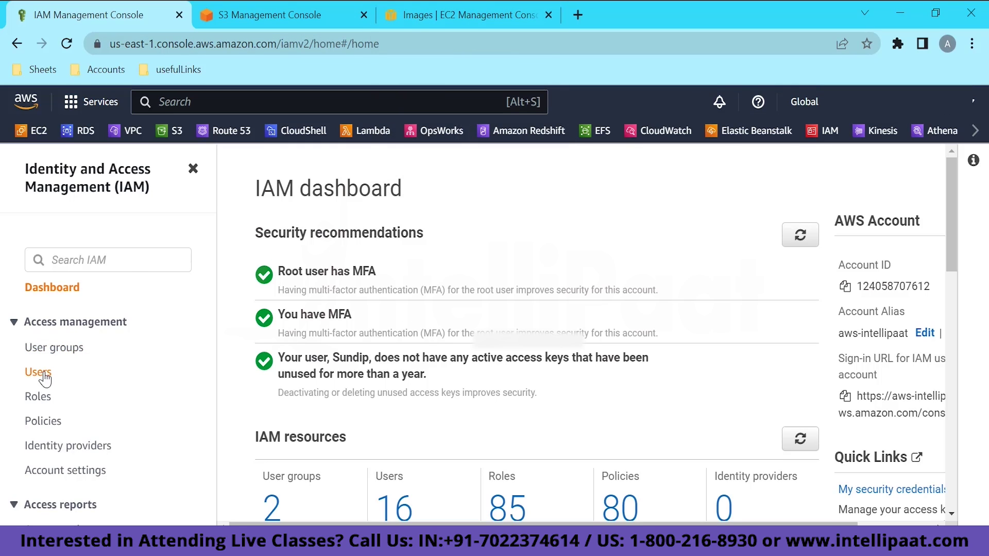
# - Start creating a new IAM role with a custom trust policy
pyautogui.click(36, 397)
pyautogui.click(36, 400)
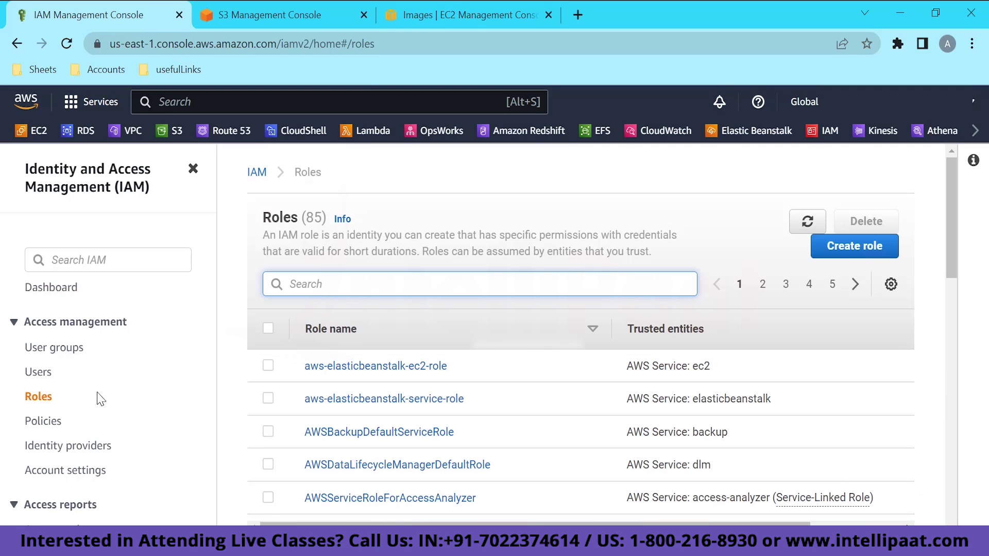
pyautogui.click(847, 255)
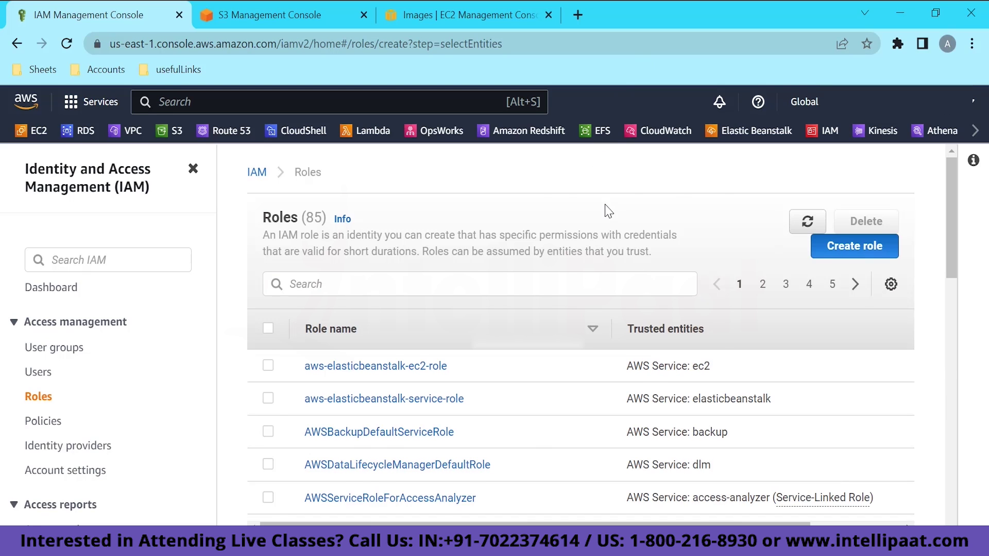
pyautogui.scroll(-2, 546, 260)
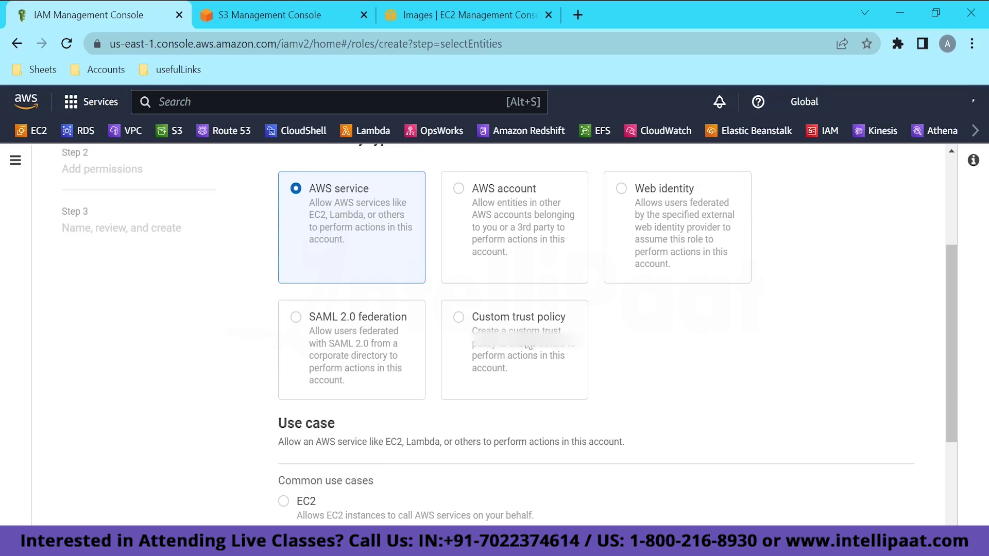
pyautogui.click(515, 352)
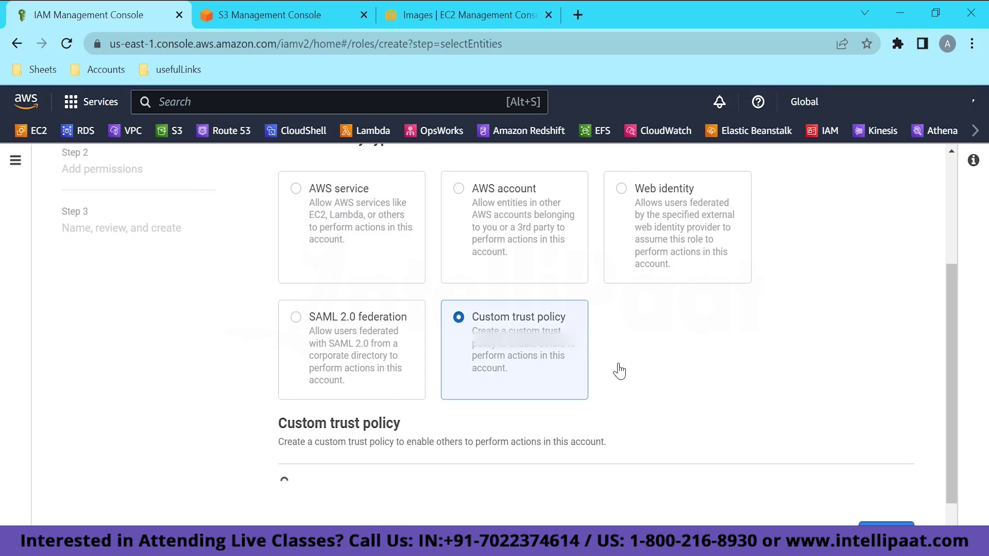
# - Add a "Service" principal entry to the trust policy JSON and continue to Add permissions
pyautogui.scroll(-2, 618, 371)
pyautogui.scroll(-3, 620, 370)
pyautogui.click(455, 326)
pyautogui.press('Return')
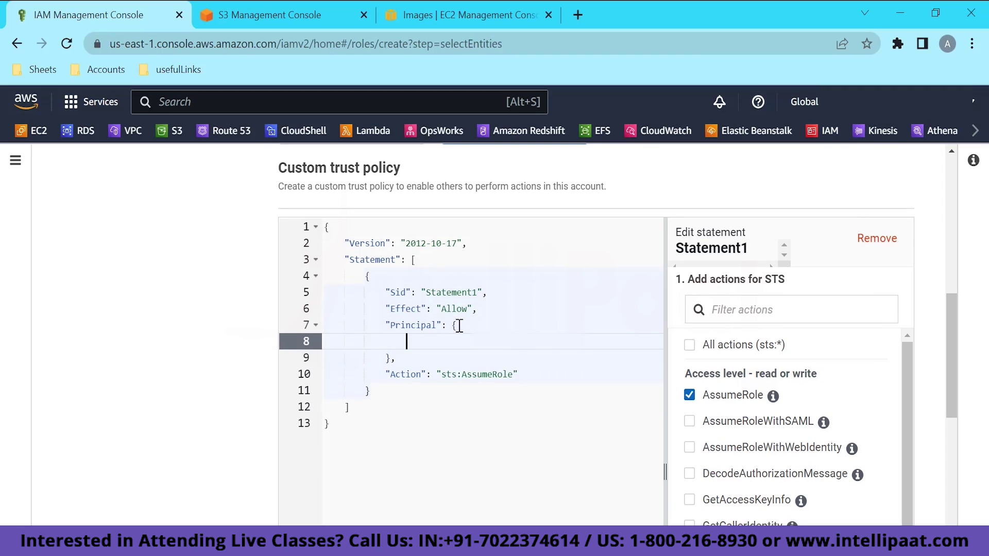
pyautogui.write('"Se')
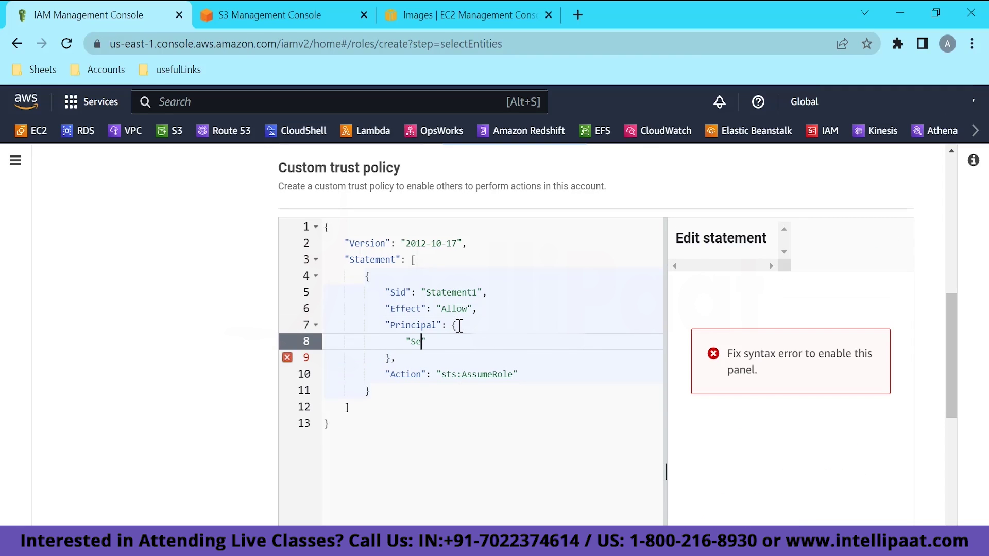
pyautogui.write('rvice":"')
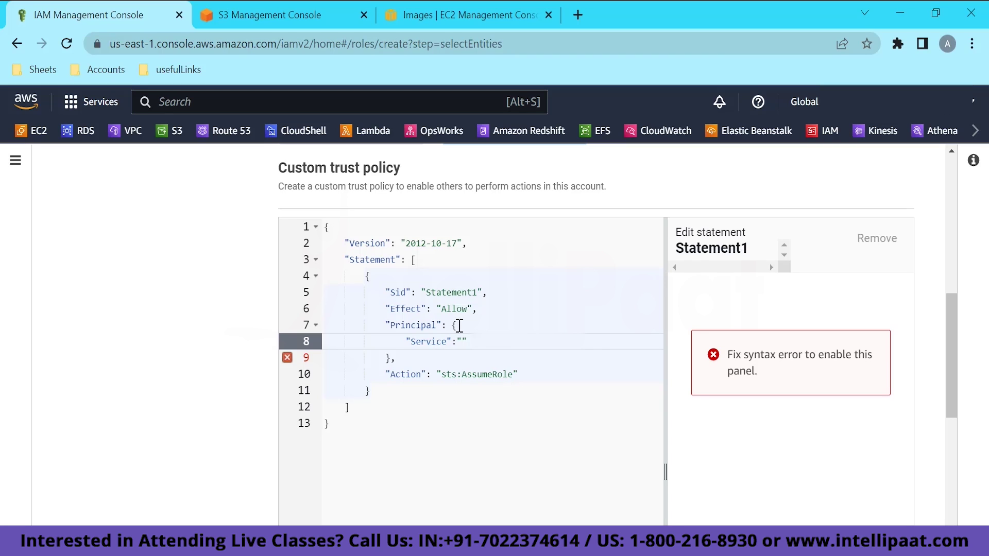
pyautogui.write('vmi')
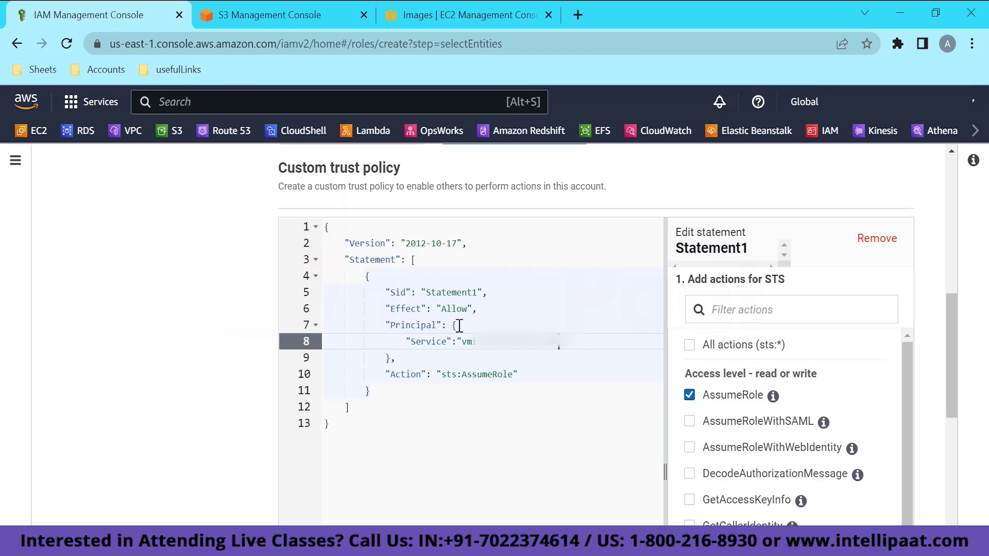
pyautogui.press('Down')
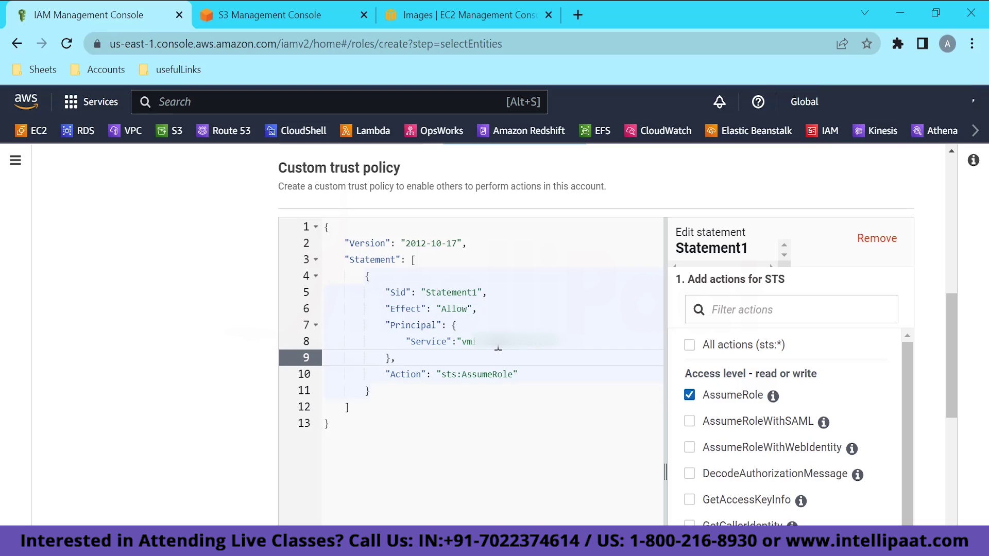
pyautogui.scroll(-6, 554, 381)
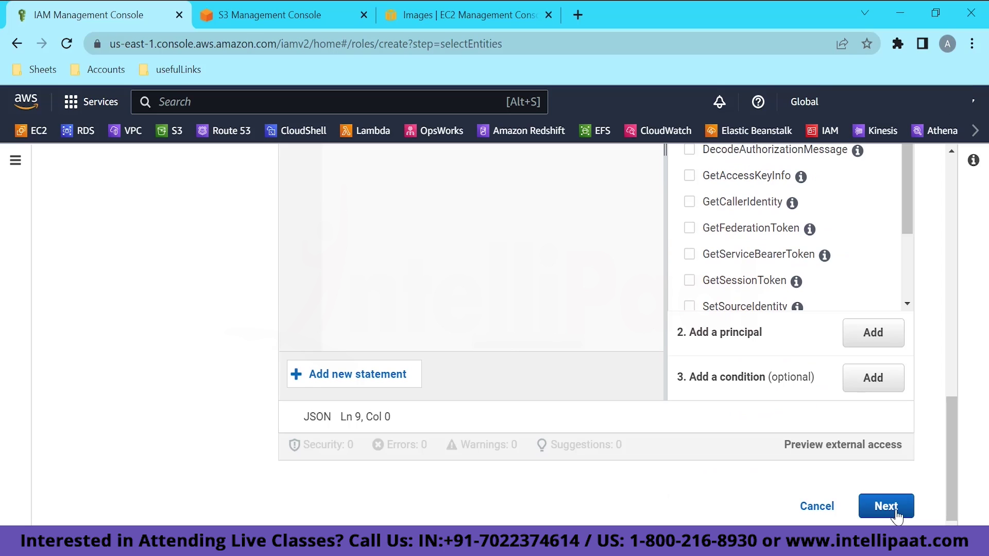
pyautogui.click(885, 506)
pyautogui.scroll(10, 567, 309)
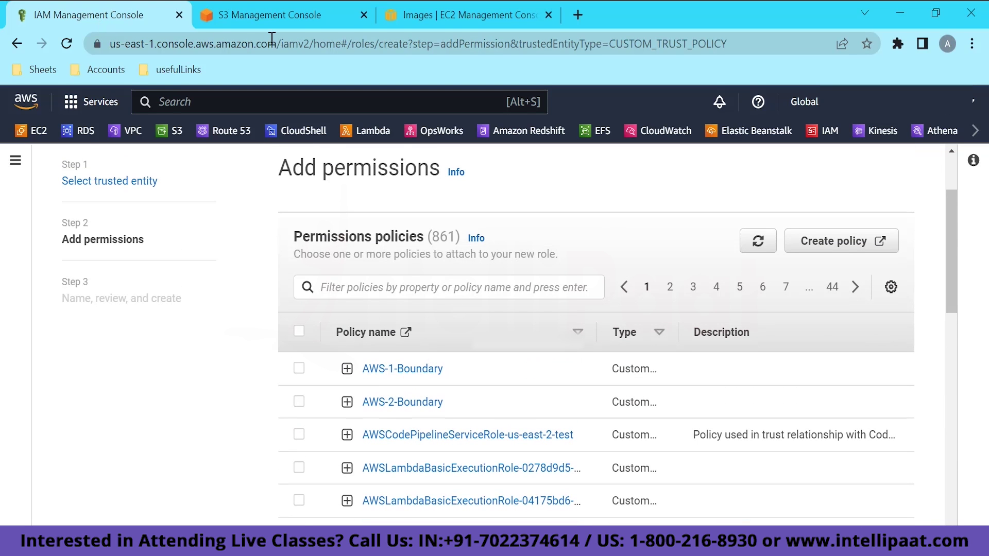
# - Filter permission policies for S3 and attach AmazonS3FullAccess
pyautogui.click(443, 292)
pyautogui.write('S3')
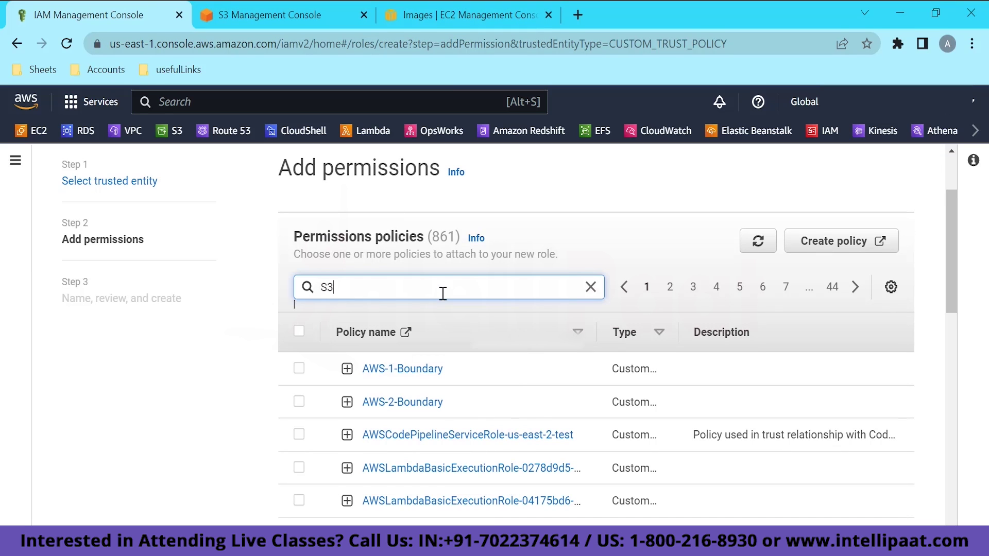
pyautogui.press('Return')
pyautogui.scroll(-4, 442, 298)
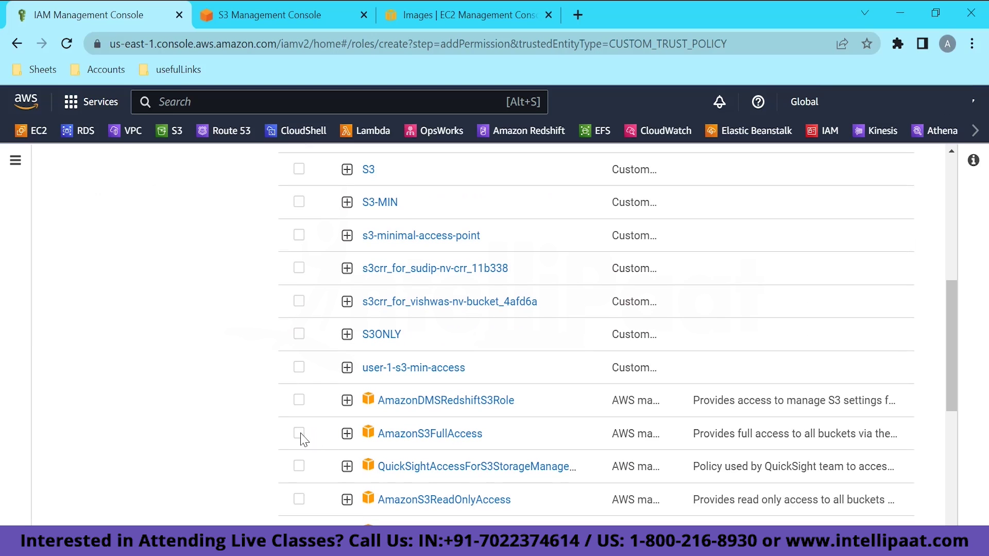
pyautogui.click(298, 433)
pyautogui.scroll(5, 303, 440)
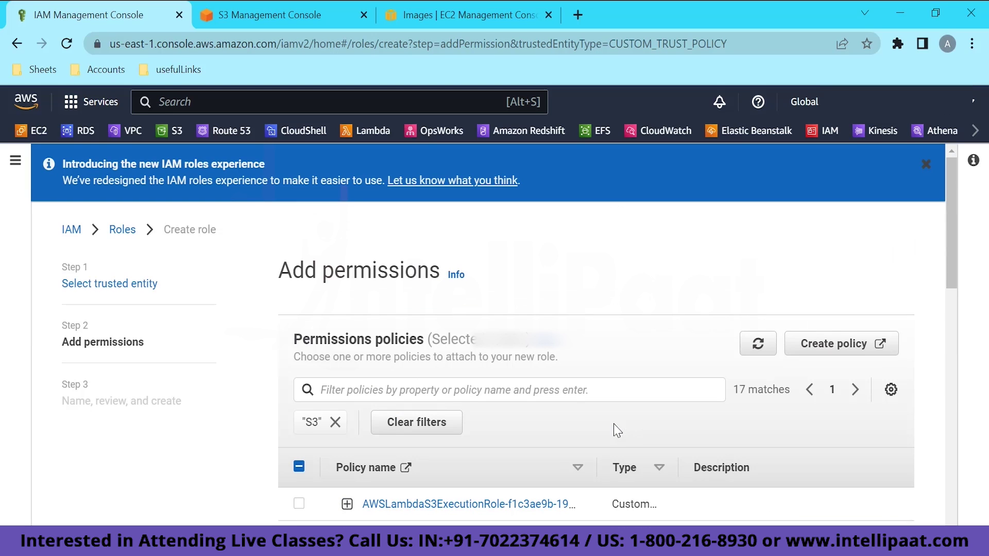
pyautogui.click(335, 422)
# - Filter for EC2, attach AmazonEC2FullAccess, and continue to the naming page
pyautogui.click(346, 392)
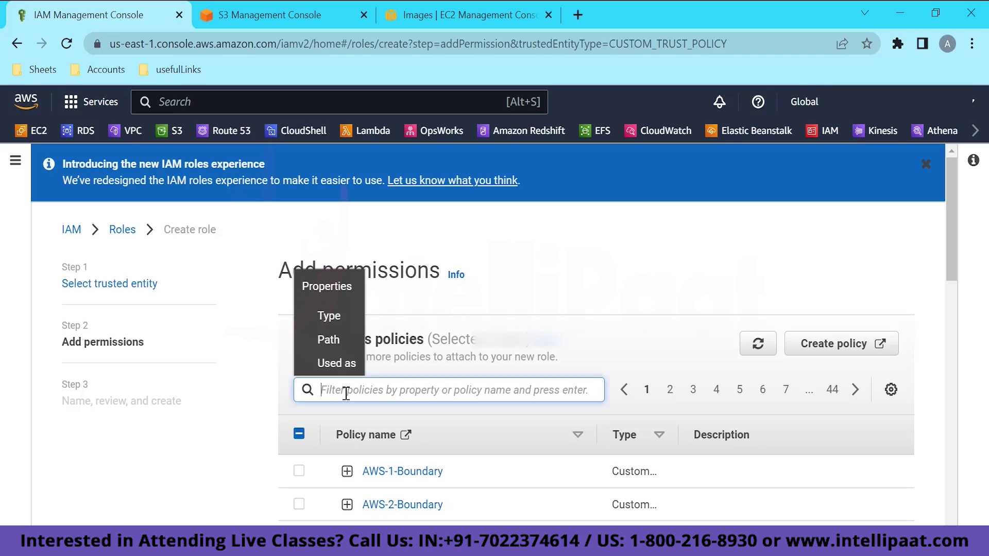
pyautogui.write('EC2')
pyautogui.press('Return')
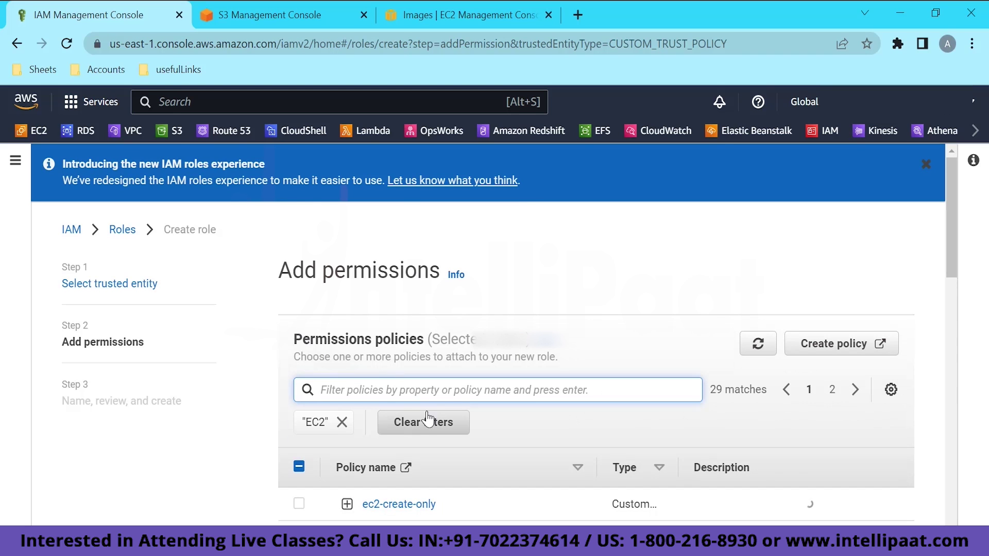
pyautogui.scroll(-2, 426, 421)
pyautogui.scroll(-2, 425, 422)
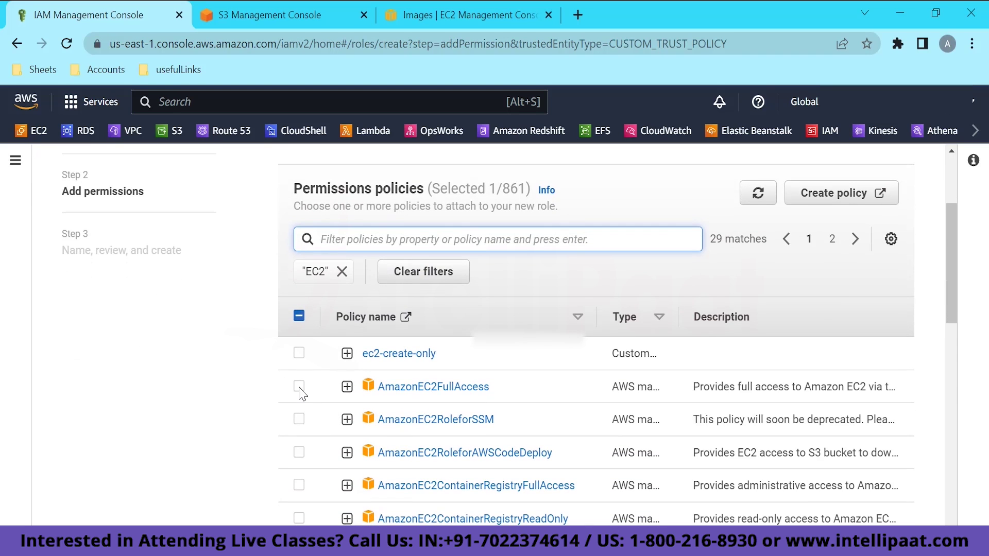
pyautogui.click(342, 271)
pyautogui.scroll(-10, 622, 414)
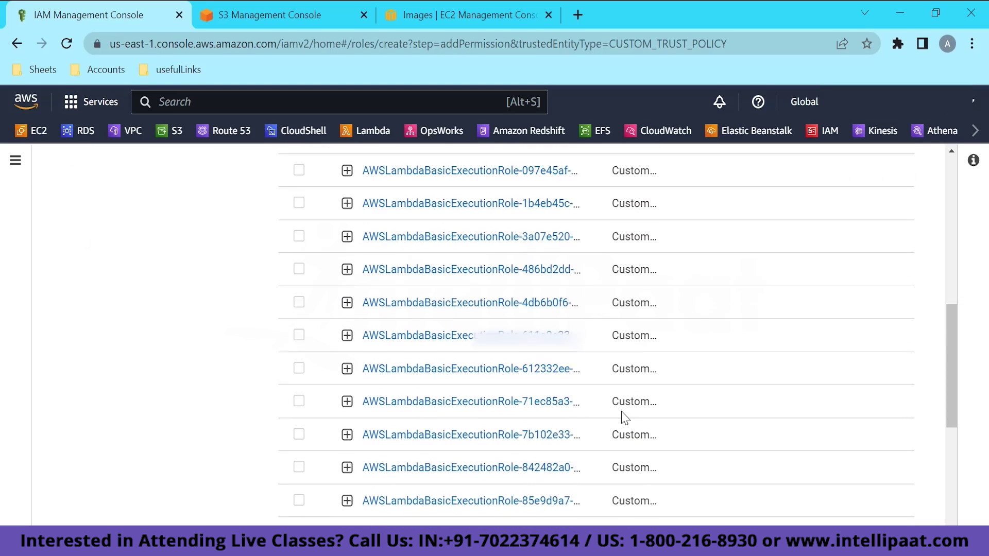
pyautogui.click(879, 509)
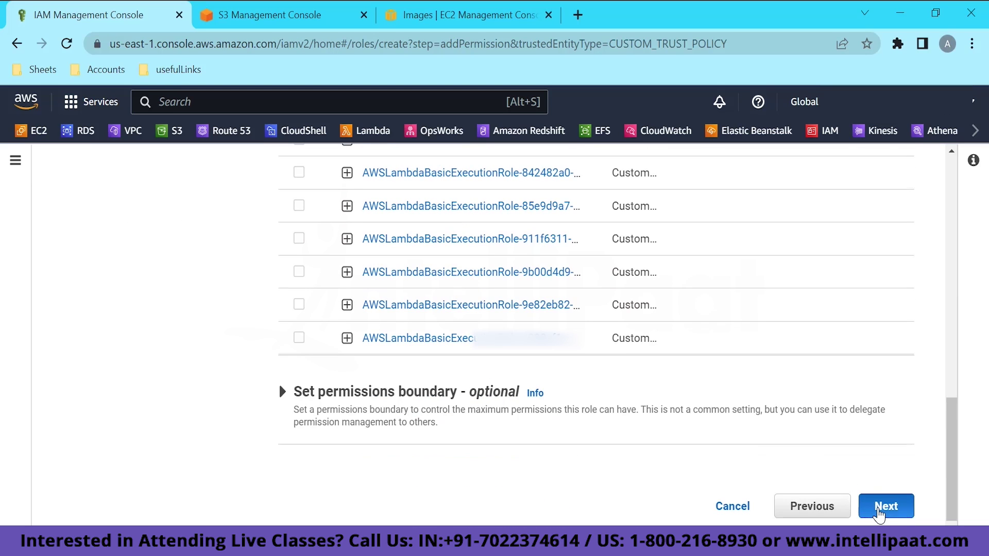
# - Name the role myImpExpRole and create it
pyautogui.click(432, 300)
pyautogui.write('myImpExpRole')
pyautogui.scroll(-1, 447, 364)
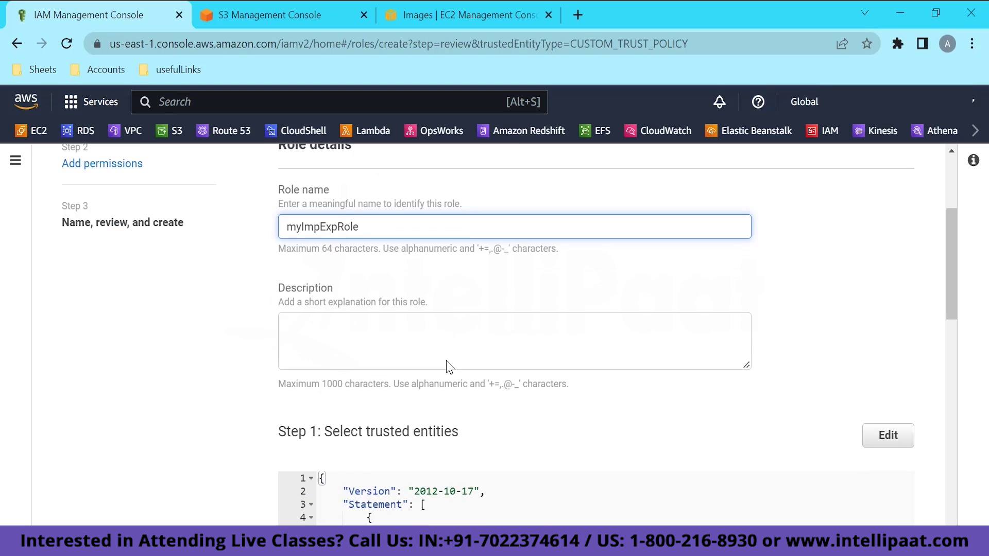
pyautogui.scroll(-3, 447, 364)
pyautogui.scroll(-1, 446, 364)
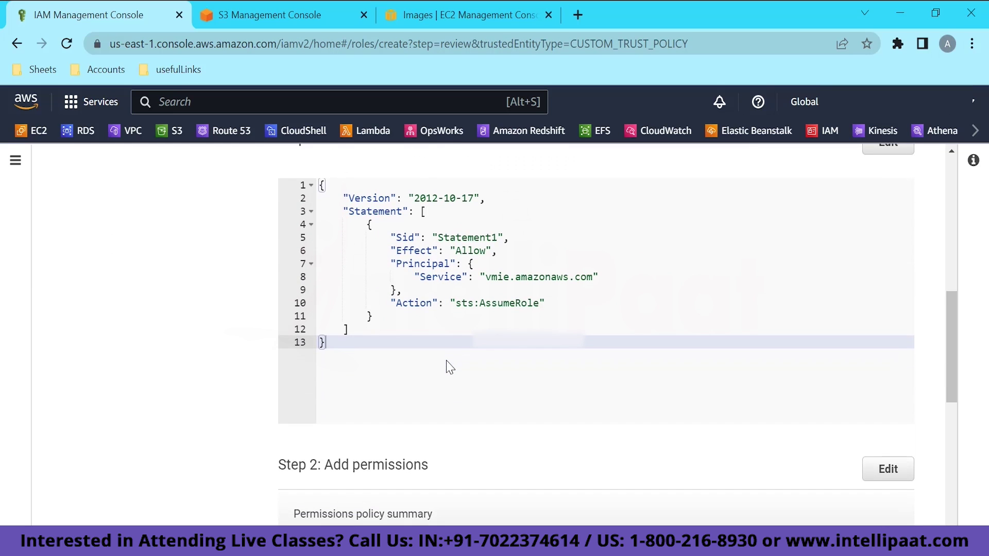
pyautogui.scroll(-4, 506, 390)
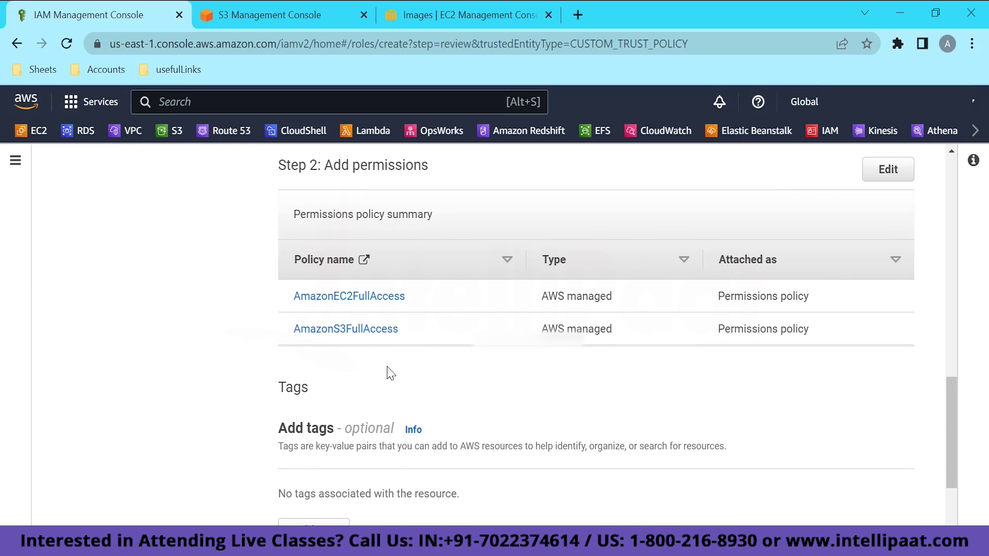
pyautogui.scroll(-2, 592, 394)
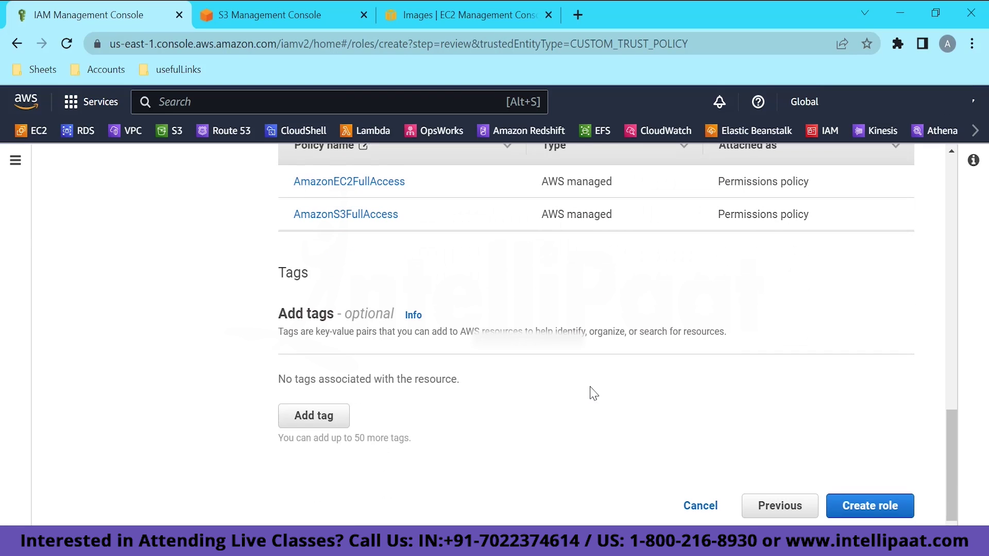
pyautogui.click(870, 506)
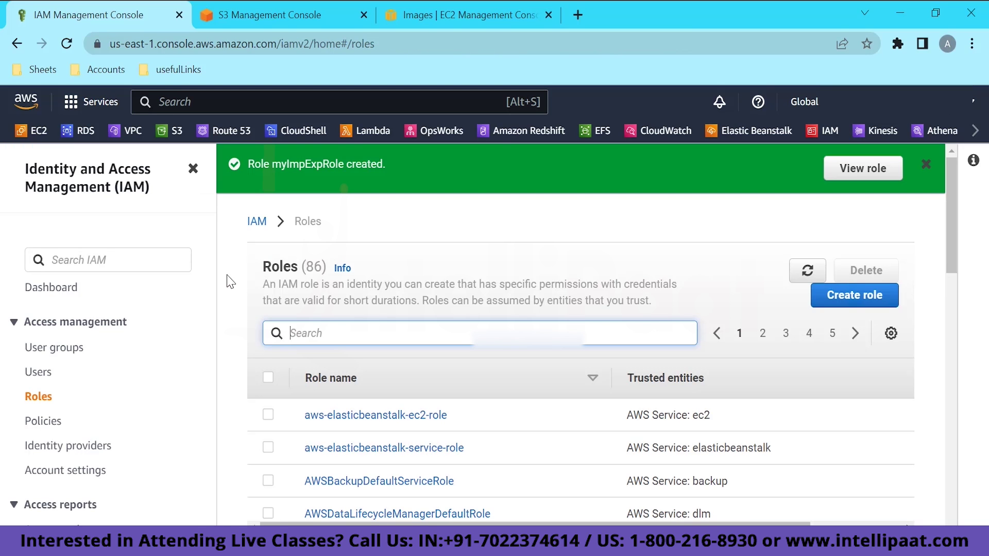
pyautogui.click(926, 164)
# - Create S3 bucket my-im-ex in US East (N. Virginia) with default settings
pyautogui.click(258, 5)
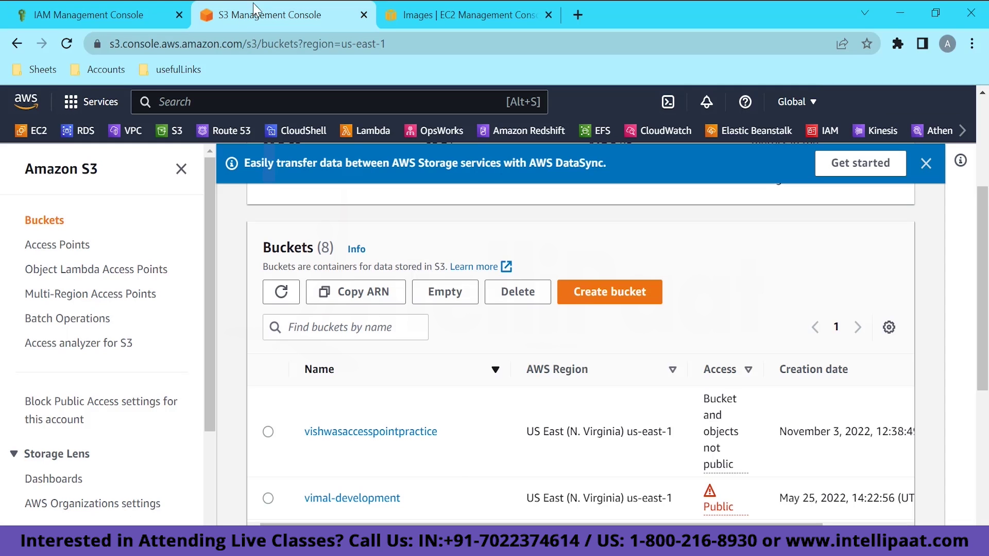
pyautogui.click(594, 296)
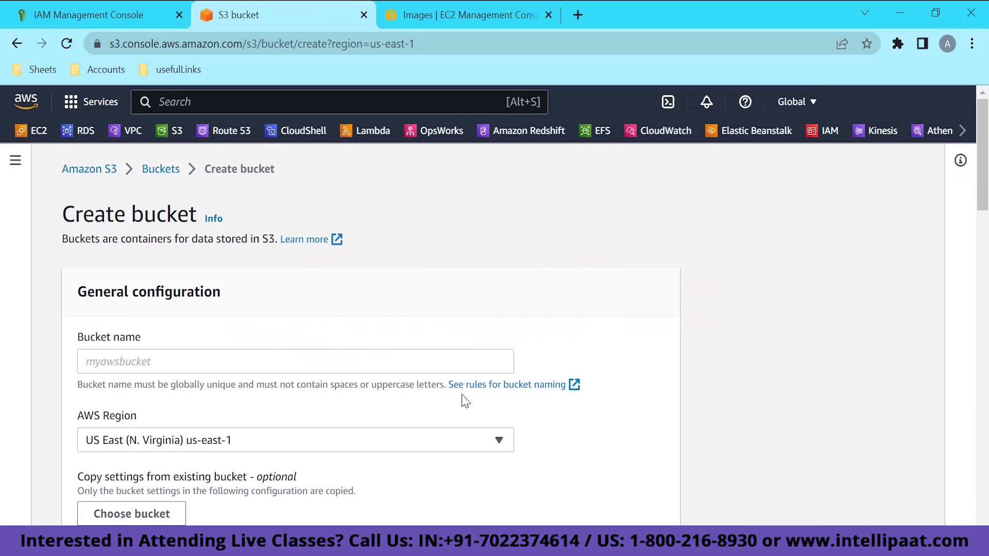
pyautogui.click(341, 362)
pyautogui.write('my')
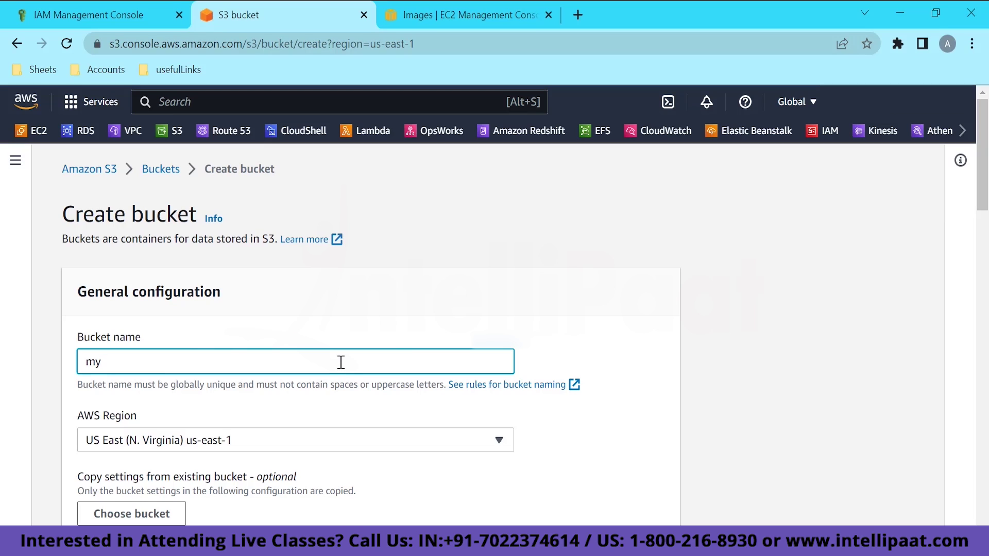
pyautogui.write('m-ex')
pyautogui.scroll(-15, 341, 362)
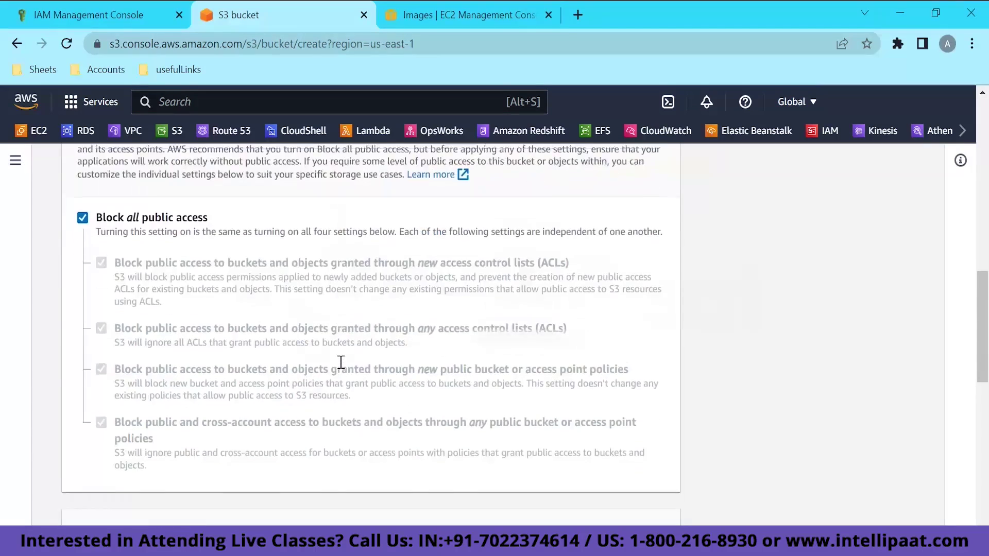
pyautogui.scroll(-5, 341, 362)
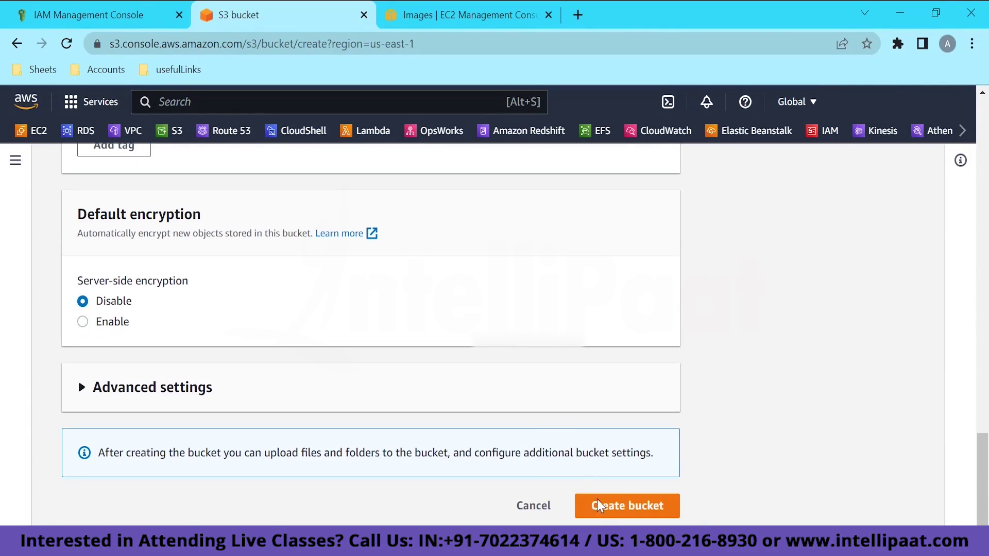
pyautogui.click(600, 516)
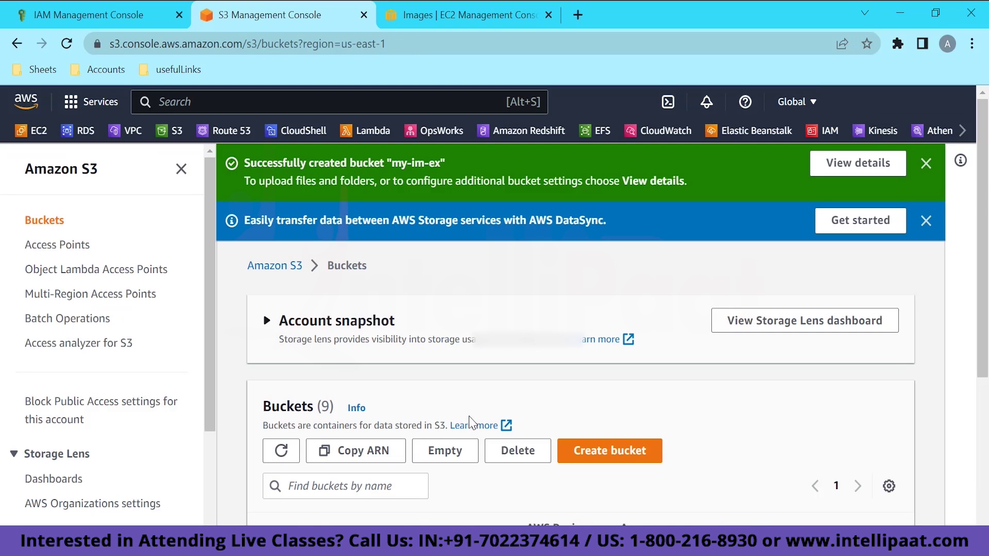
pyautogui.scroll(-3, 419, 357)
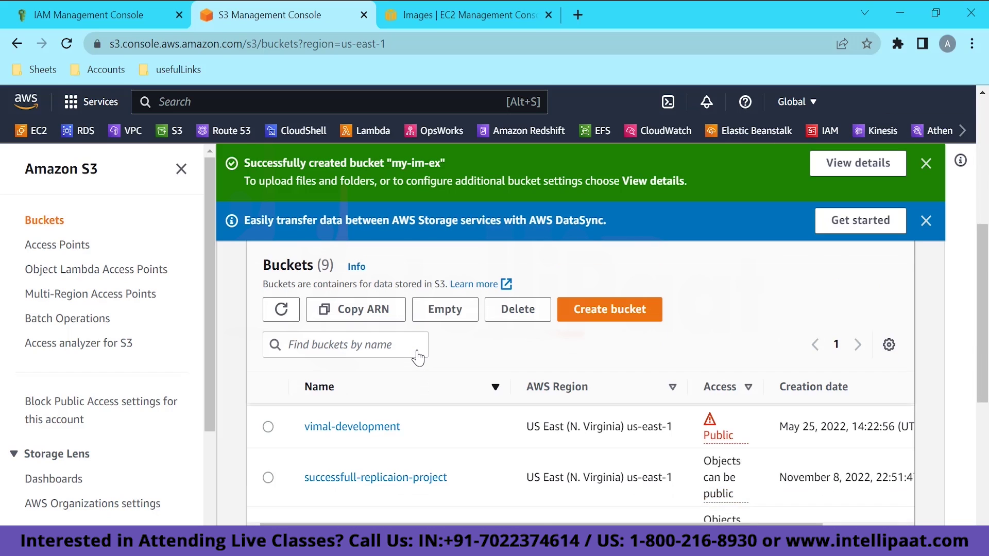
pyautogui.scroll(-5, 418, 356)
# - Open the my-im-ex bucket, then search Google for 'aws cli install' in a new tab
pyautogui.click(325, 489)
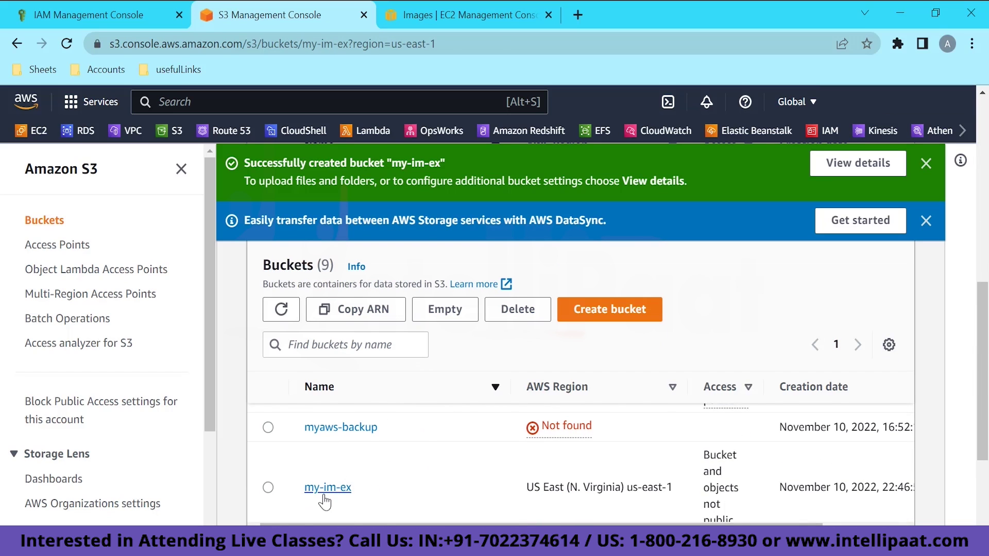
pyautogui.scroll(-3, 541, 384)
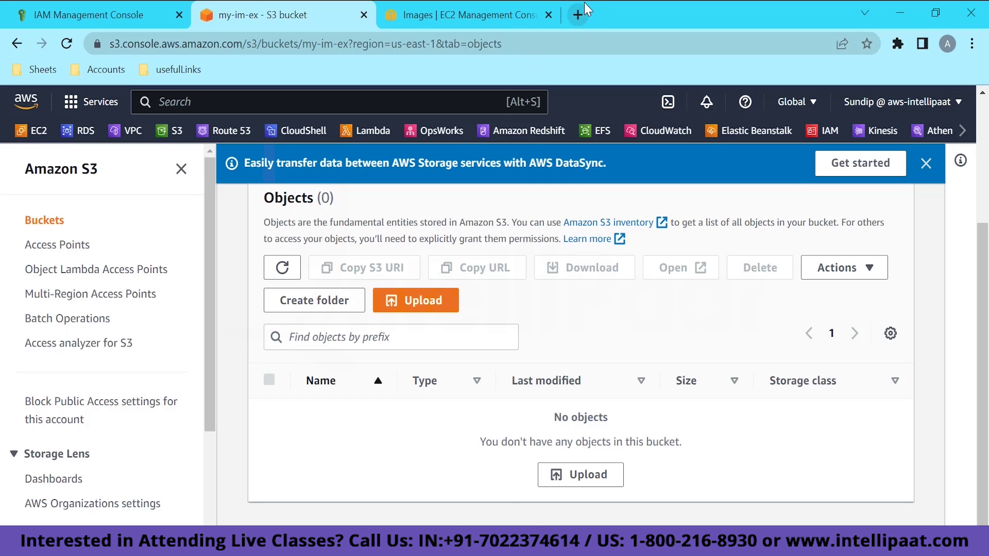
pyautogui.click(585, 9)
pyautogui.write('aws')
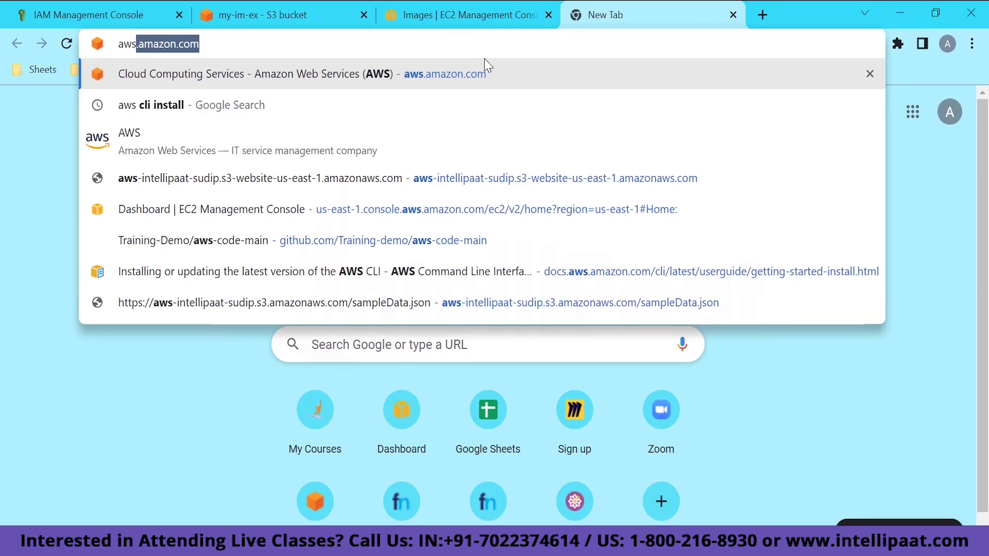
pyautogui.press('Right')
# - Find the AWS CLI installation guide, read the Windows msiexec install step, then close the guide
pyautogui.press('Return')
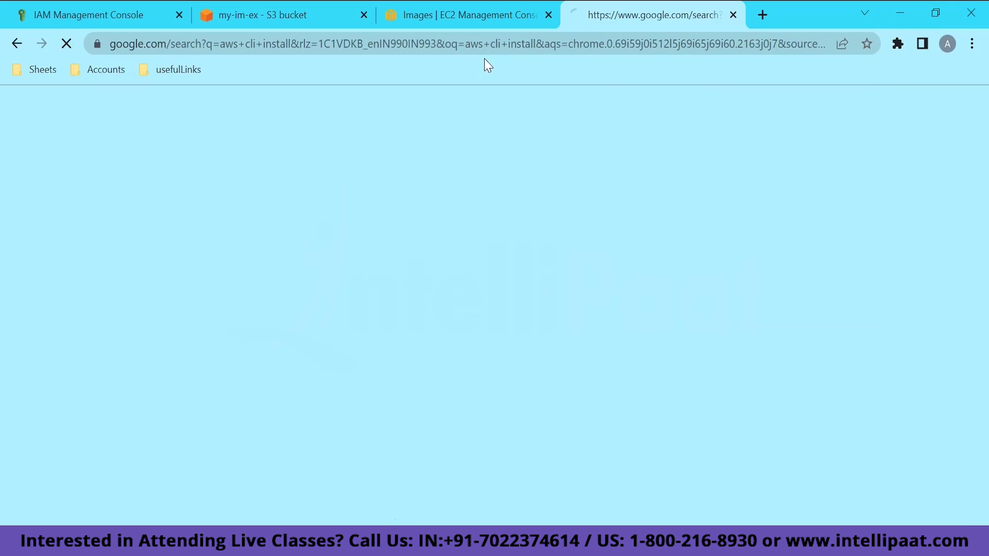
pyautogui.click(233, 268)
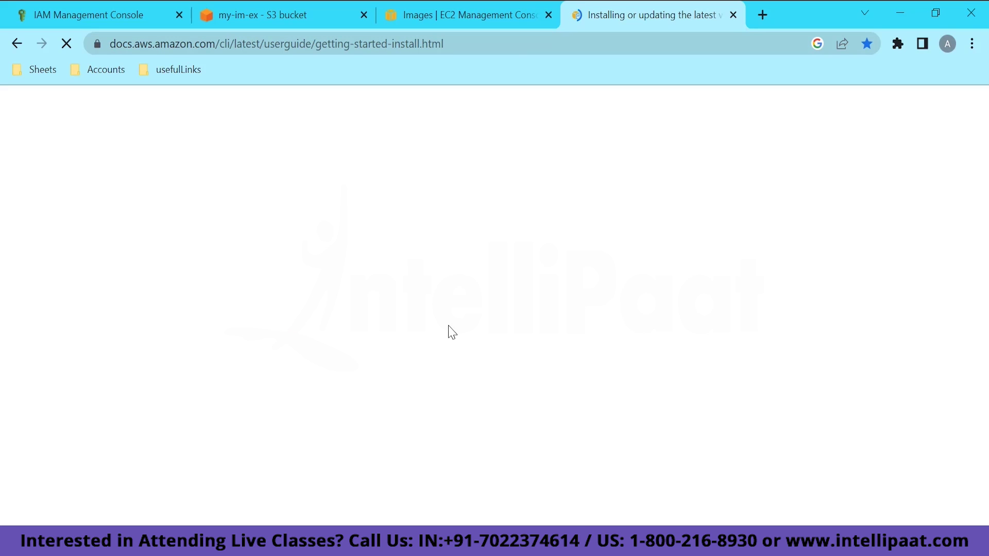
pyautogui.scroll(-10, 463, 325)
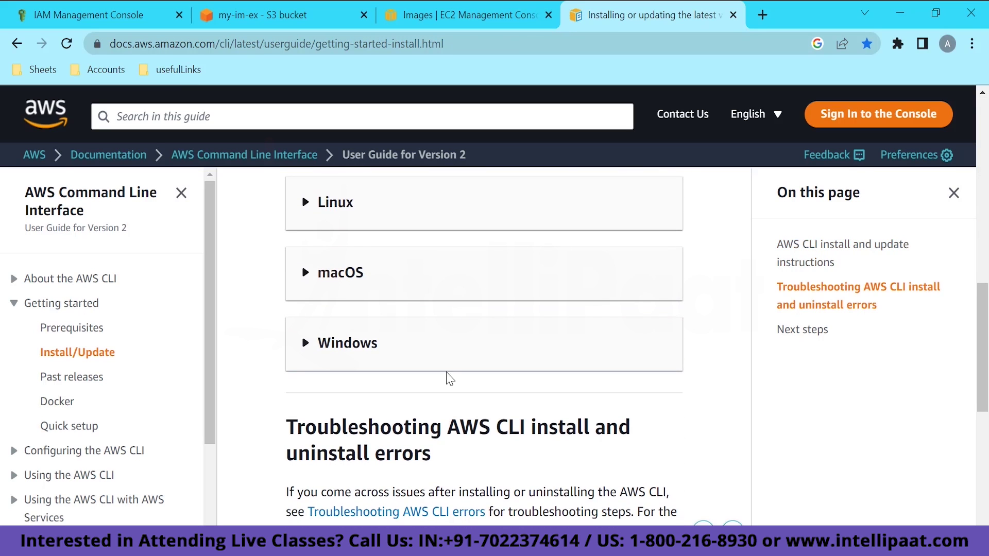
pyautogui.click(347, 354)
pyautogui.scroll(-3, 422, 408)
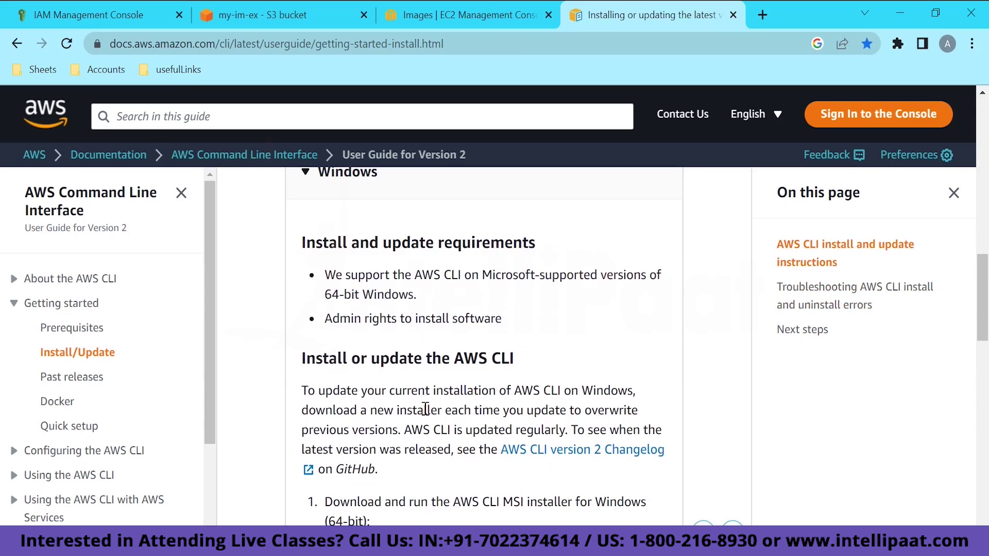
pyautogui.scroll(-2, 426, 408)
pyautogui.scroll(-2, 443, 453)
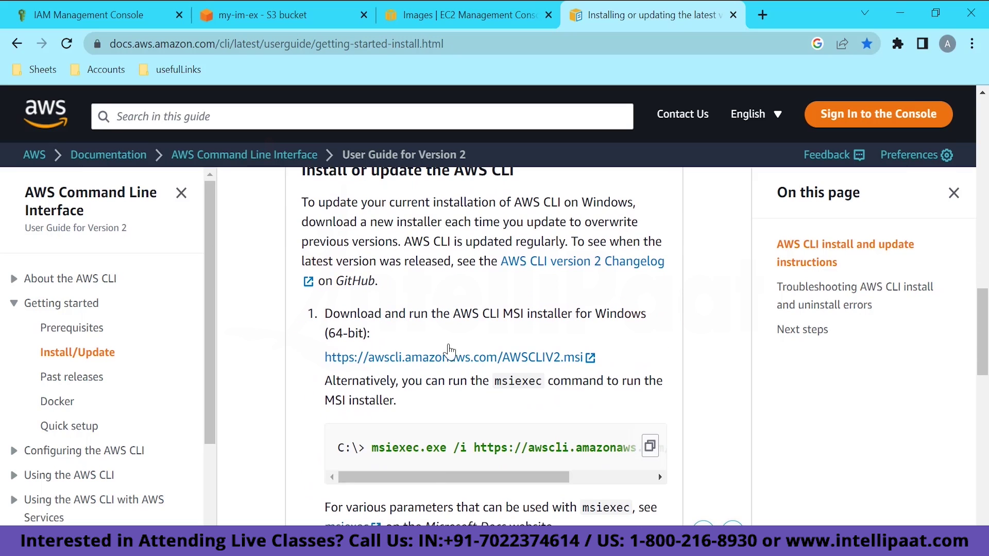
pyautogui.click(733, 15)
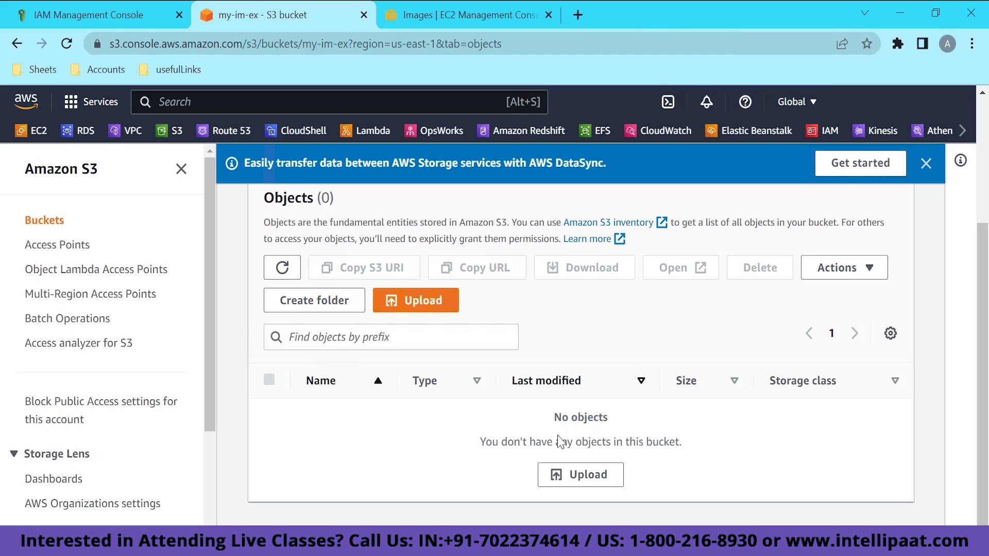
# - Run aws configure in Command Prompt, keeping the existing keys, region us-east-1 and json output
pyautogui.click(597, 543)
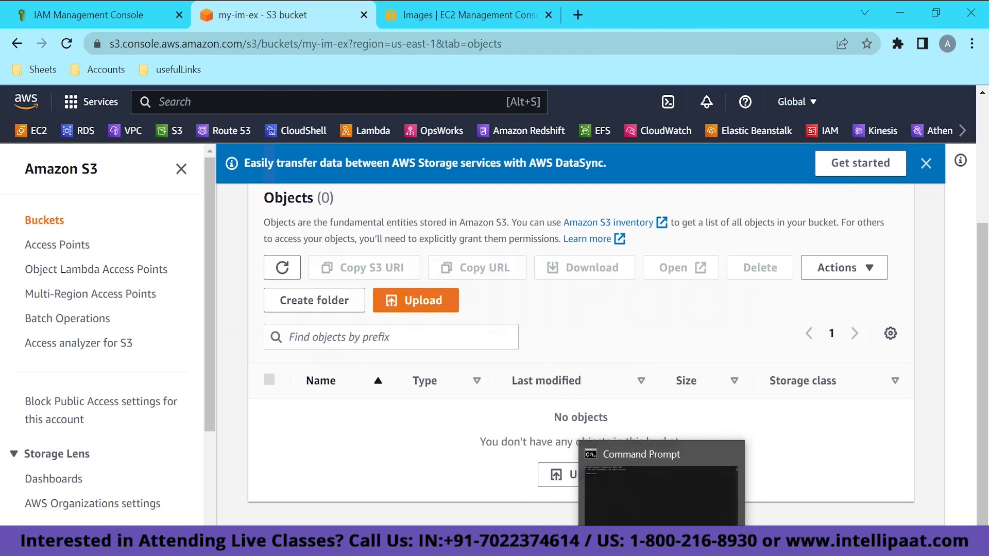
pyautogui.write('aws')
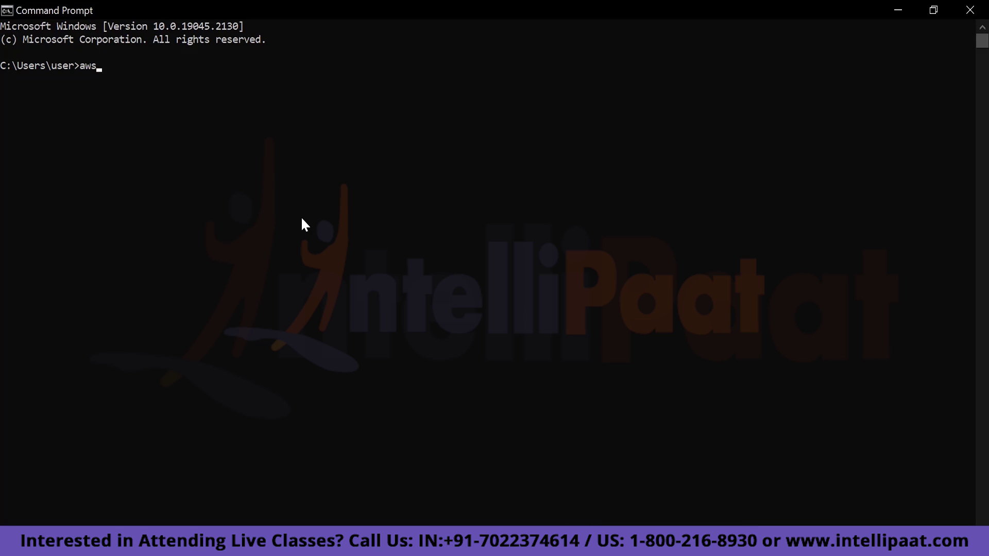
pyautogui.write(' configure')
pyautogui.press('Return')
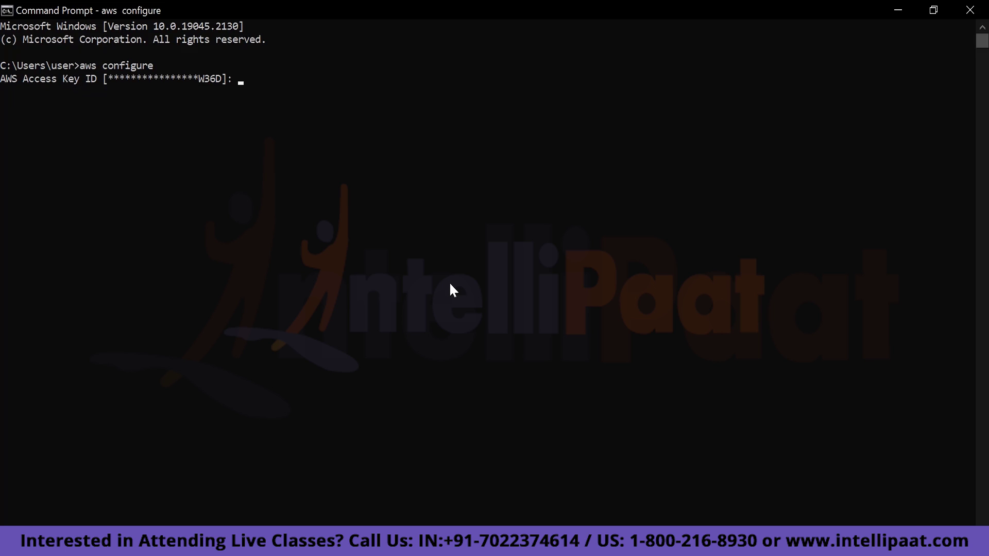
pyautogui.press('Return')
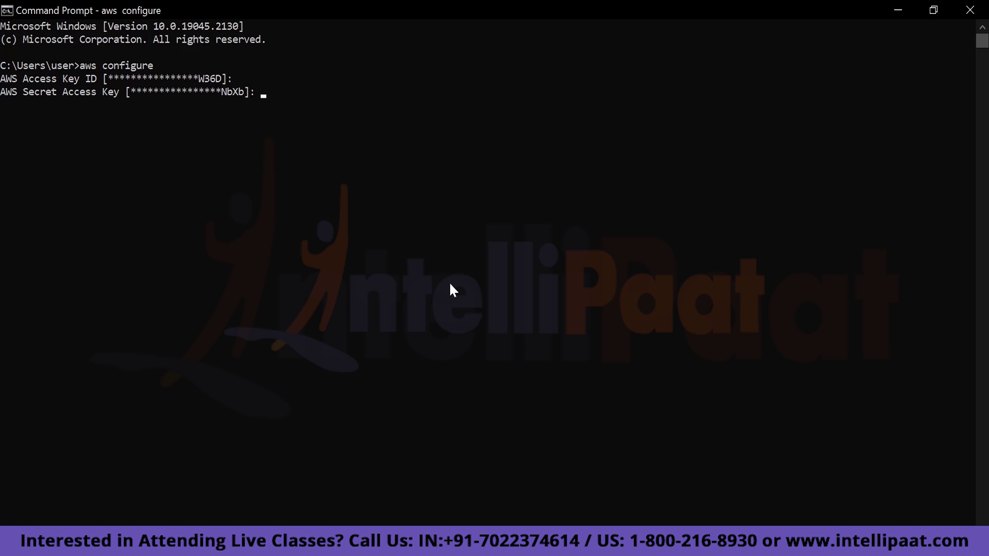
pyautogui.press('Return')
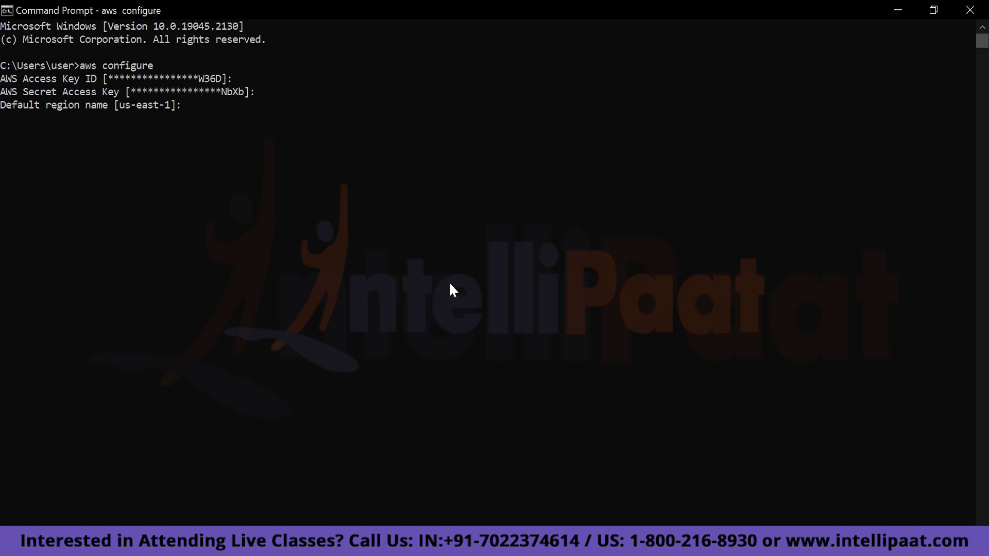
pyautogui.press('Return')
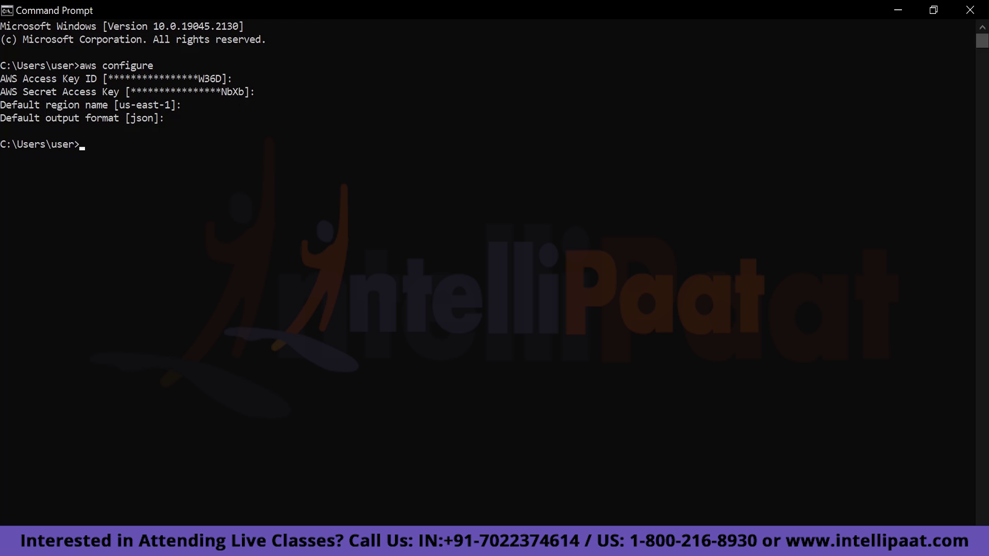
pyautogui.hotkey('alt', 'Tab')
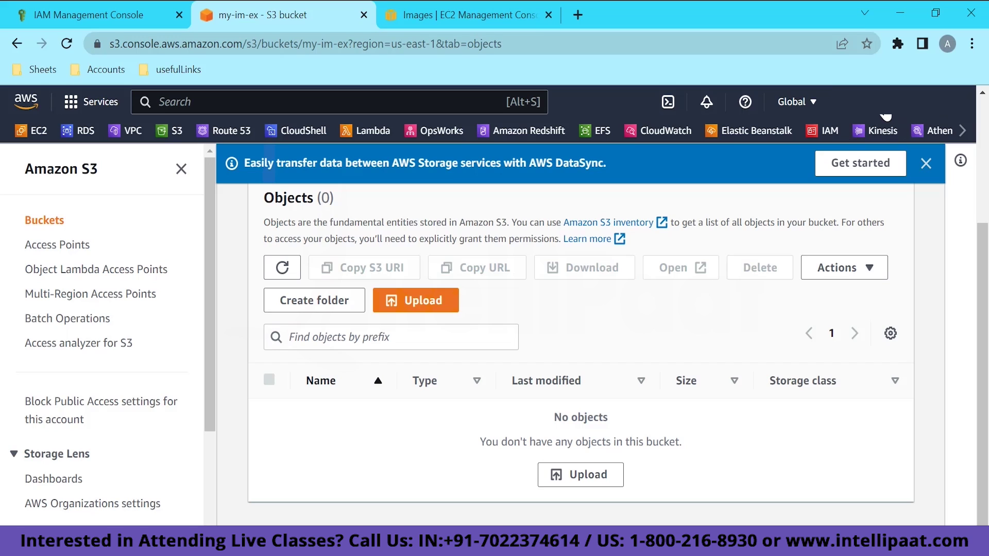
# - Check the single active access key under Security credentials, then return to the S3 bucket list
pyautogui.click(878, 102)
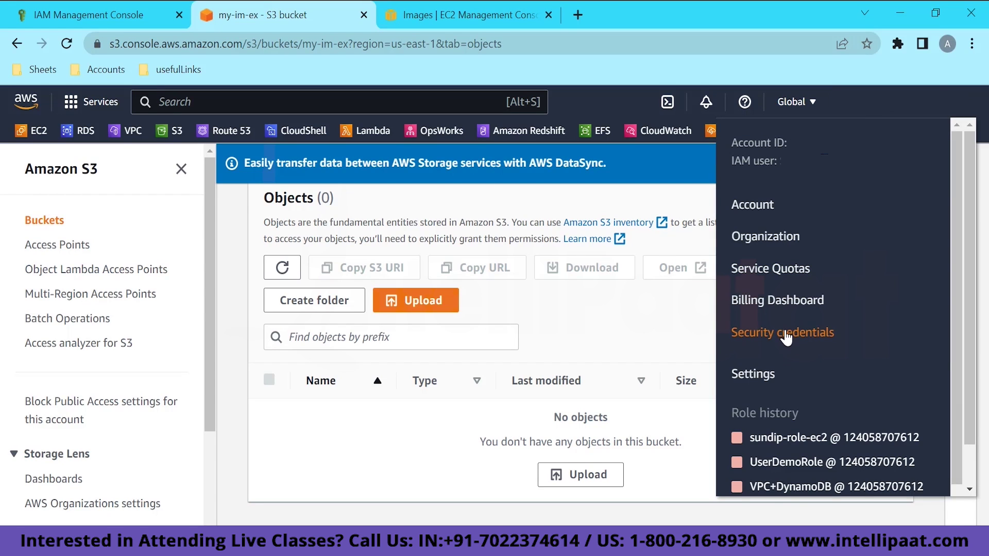
pyautogui.click(788, 332)
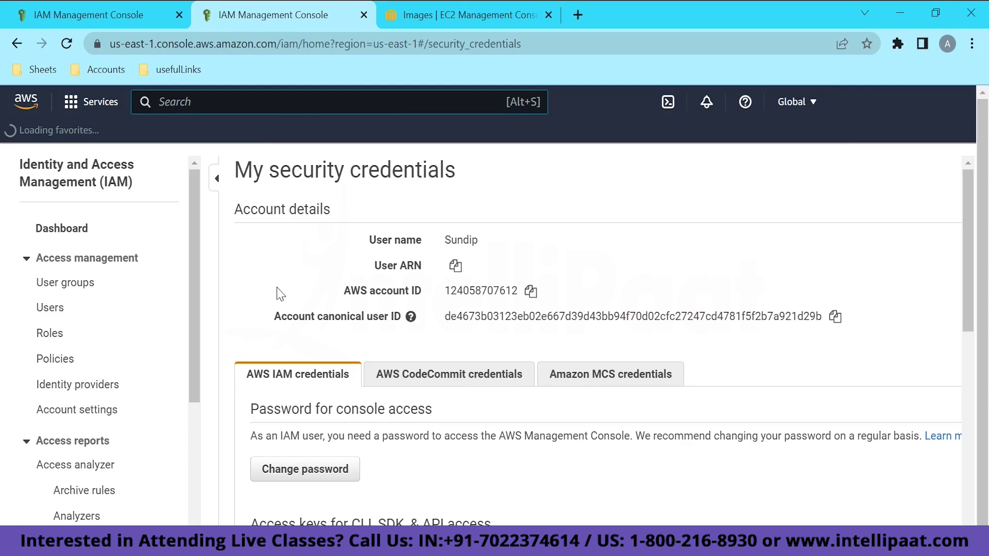
pyautogui.scroll(-5, 420, 366)
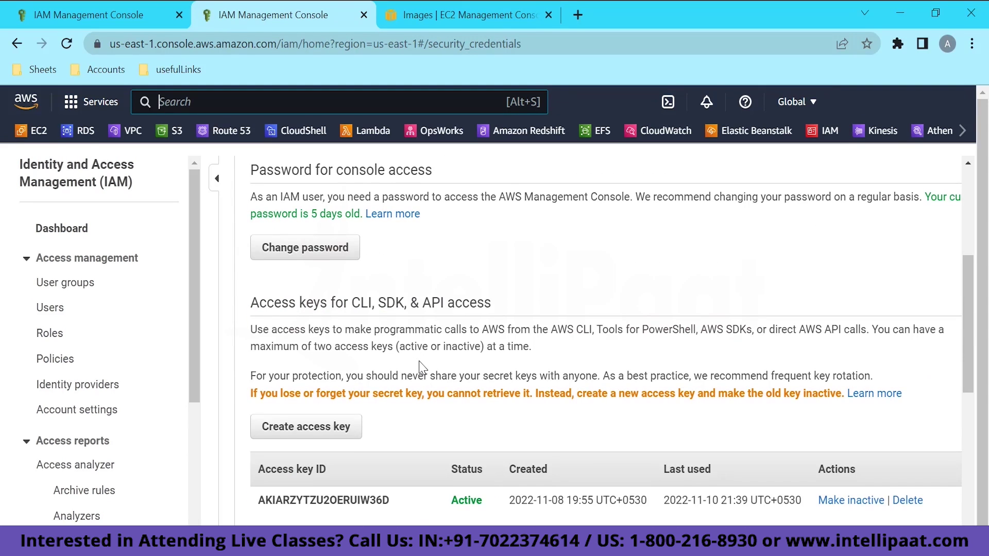
pyautogui.scroll(-3, 446, 366)
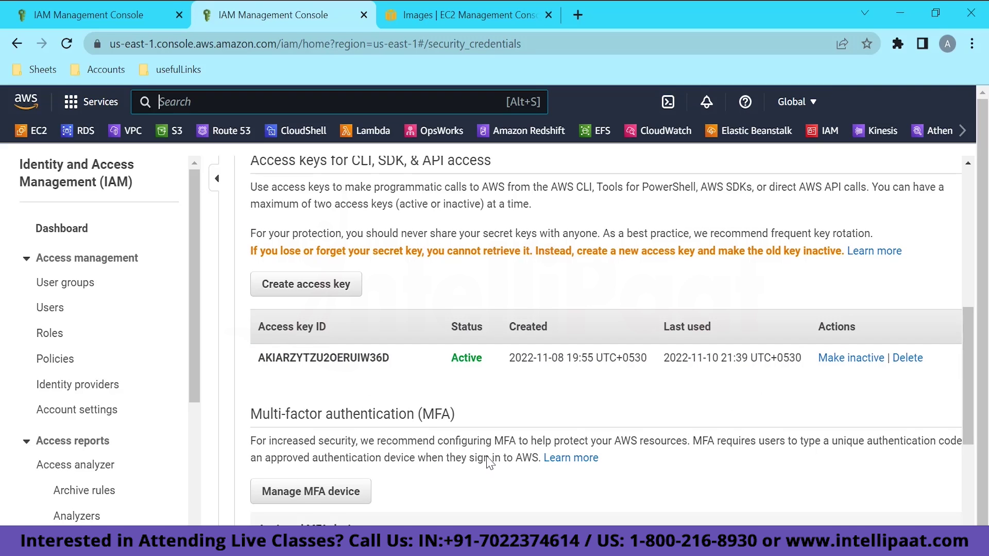
pyautogui.click(163, 135)
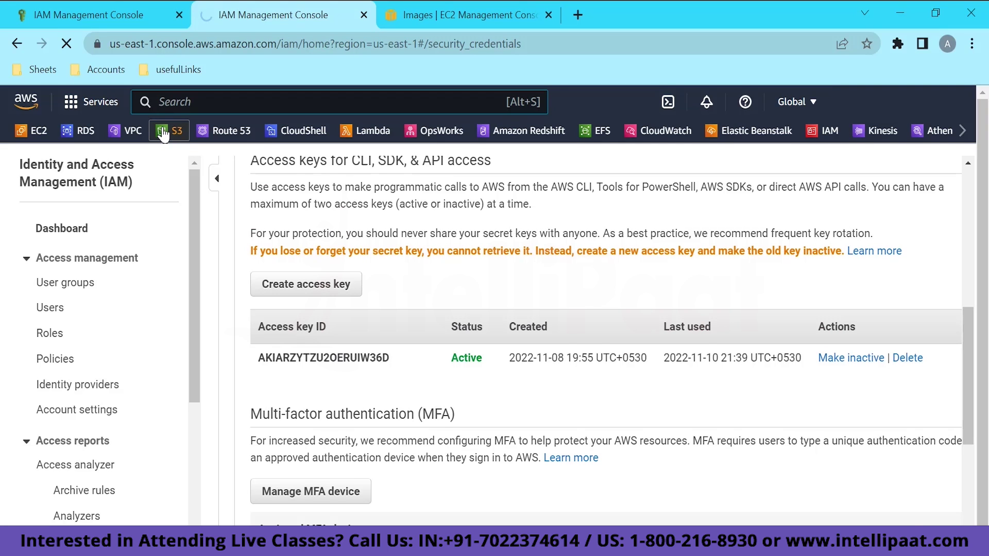
# - Open my-im-ex to confirm it has 0 objects, glance at EC2 Images, then return
pyautogui.click(321, 340)
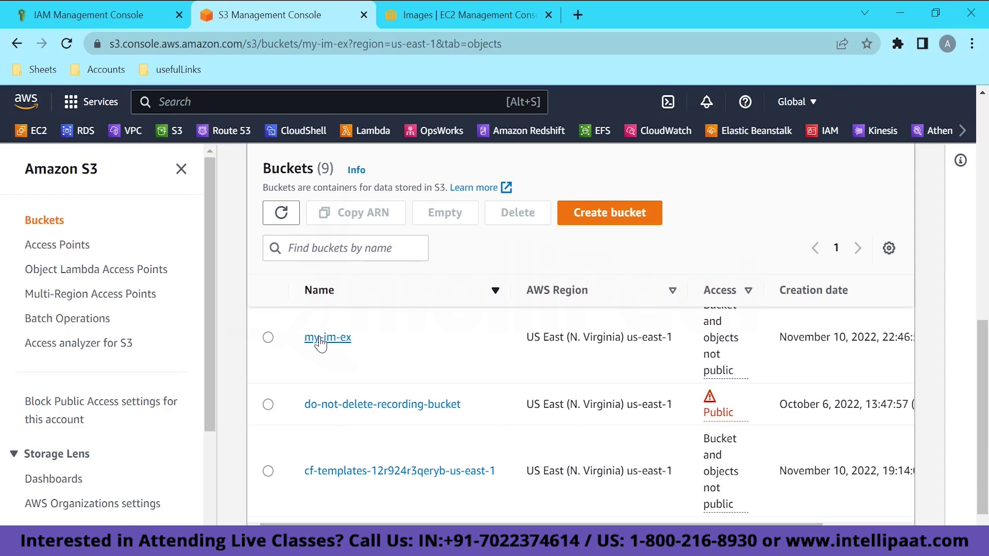
pyautogui.scroll(-3, 507, 425)
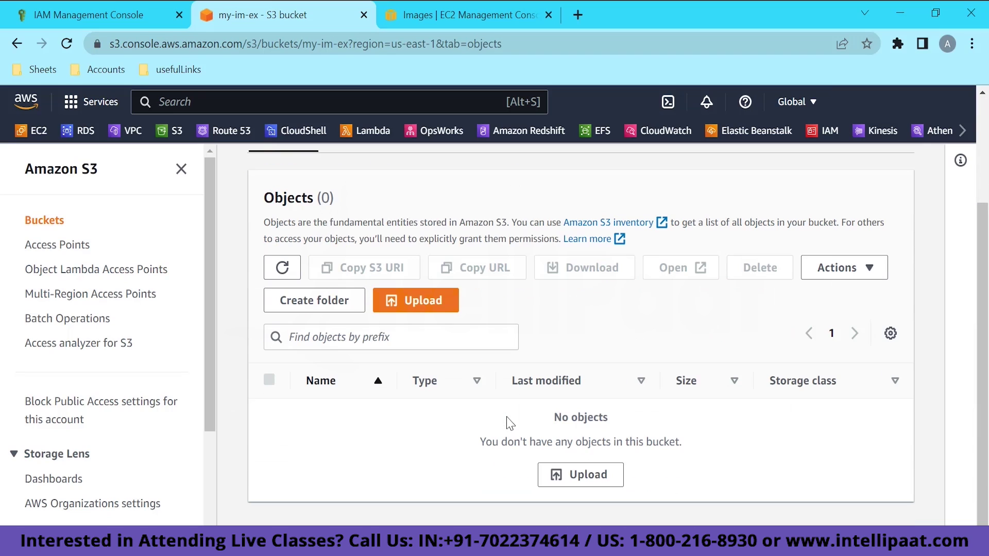
pyautogui.click(456, 8)
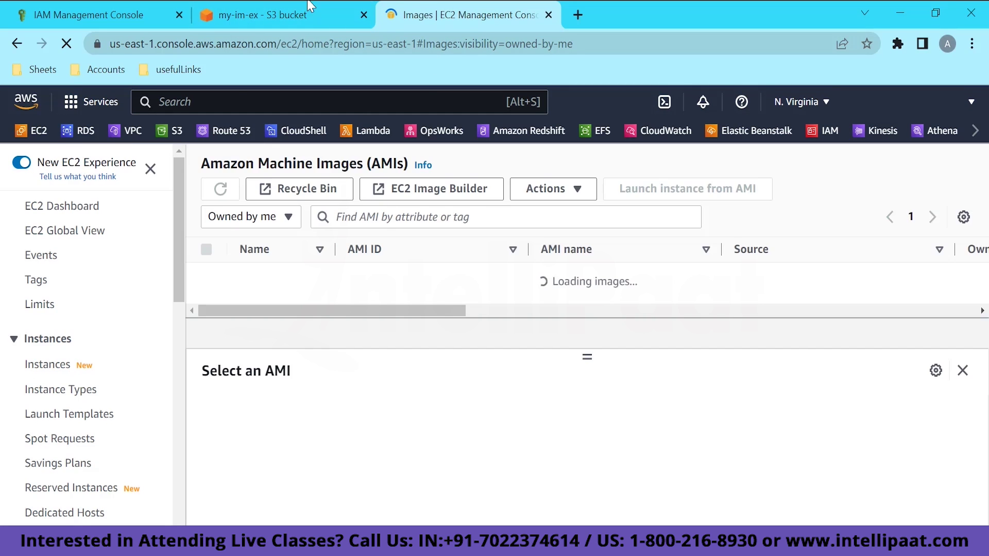
pyautogui.click(278, 14)
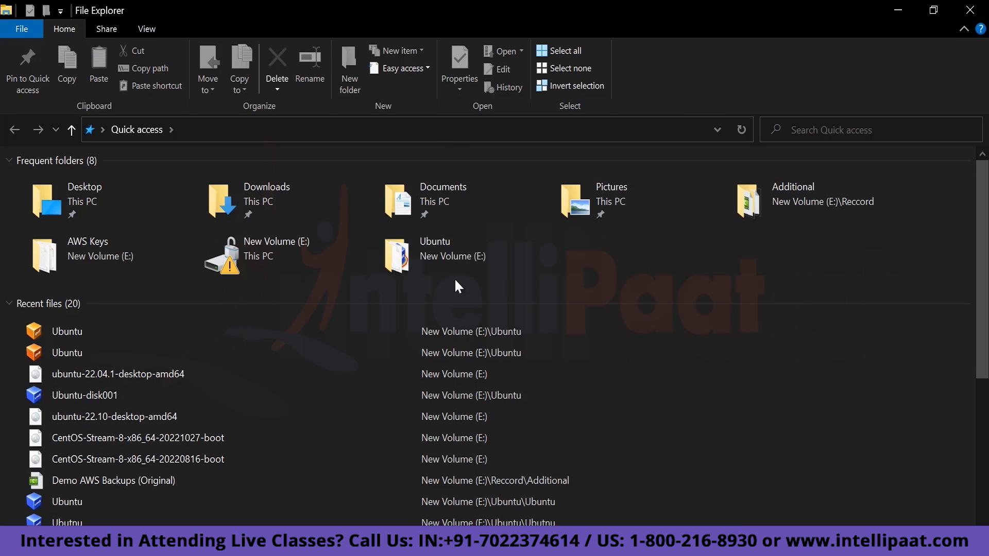
# - Open E:\Ubuntu, select the Ubuntu-disk001 disk, and bring container.json up in VS Code
pyautogui.doubleClick(263, 258)
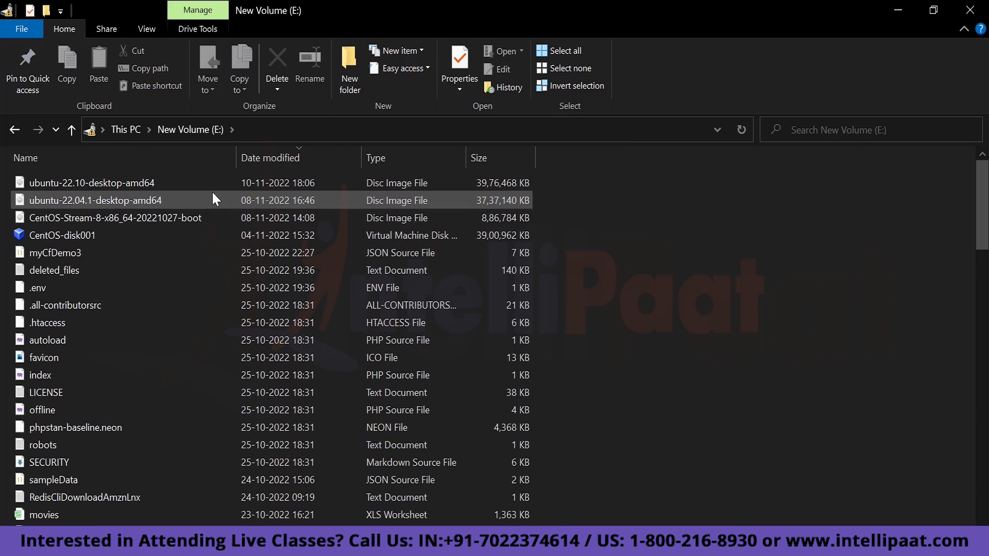
pyautogui.scroll(-7, 219, 319)
pyautogui.scroll(-7, 219, 313)
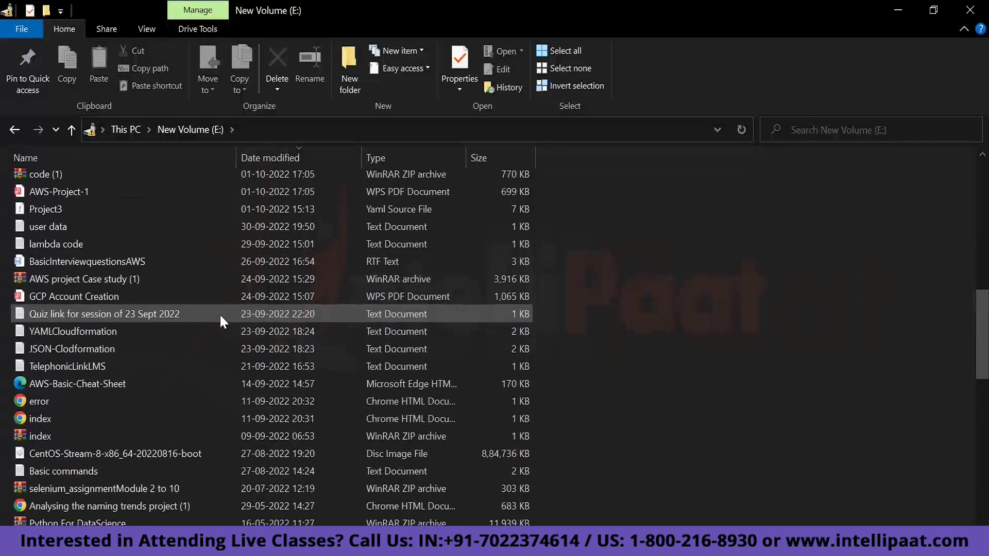
pyautogui.doubleClick(201, 352)
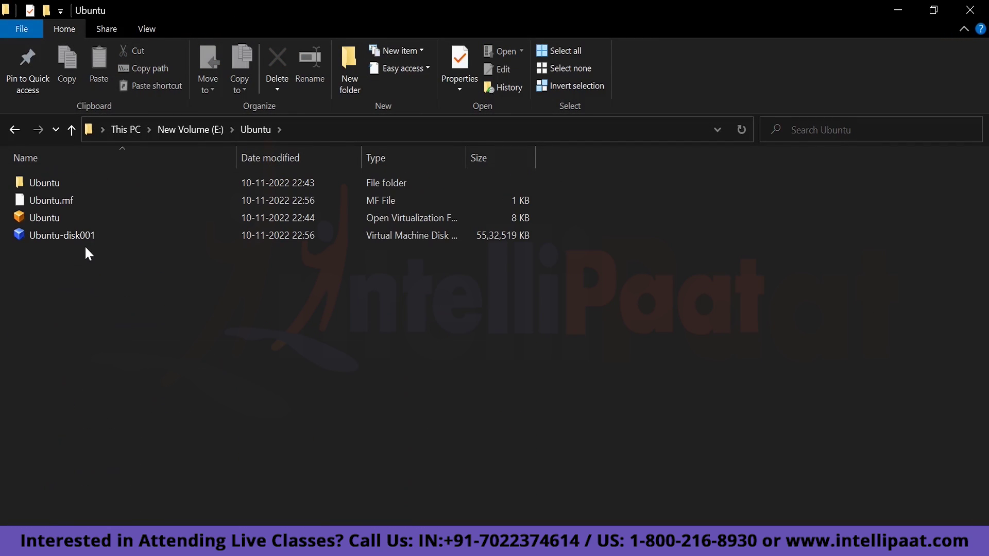
pyautogui.click(47, 242)
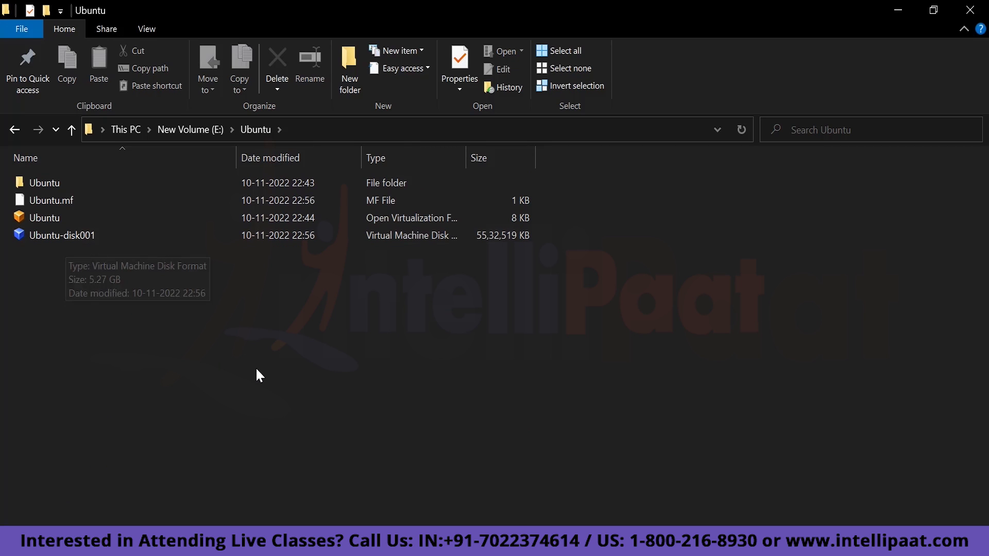
pyautogui.moveTo(592, 544)
pyautogui.click(592, 484)
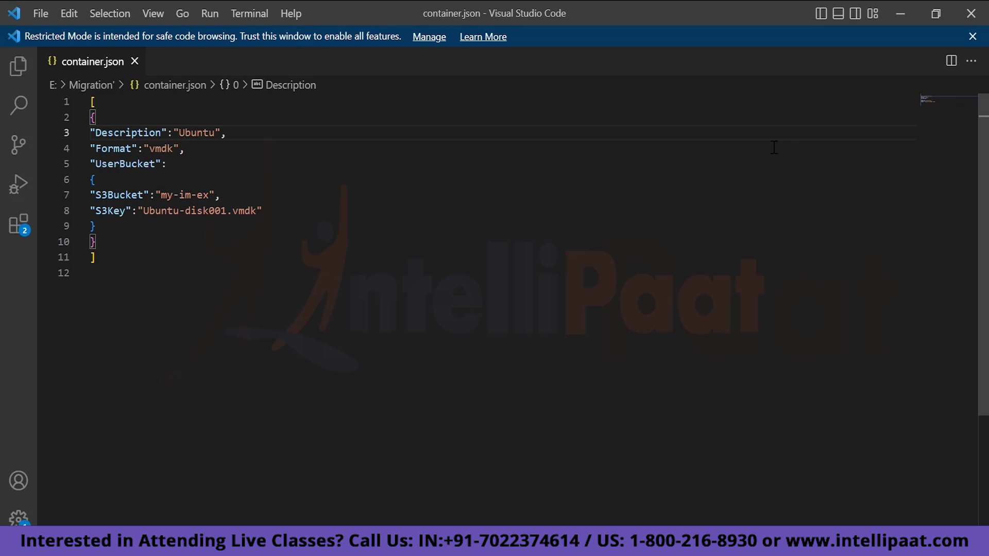
# - Minimize VS Code and bring the browser's my-im-ex bucket page back into view
pyautogui.click(899, 14)
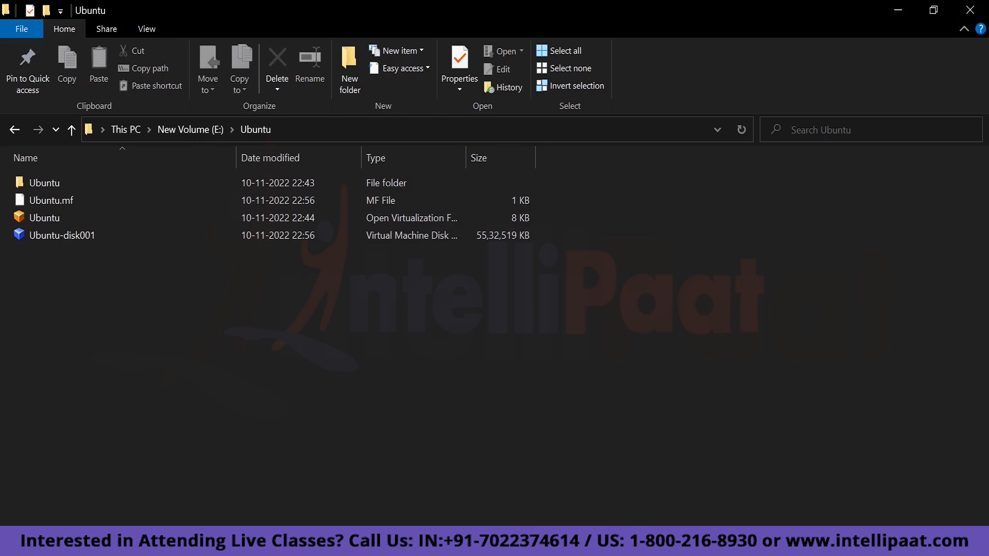
pyautogui.click(546, 463)
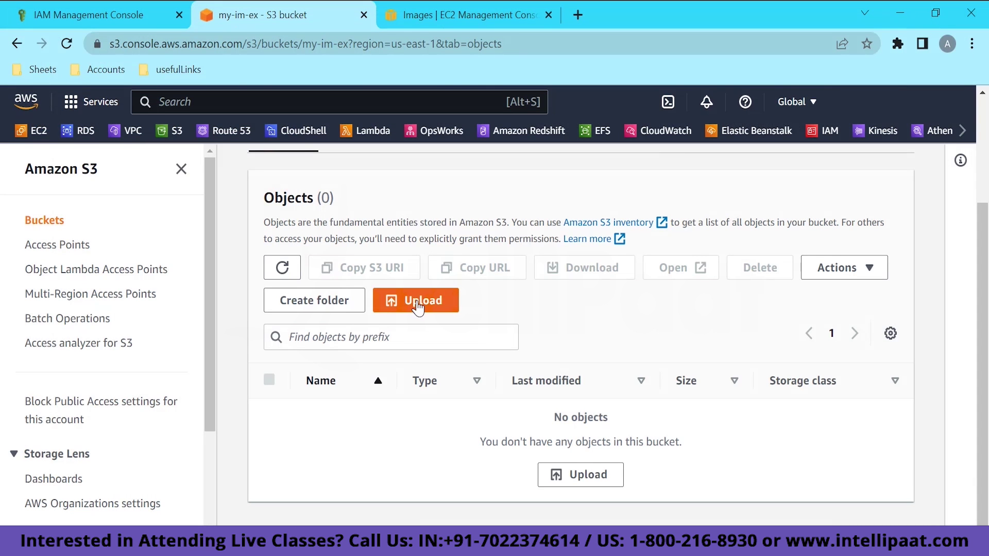
# - Start an upload into my-im-ex and add Ubuntu-disk001 from the computer
pyautogui.click(418, 304)
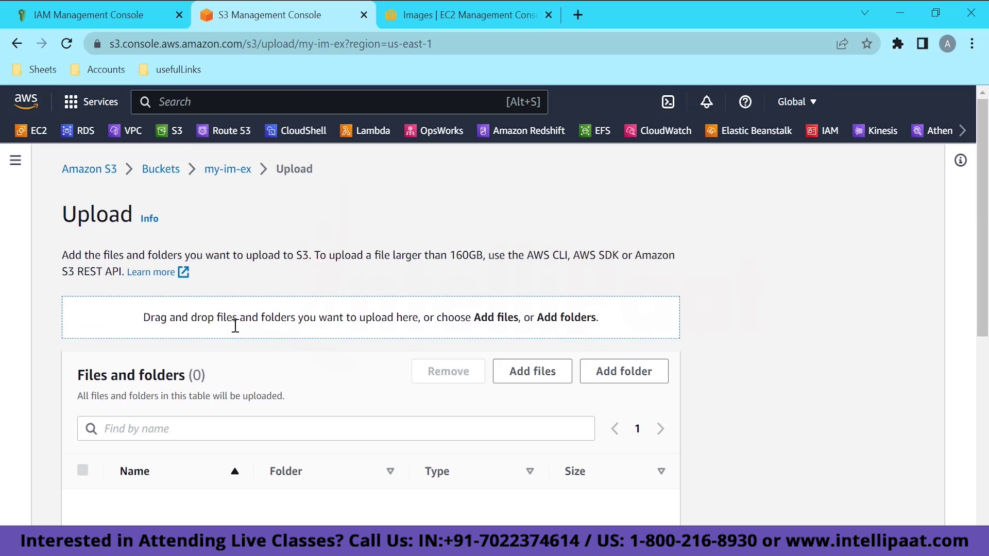
pyautogui.scroll(-3, 245, 374)
pyautogui.scroll(-5, 246, 374)
pyautogui.scroll(4, 248, 376)
pyautogui.click(517, 199)
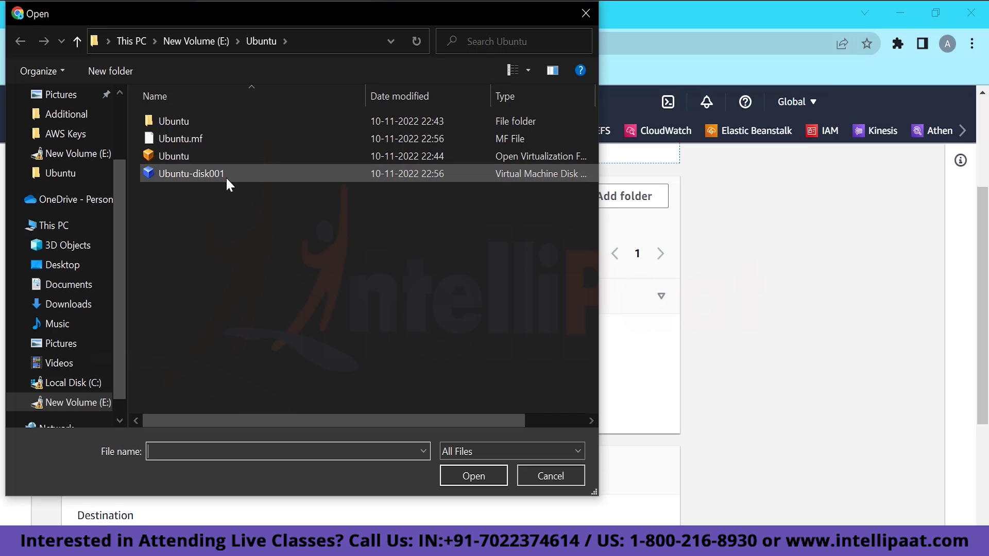
pyautogui.doubleClick(226, 176)
# - Upload the 5.3 GB disk file and return to the bucket, now listing 1 object
pyautogui.scroll(-3, 526, 406)
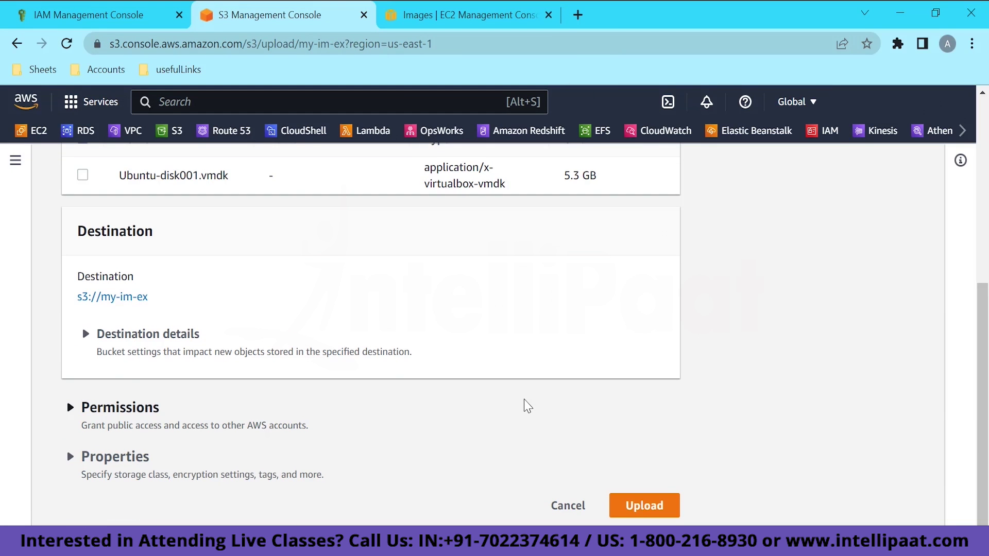
pyautogui.scroll(3, 526, 405)
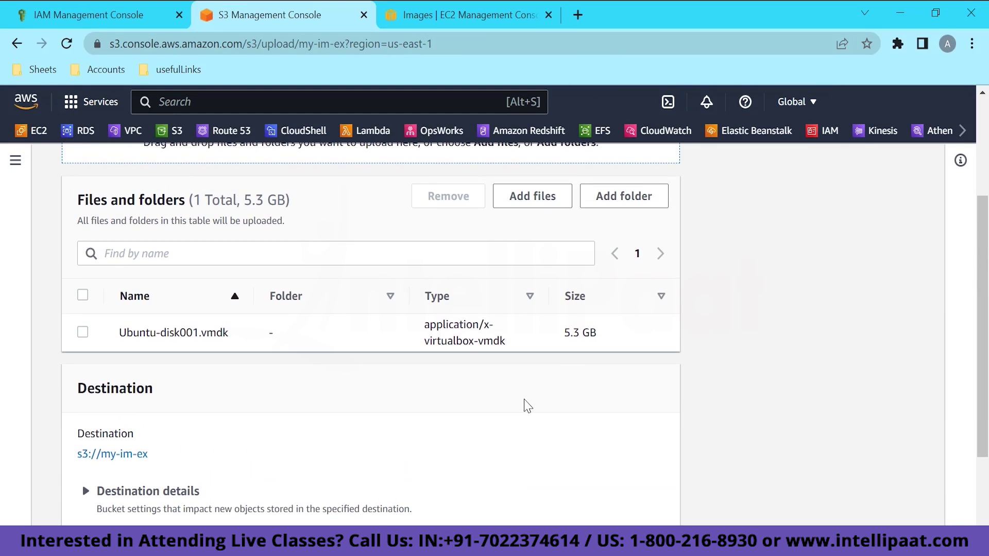
pyautogui.scroll(-3, 527, 405)
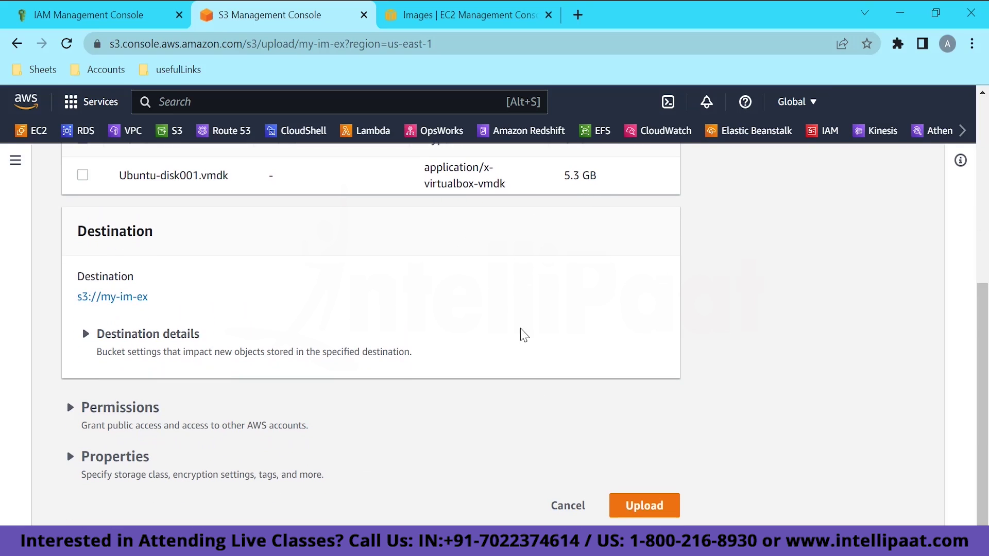
pyautogui.click(625, 507)
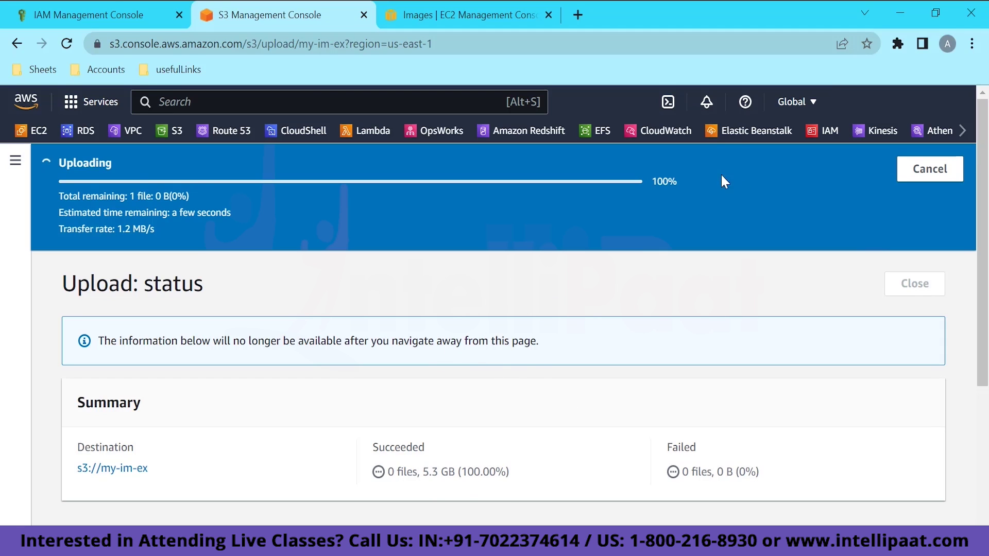
pyautogui.click(909, 251)
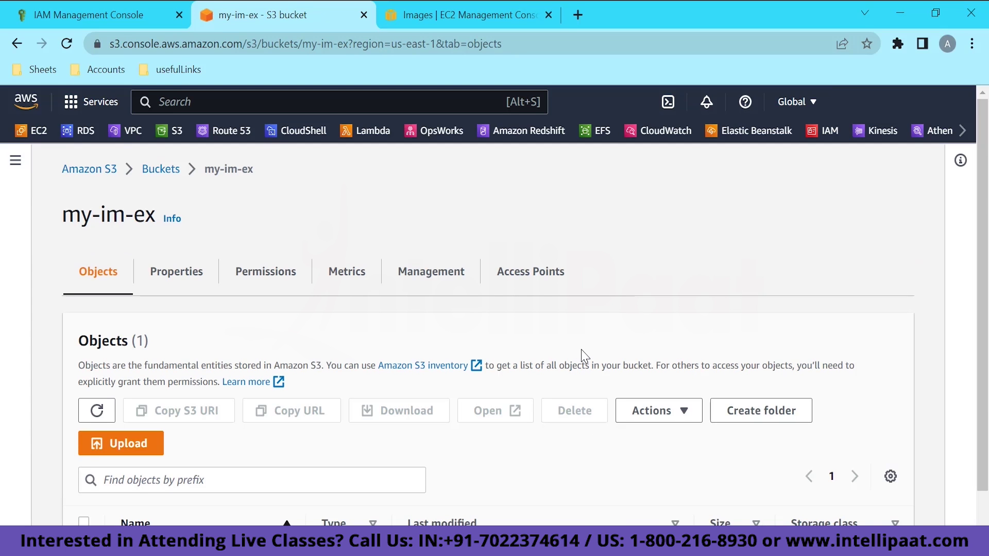
pyautogui.scroll(-1, 584, 355)
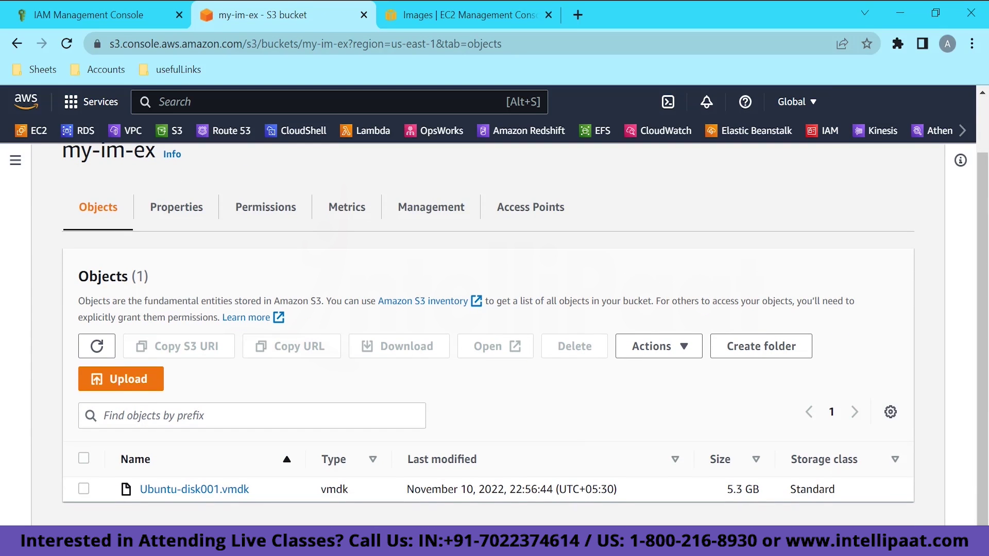
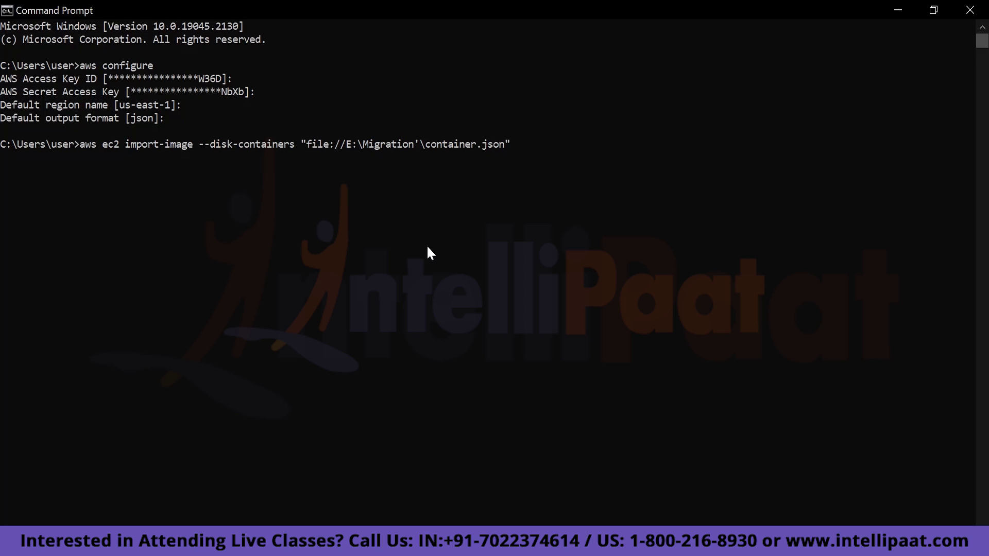
# - Append ' --role' to the import-image command and bring up Chrome's S3 bucket holding Ubuntu-disk001.vmdk
pyautogui.write('" --role')
pyautogui.hotkey('alt', 'Tab')
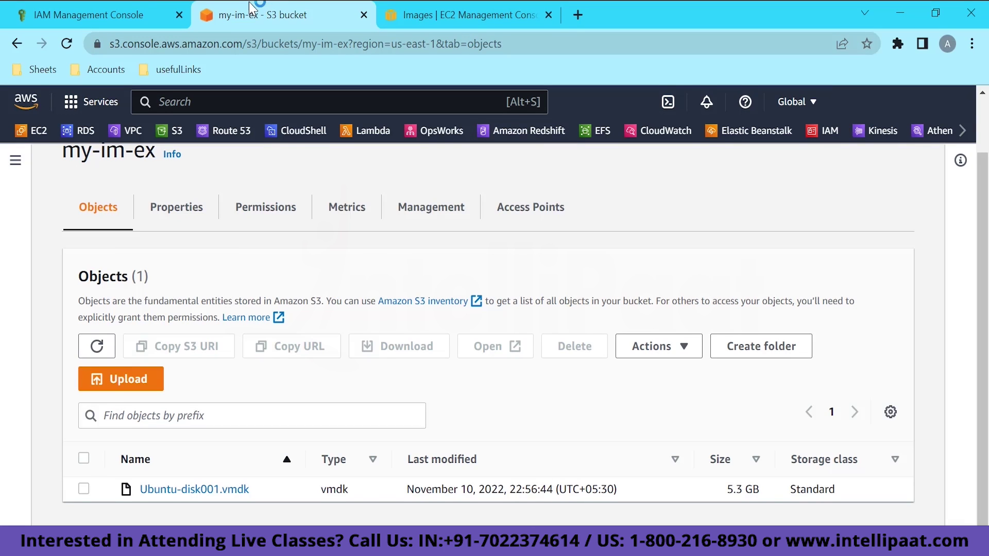
# - Search the IAM roles for 'my' and copy the myImpExpRole role name
pyautogui.click(134, 15)
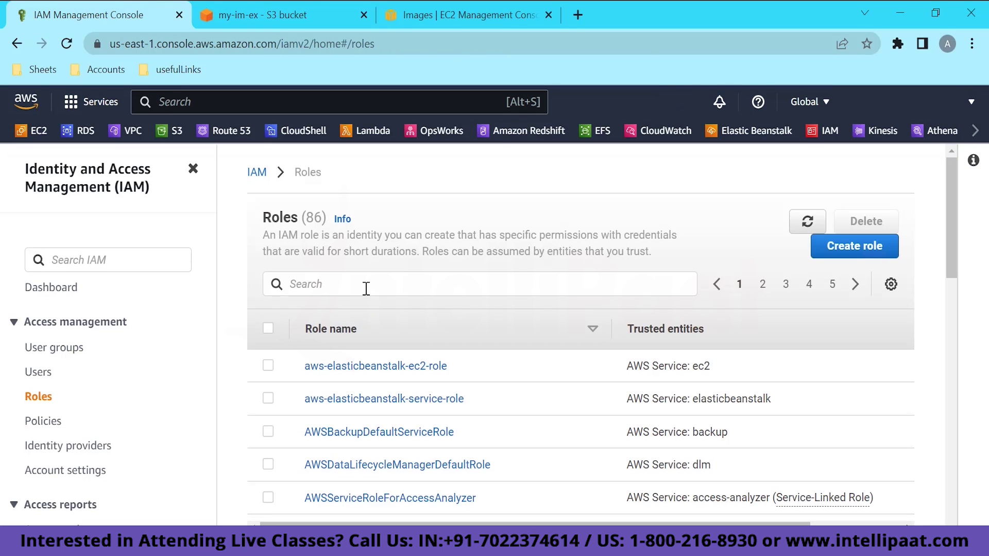
pyautogui.click(366, 288)
pyautogui.write('my')
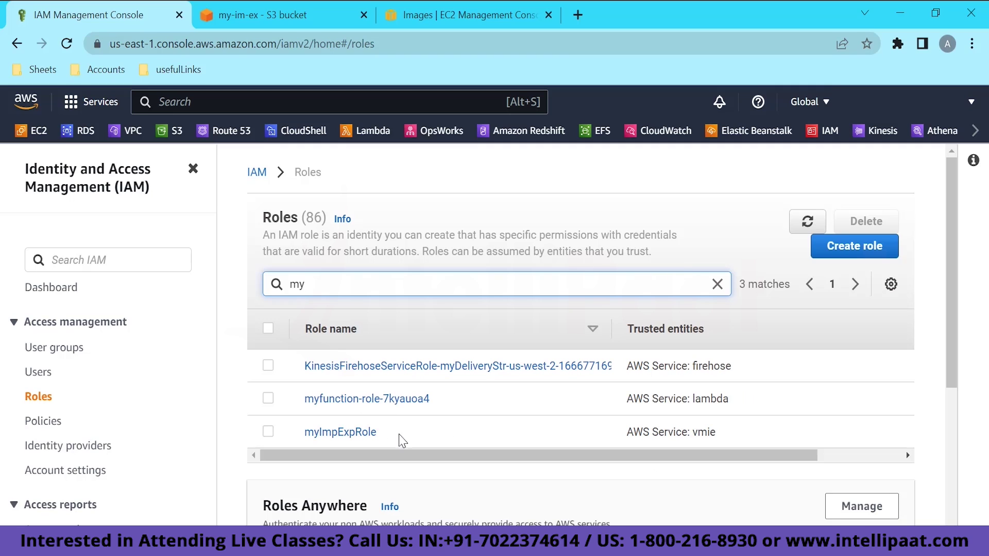
pyautogui.moveTo(378, 433); pyautogui.dragTo(309, 427)
pyautogui.hotkey('ctrl', 'c')
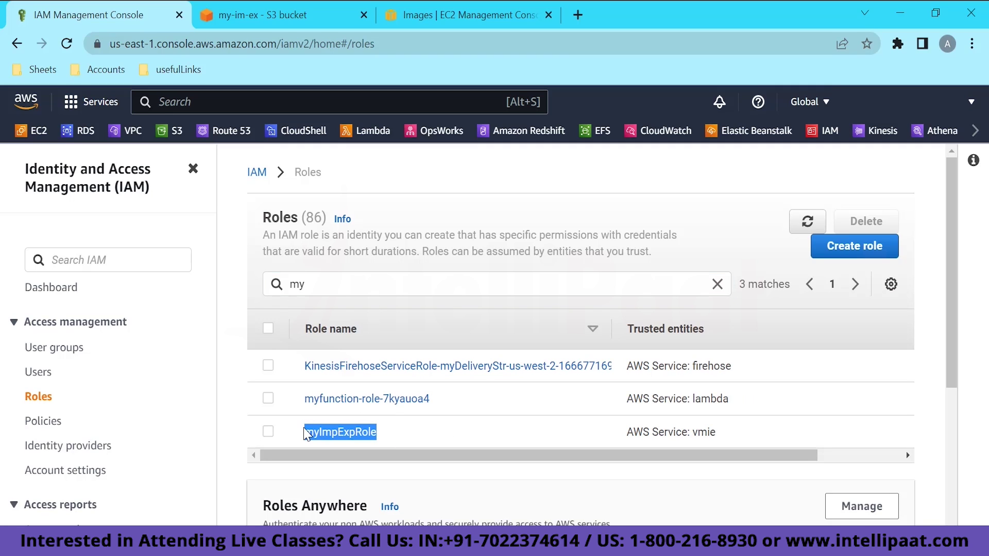
pyautogui.hotkey('alt', 'Tab')
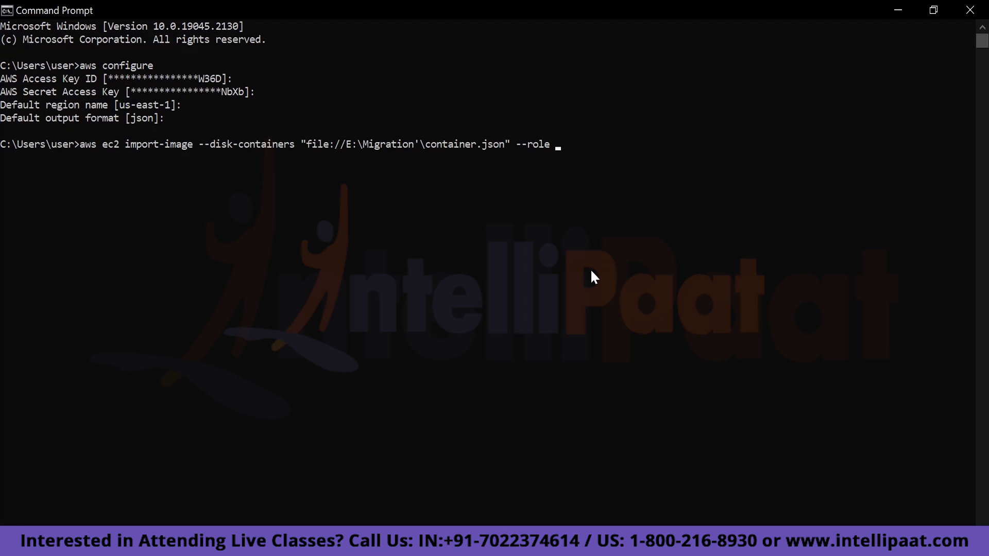
# - Paste myImpExpRole to start the disk import, then copy the returned ImportTaskId
pyautogui.hotkey('ctrl', 'v')
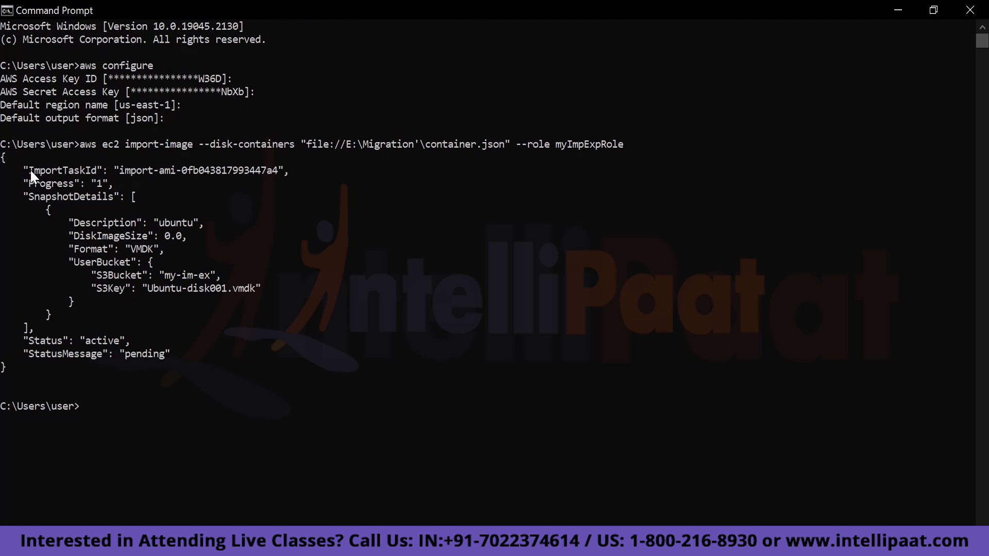
pyautogui.moveTo(288, 174); pyautogui.dragTo(119, 171)
pyautogui.click(277, 176)
pyautogui.rightClick(119, 168)
# - Run aws ec2 describe-import-image-tasks --import-task-ids with the copied ID, showing 19% converting
pyautogui.write('aws ec2 describe-image')
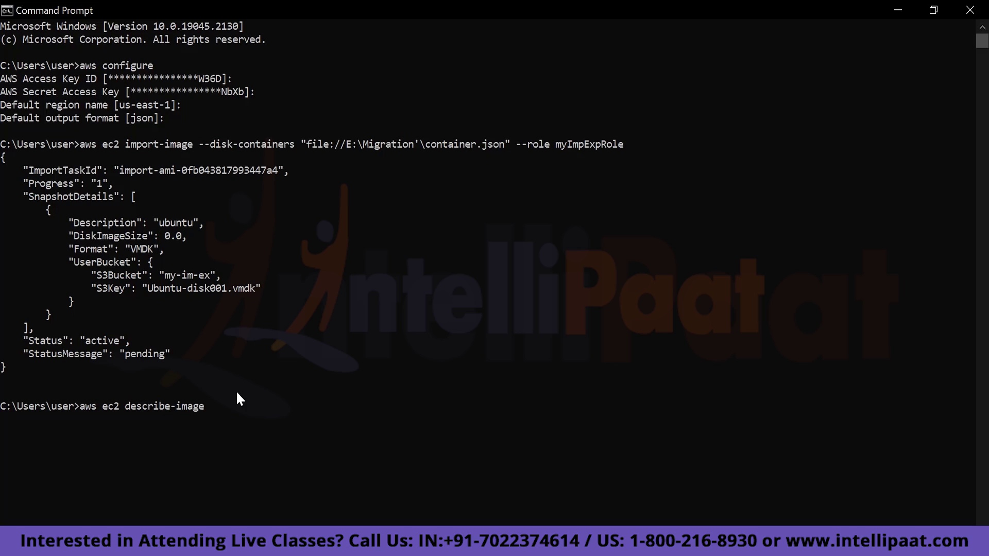
pyautogui.press('BackSpace')
pyautogui.press('BackSpace')
pyautogui.press('BackSpace')
pyautogui.write('port-image-tasks --')
pyautogui.write('impor')
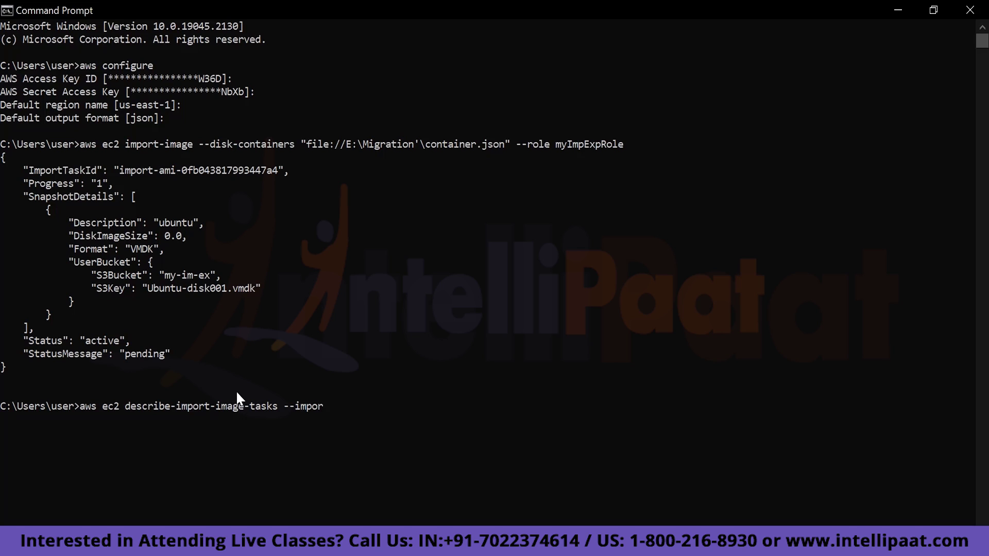
pyautogui.write('t-task-ids')
pyautogui.hotkey('ctrl', 'v')
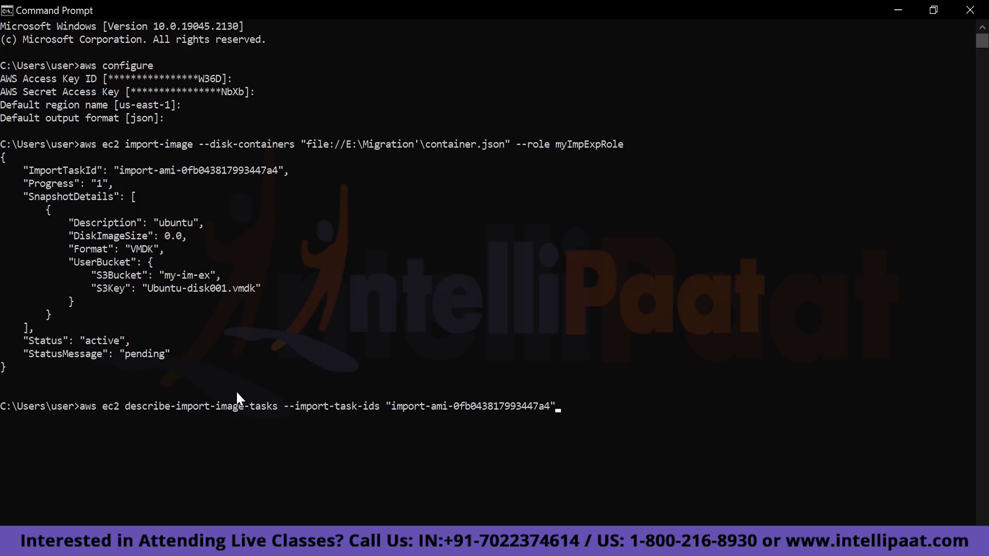
pyautogui.press('Return')
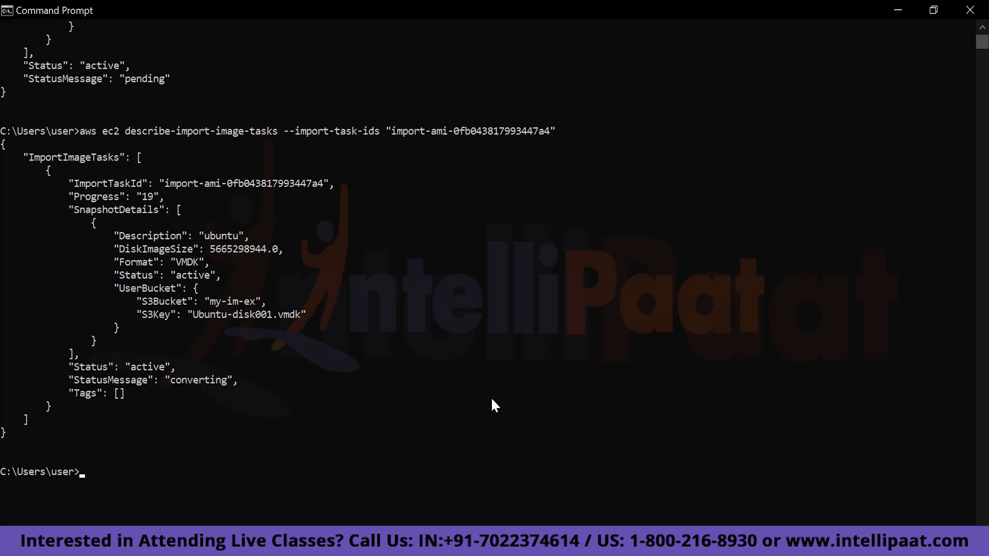
# - Refresh the EC2 AMI list, which still shows no images, and return to Command Prompt
pyautogui.moveTo(510, 482)
pyautogui.click(512, 464)
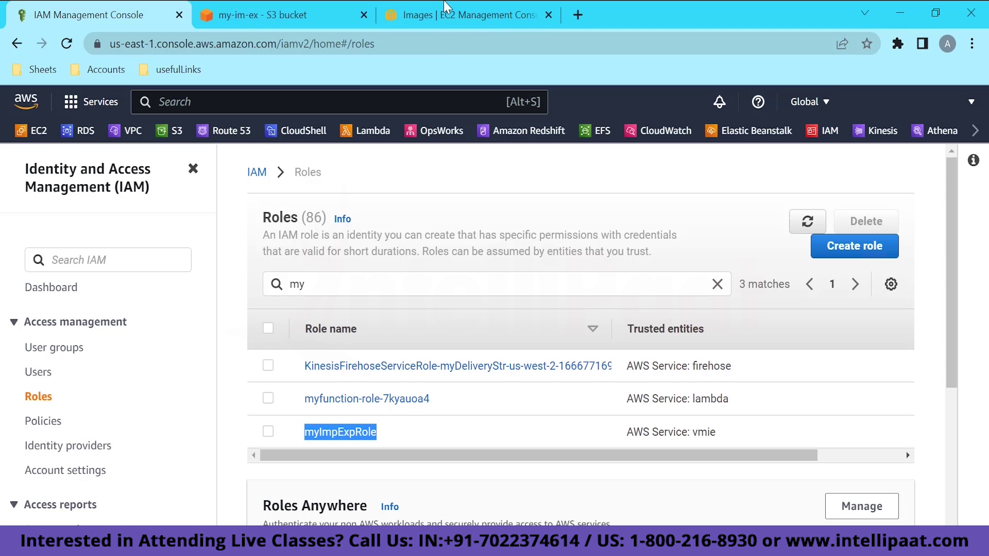
pyautogui.click(446, 8)
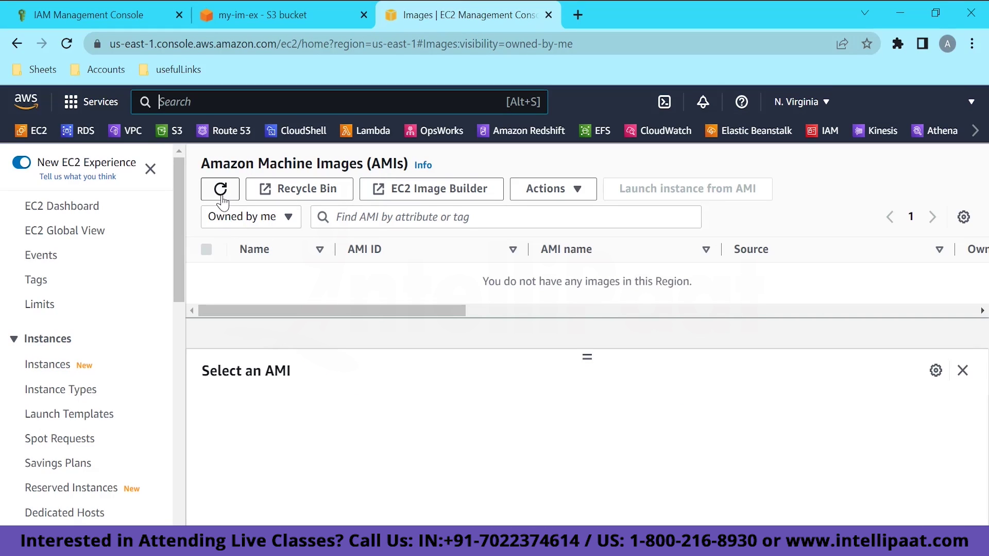
pyautogui.click(221, 196)
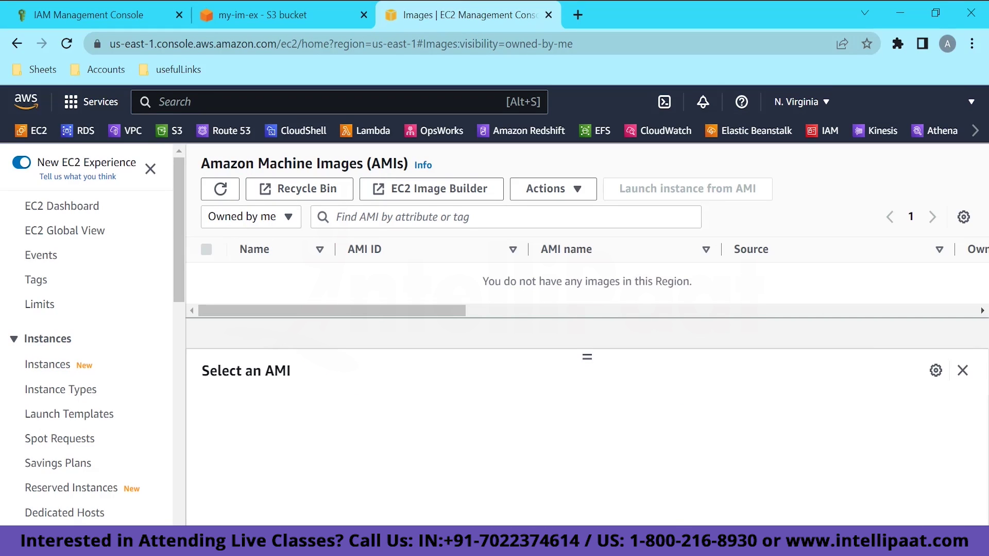
pyautogui.moveTo(591, 546)
pyautogui.click(545, 505)
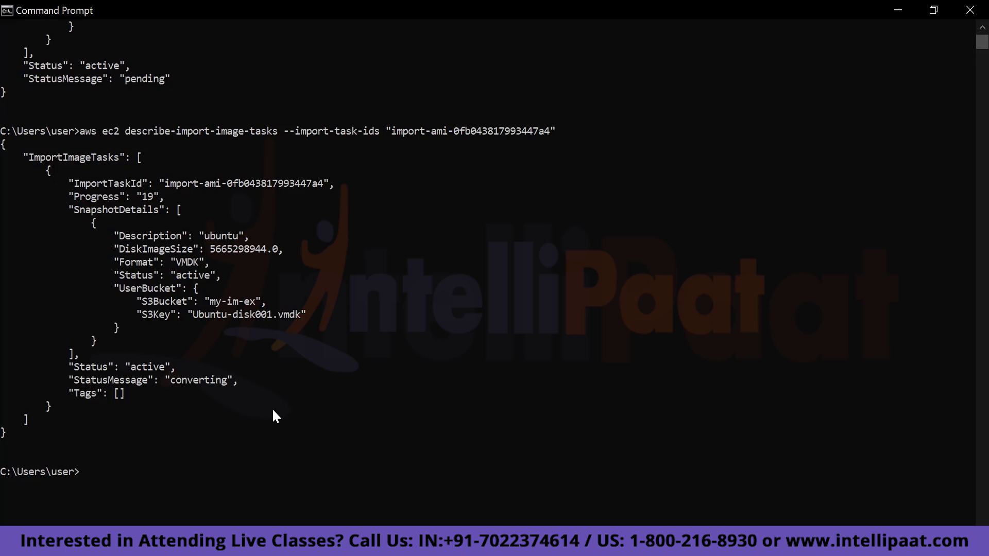
# - Rerun describe-import-image-tasks twice until it reports 51% progress with status 'preparing ami'
pyautogui.press('Up')
pyautogui.press('Return')
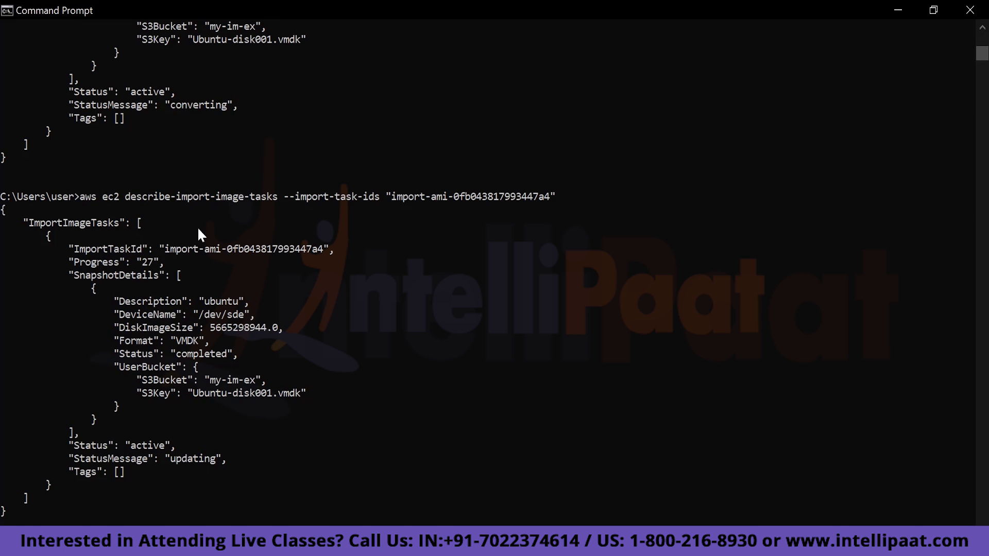
pyautogui.scroll(4, 219, 263)
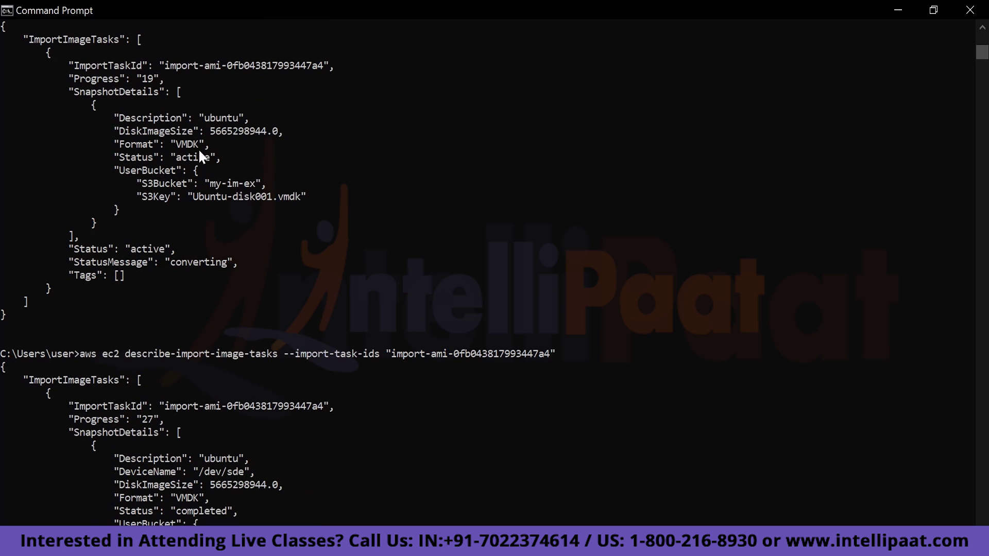
pyautogui.scroll(-4, 191, 294)
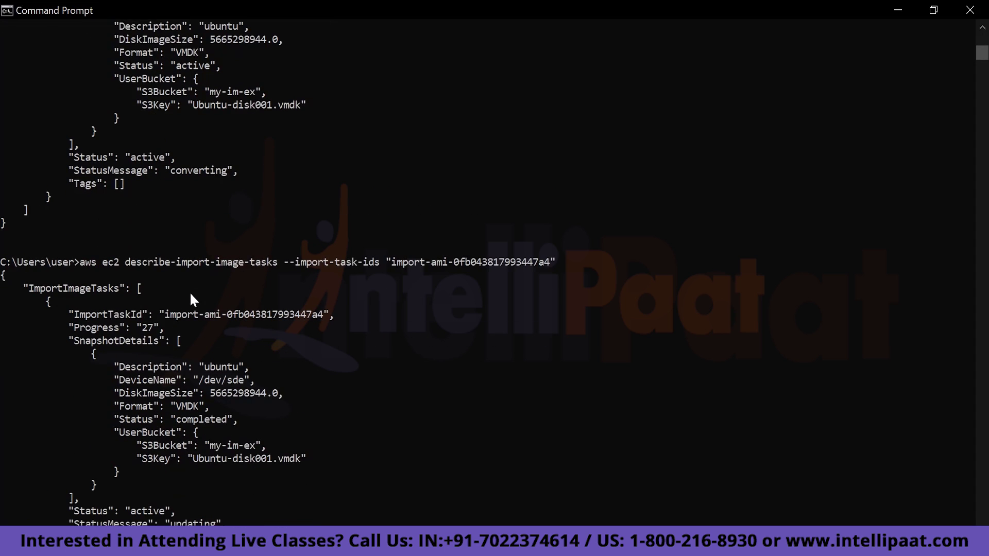
pyautogui.scroll(-3, 189, 291)
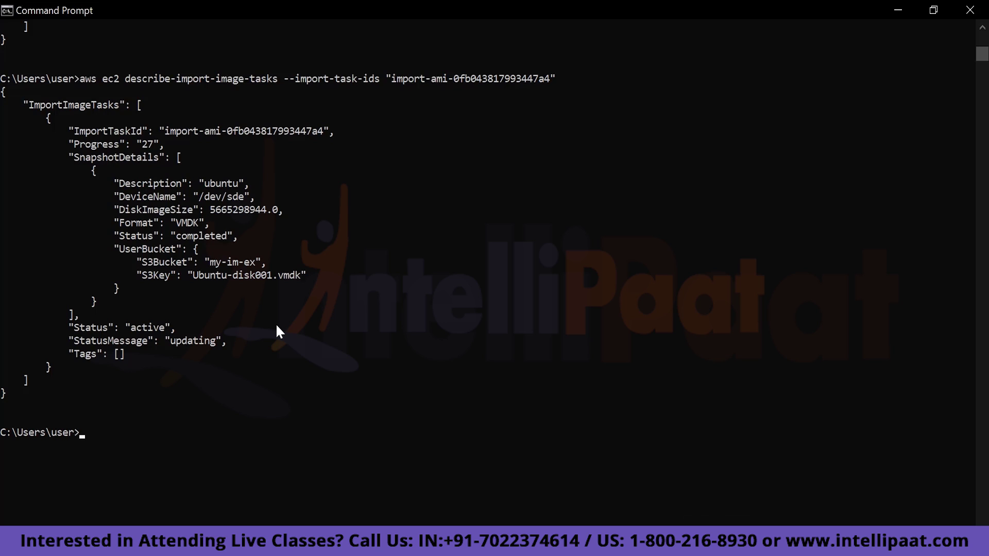
pyautogui.press('Up')
pyautogui.press('Return')
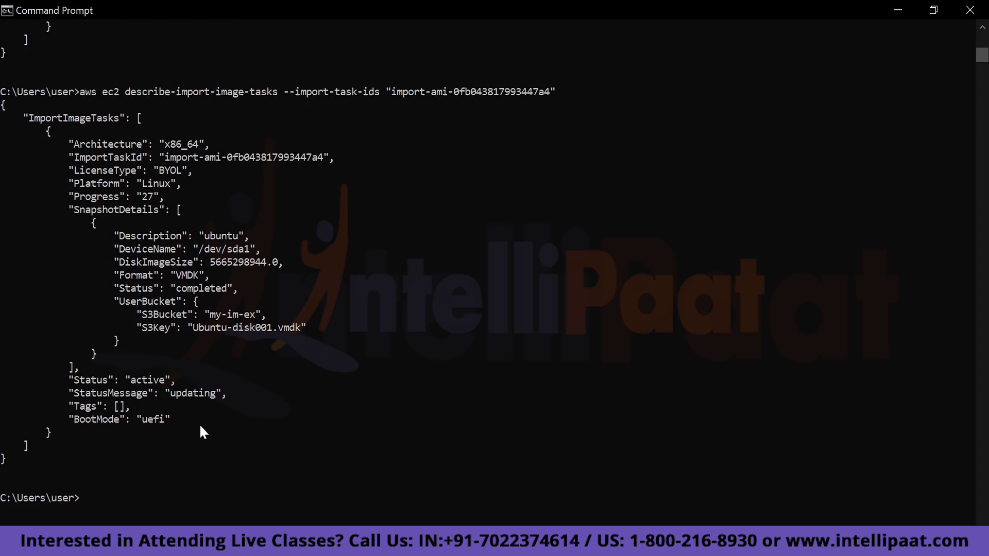
pyautogui.scroll(1, 201, 432)
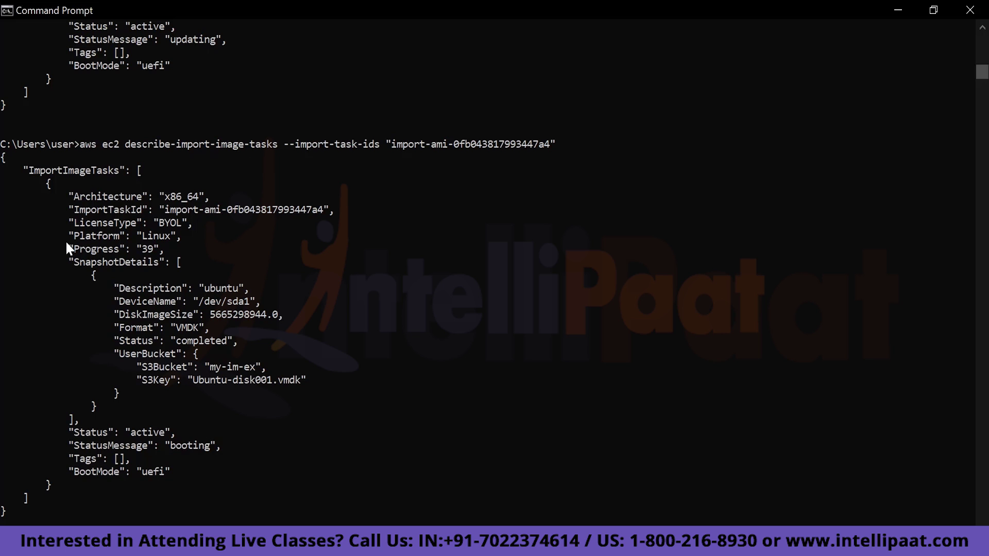
pyautogui.scroll(8, 156, 259)
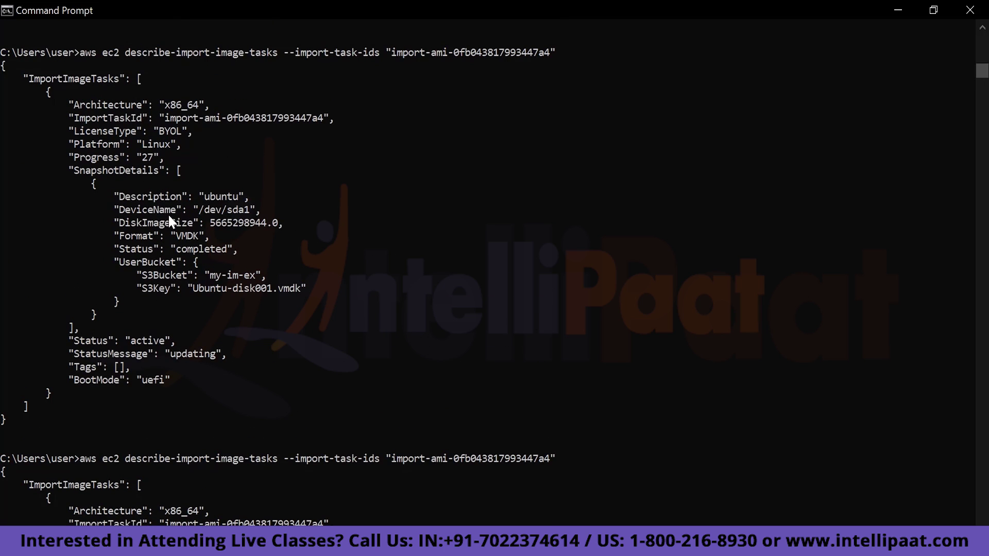
pyautogui.scroll(-8, 168, 213)
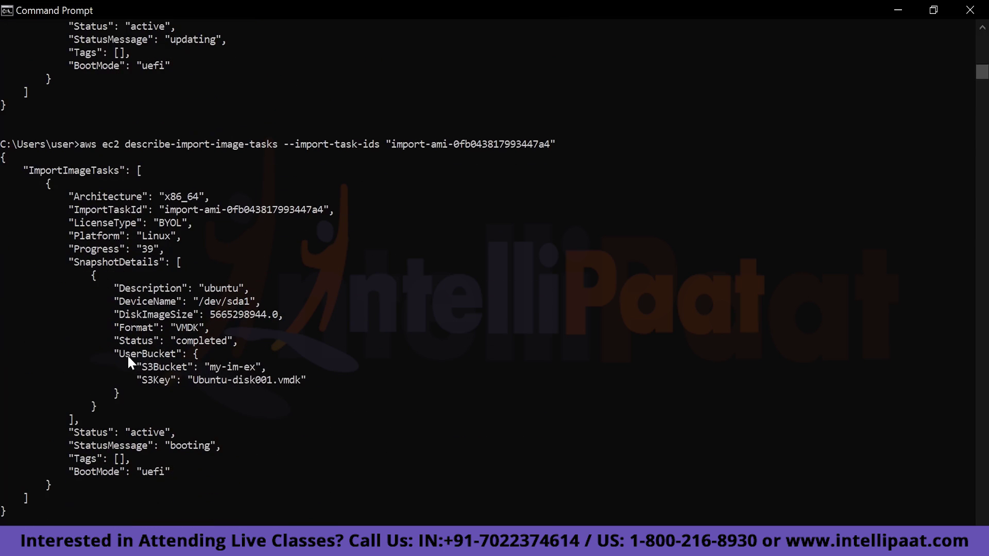
pyautogui.scroll(-2, 138, 326)
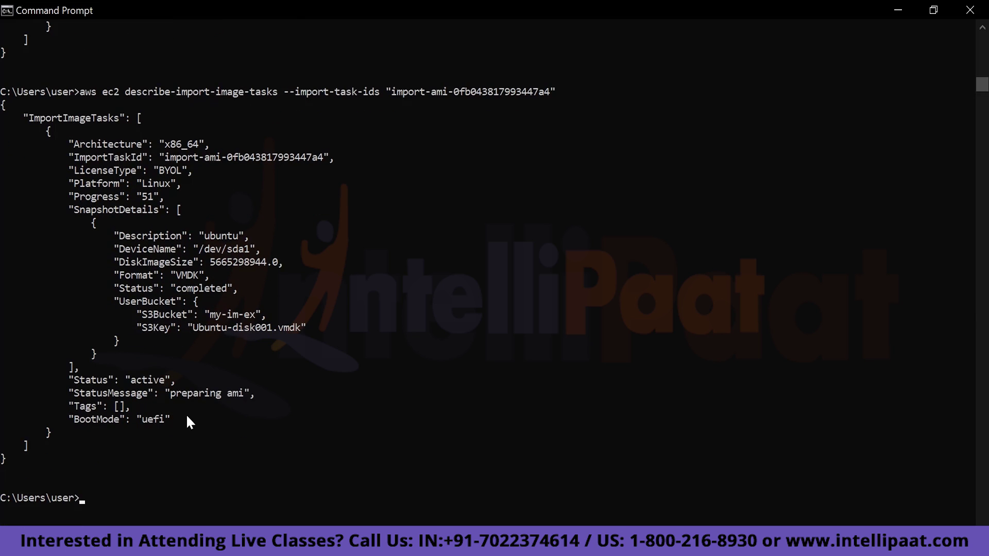
# - Refresh the AMI list and check EBS Snapshots, both still empty, then reopen the AMI list
pyautogui.hotkey('alt', 'Tab')
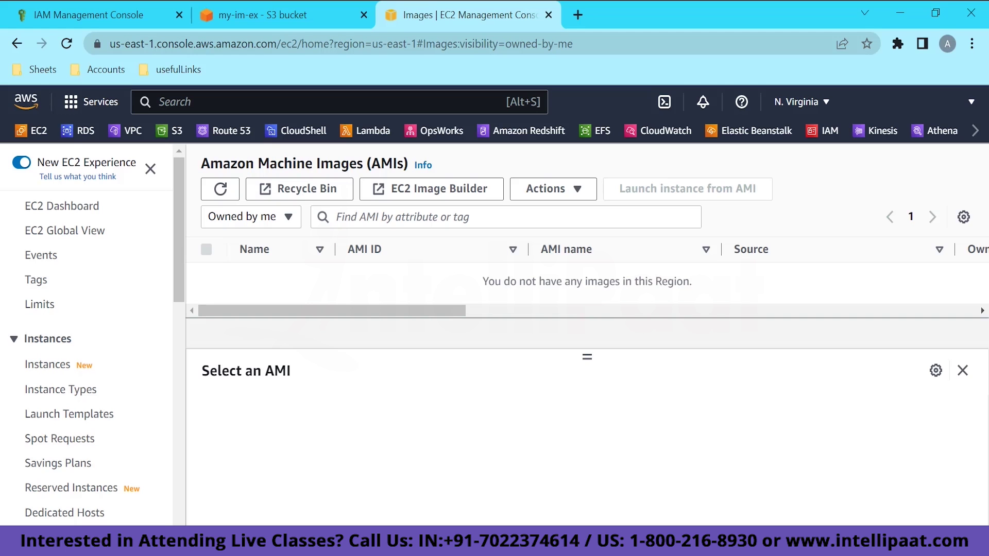
pyautogui.click(221, 193)
pyautogui.scroll(-6, 98, 423)
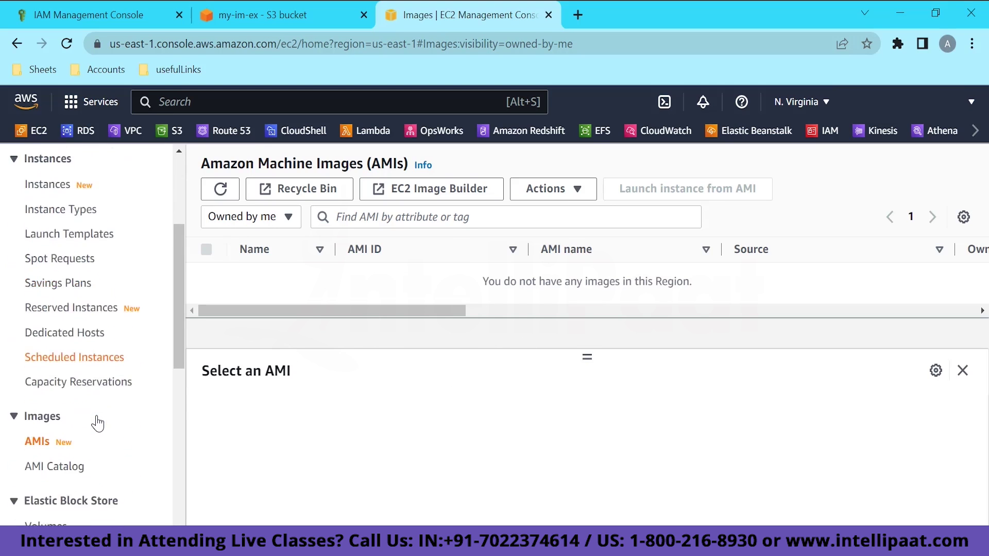
pyautogui.click(61, 394)
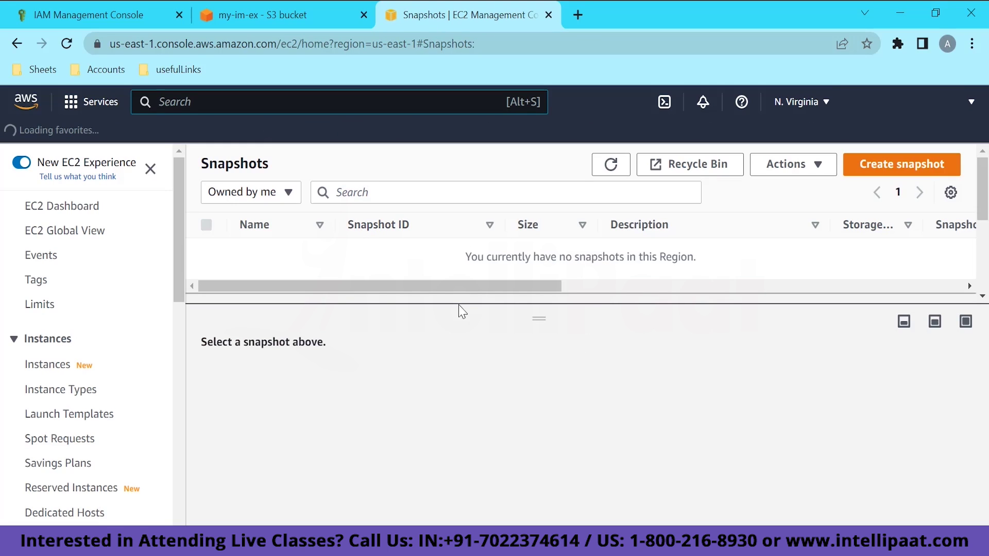
pyautogui.scroll(-10, 31, 426)
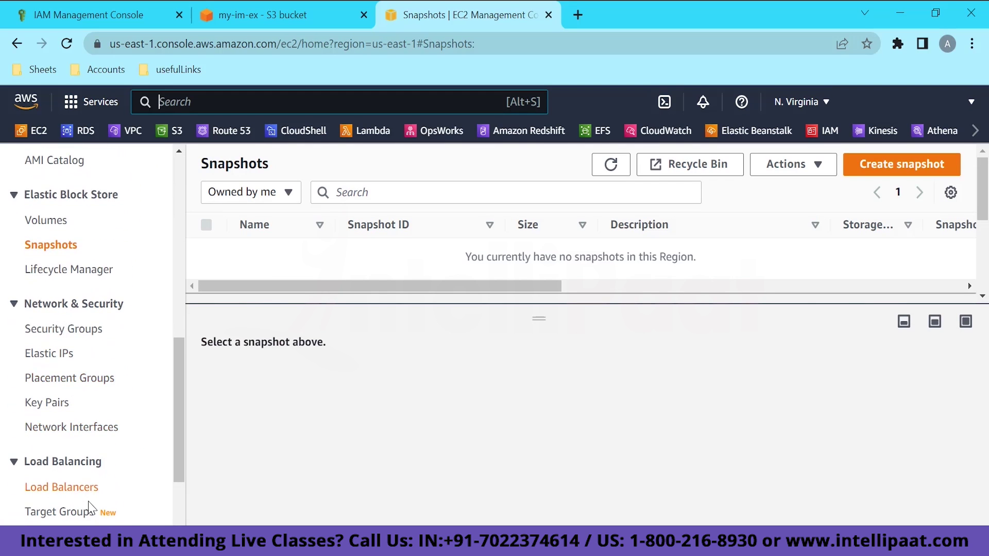
pyautogui.scroll(-2, 58, 431)
pyautogui.scroll(6, 92, 508)
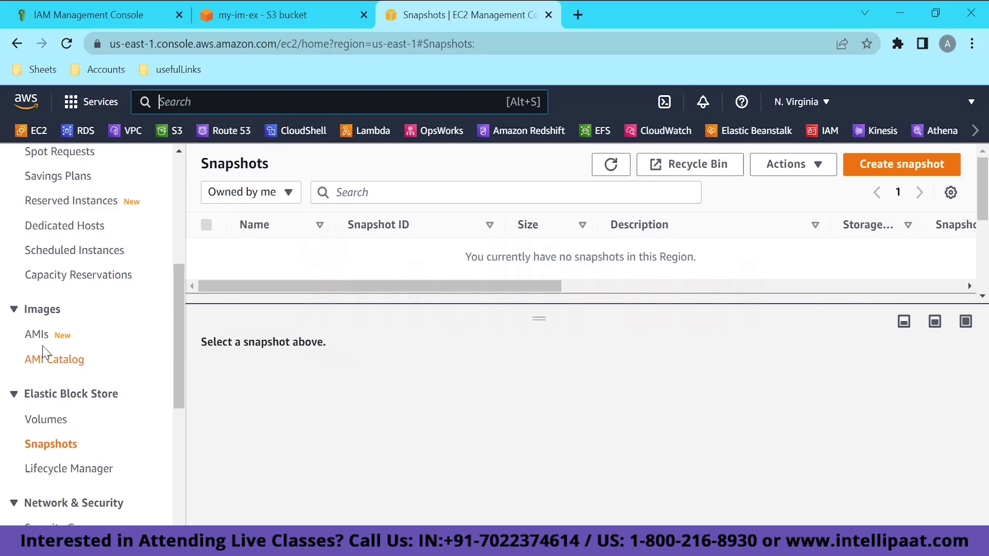
pyautogui.click(37, 336)
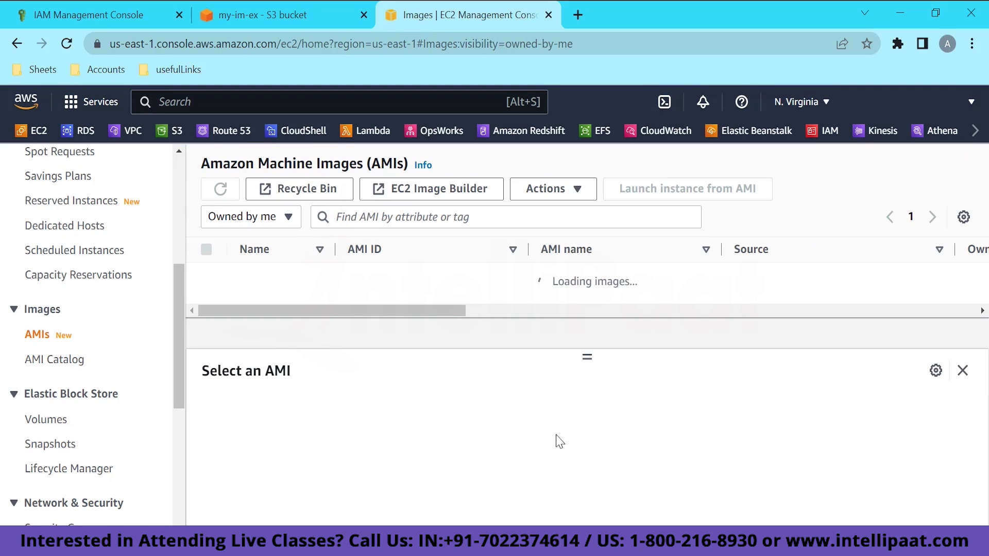
# - Rerun the import status query until it reports completed with ami-00384d74da13cde93 and a snapshot ID
pyautogui.moveTo(591, 547)
pyautogui.click(535, 514)
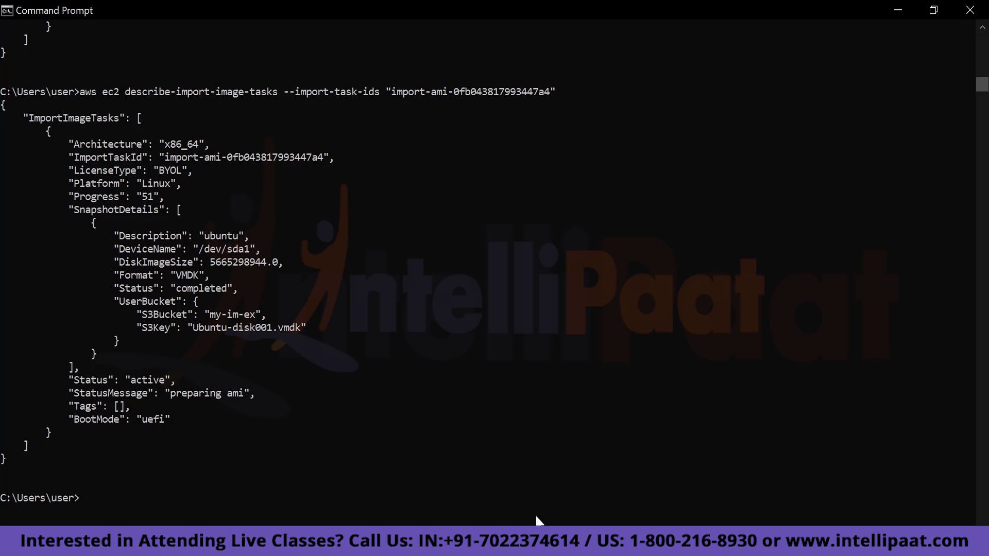
pyautogui.press('Up')
pyautogui.press('Return')
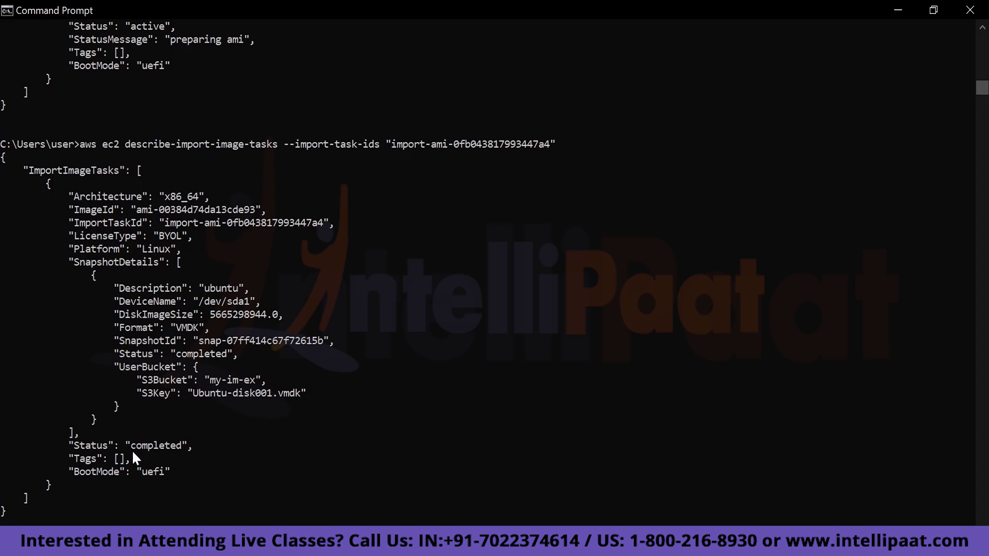
pyautogui.scroll(7, 234, 436)
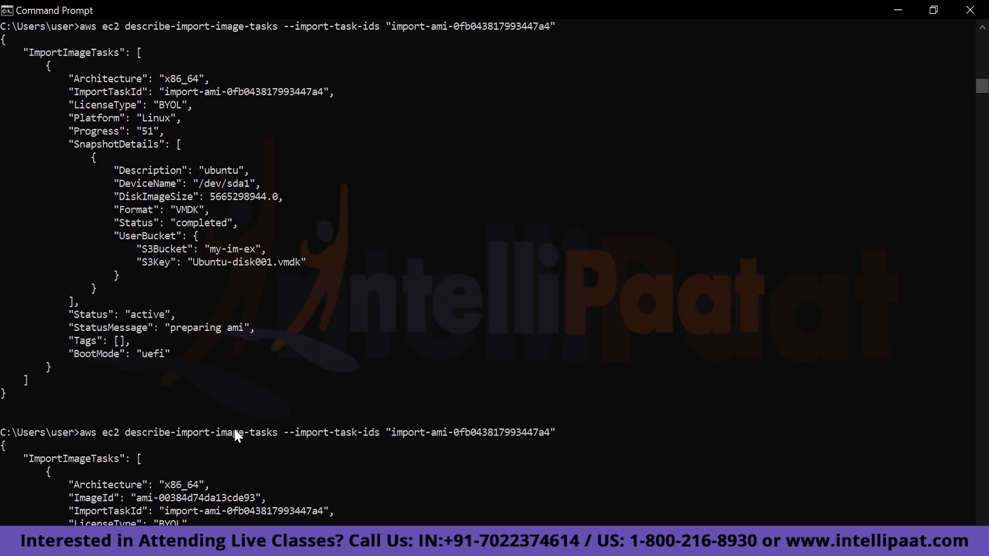
pyautogui.scroll(-7, 246, 322)
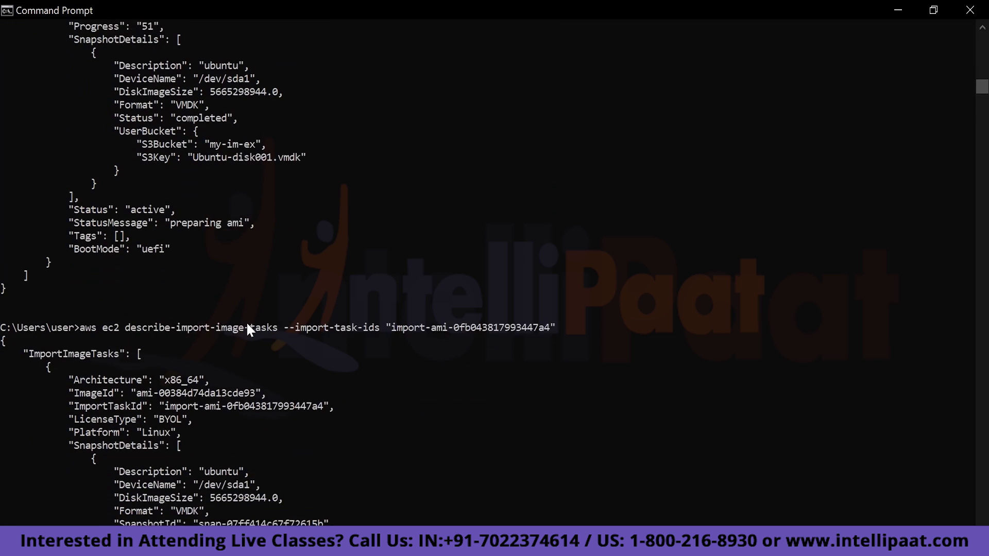
pyautogui.scroll(-1, 247, 324)
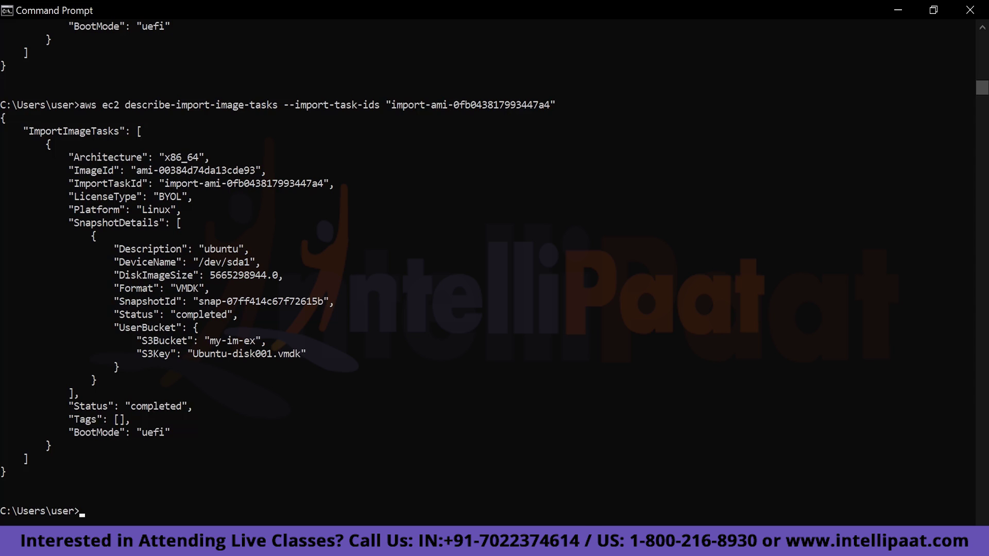
pyautogui.hotkey('alt', 'Tab')
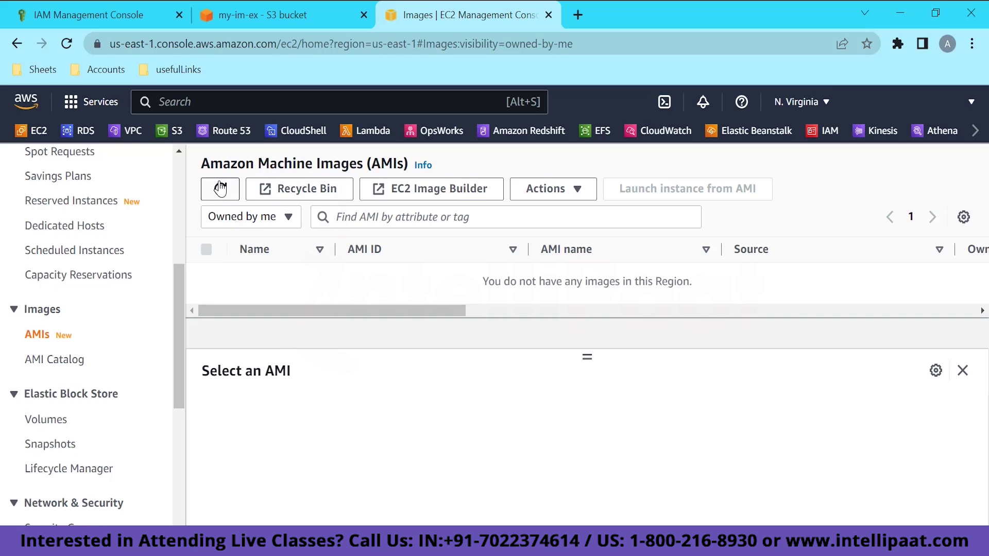
# - Refresh the owned AMIs, then start a new instance launch named myWebServer
pyautogui.click(220, 188)
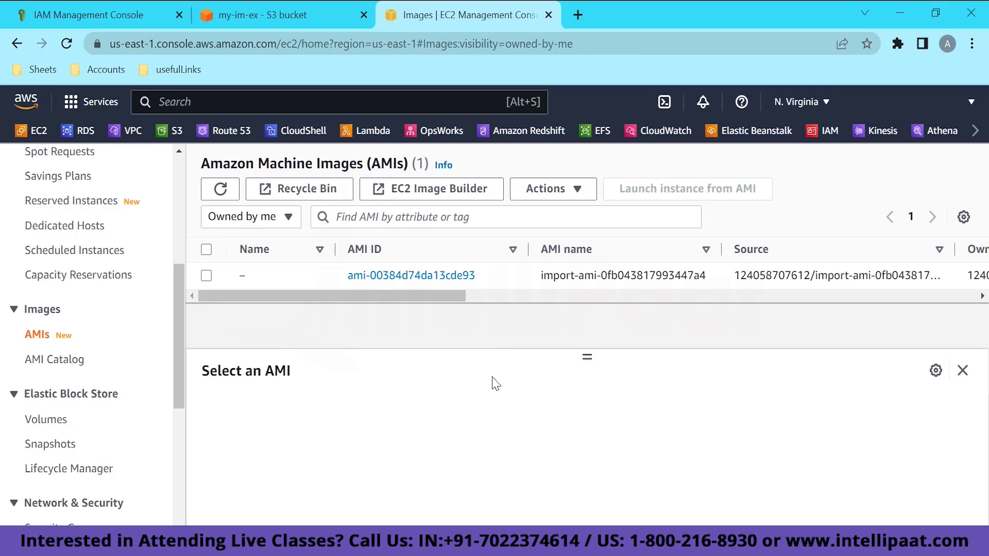
pyautogui.scroll(5, 103, 306)
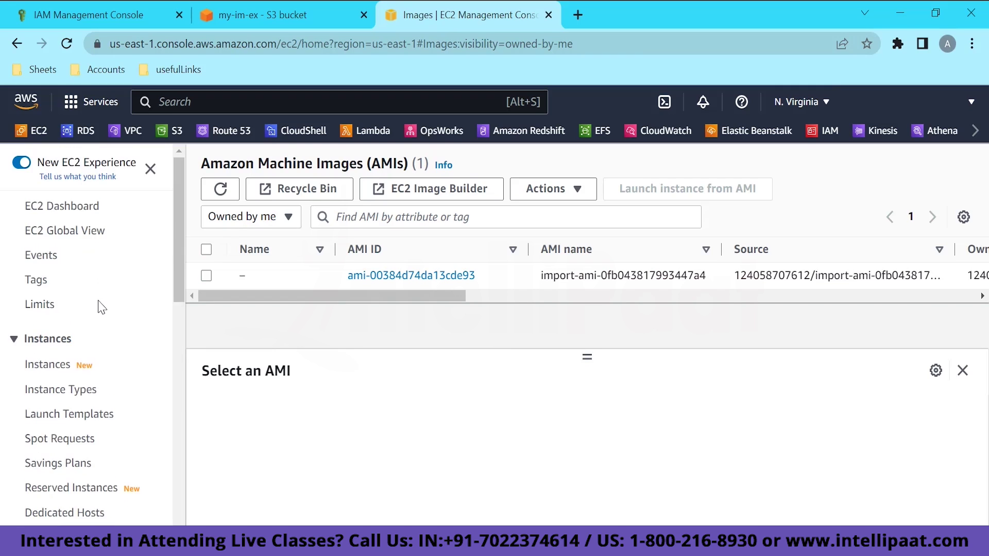
pyautogui.click(58, 369)
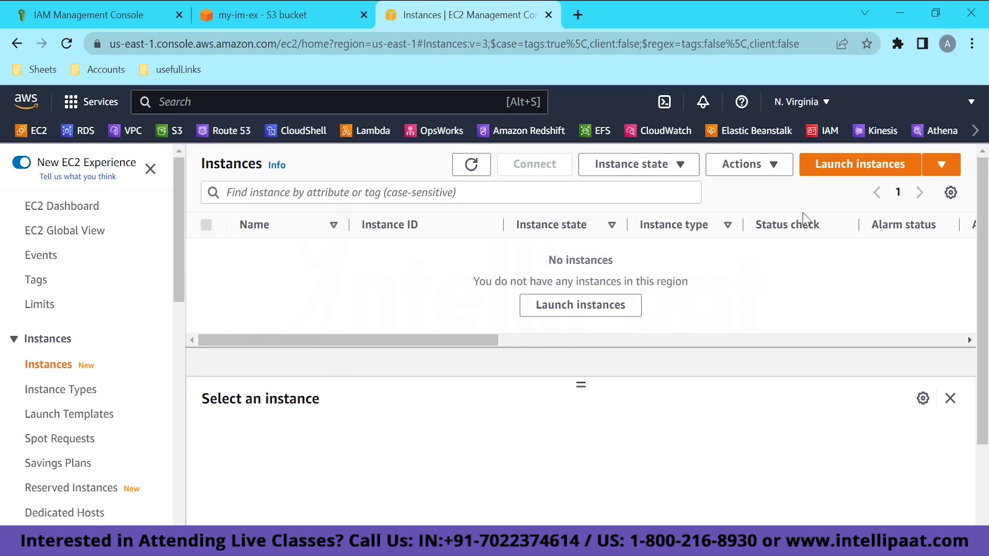
pyautogui.click(856, 166)
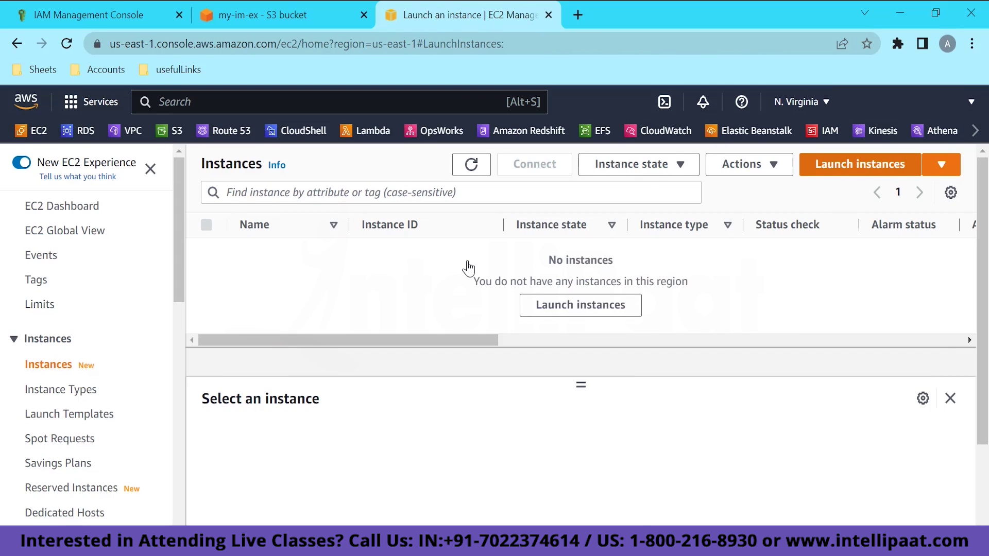
pyautogui.click(307, 395)
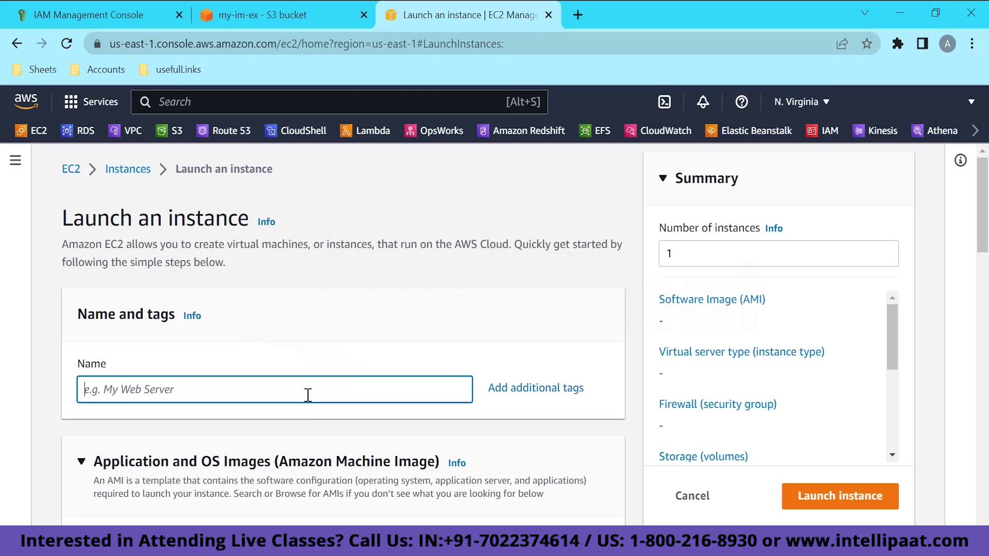
pyautogui.write('my')
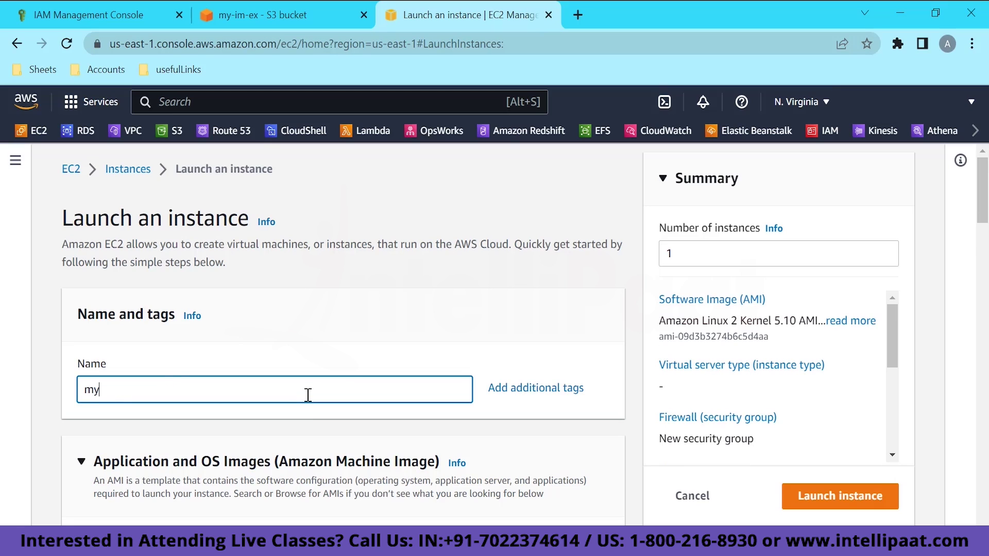
pyautogui.write('WebServer')
# - Choose the imported AMI under My AMIs as the instance image
pyautogui.scroll(-5, 307, 395)
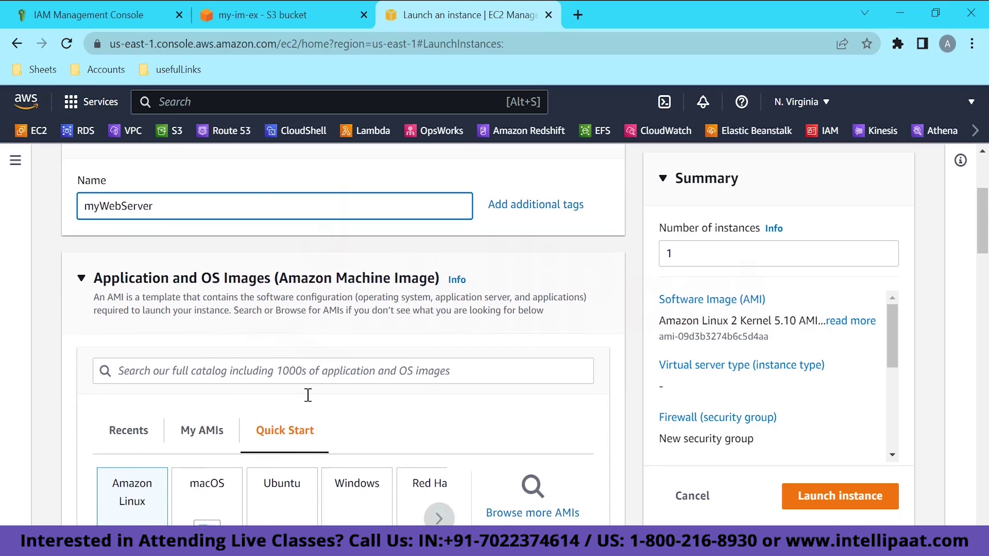
pyautogui.scroll(2, 308, 395)
pyautogui.scroll(-1, 308, 395)
pyautogui.scroll(-3, 308, 395)
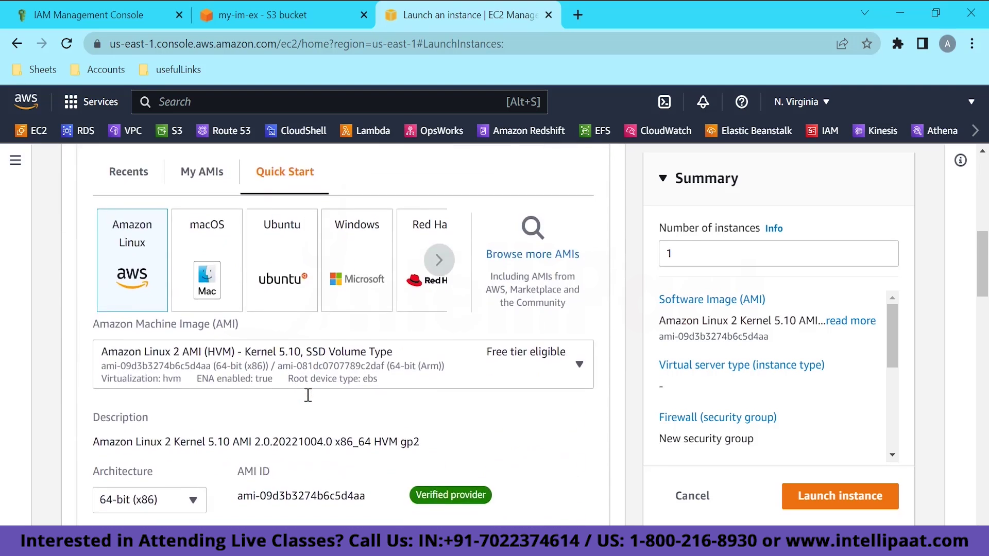
pyautogui.scroll(3, 309, 393)
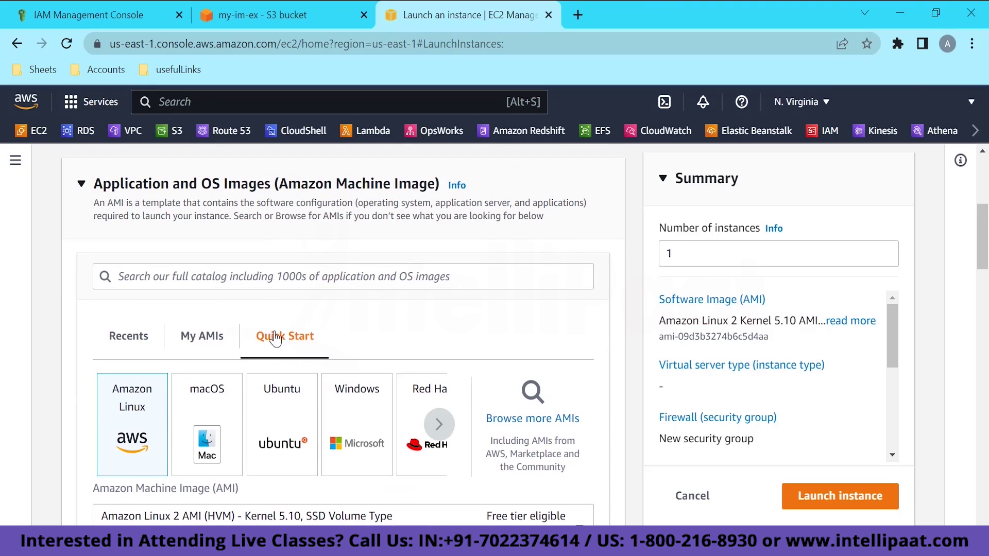
pyautogui.click(183, 345)
pyautogui.scroll(-4, 305, 355)
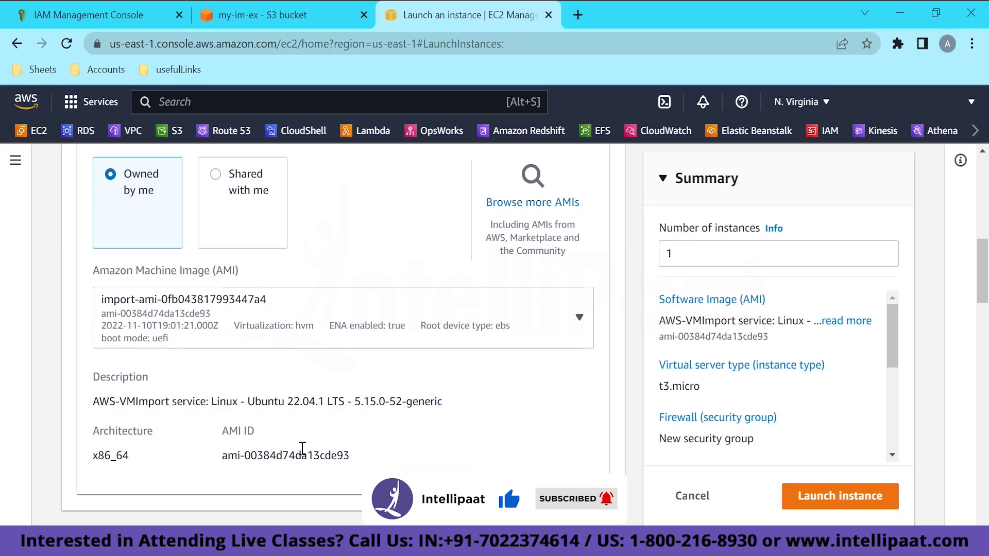
pyautogui.scroll(-10, 421, 385)
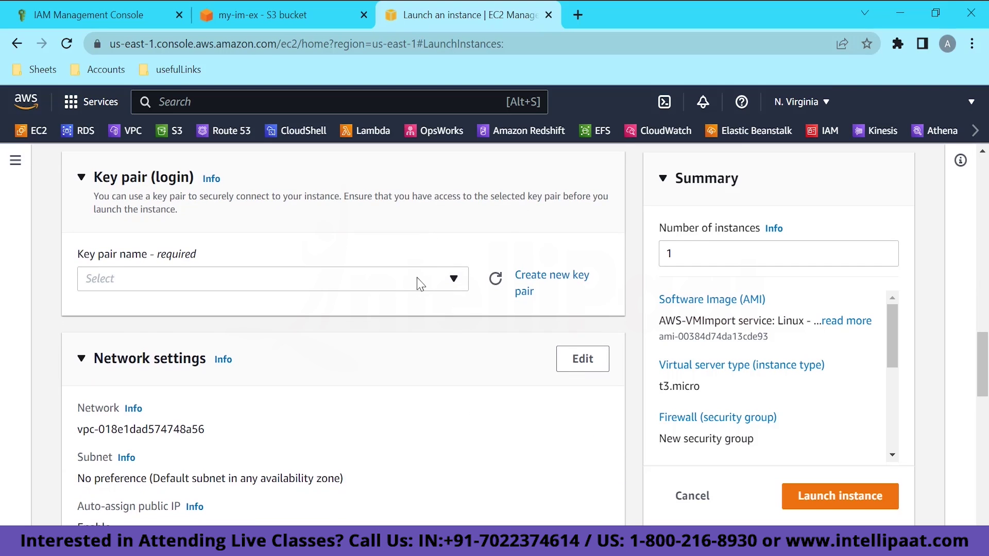
# - Select the account's existing key pair and the default security group, then launch the instance
pyautogui.click(417, 283)
pyautogui.write('Sudip')
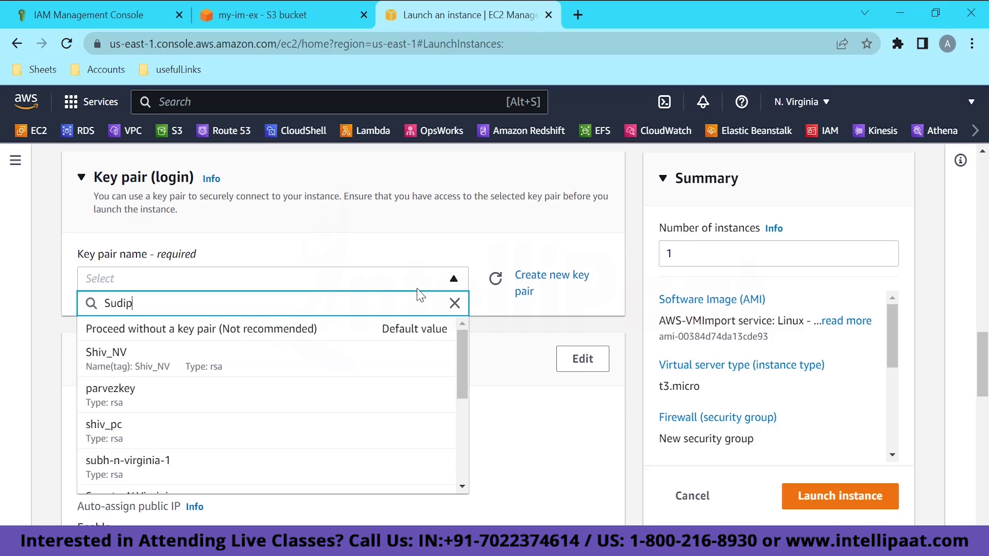
pyautogui.click(287, 363)
pyautogui.scroll(-5, 350, 353)
pyautogui.click(350, 352)
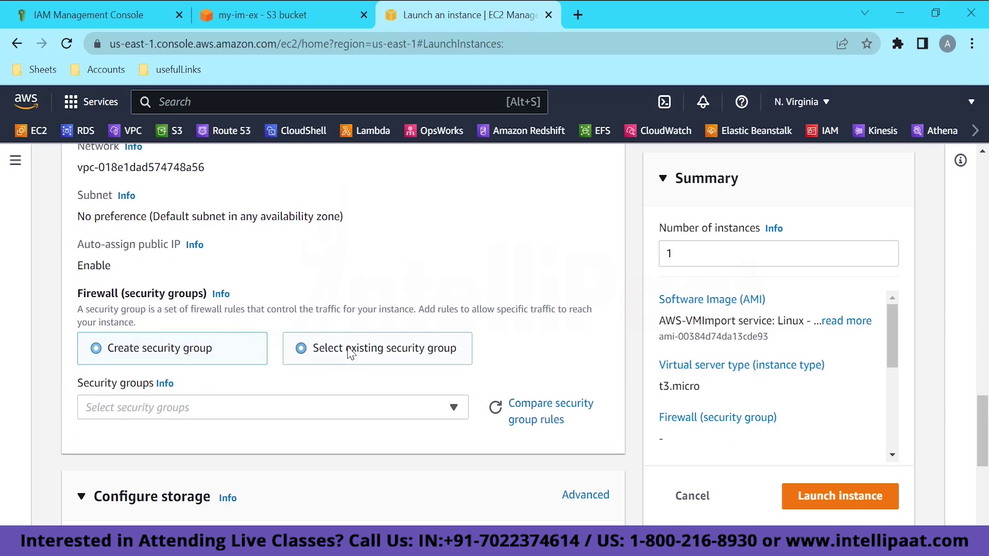
pyautogui.click(267, 420)
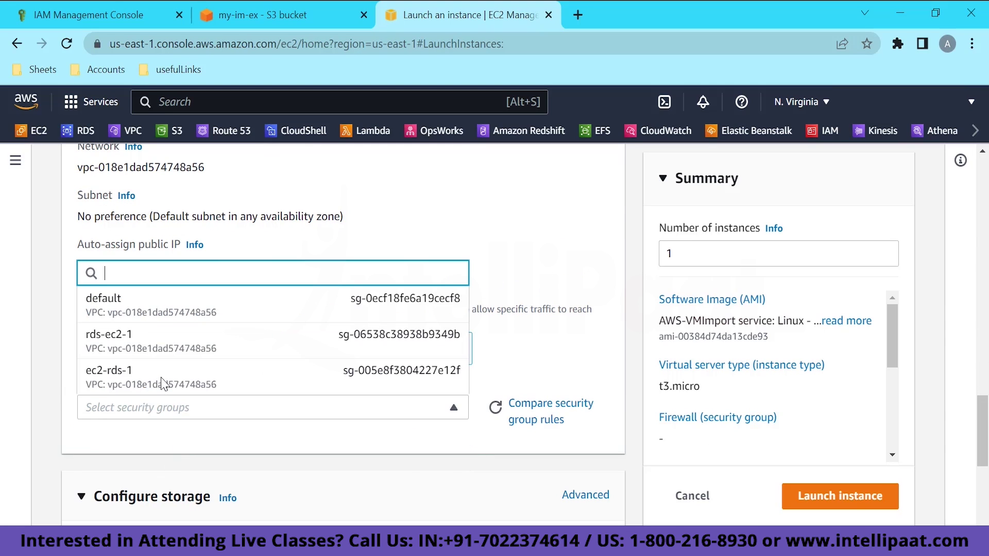
pyautogui.write('def')
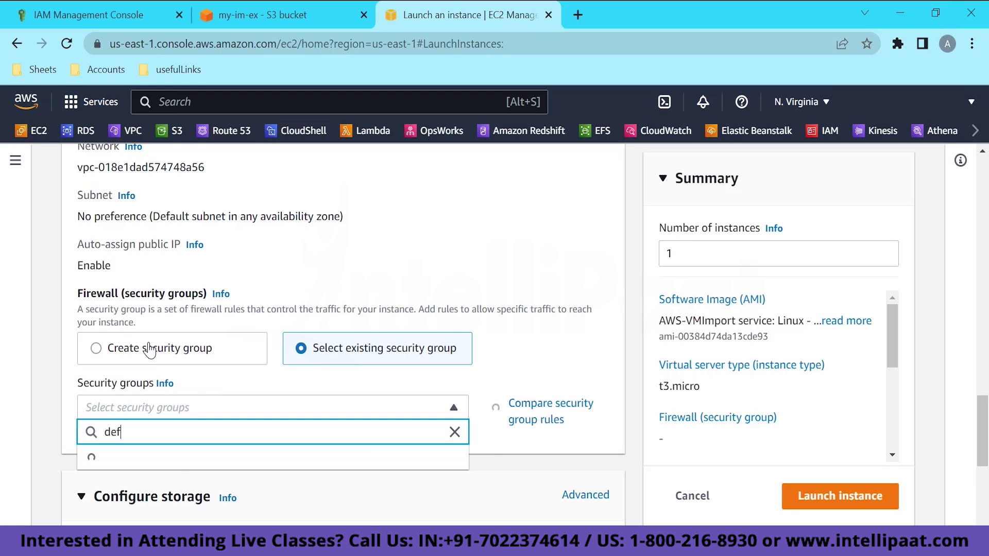
pyautogui.click(132, 466)
pyautogui.scroll(-5, 190, 216)
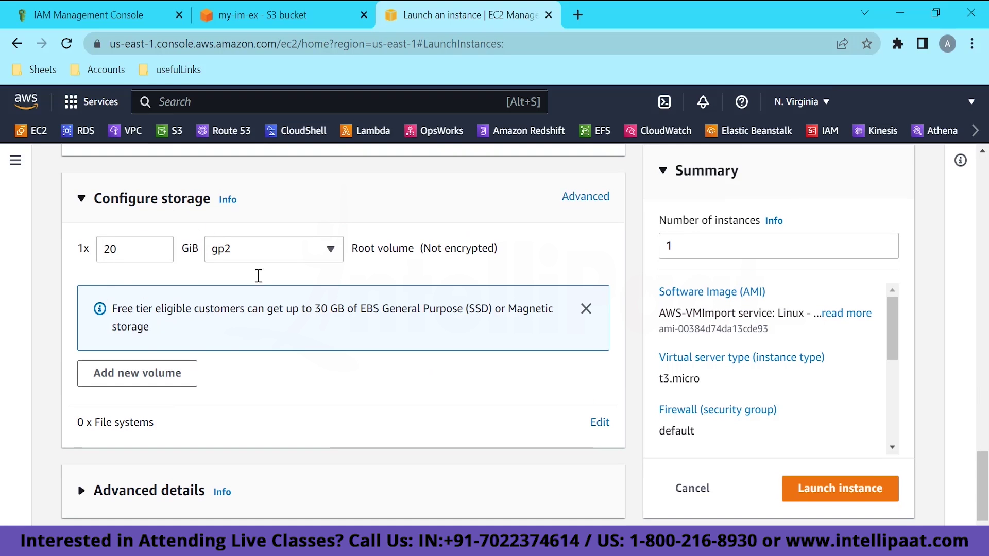
pyautogui.click(849, 489)
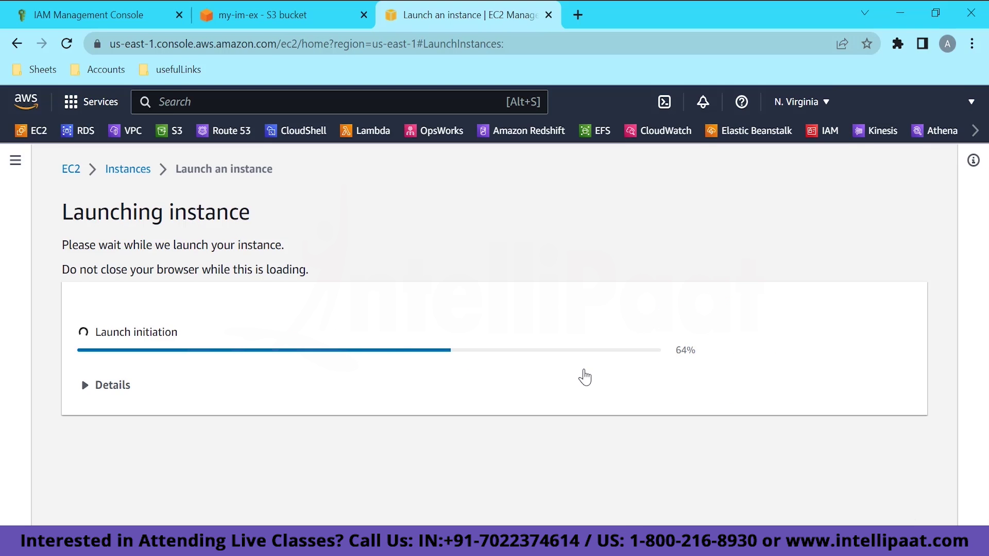
# - Select myWebServer in the instances list and review its security settings
pyautogui.click(111, 170)
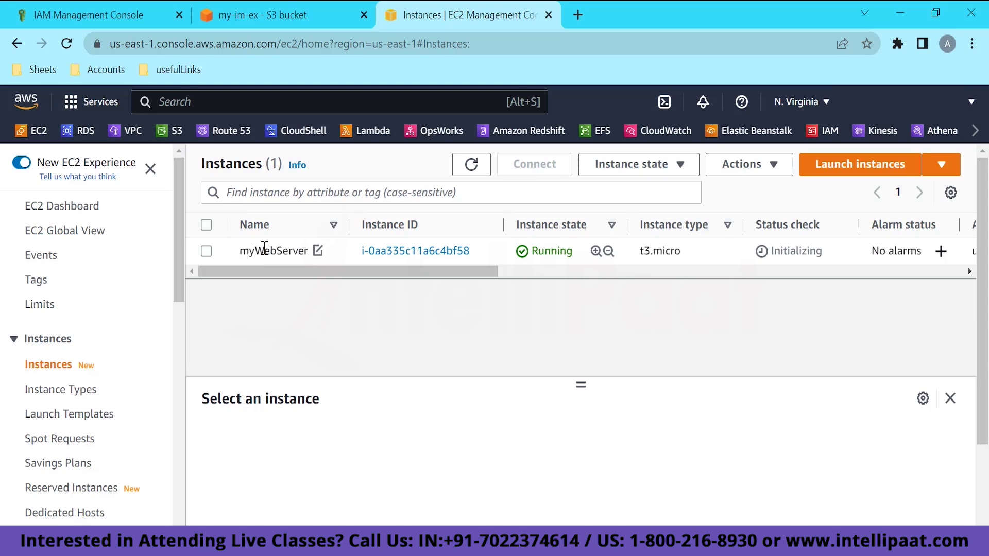
pyautogui.click(263, 249)
pyautogui.click(297, 440)
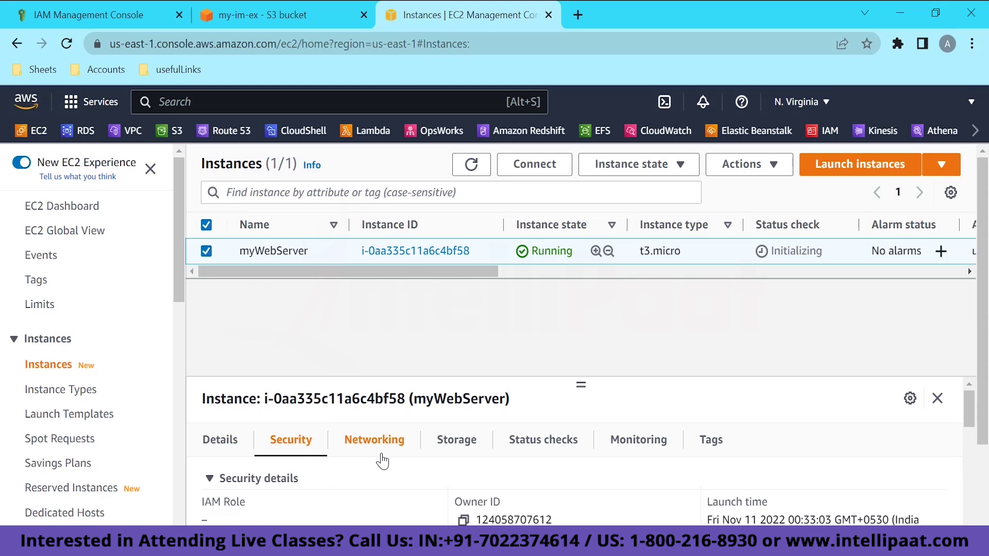
pyautogui.scroll(-3, 381, 460)
pyautogui.scroll(-3, 382, 461)
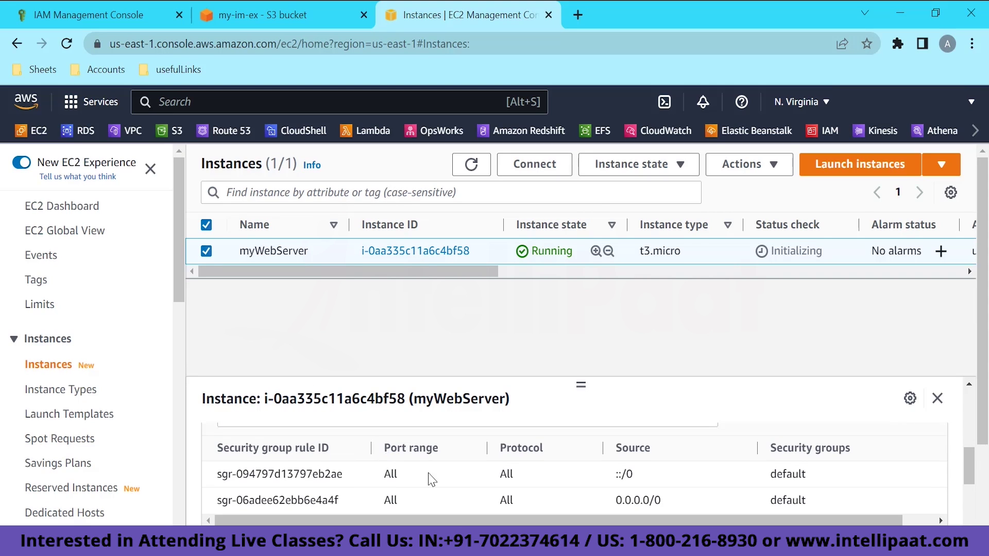
pyautogui.hscroll(1, 571, 478)
pyautogui.hscroll(-1, 571, 477)
pyautogui.scroll(5, 570, 478)
pyautogui.scroll(1, 570, 478)
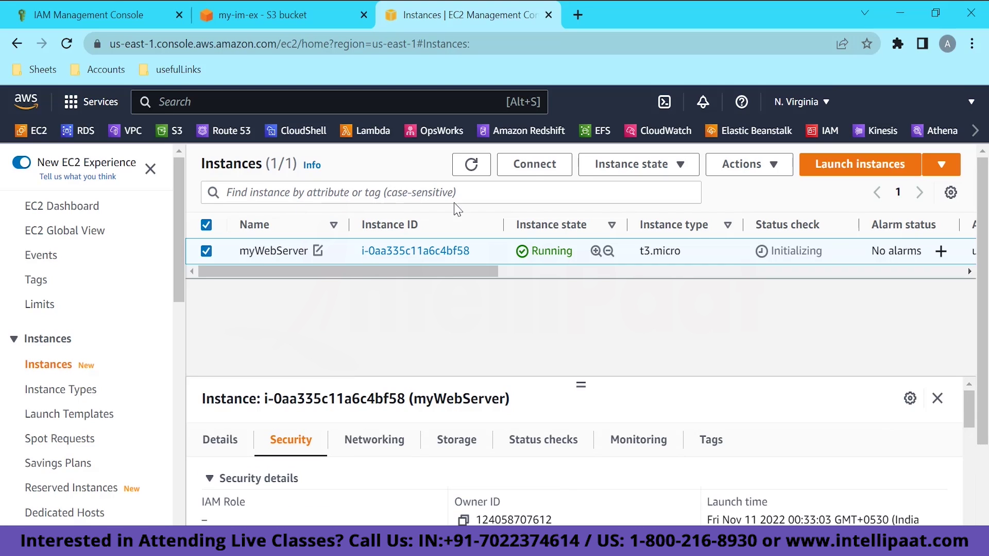
# - Connect through EC2 Instance Connect with user name my-server instead of root
pyautogui.click(536, 175)
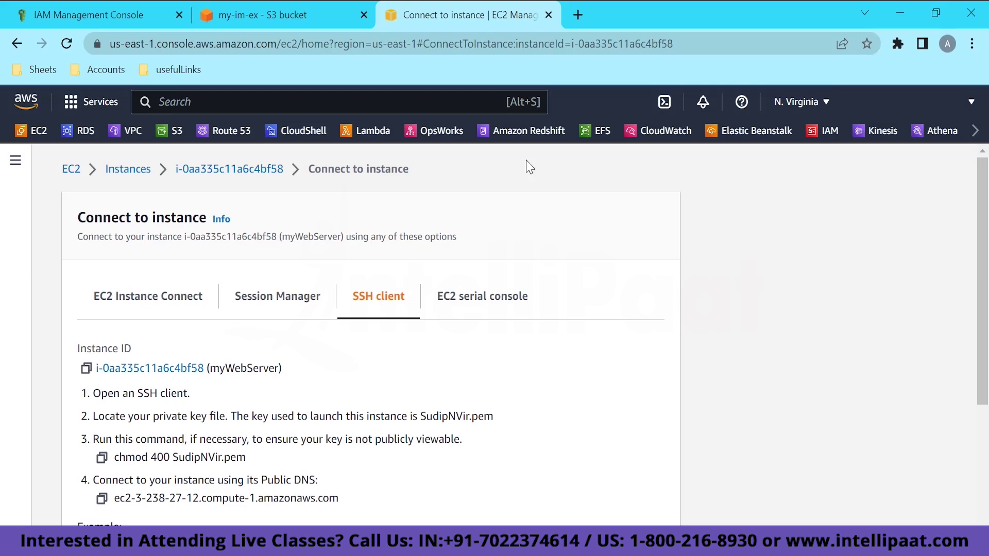
pyautogui.click(114, 311)
pyautogui.scroll(-3, 342, 384)
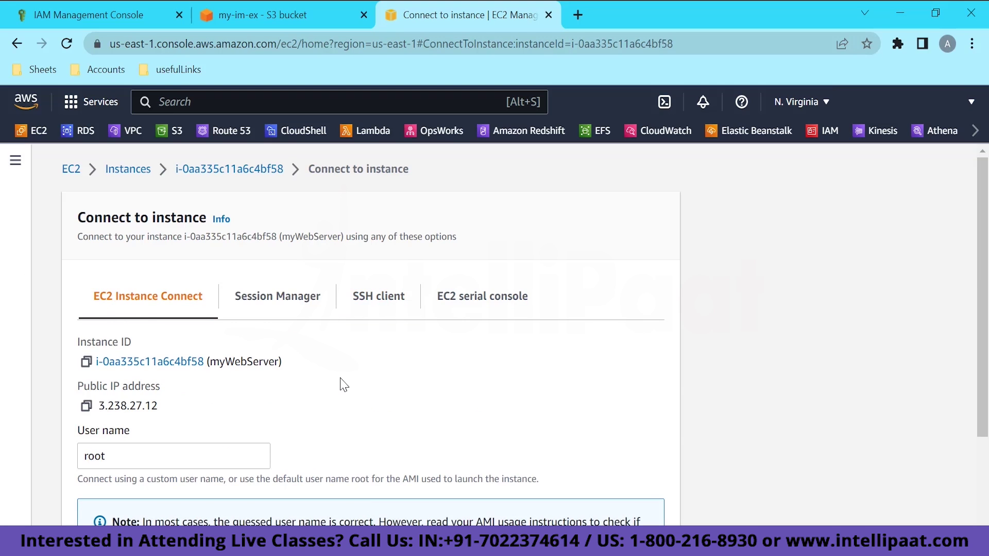
pyautogui.click(163, 337)
pyautogui.press('BackSpace')
pyautogui.press('BackSpace')
pyautogui.press('BackSpace')
pyautogui.press('BackSpace')
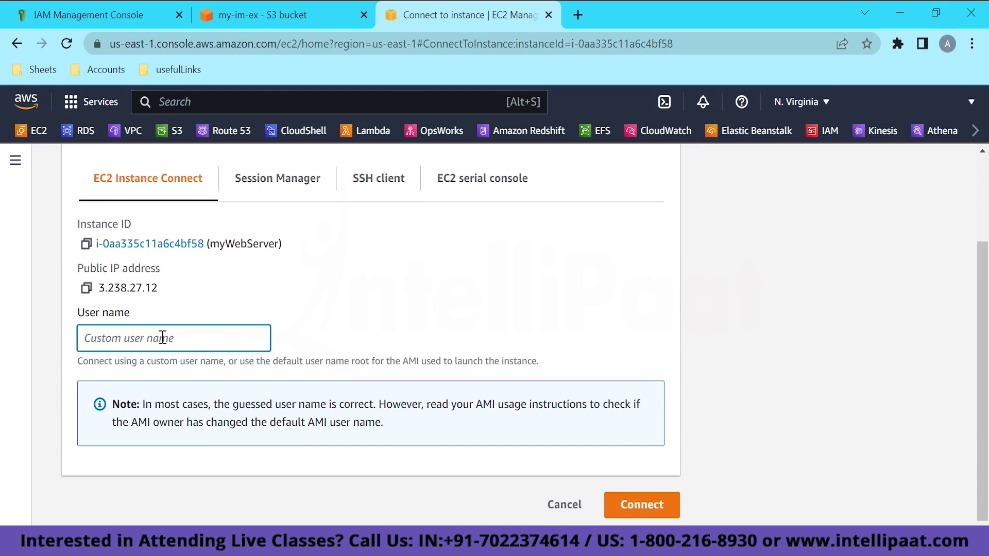
pyautogui.write('my-ser')
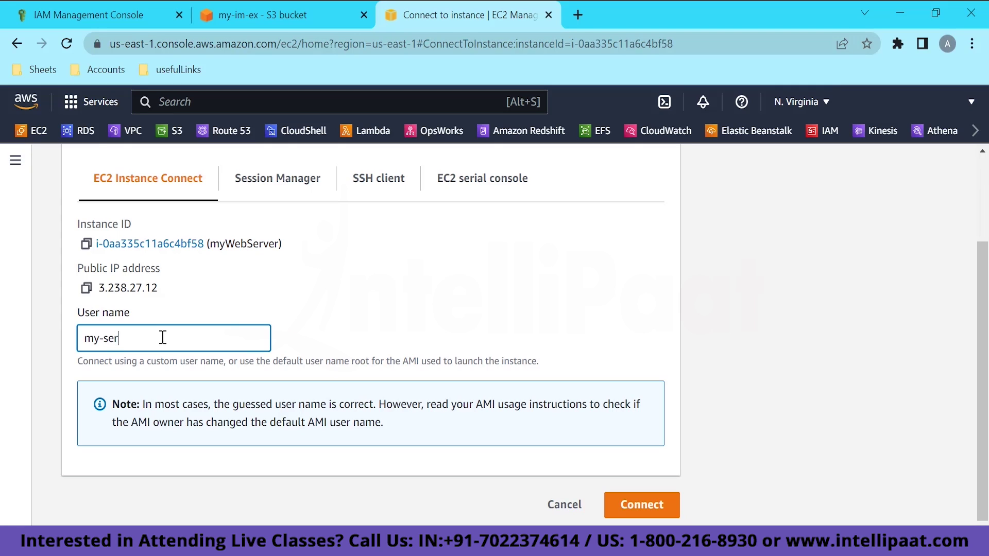
pyautogui.write('ver')
pyautogui.click(650, 504)
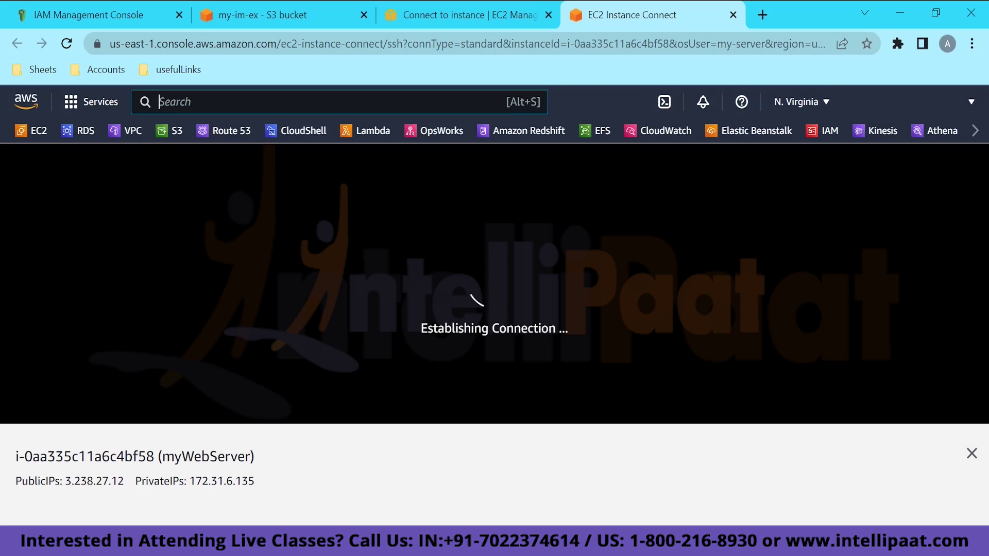
# - Launch Windows PowerShell from Windows search and maximize its window
pyautogui.press('super+w')
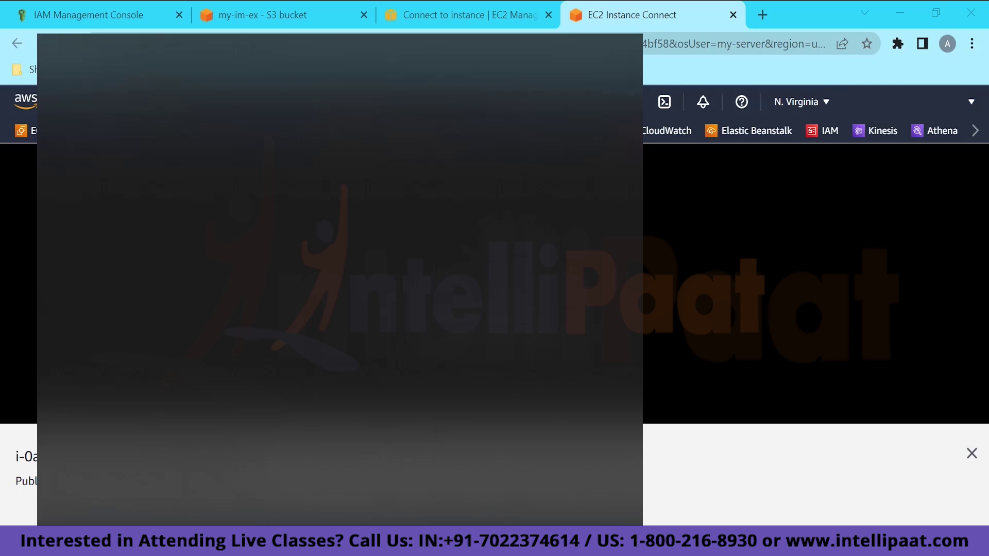
pyautogui.press('super+w')
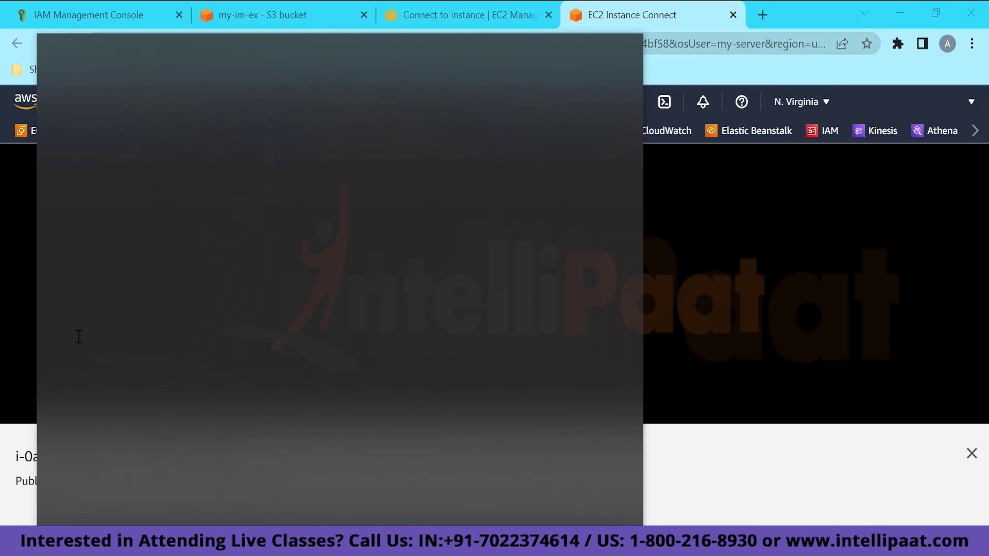
pyautogui.write('power')
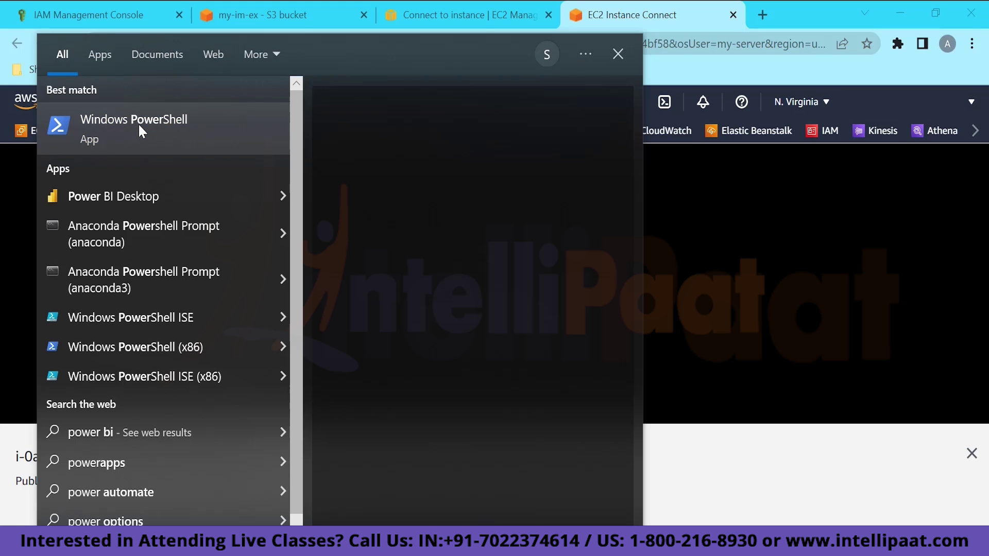
pyautogui.click(138, 122)
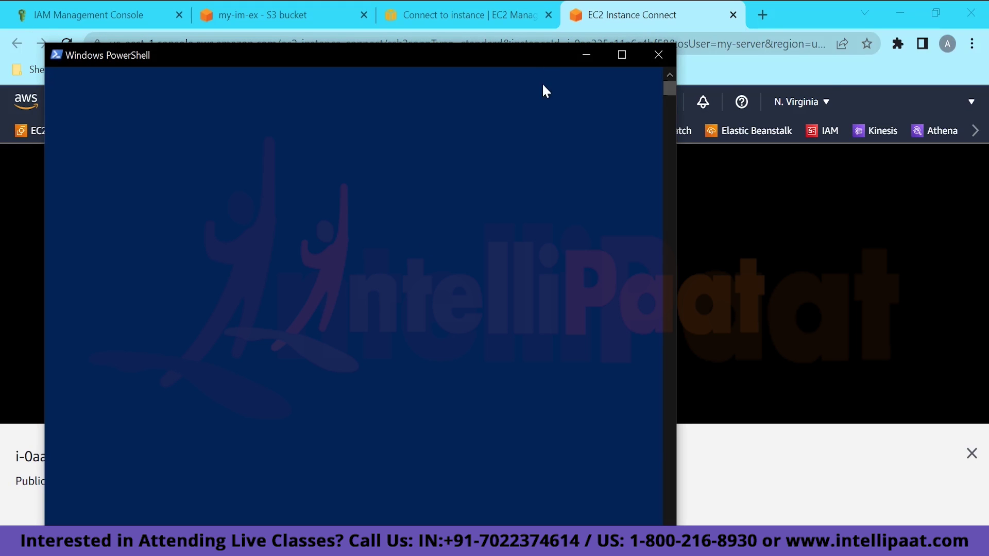
pyautogui.click(623, 55)
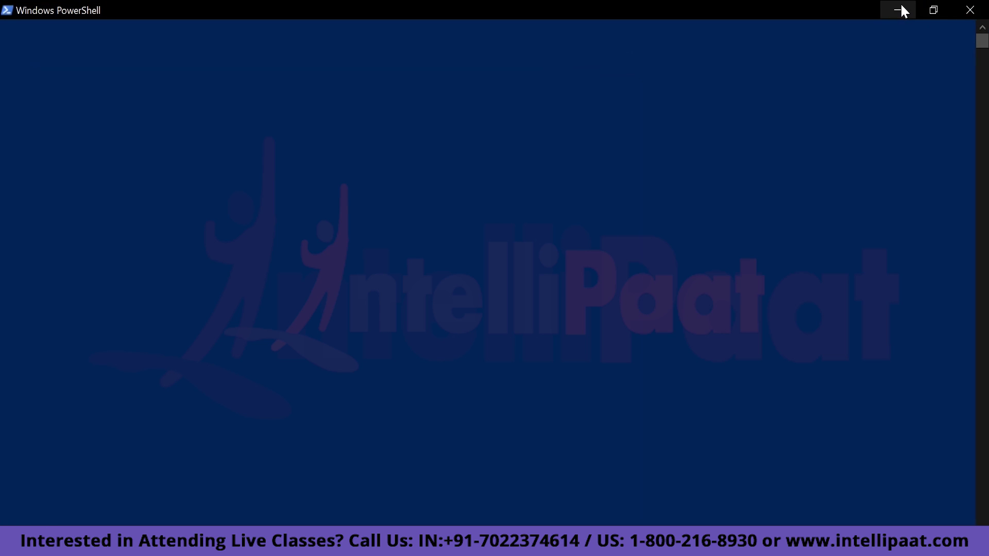
pyautogui.click(900, 7)
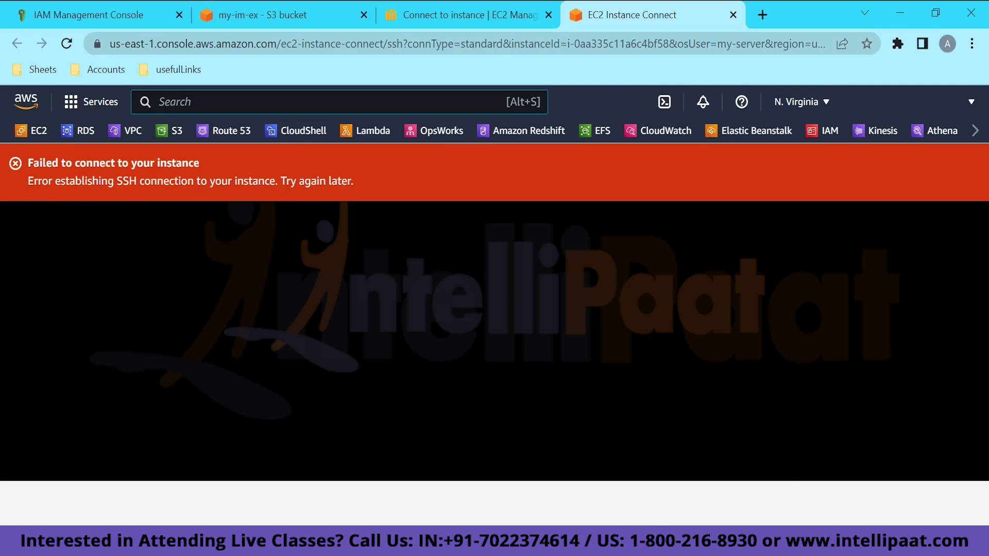
# - Change PowerShell into the E:\AWS Keys folder using Tab completion
pyautogui.click(708, 545)
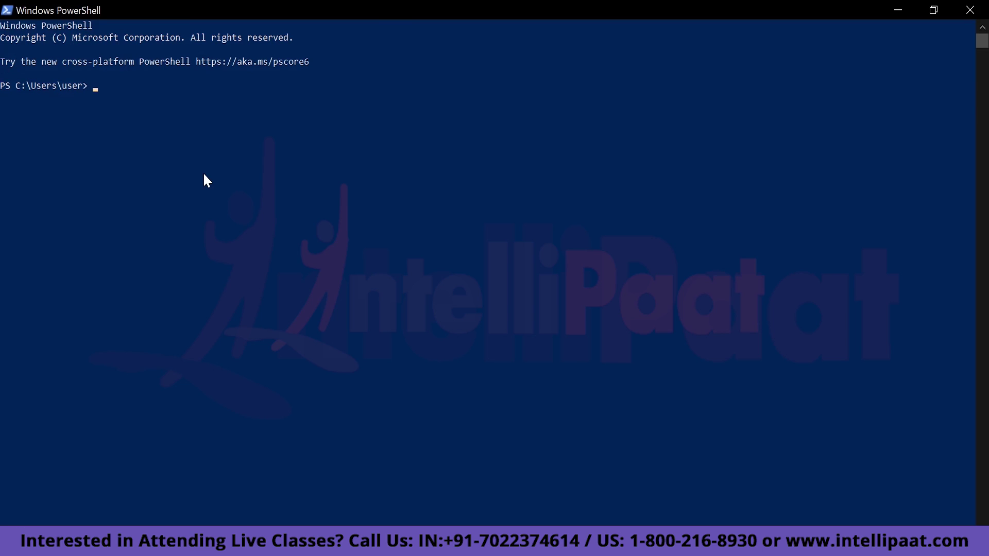
pyautogui.write('cd Ed A')
pyautogui.press('Tab')
pyautogui.press('Return')
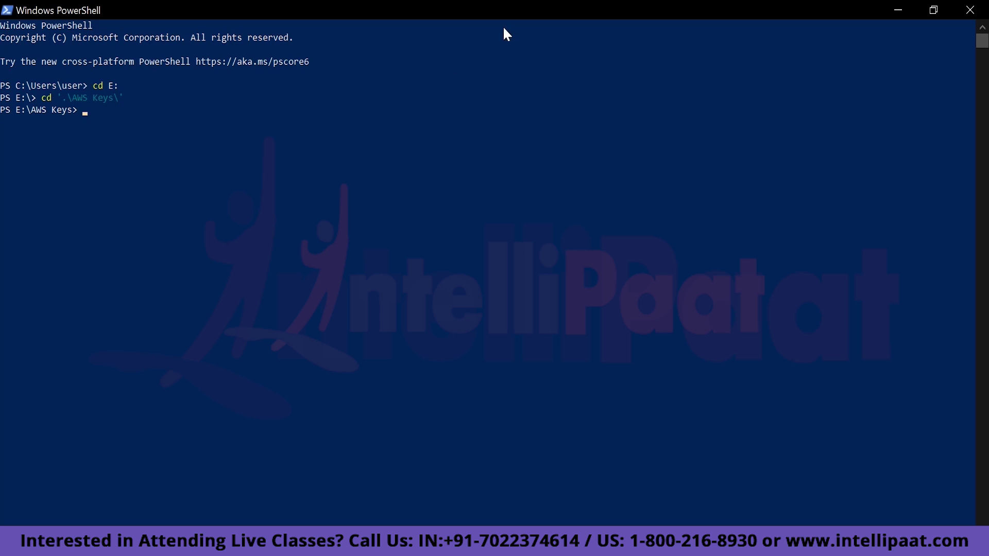
# - Close the failed Instance Connect tab and copy myWebServer's example ssh command from the SSH client instructions
pyautogui.click(899, 12)
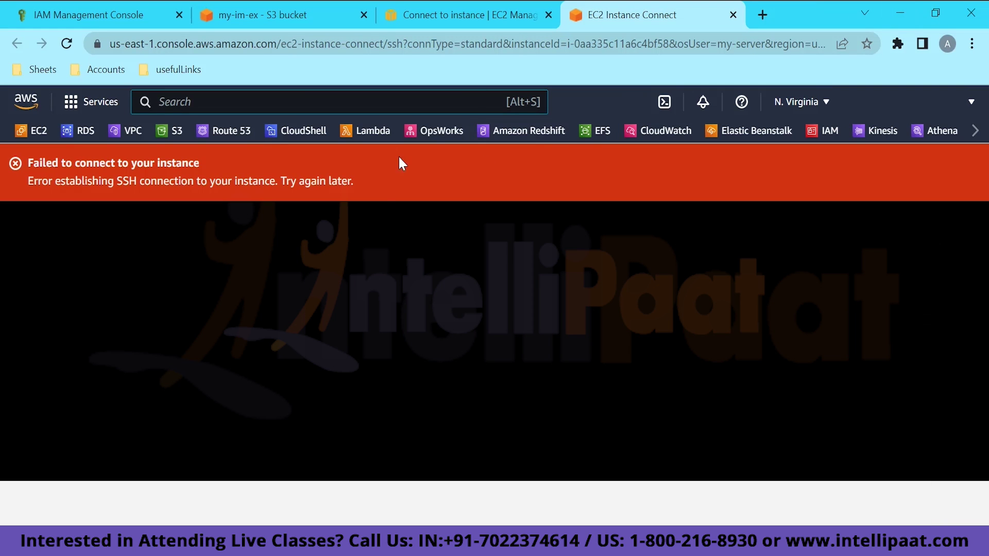
pyautogui.click(732, 14)
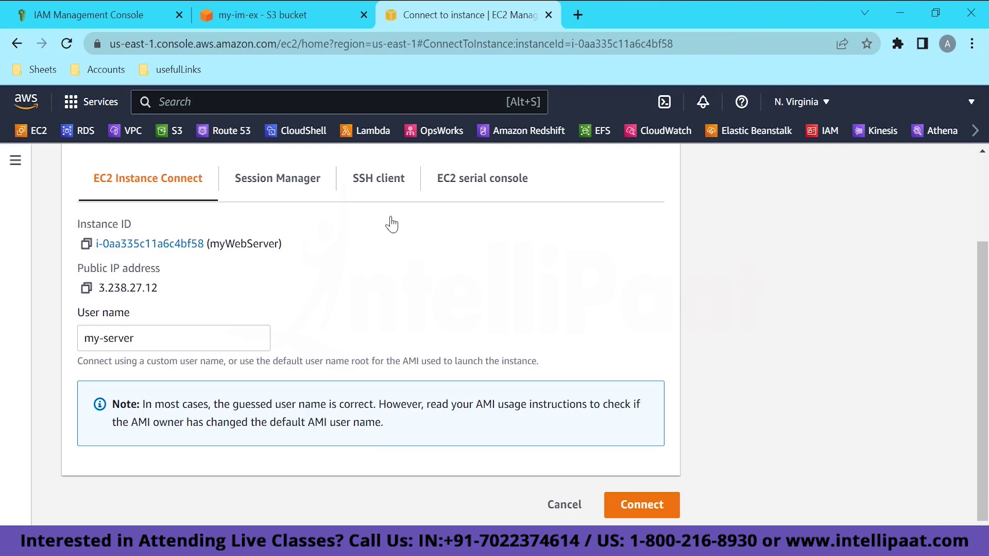
pyautogui.click(356, 191)
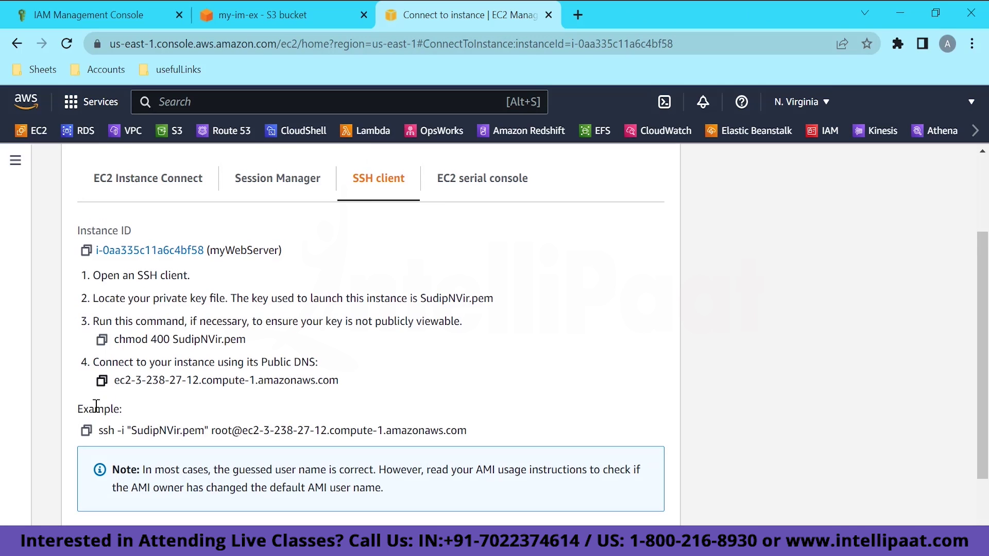
pyautogui.click(86, 430)
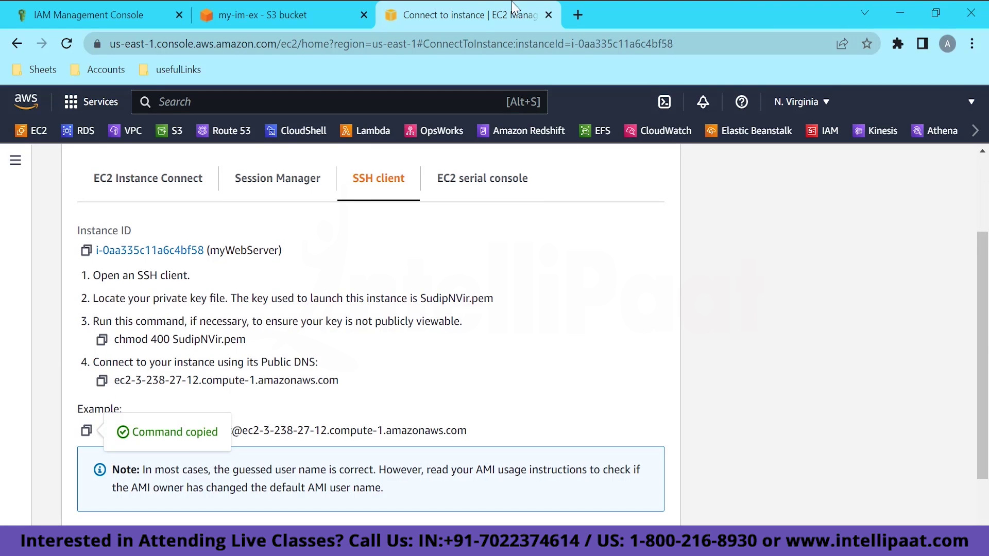
# - Run the pasted ssh command as user my-server, accept the new host, and log in with the password
pyautogui.hotkey('alt', 'Tab')
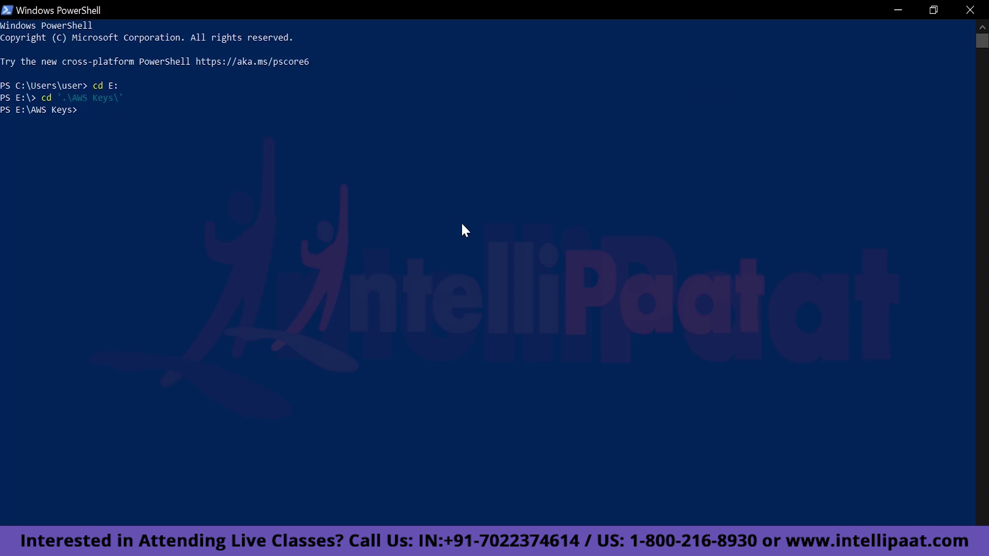
pyautogui.hotkey('ctrl', 'v')
pyautogui.press('Left')
pyautogui.press('Left')
pyautogui.press('Left')
pyautogui.press('Left')
pyautogui.press('Left')
pyautogui.press('Left')
pyautogui.press('Left')
pyautogui.press('Left')
pyautogui.press('Left')
pyautogui.press('Left')
pyautogui.press('Left')
pyautogui.press('Left')
pyautogui.press('Left')
pyautogui.press('Left')
pyautogui.press('Left')
pyautogui.press('Left')
pyautogui.press('Left')
pyautogui.press('Left')
pyautogui.press('Left')
pyautogui.press('Left')
pyautogui.press('Left')
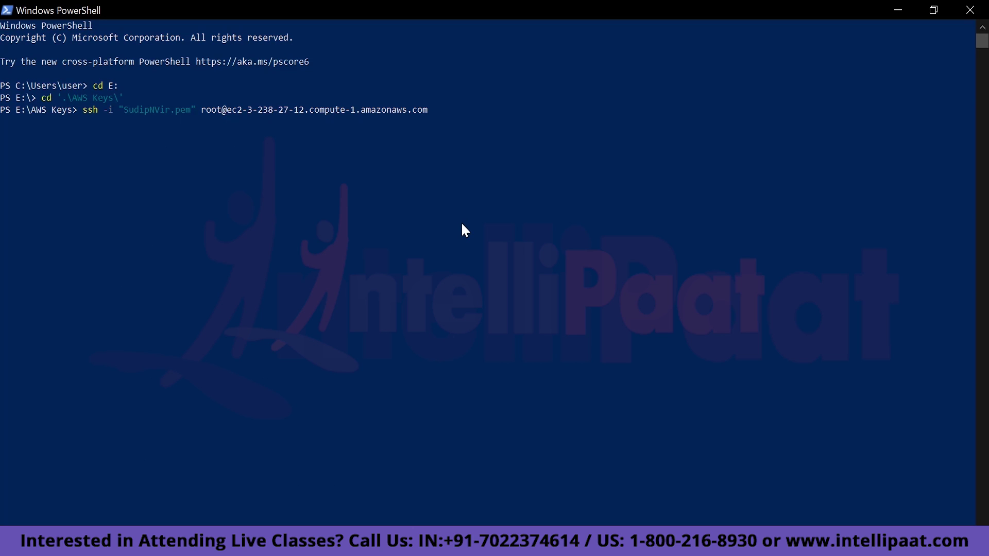
pyautogui.press('BackSpace')
pyautogui.press('BackSpace')
pyautogui.press('BackSpace')
pyautogui.press('BackSpace')
pyautogui.write('my-server')
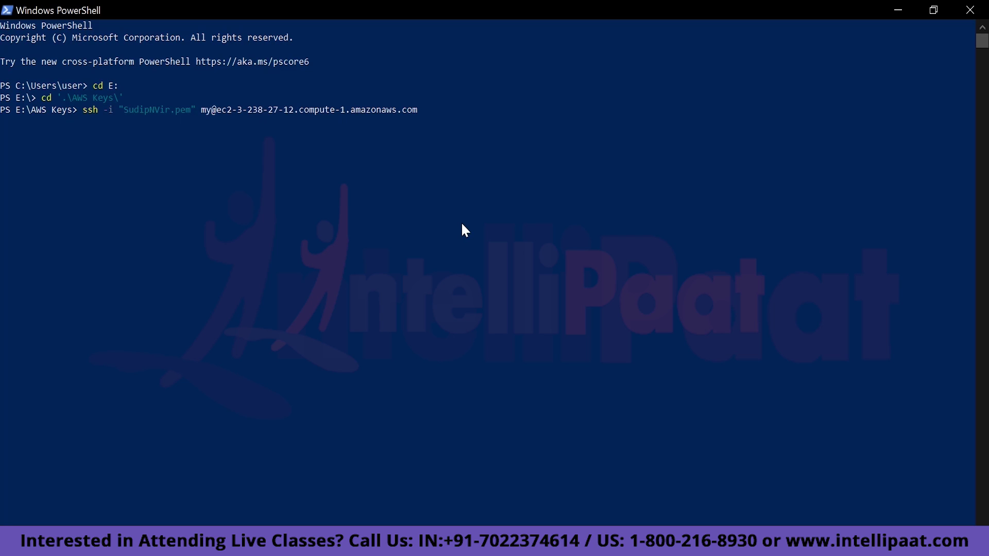
pyautogui.press('Delete')
pyautogui.write('@')
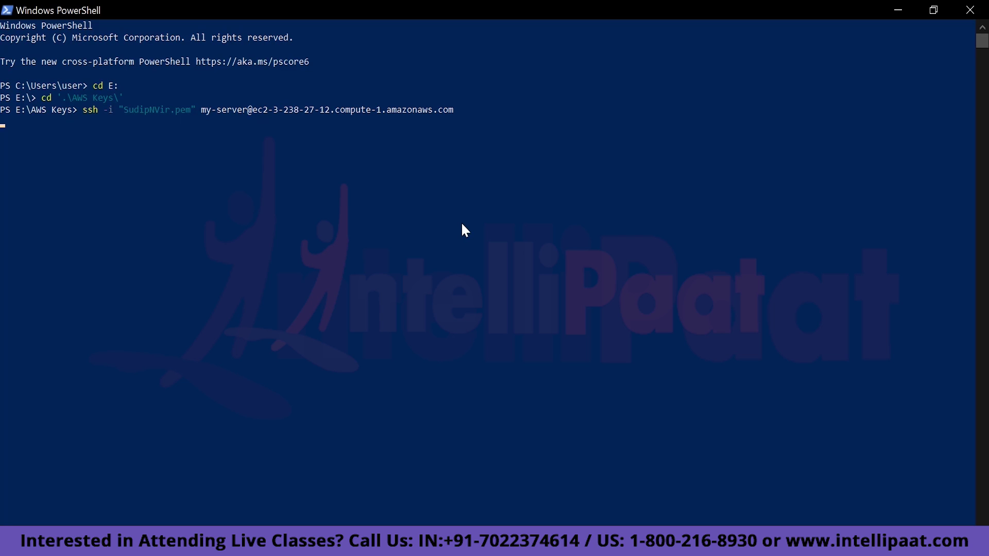
pyautogui.write('y')
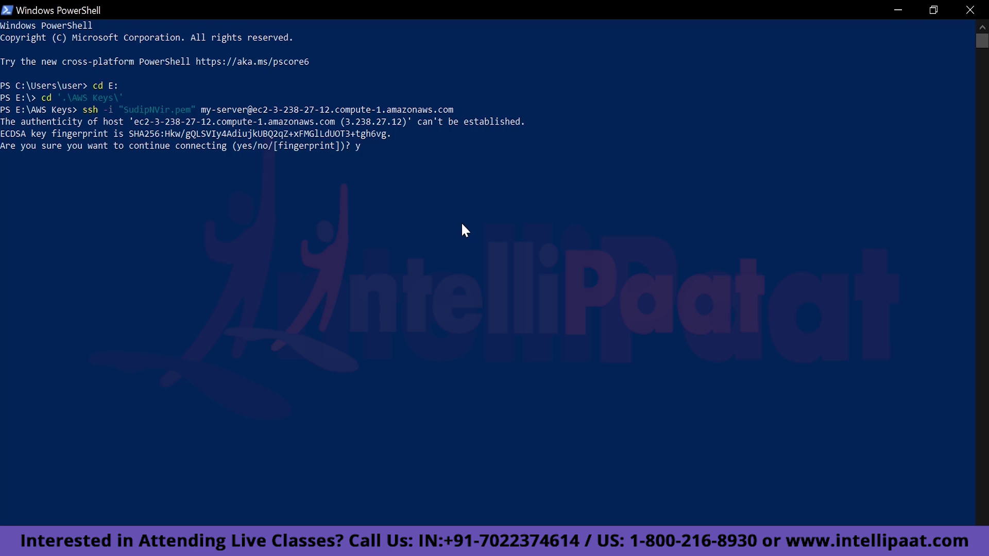
pyautogui.write('es')
pyautogui.press('Return')
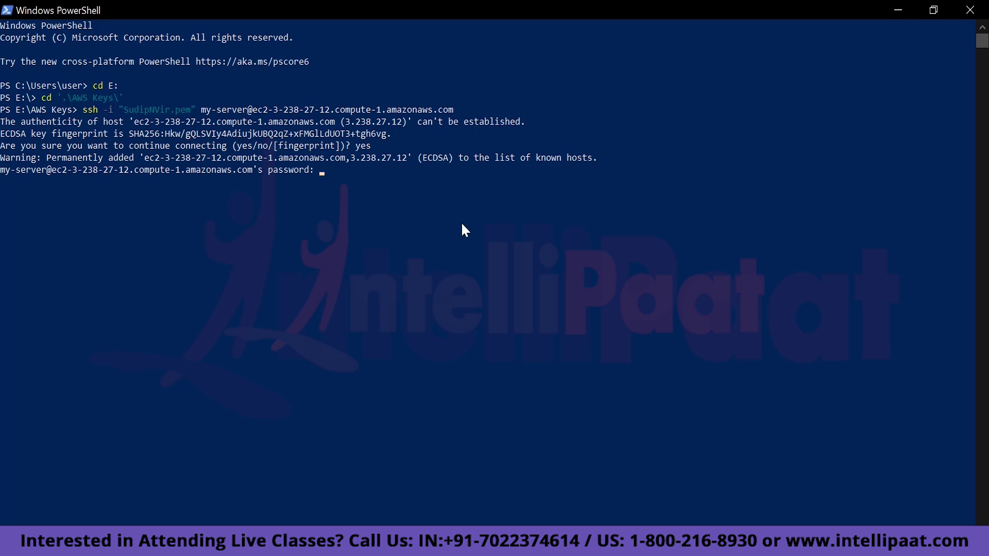
pyautogui.press('Return')
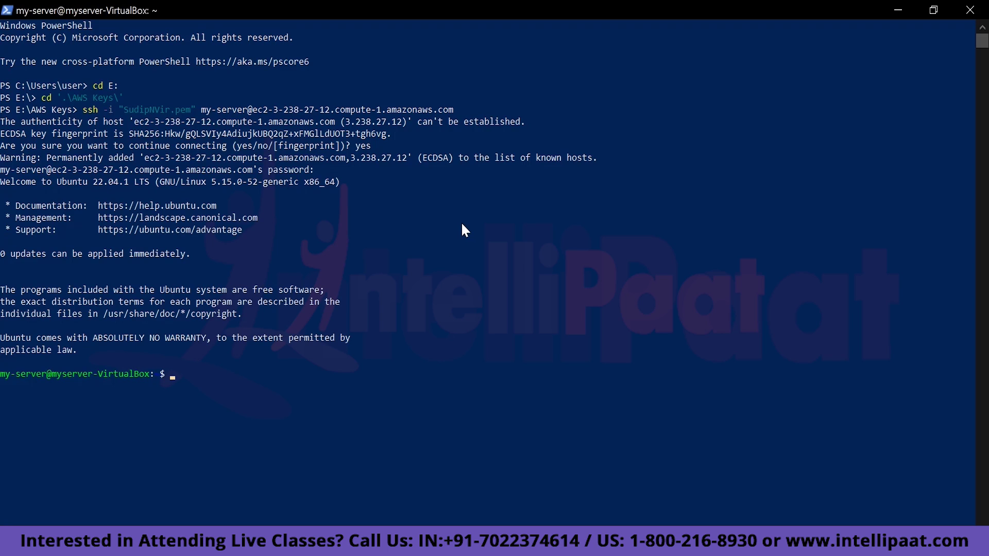
# - List the home folder and print myTest.txt, showing 'This is migrated machine!!!'
pyautogui.scroll(-4, 461, 225)
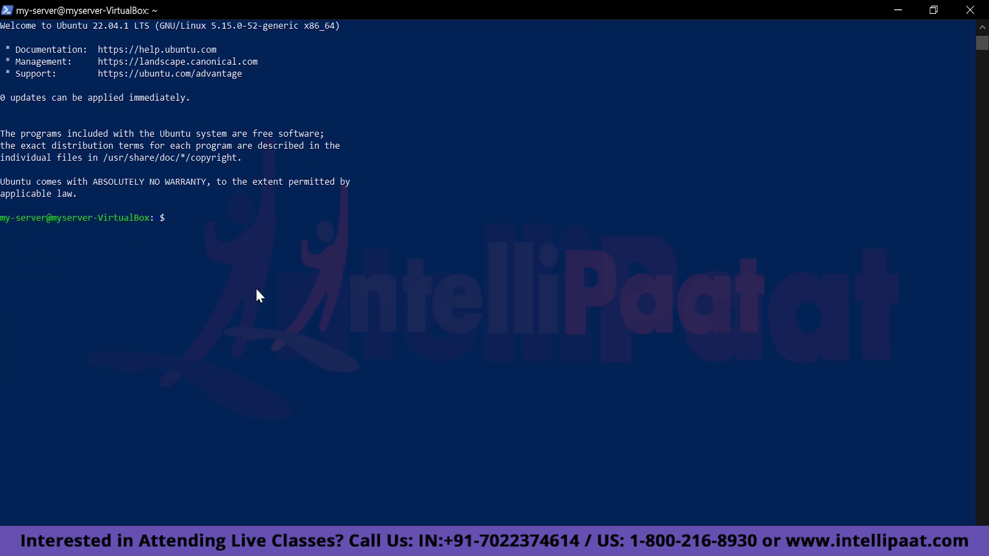
pyautogui.write('ls')
pyautogui.press('Return')
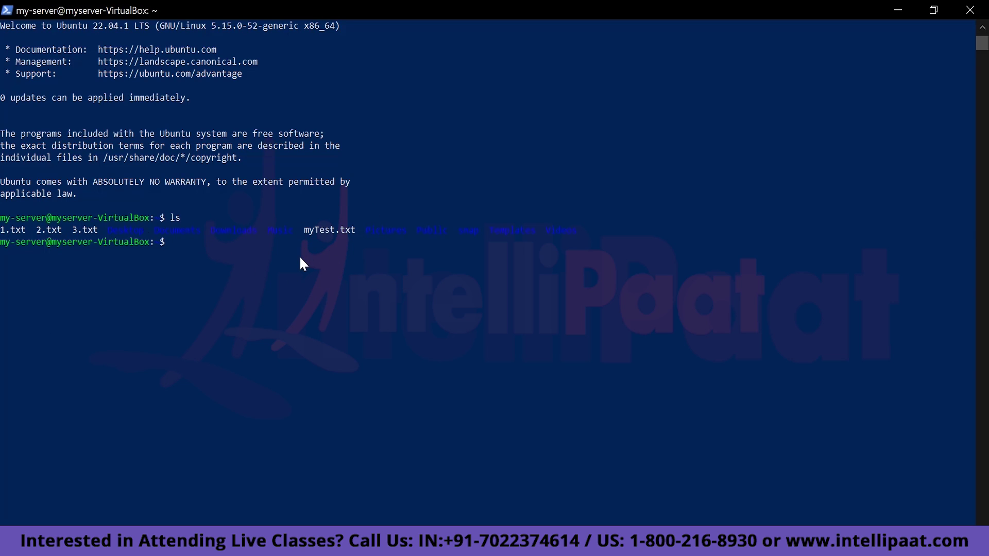
pyautogui.write('sudo nano')
pyautogui.hotkey('ctrl', 'w')
pyautogui.hotkey('ctrl', 'w')
pyautogui.write('cat myt')
pyautogui.press('Tab')
pyautogui.press('Return')
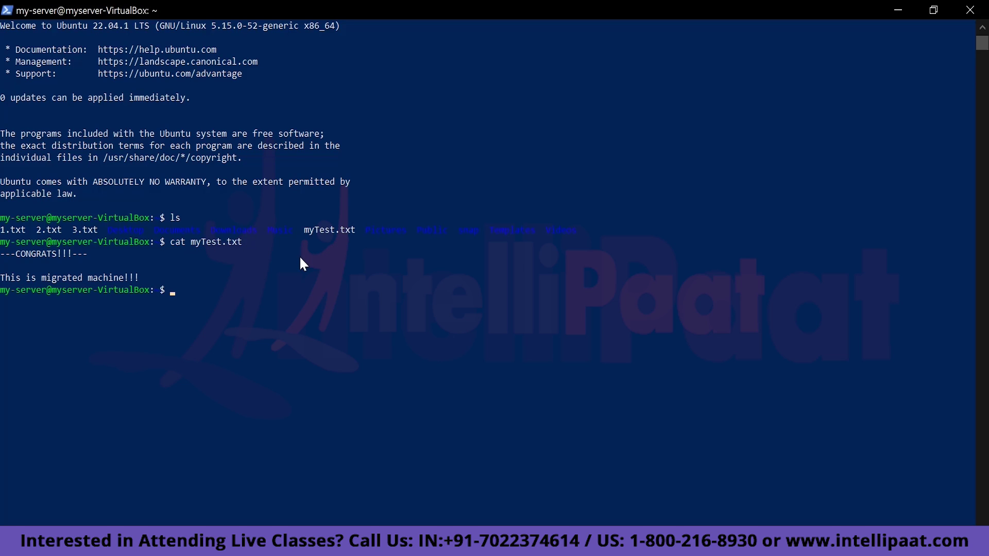
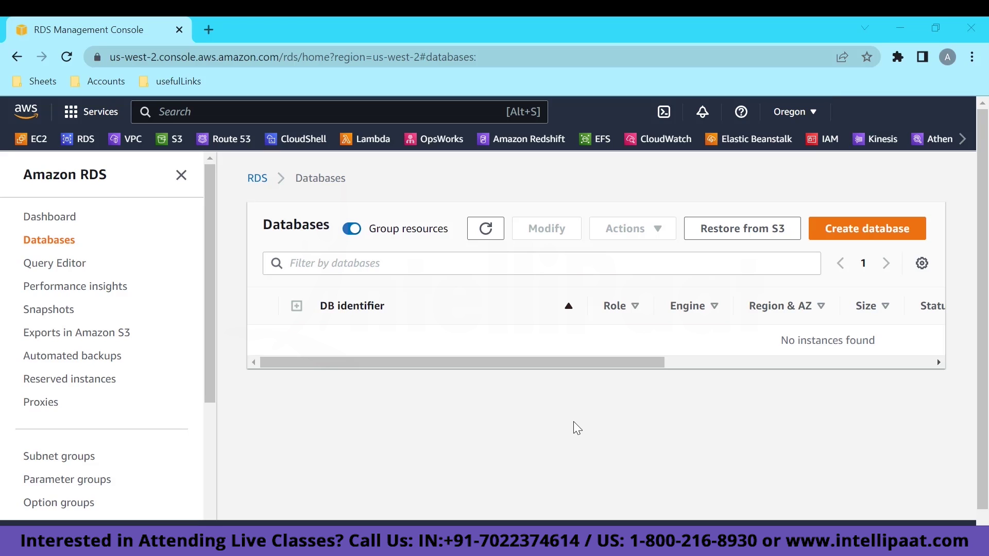
# - Start a new Standard create database with the MySQL engine and the Free tier template
pyautogui.click(884, 235)
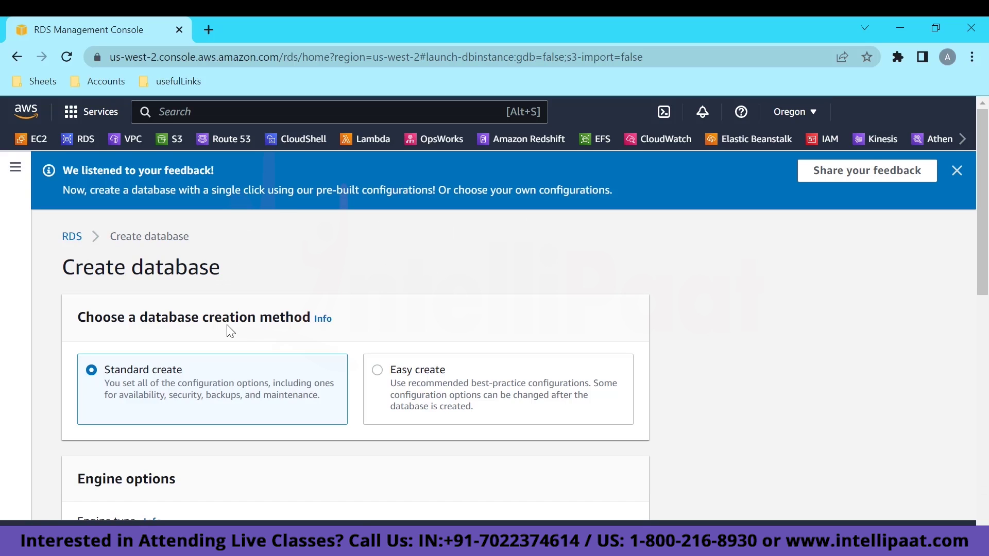
pyautogui.scroll(-3, 227, 325)
pyautogui.scroll(-1, 228, 330)
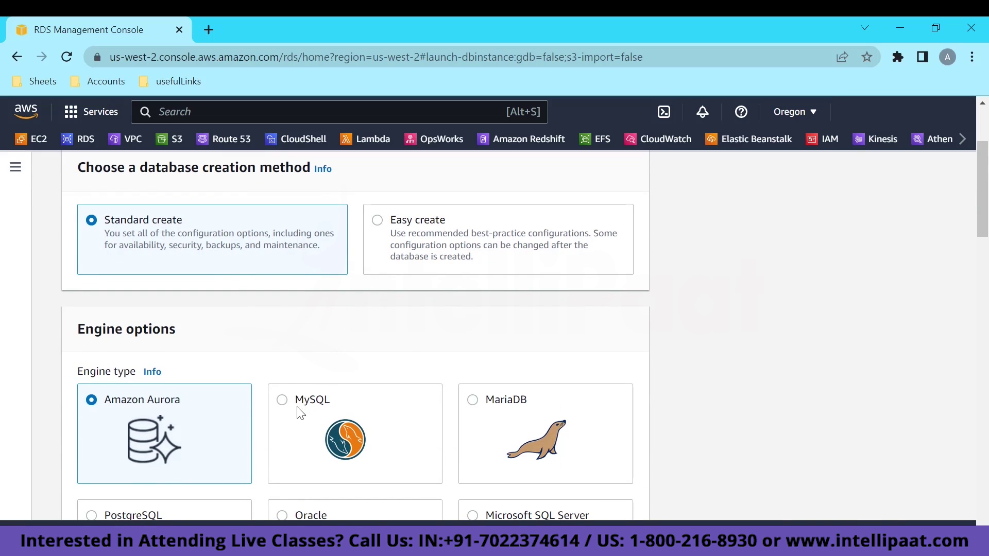
pyautogui.click(298, 408)
pyautogui.scroll(-8, 258, 304)
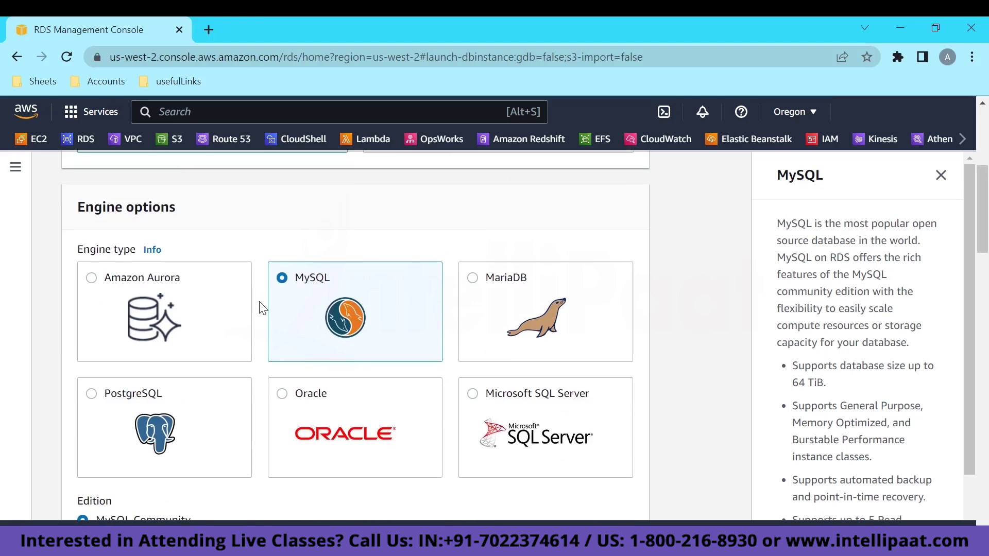
pyautogui.scroll(-7, 260, 307)
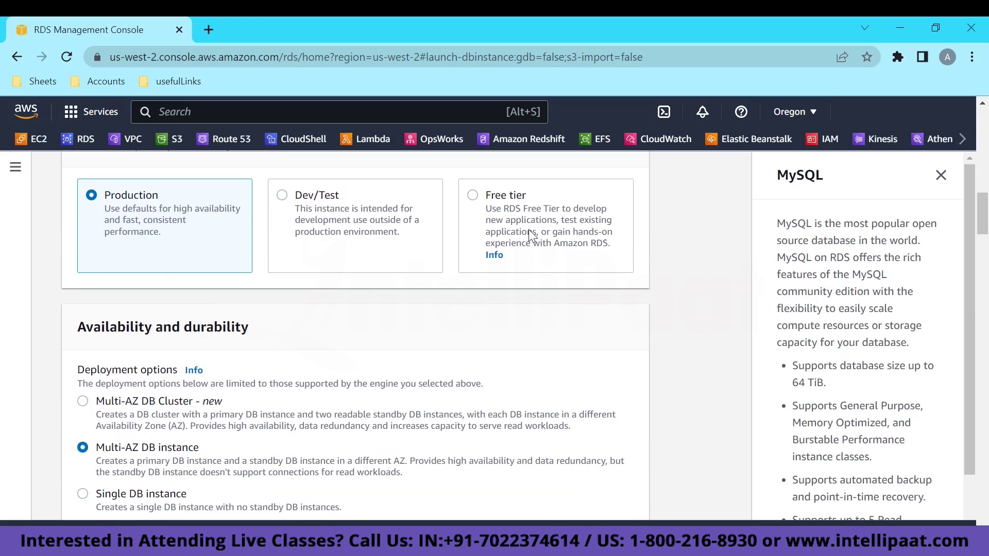
pyautogui.click(532, 236)
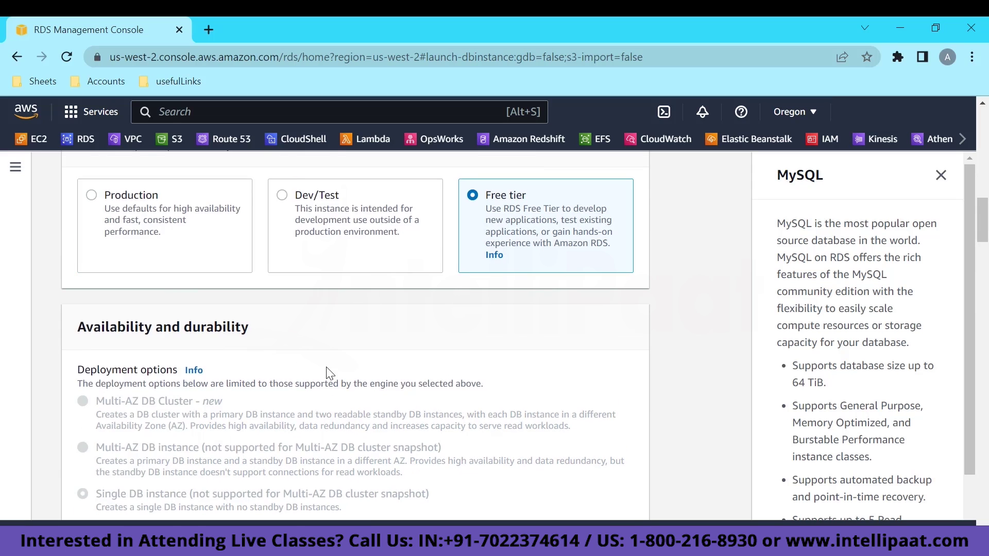
pyautogui.scroll(-6, 332, 371)
pyautogui.scroll(-2, 330, 373)
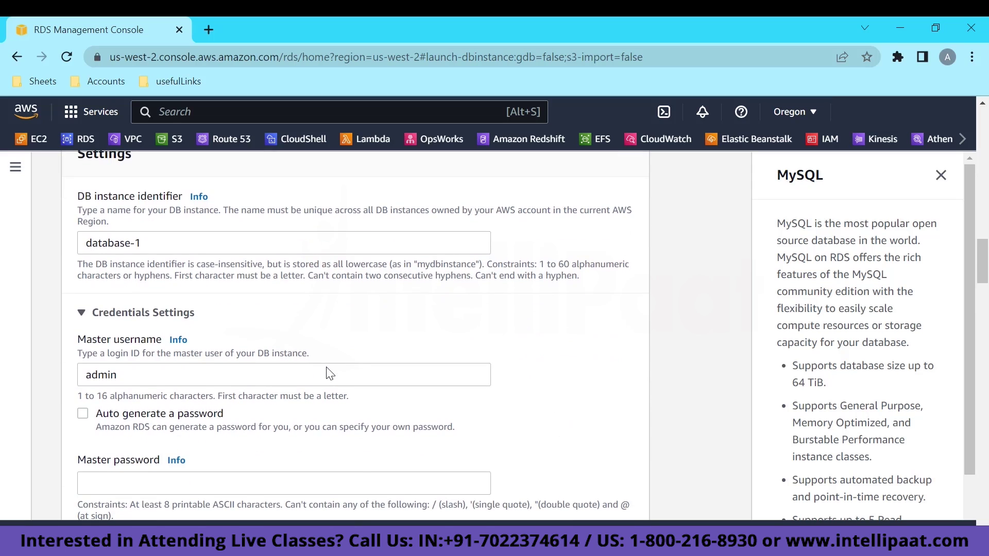
# - Set the DB instance identifier to mySourceDatabase, correcting the typo
pyautogui.click(210, 247)
pyautogui.hotkey('ctrl', 'a')
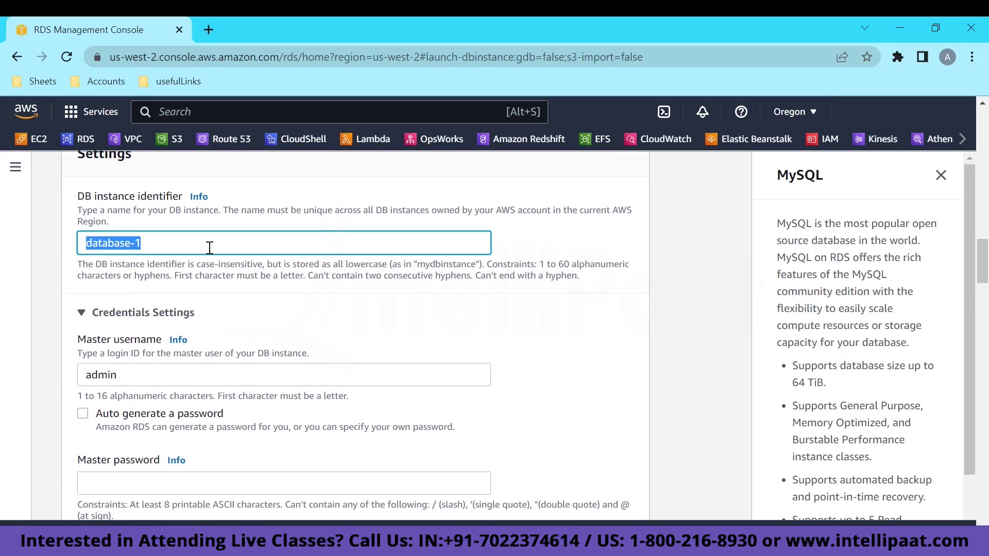
pyautogui.write('my')
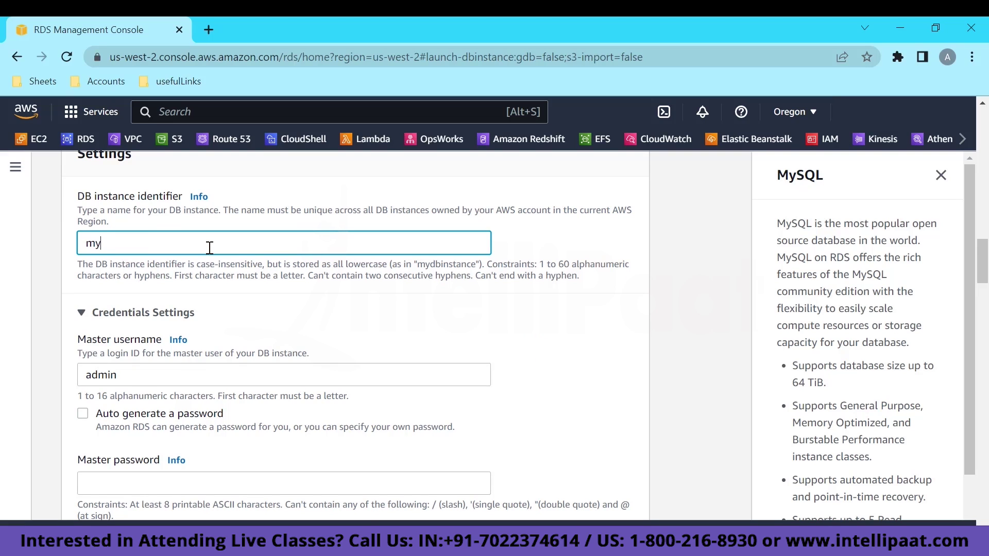
pyautogui.write('SourceDatanase')
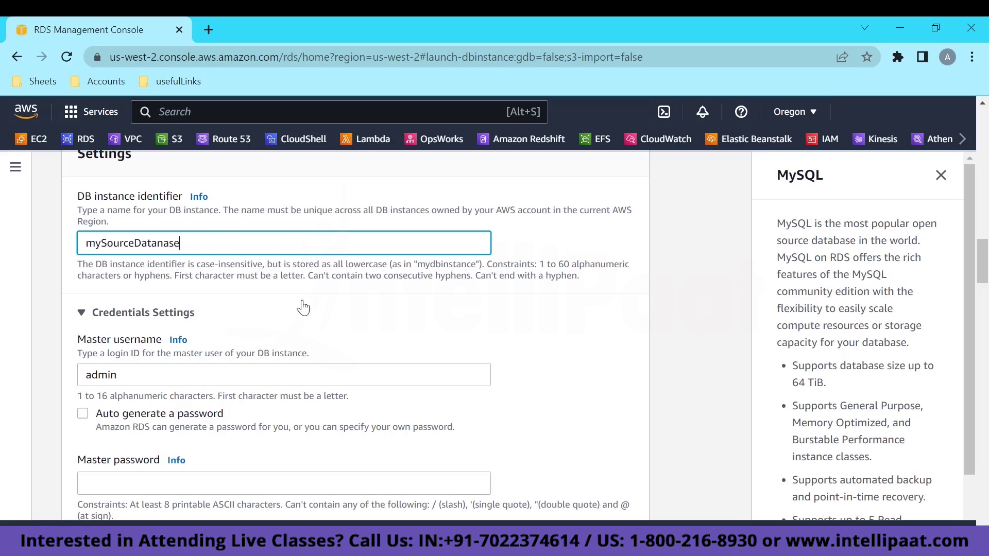
pyautogui.press('BackSpace')
pyautogui.write('b')
pyautogui.scroll(-5, 176, 291)
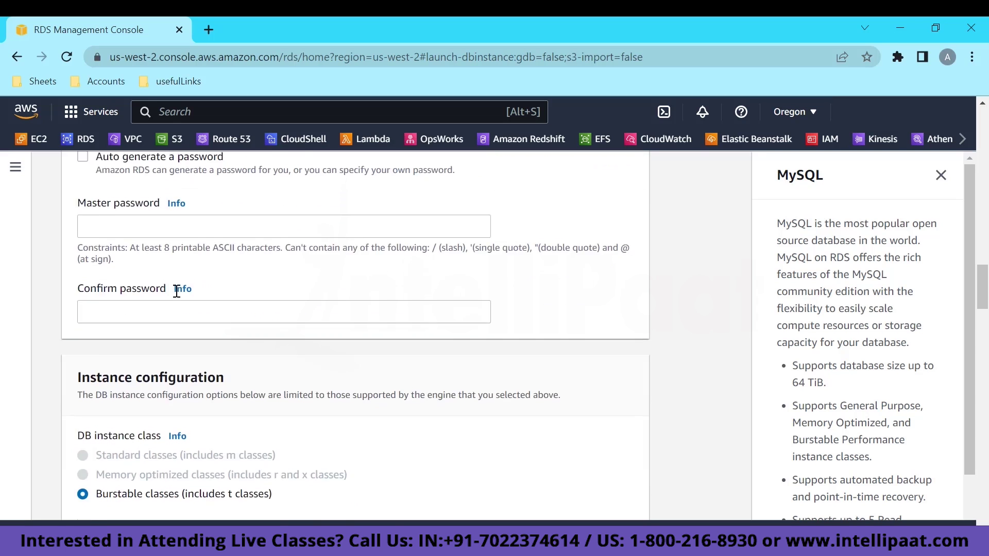
pyautogui.scroll(2, 176, 291)
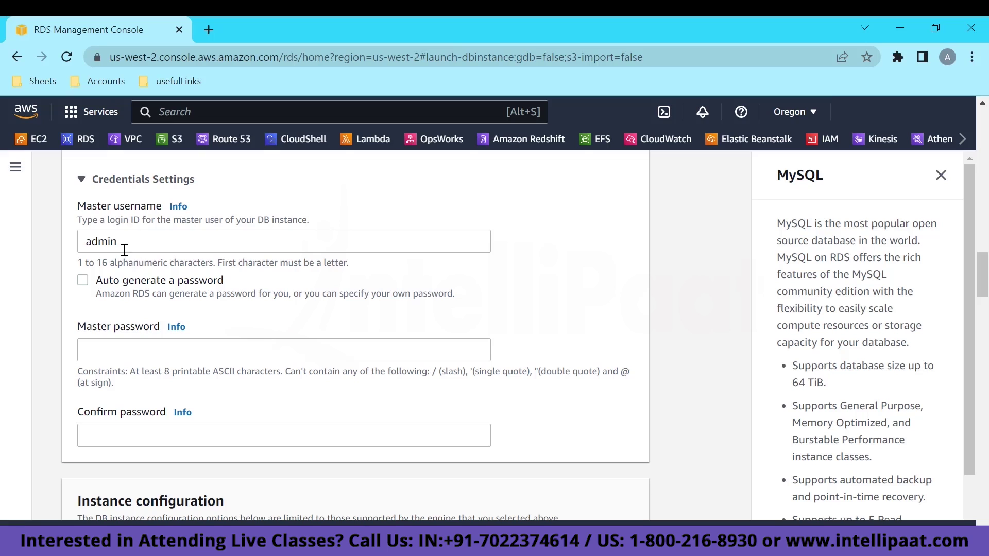
# - Enter the master password and its matching confirmation
pyautogui.click(125, 356)
pyautogui.write('****')
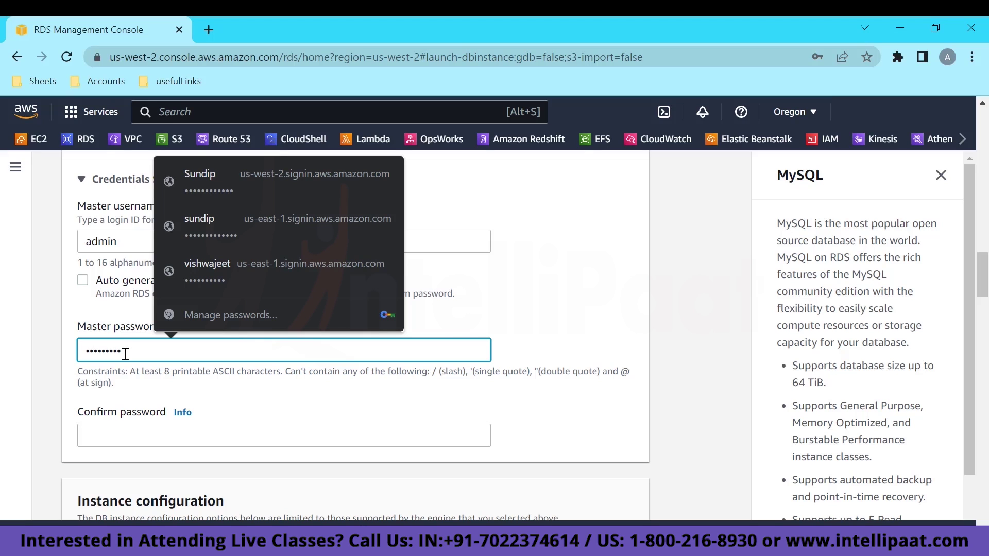
pyautogui.click(113, 435)
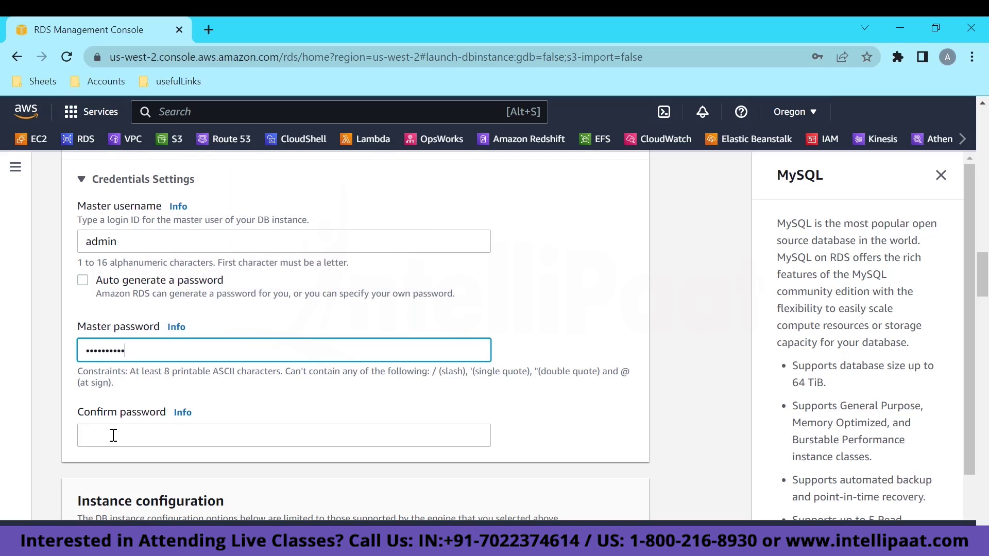
pyautogui.write('**')
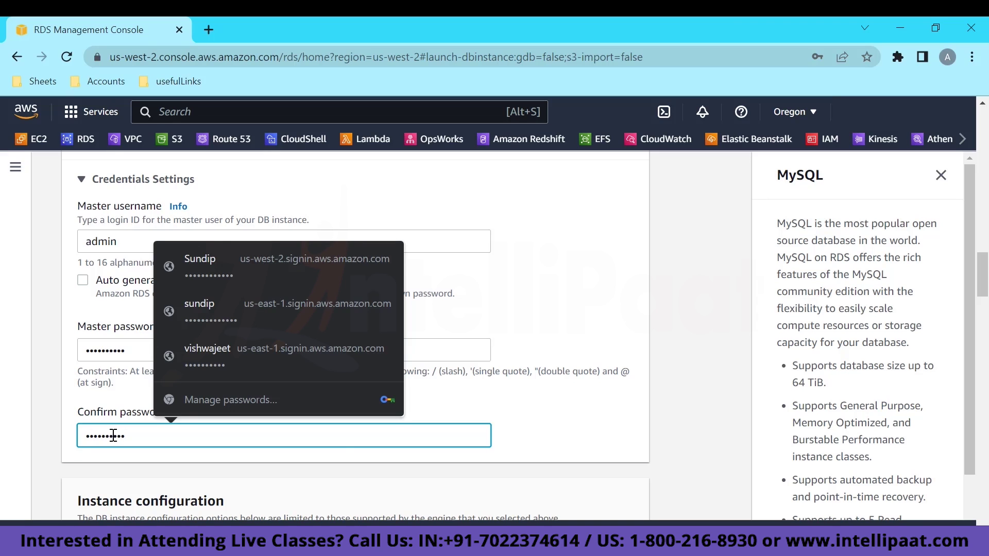
pyautogui.scroll(-5, 590, 450)
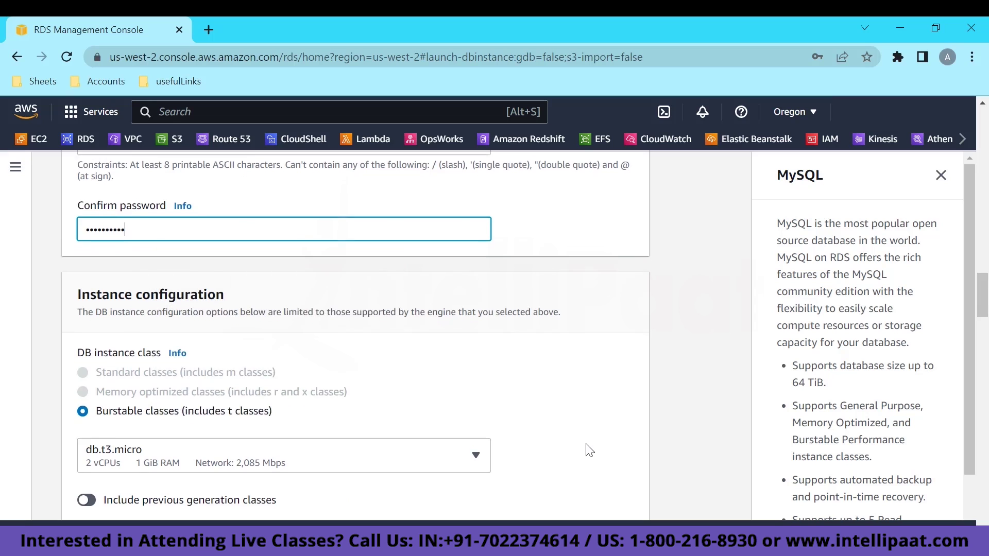
# - Turn off storage autoscaling in the Storage section
pyautogui.scroll(-5, 197, 388)
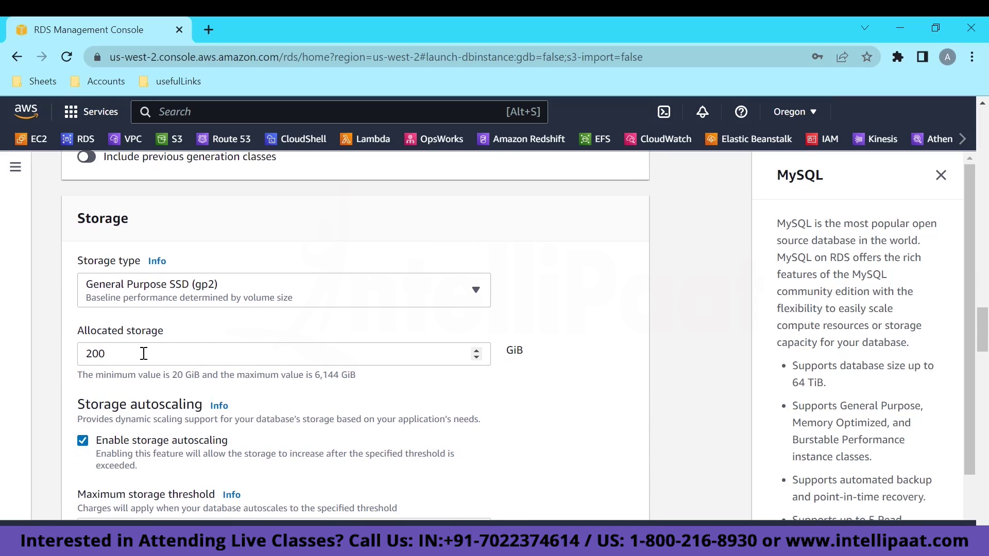
pyautogui.click(144, 354)
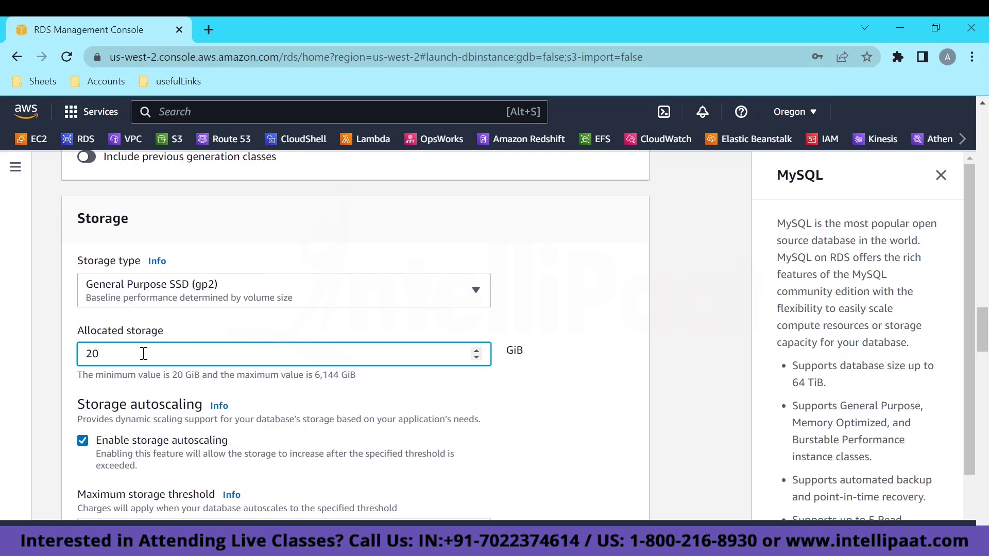
pyautogui.scroll(-3, 144, 353)
pyautogui.press('Down')
pyautogui.press('Down')
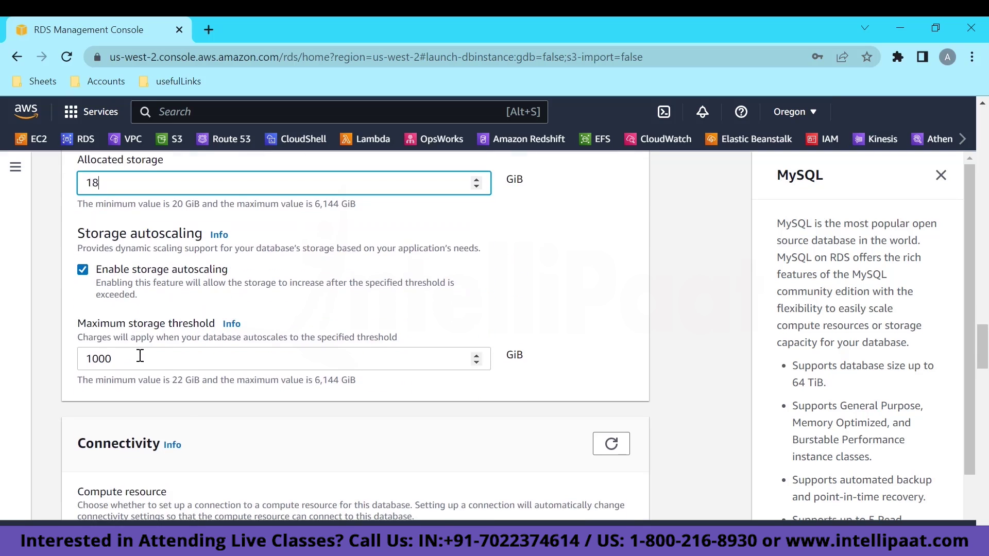
pyautogui.click(82, 271)
# - Set allocated storage to 20 GiB
pyautogui.click(108, 183)
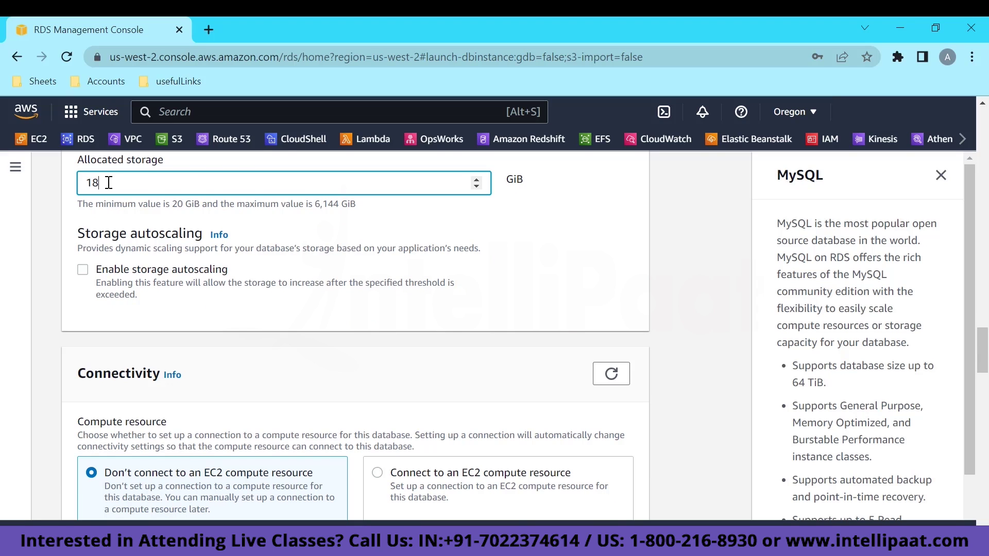
pyautogui.press('BackSpace')
pyautogui.press('BackSpace')
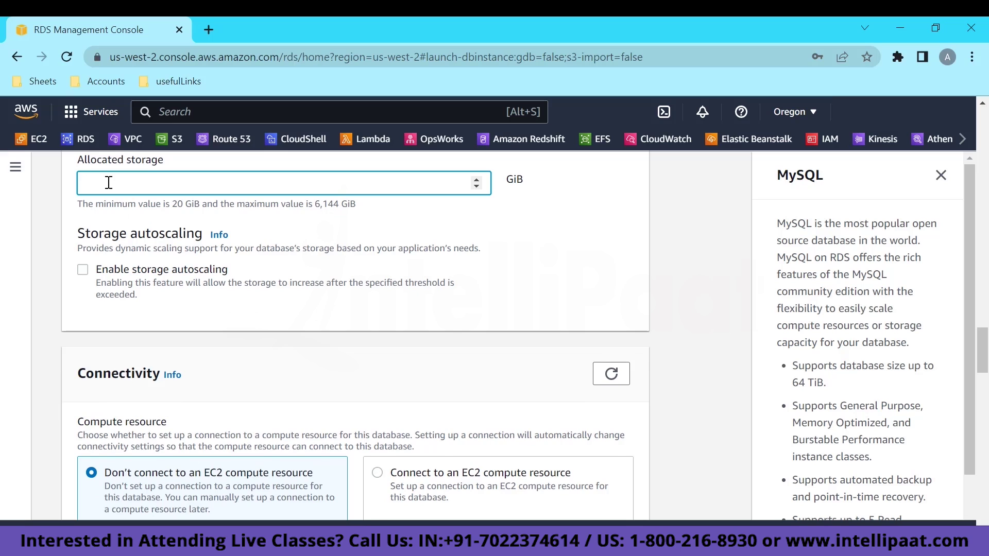
pyautogui.write('10')
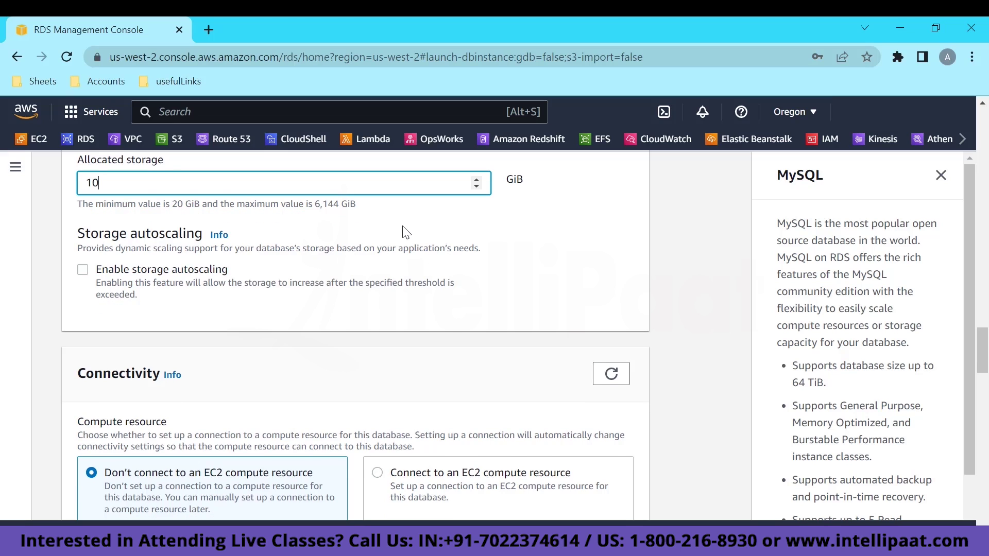
pyautogui.press('BackSpace')
pyautogui.press('BackSpace')
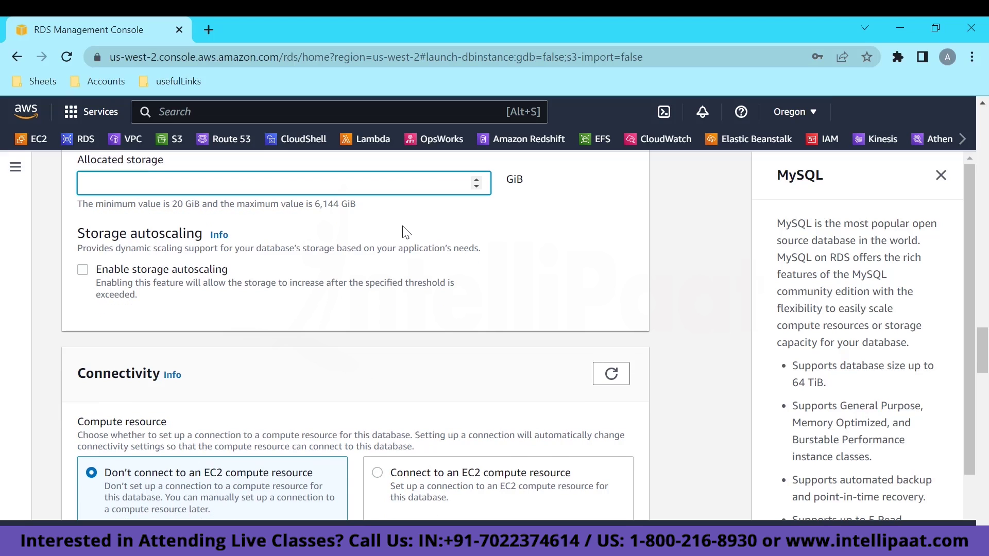
pyautogui.write('20')
pyautogui.click(508, 225)
pyautogui.scroll(3, 507, 225)
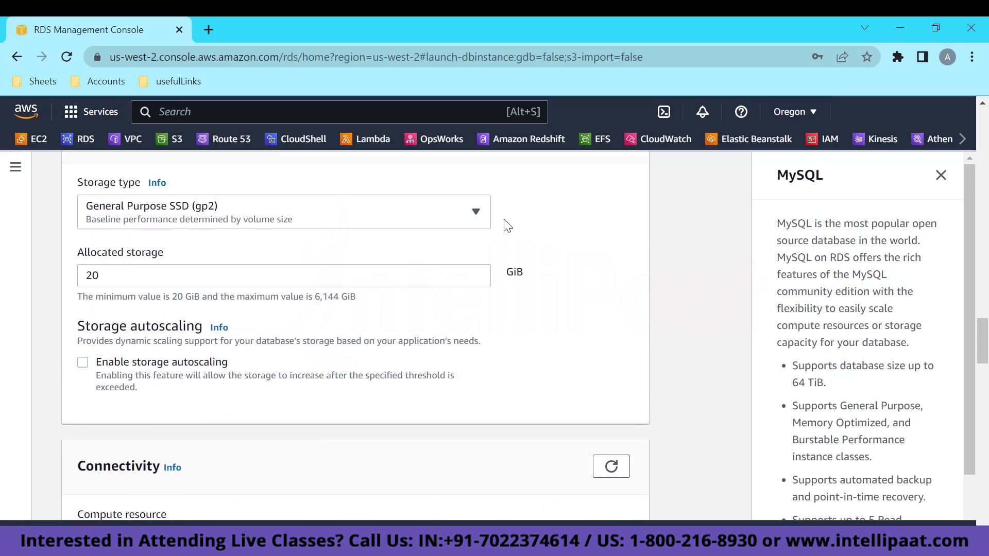
pyautogui.scroll(7, 507, 225)
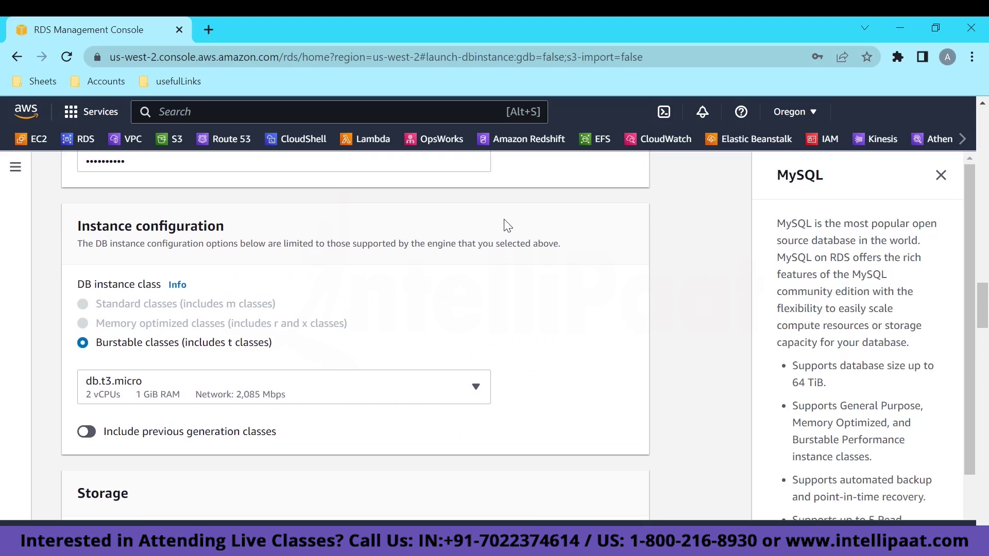
pyautogui.scroll(-12, 507, 225)
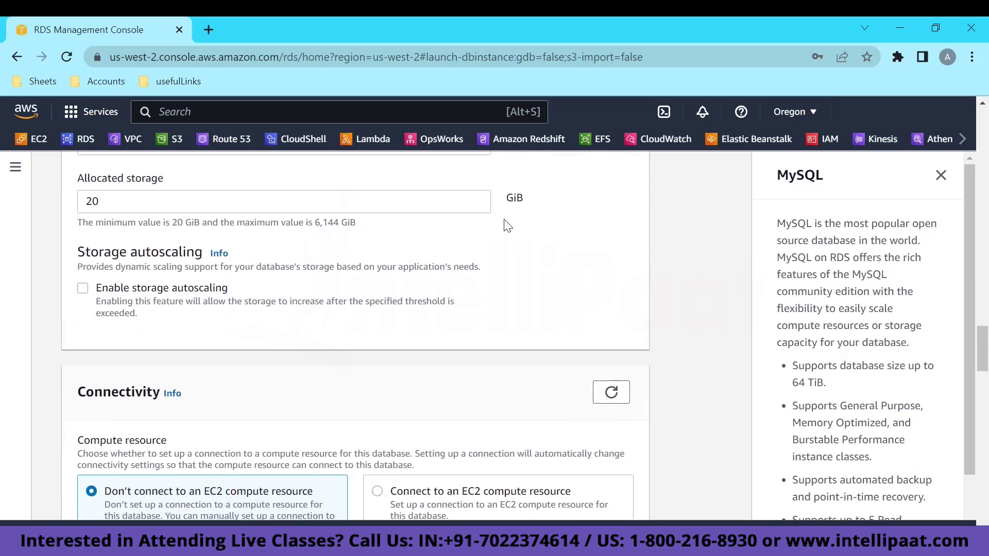
# - Set Public access to Yes for the database
pyautogui.scroll(-1, 505, 222)
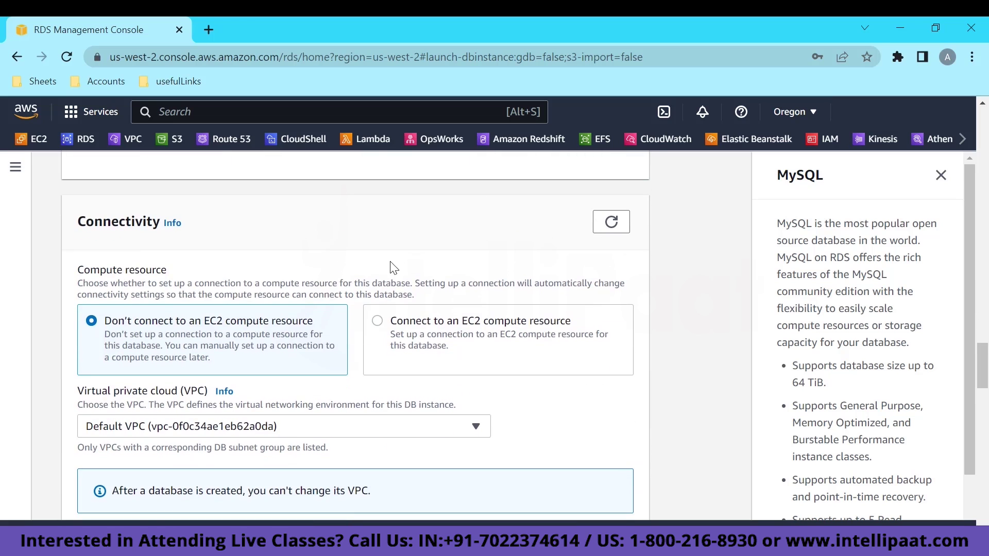
pyautogui.scroll(-3, 391, 266)
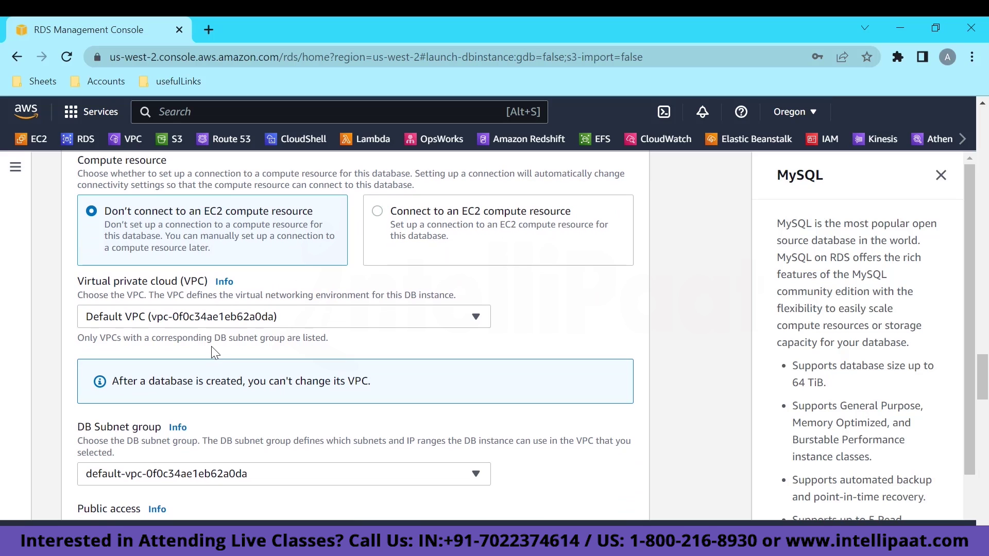
pyautogui.scroll(-1, 211, 309)
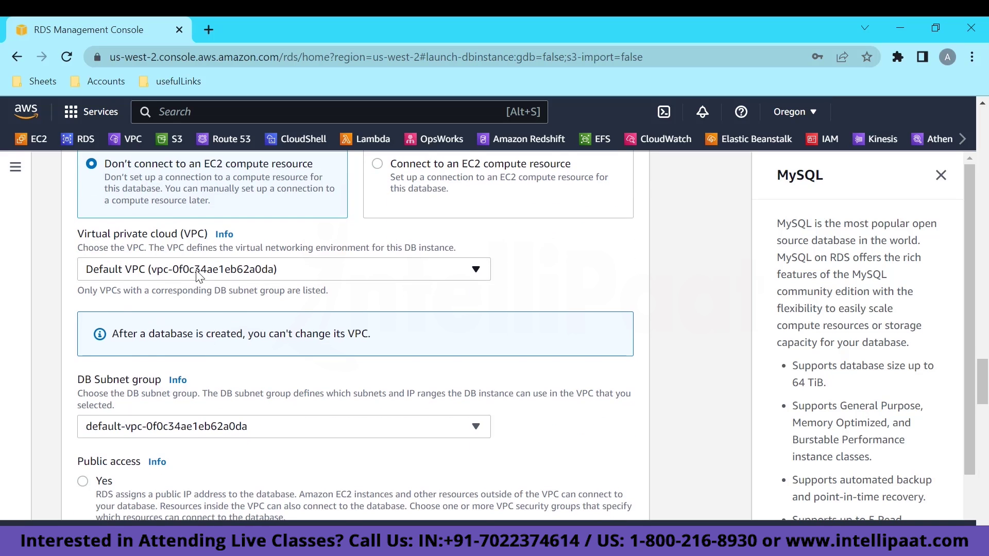
pyautogui.scroll(-1, 198, 277)
pyautogui.scroll(-3, 197, 277)
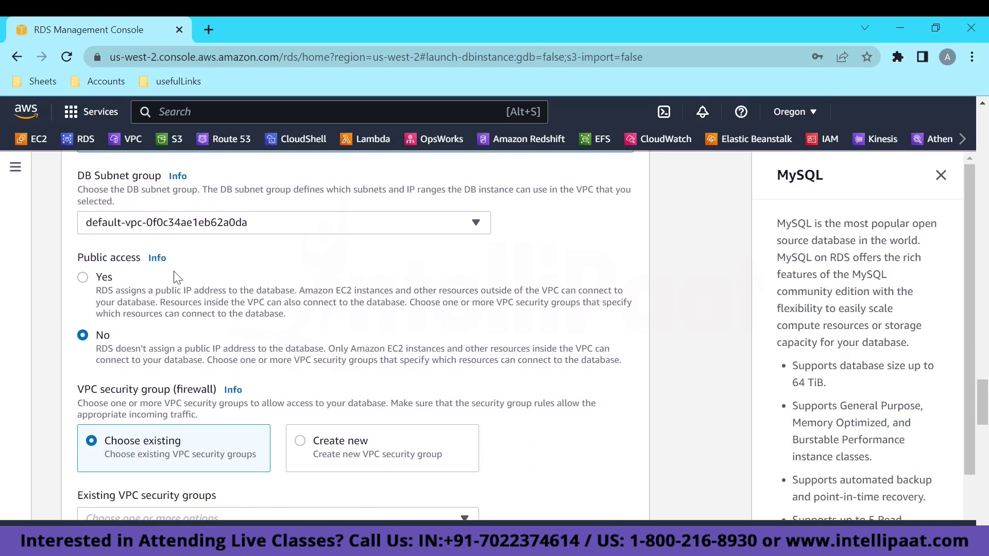
pyautogui.click(105, 279)
# - Expand the Additional configuration section
pyautogui.scroll(-3, 199, 330)
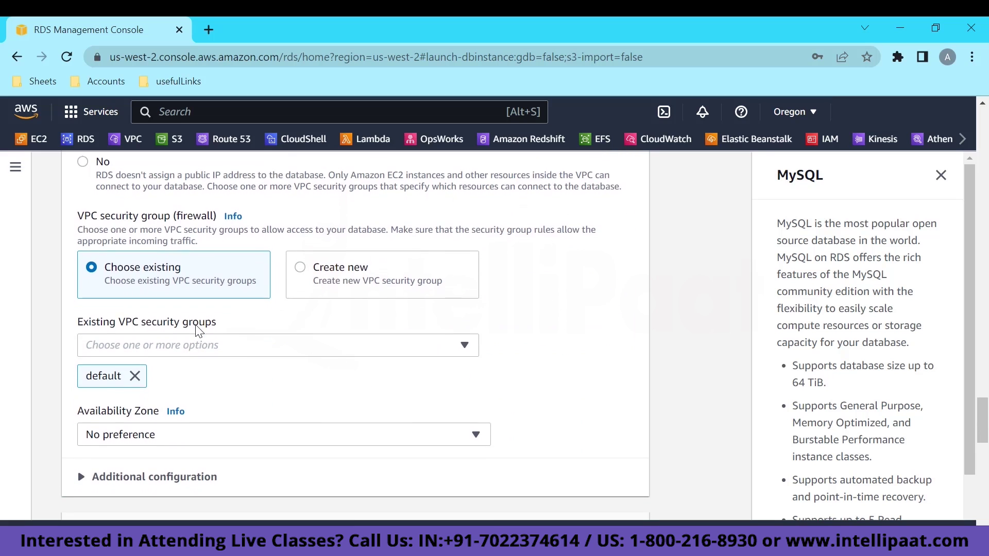
pyautogui.scroll(-5, 165, 367)
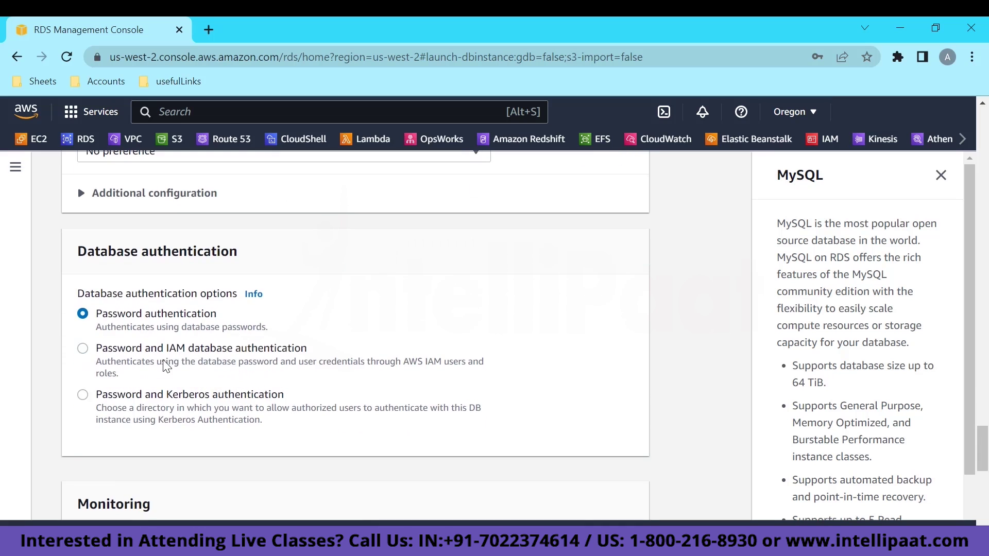
pyautogui.scroll(-3, 165, 365)
pyautogui.scroll(1, 164, 364)
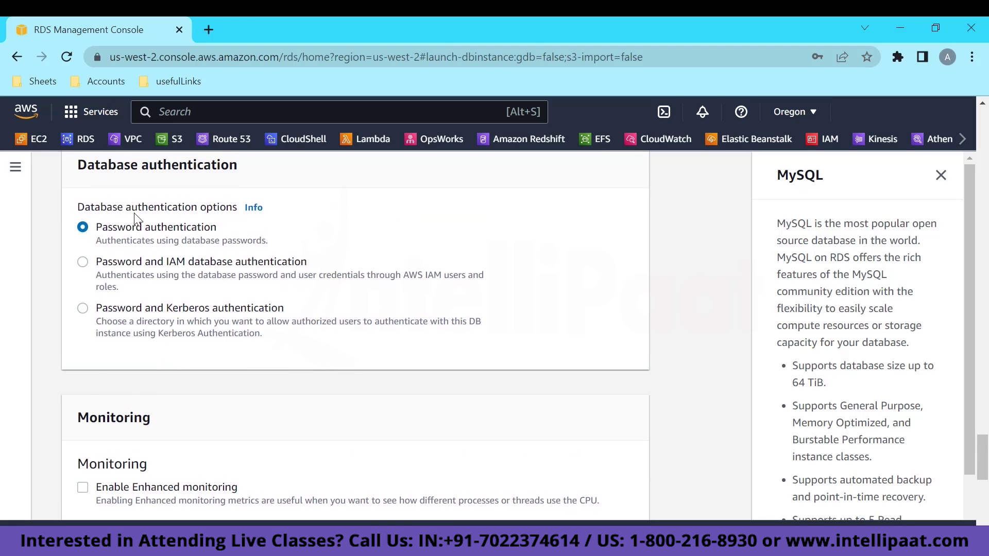
pyautogui.scroll(-5, 135, 219)
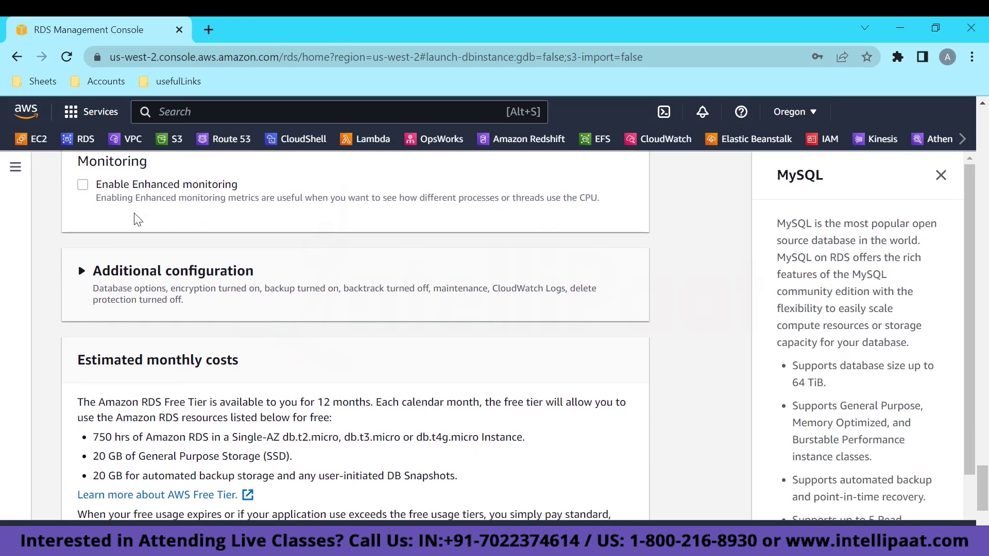
pyautogui.scroll(-1, 135, 215)
pyautogui.scroll(1, 135, 214)
pyautogui.scroll(-3, 135, 215)
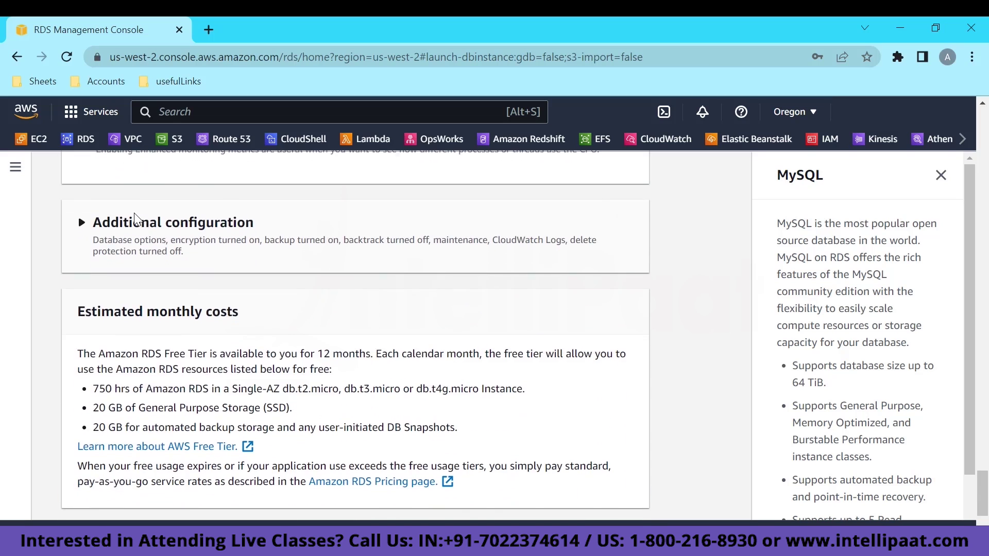
pyautogui.click(125, 174)
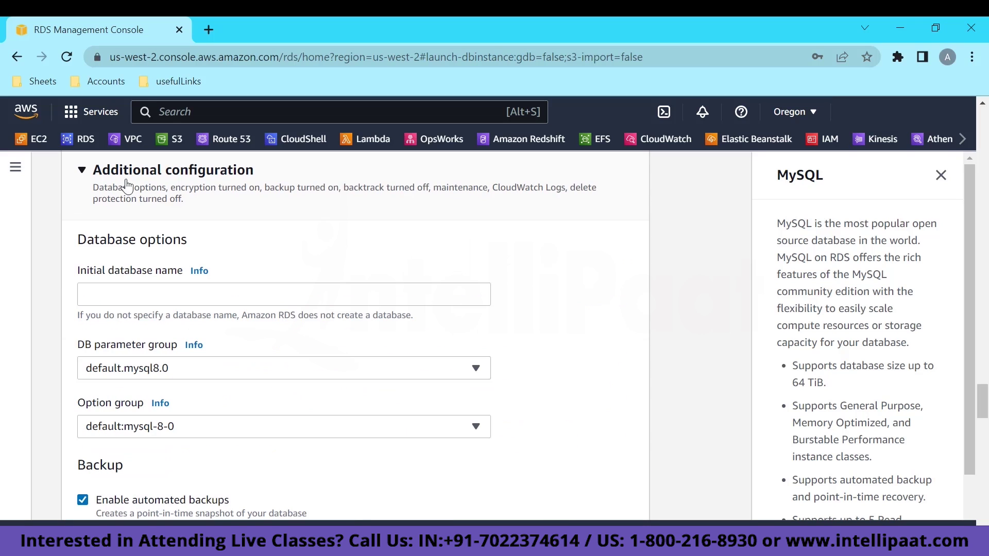
# - Set the initial database name to myDatabase
pyautogui.click(153, 297)
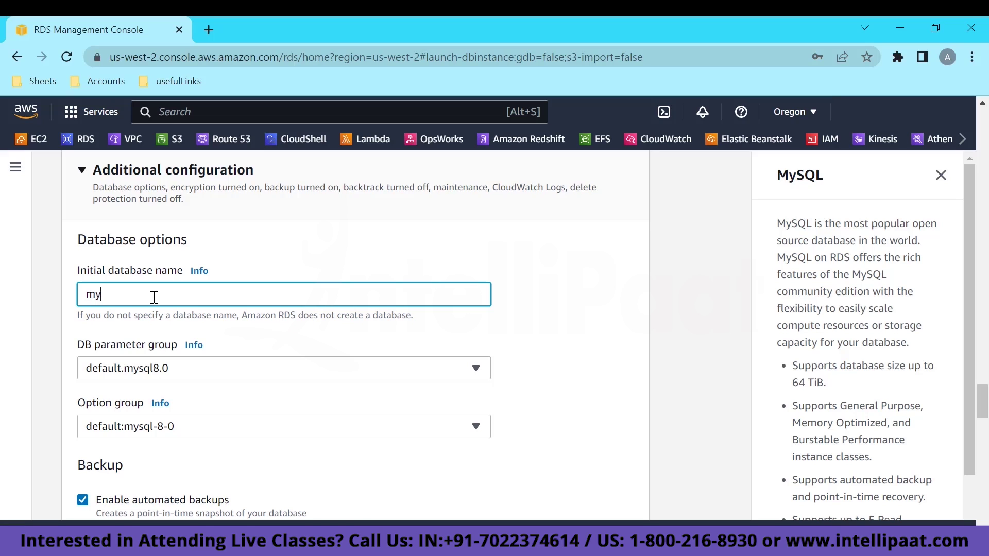
pyautogui.write('myDatabase')
pyautogui.scroll(-1, 153, 297)
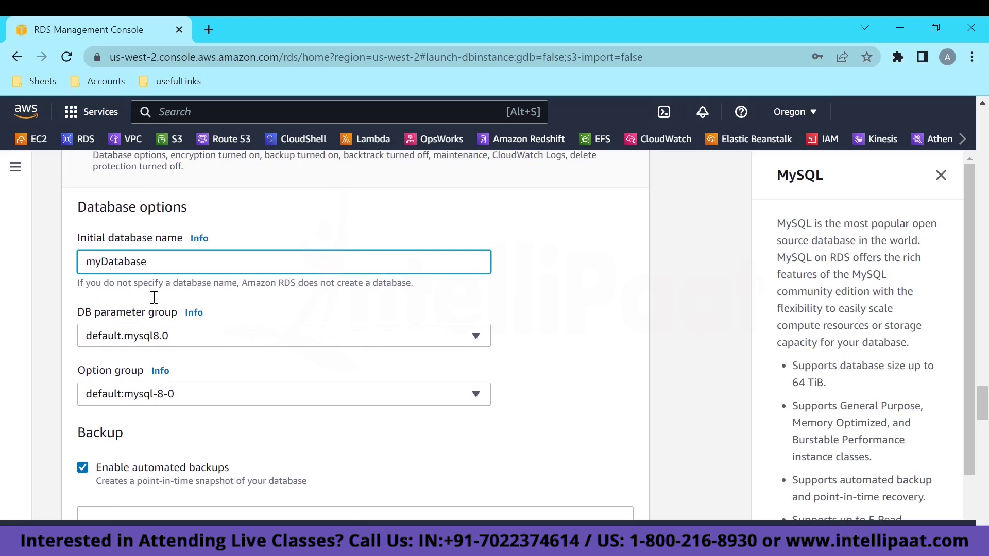
pyautogui.scroll(1, 154, 297)
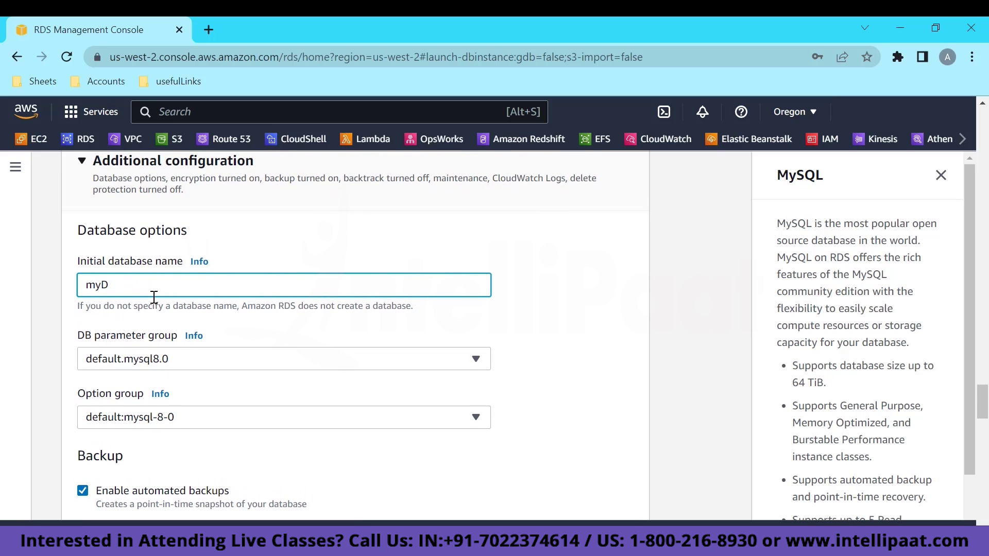
pyautogui.write('ata')
# - Disable automated backups and encryption, keeping auto minor version upgrade enabled
pyautogui.scroll(-4, 154, 297)
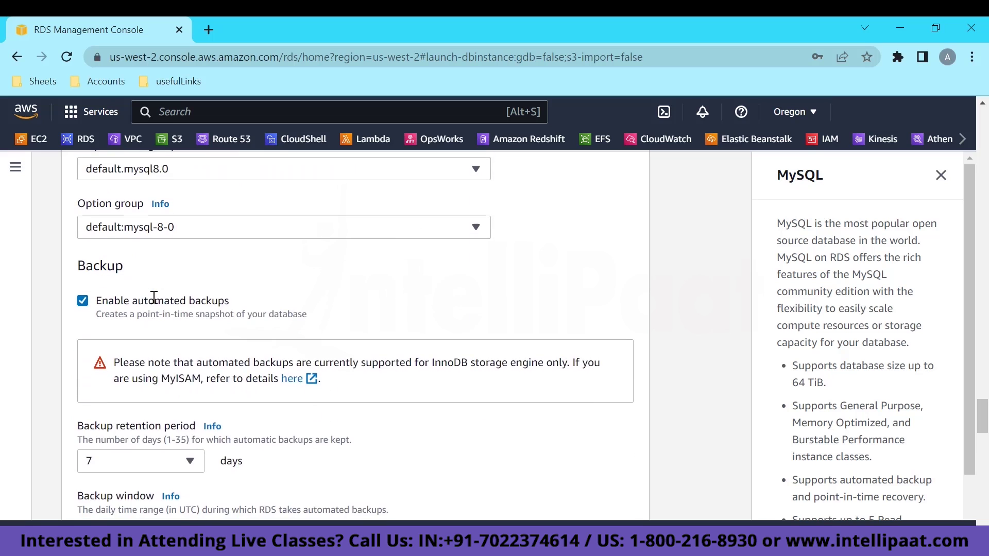
pyautogui.scroll(-1, 154, 297)
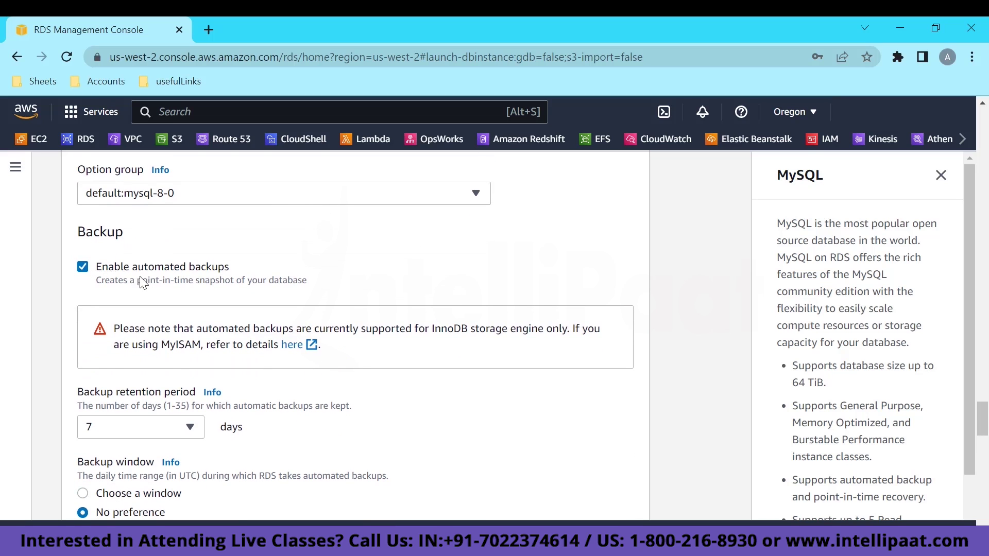
pyautogui.click(139, 279)
pyautogui.scroll(-1, 180, 308)
pyautogui.scroll(-3, 180, 307)
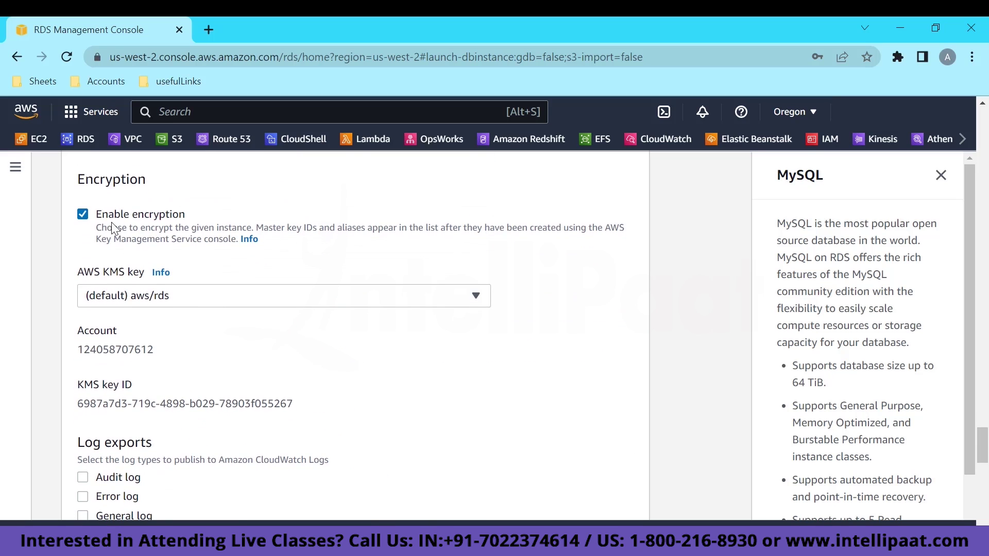
pyautogui.click(83, 217)
pyautogui.scroll(-8, 155, 294)
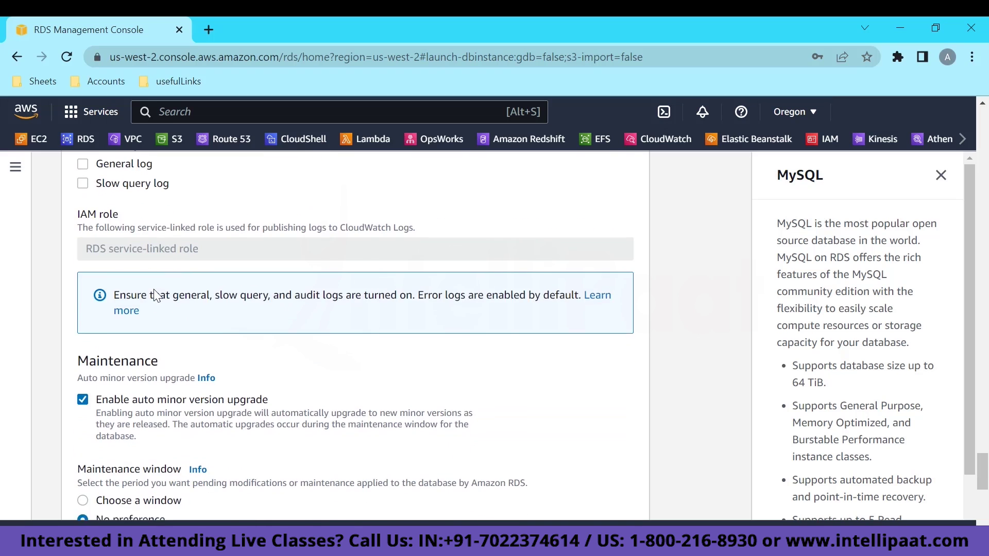
pyautogui.click(83, 306)
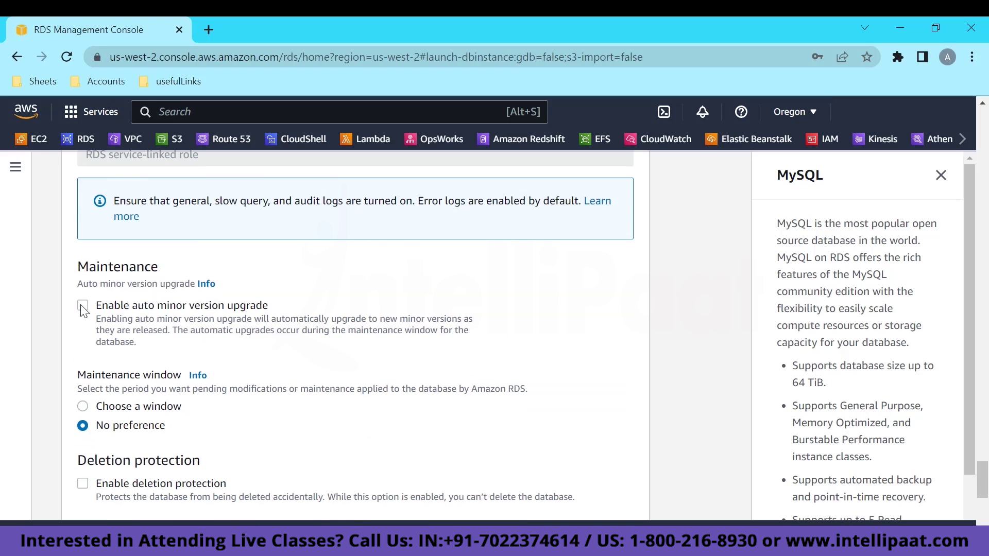
pyautogui.click(83, 305)
pyautogui.scroll(-2, 170, 353)
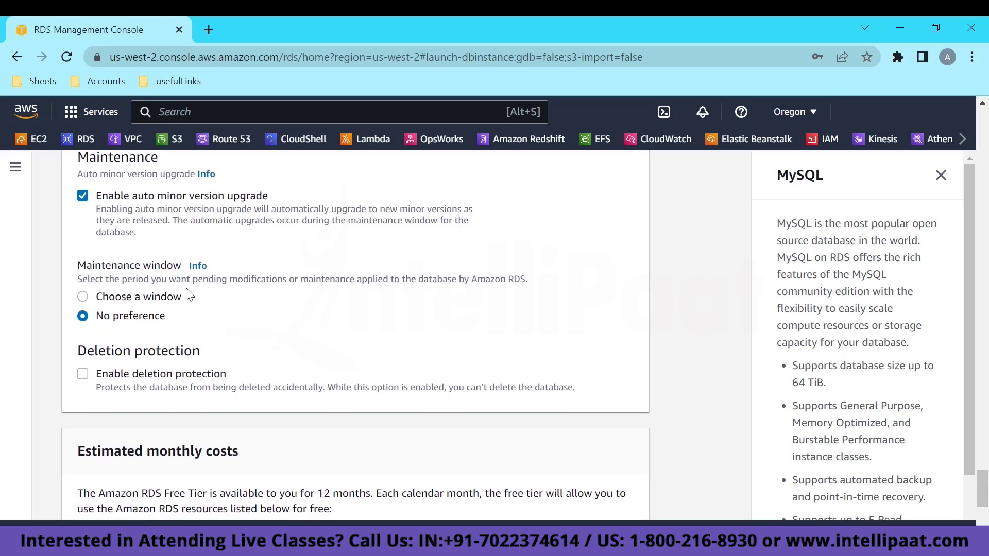
pyautogui.scroll(-2, 181, 352)
pyautogui.scroll(-3, 181, 352)
pyautogui.scroll(15, 181, 352)
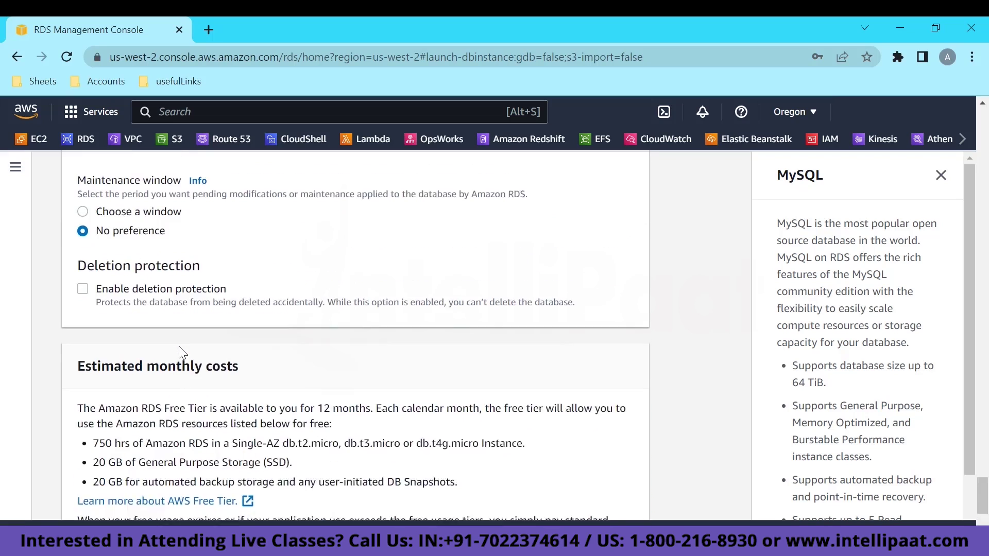
pyautogui.scroll(-12, 181, 352)
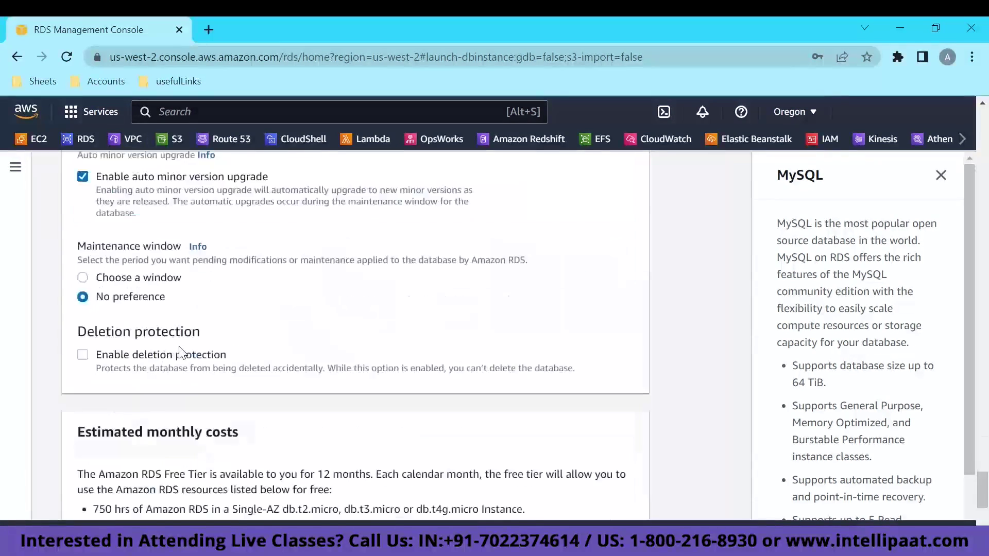
# - Create the mysourcedatabase instance, then begin creating another database
pyautogui.click(561, 484)
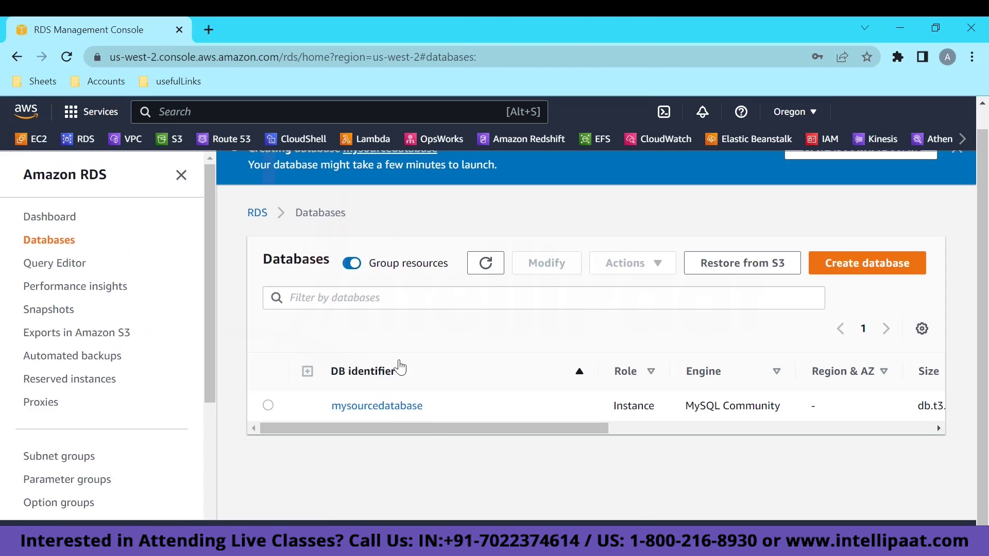
pyautogui.click(624, 266)
pyautogui.click(877, 273)
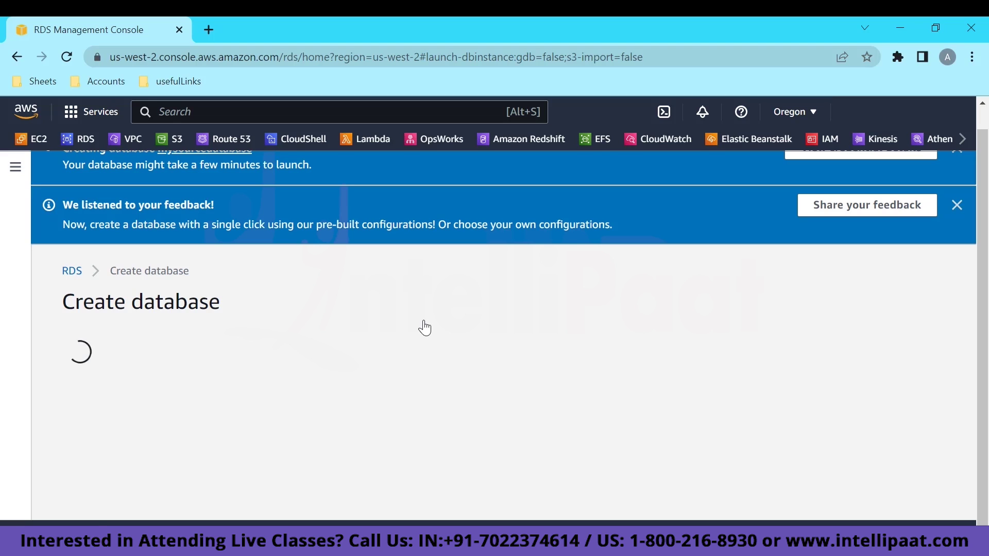
# - Choose the MySQL engine and set the DB instance identifier to myTargetDatabase
pyautogui.scroll(-4, 424, 328)
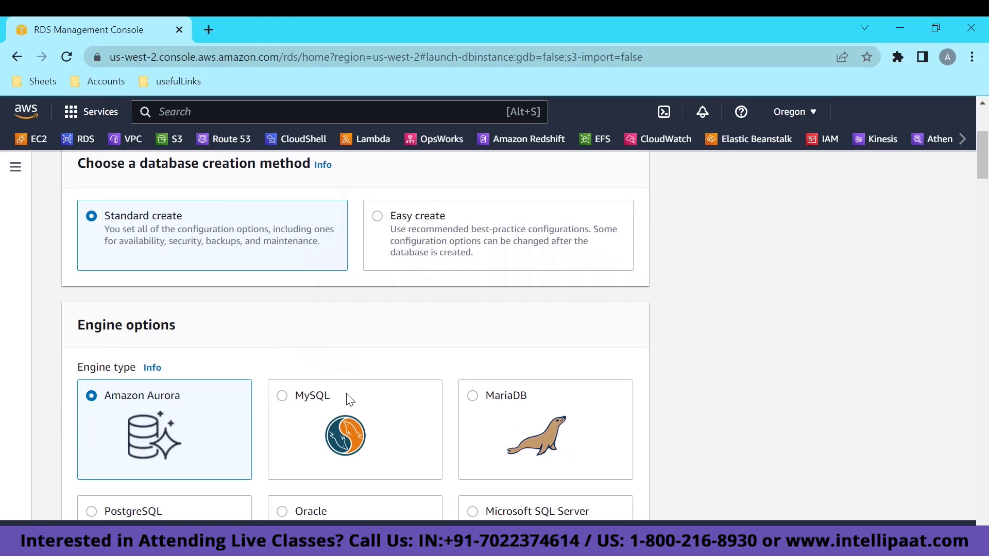
pyautogui.click(350, 400)
pyautogui.scroll(-10, 348, 400)
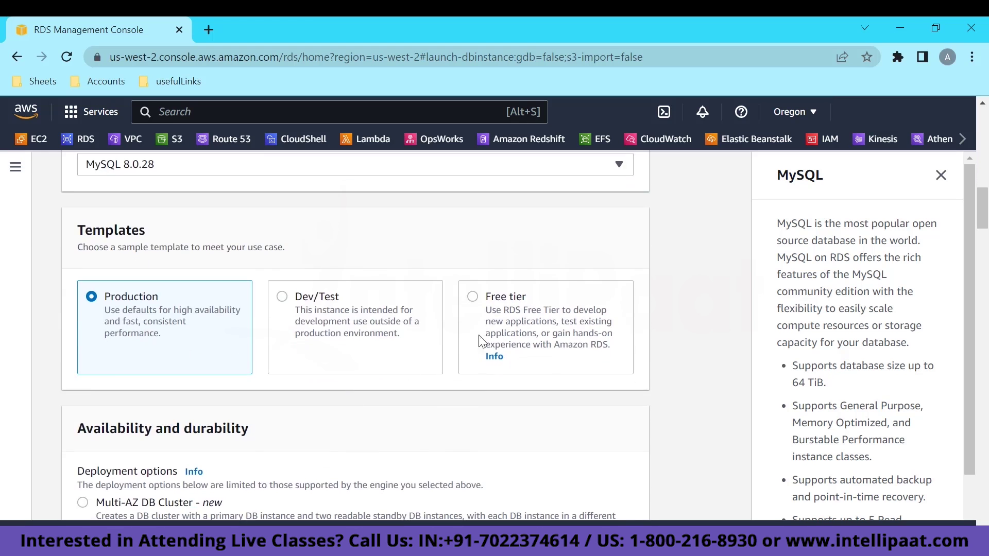
pyautogui.scroll(-1, 434, 402)
pyautogui.scroll(-7, 436, 405)
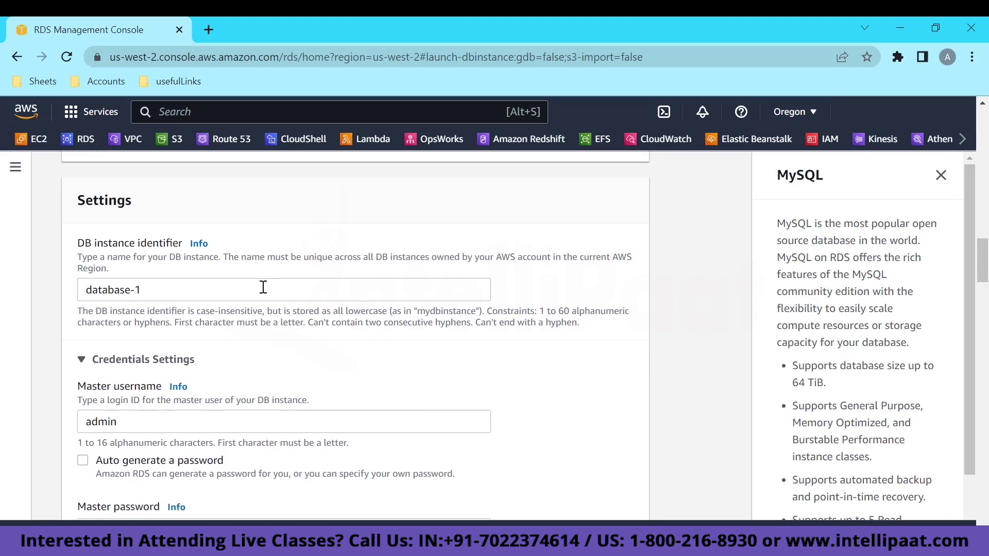
pyautogui.click(262, 288)
pyautogui.hotkey('ctrl', 'a')
pyautogui.write('my')
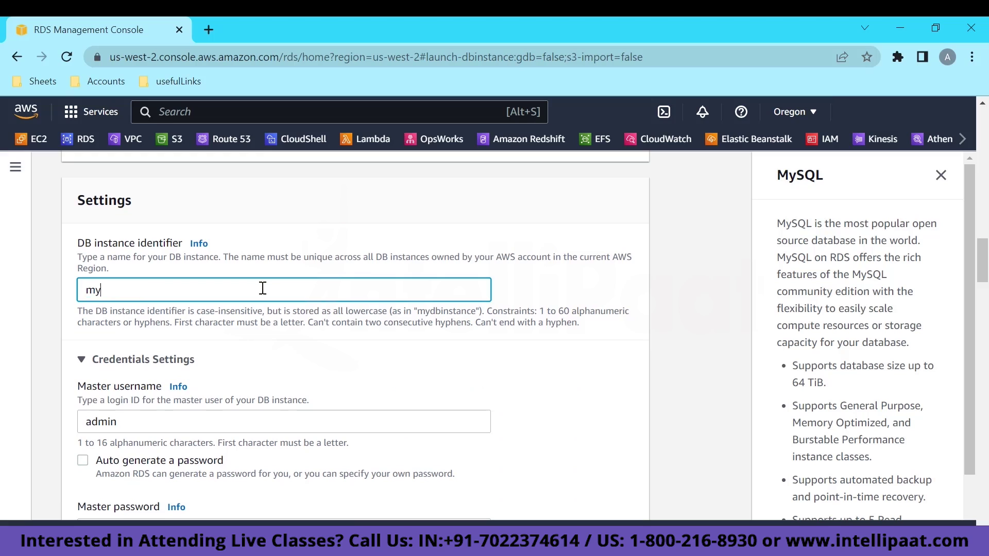
pyautogui.write('TargetDatabase')
pyautogui.scroll(-1, 262, 289)
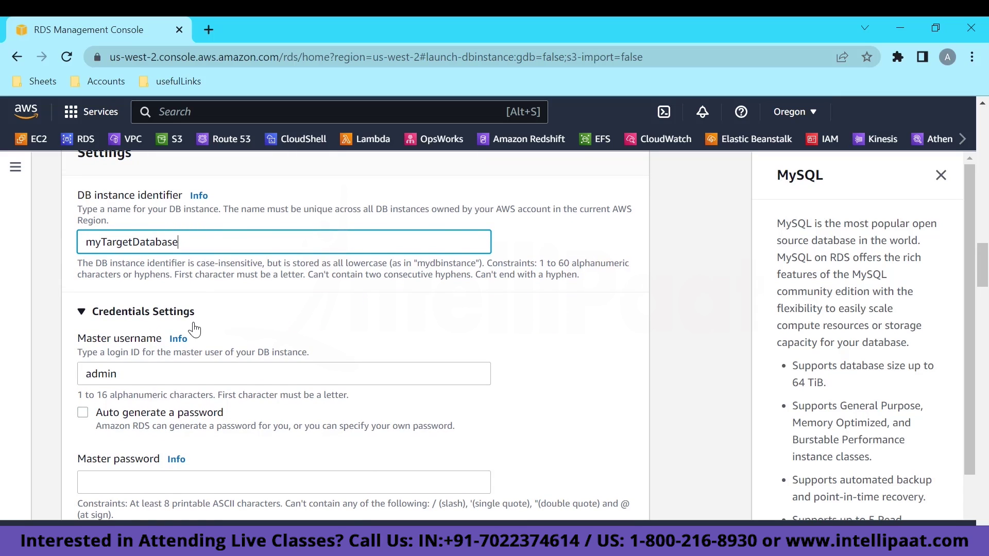
pyautogui.scroll(-2, 194, 329)
# - Enter the master password and its matching confirmation
pyautogui.scroll(-1, 194, 329)
pyautogui.click(183, 361)
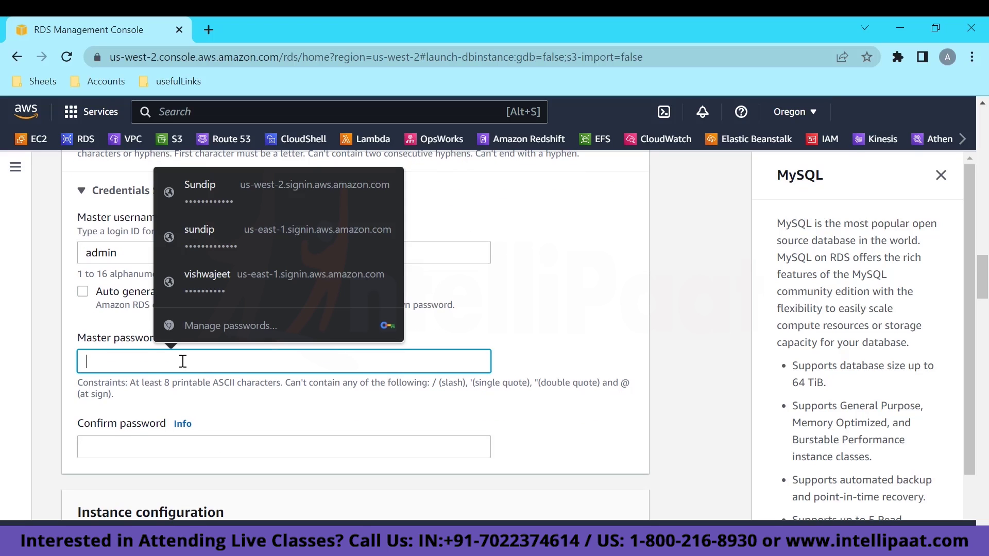
pyautogui.write('•')
pyautogui.click(168, 446)
pyautogui.write('••••••••••')
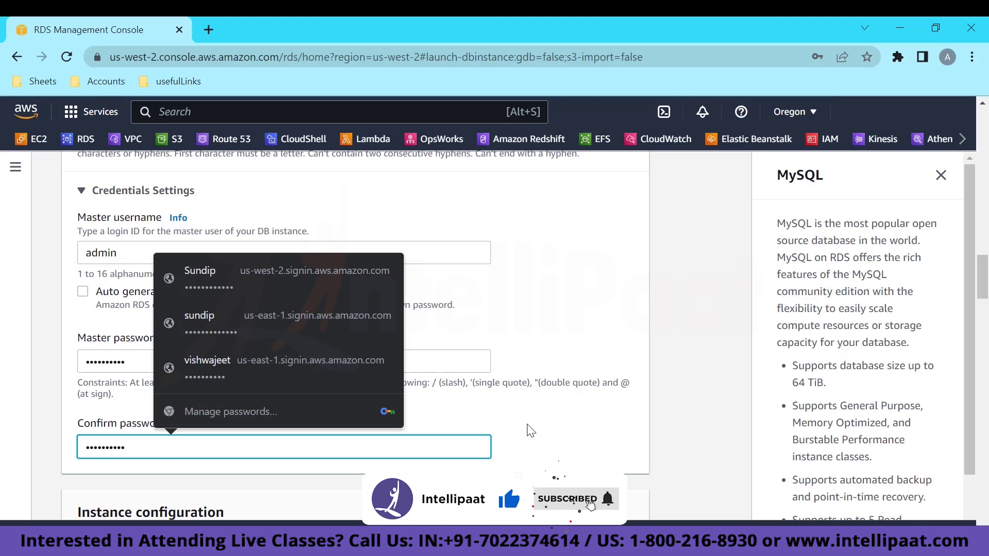
# - Change allocated storage to 20 GiB
pyautogui.scroll(-2, 564, 425)
pyautogui.scroll(-1, 563, 426)
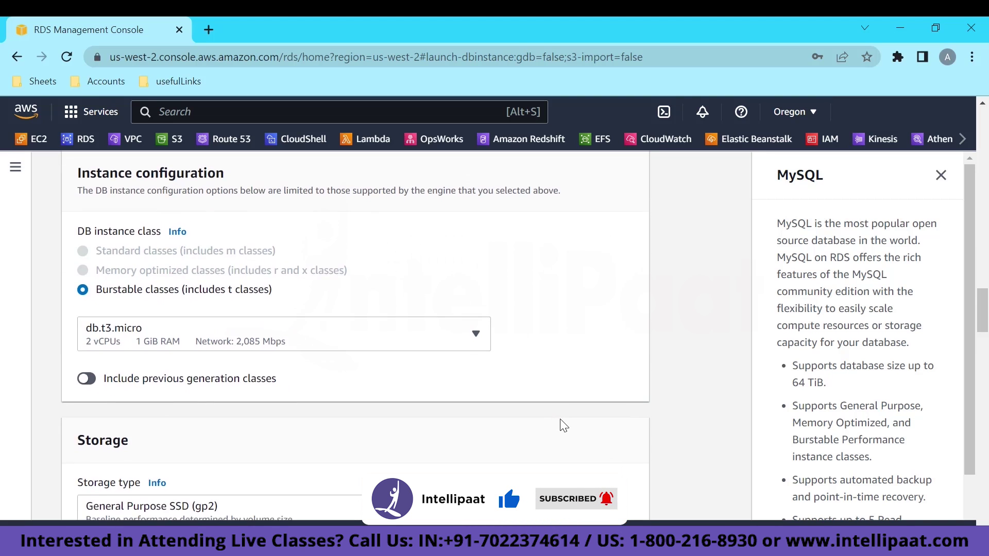
pyautogui.scroll(-4, 564, 426)
pyautogui.scroll(1, 564, 425)
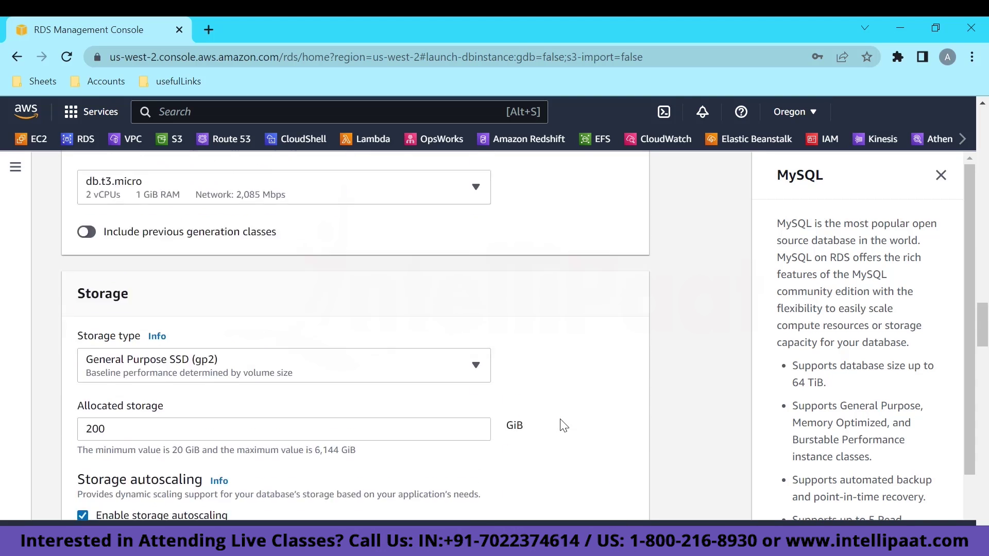
pyautogui.scroll(-2, 563, 425)
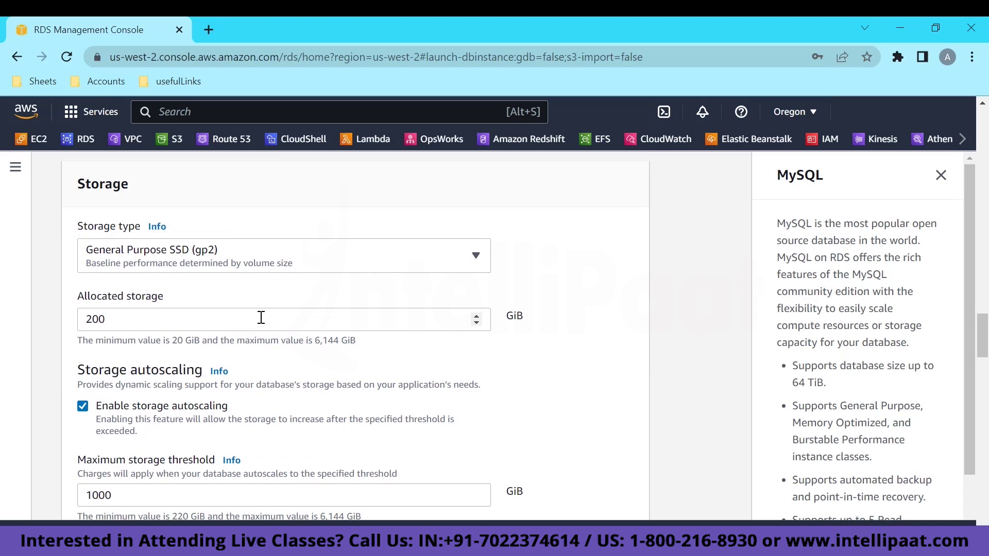
pyautogui.click(261, 318)
pyautogui.press('BackSpace')
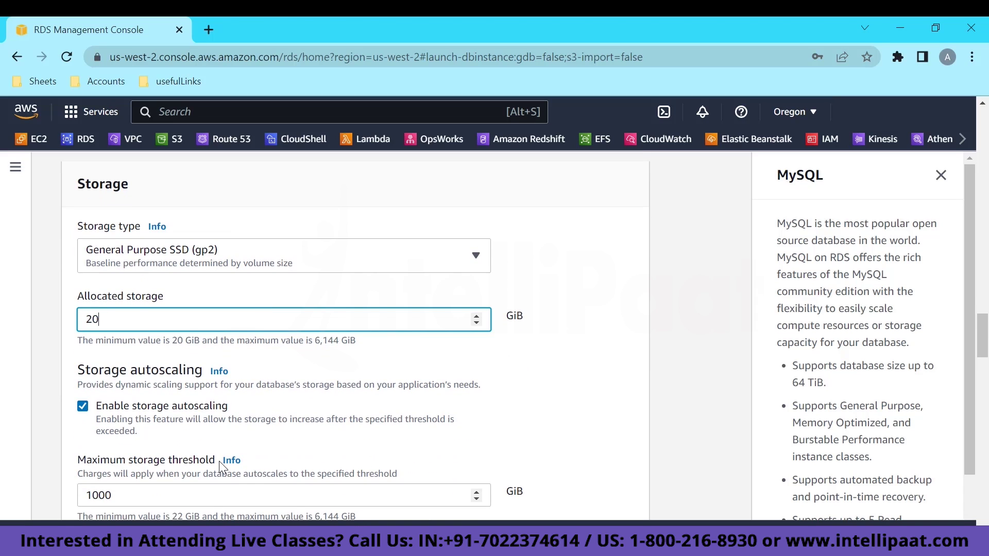
# - Turn off storage autoscaling and set Public access to Yes
pyautogui.click(82, 407)
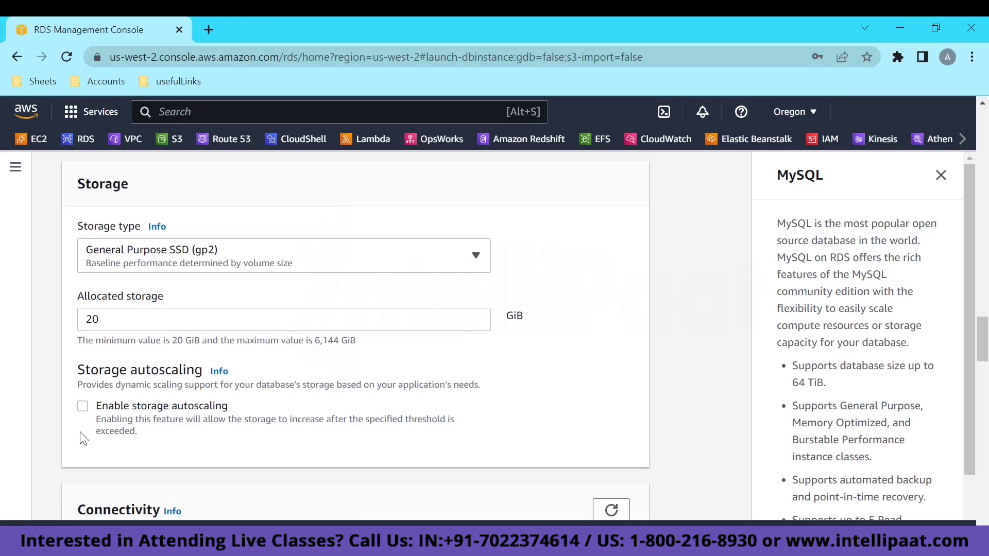
pyautogui.scroll(-5, 80, 434)
pyautogui.scroll(-6, 82, 438)
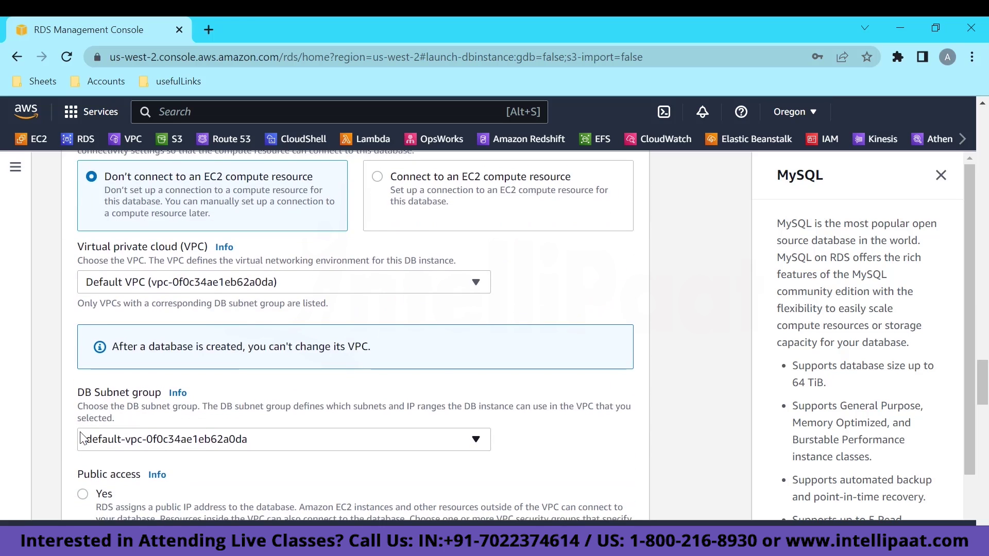
pyautogui.click(84, 268)
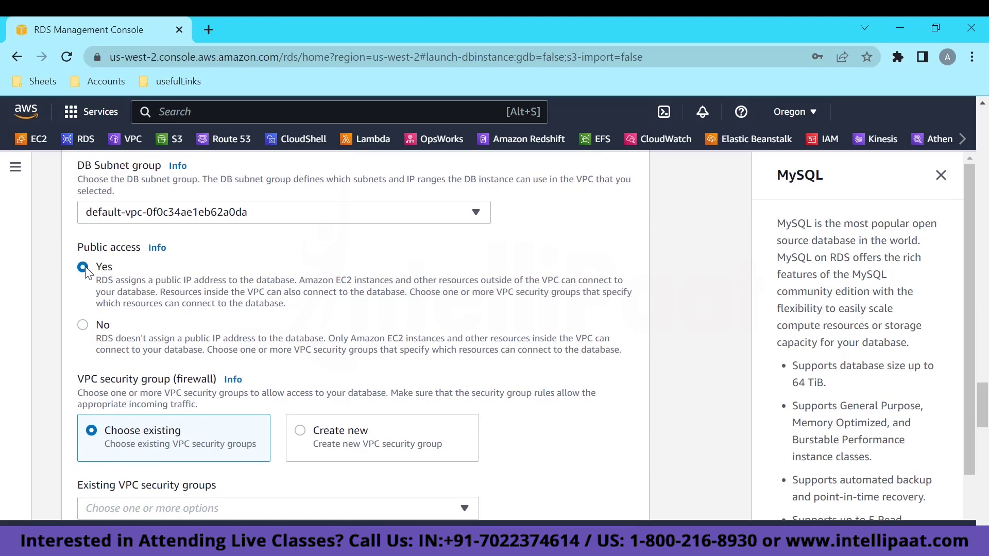
# - Expand Additional configuration and enter an initial database name
pyautogui.scroll(-3, 159, 299)
pyautogui.scroll(-9, 160, 299)
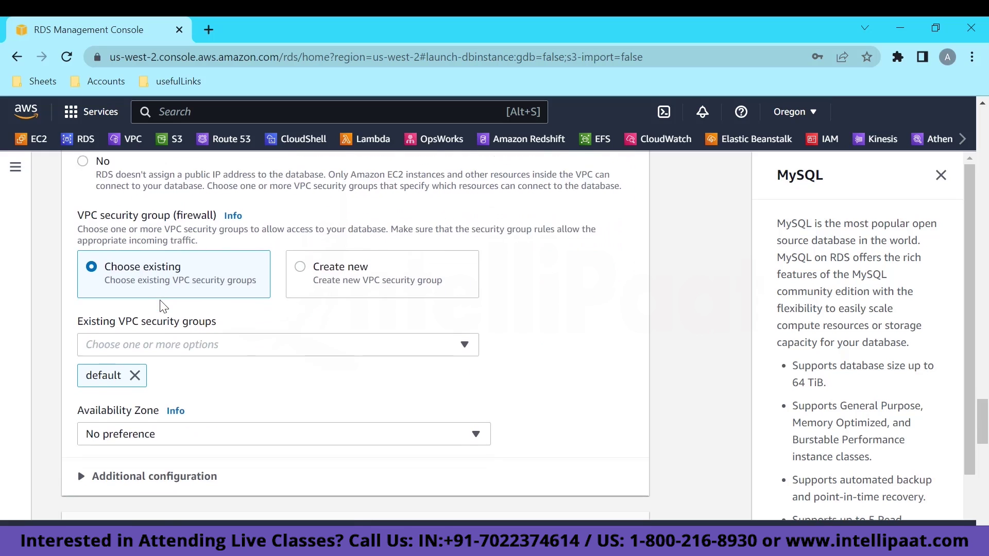
pyautogui.scroll(-5, 159, 299)
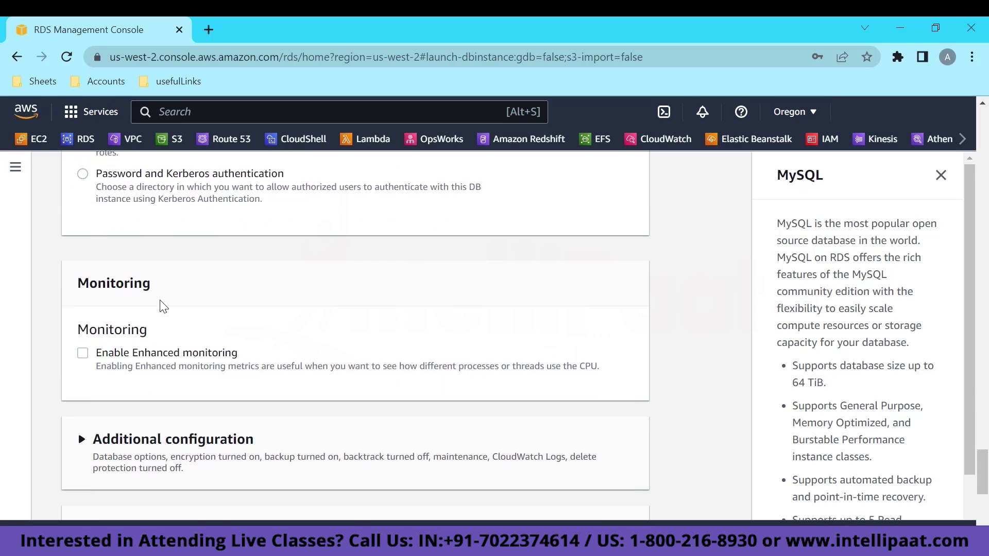
pyautogui.click(140, 251)
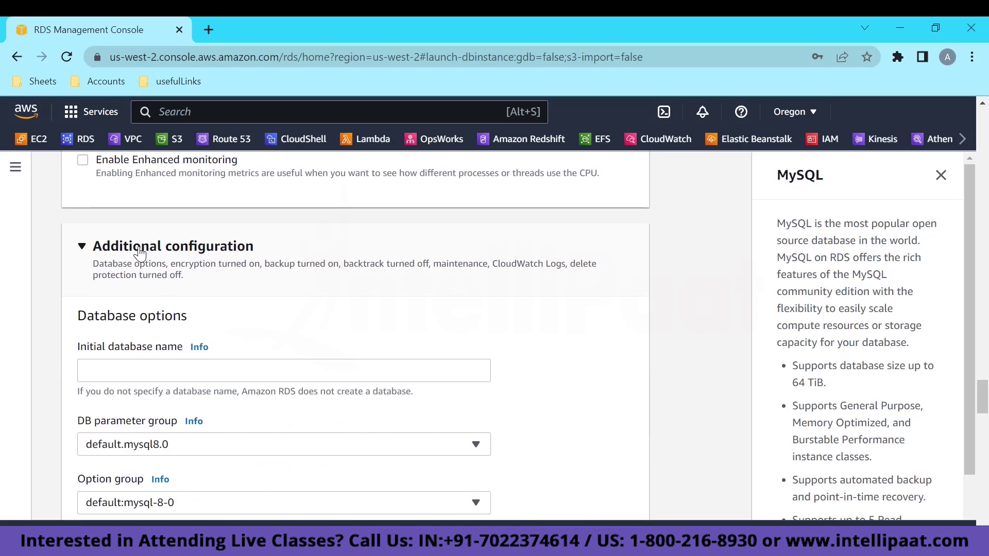
pyautogui.scroll(-1, 155, 291)
pyautogui.click(140, 320)
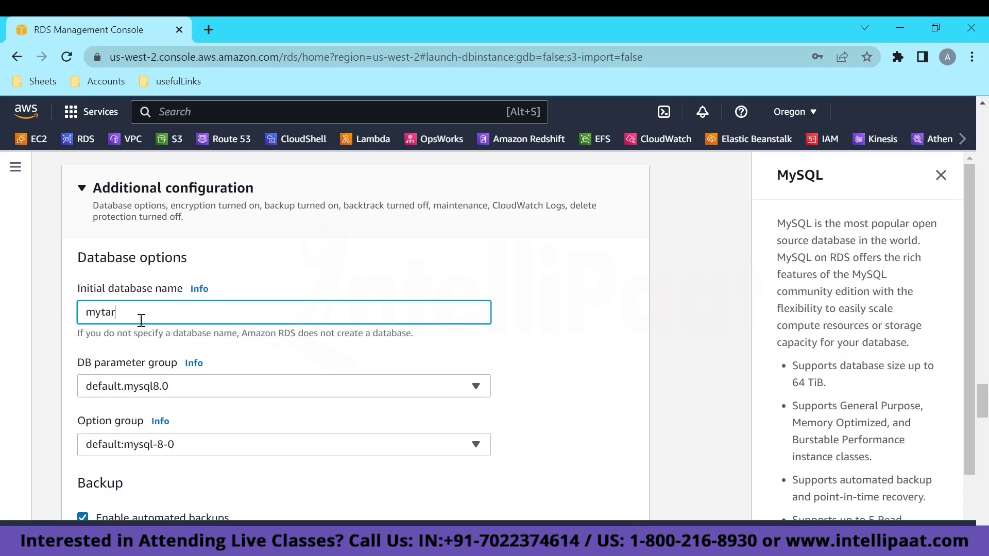
pyautogui.write('myta')
pyautogui.press('BackSpace')
pyautogui.press('BackSpace')
pyautogui.press('BackSpace')
pyautogui.click(443, 252)
# - Disable automated backups and encryption, then create the database
pyautogui.scroll(-6, 443, 252)
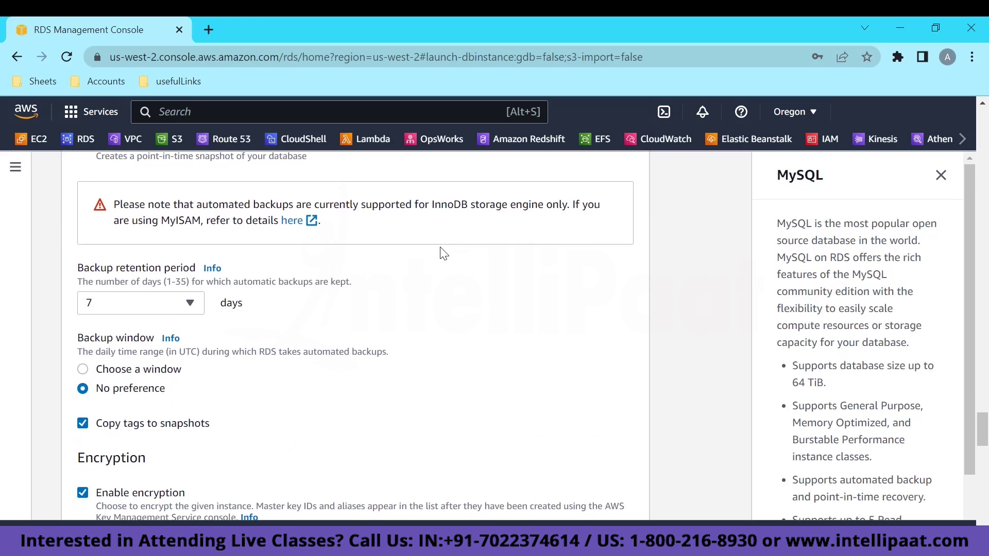
pyautogui.scroll(3, 443, 252)
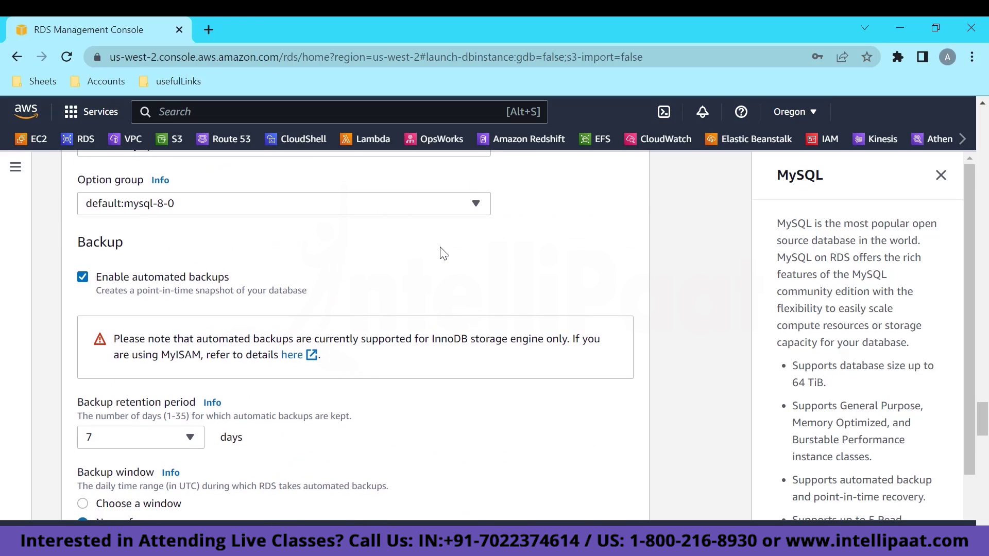
pyautogui.click(84, 281)
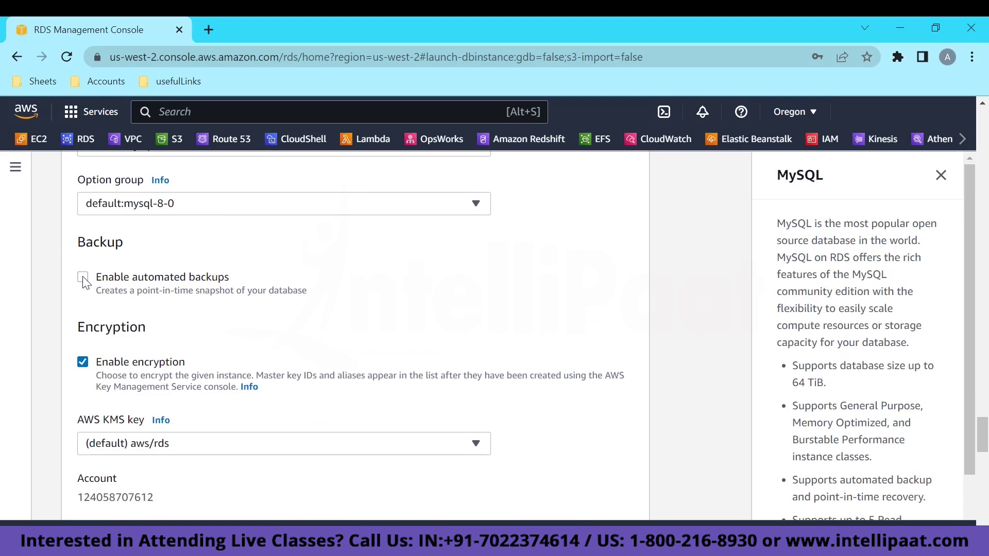
pyautogui.scroll(-3, 200, 320)
pyautogui.click(82, 221)
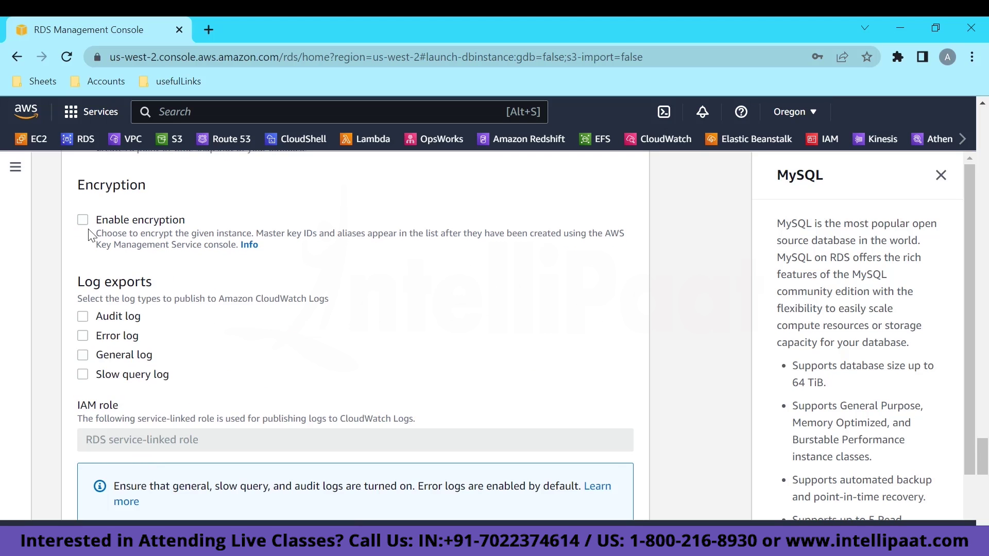
pyautogui.scroll(-6, 156, 381)
pyautogui.scroll(-1, 157, 386)
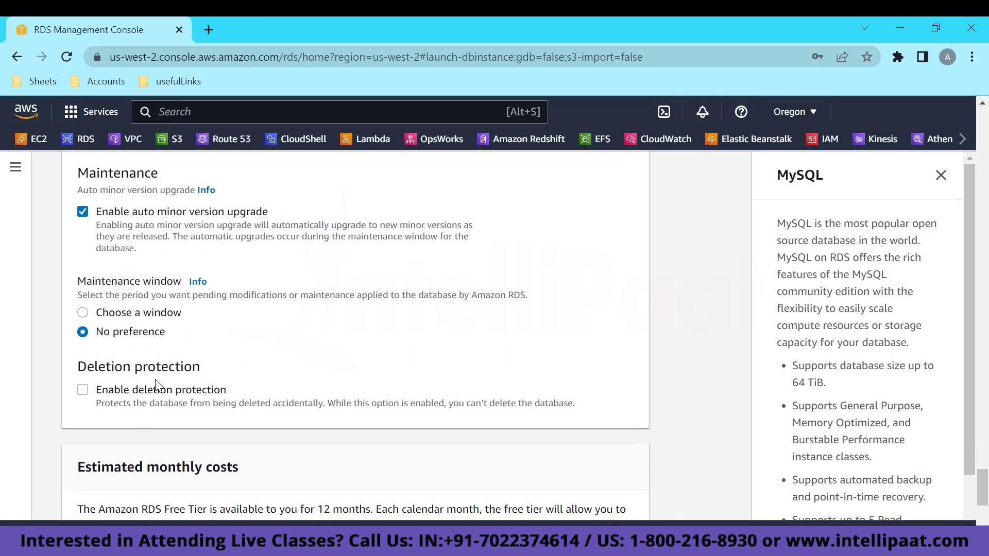
pyautogui.scroll(-4, 165, 415)
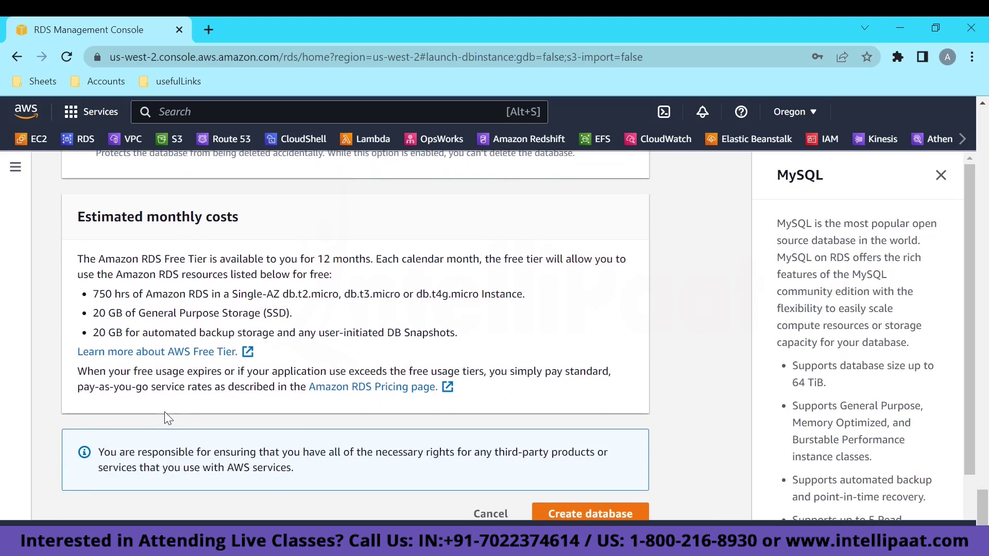
pyautogui.scroll(3, 166, 415)
pyautogui.scroll(-3, 95, 318)
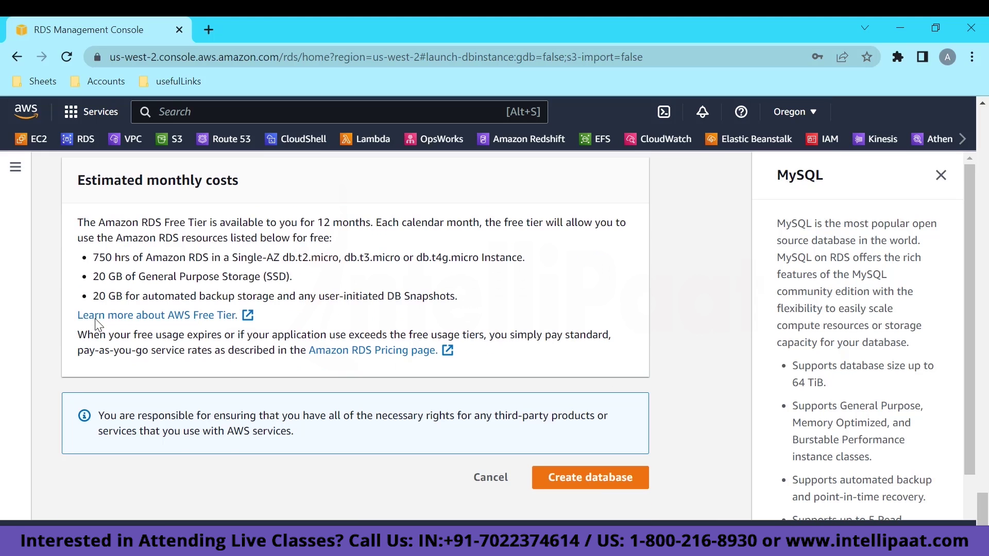
pyautogui.click(554, 480)
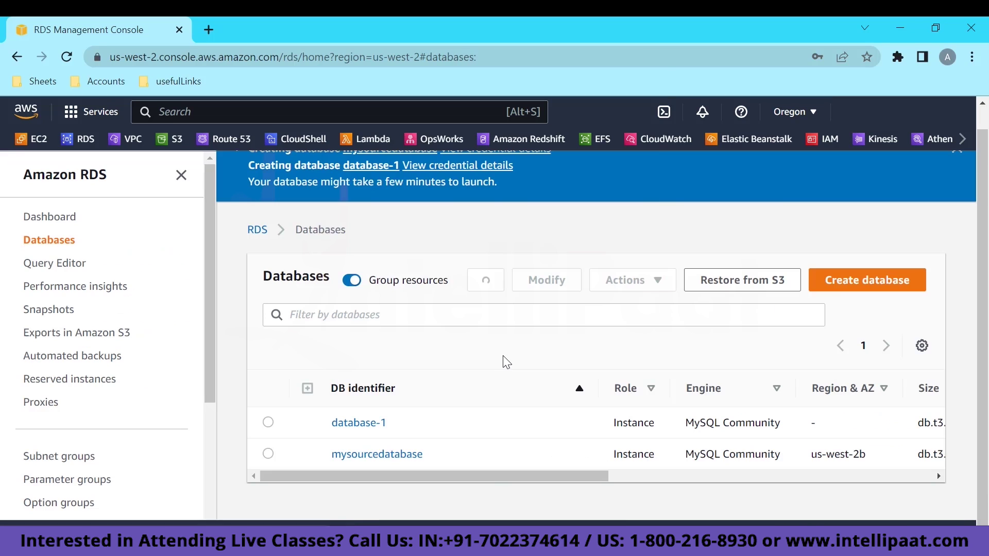
# - Refresh the Databases list and scroll sideways to check database-1's status and zone
pyautogui.click(380, 482)
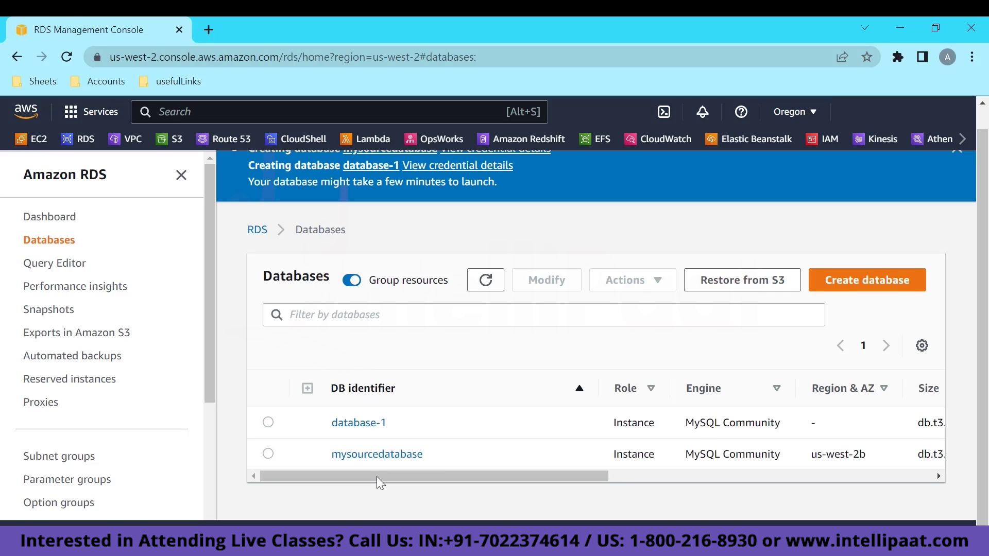
pyautogui.moveTo(377, 477); pyautogui.dragTo(446, 482)
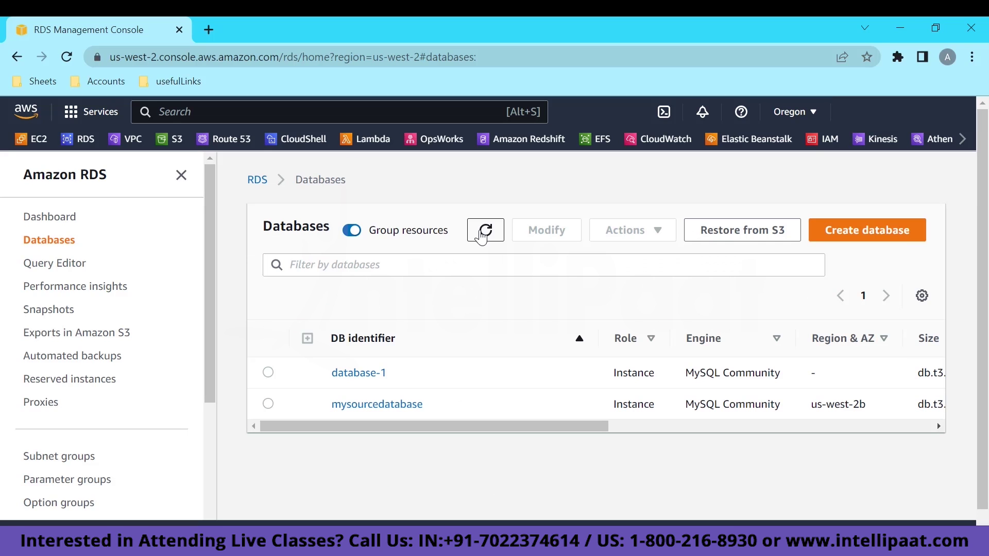
pyautogui.moveTo(422, 426); pyautogui.dragTo(375, 403)
# - Search the console for 'DMS', open Database Migration Service in a new tab and switch to it
pyautogui.click(257, 115)
pyautogui.write('DMS')
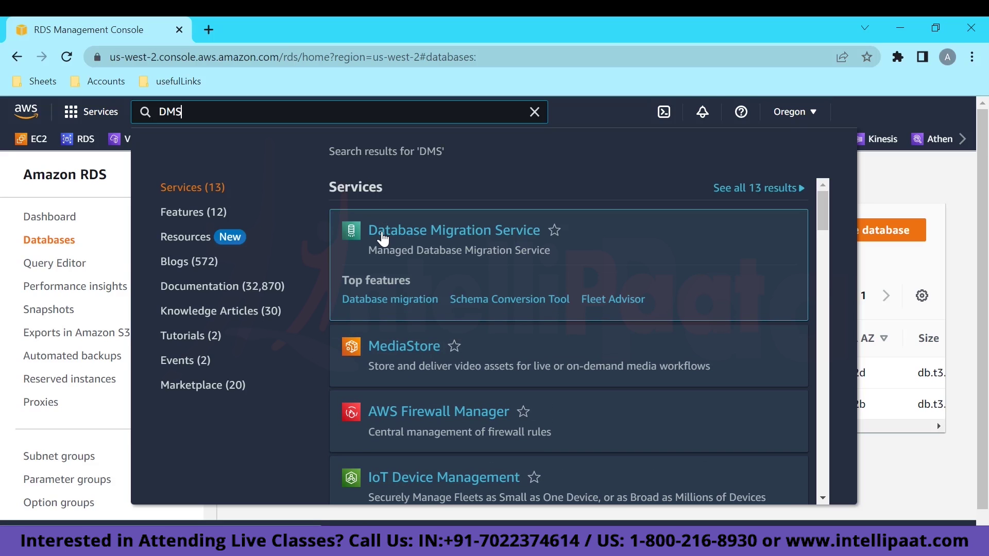
pyautogui.middleClick(382, 231)
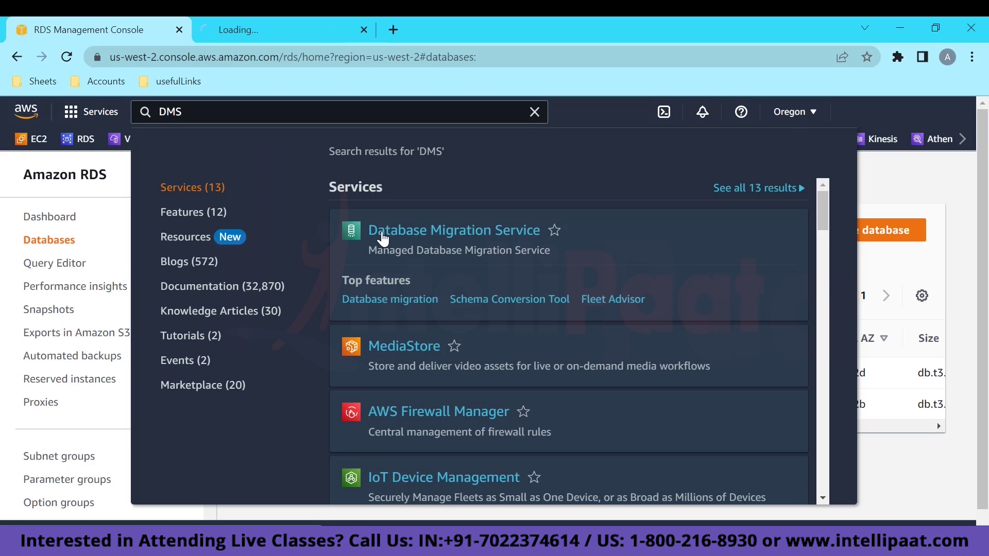
pyautogui.click(535, 113)
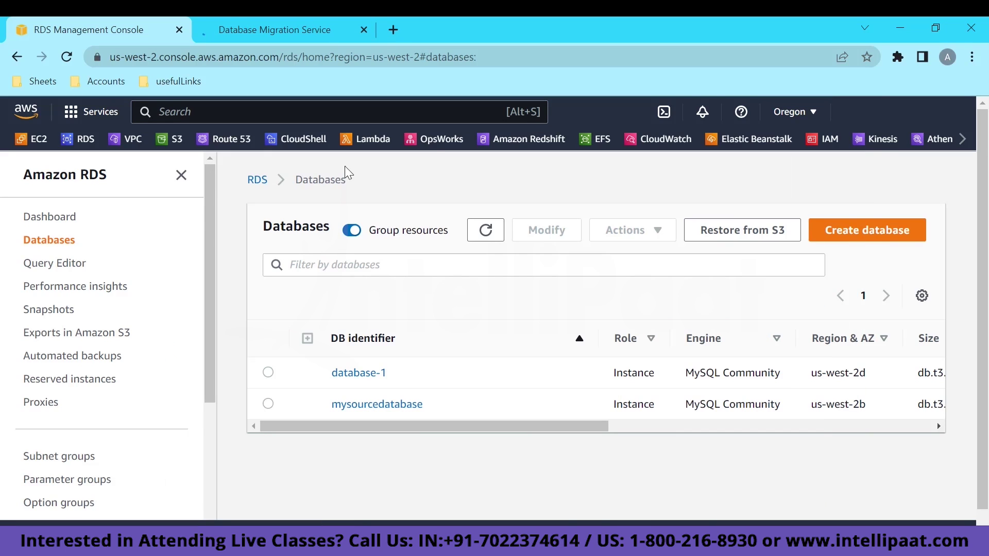
pyautogui.click(245, 17)
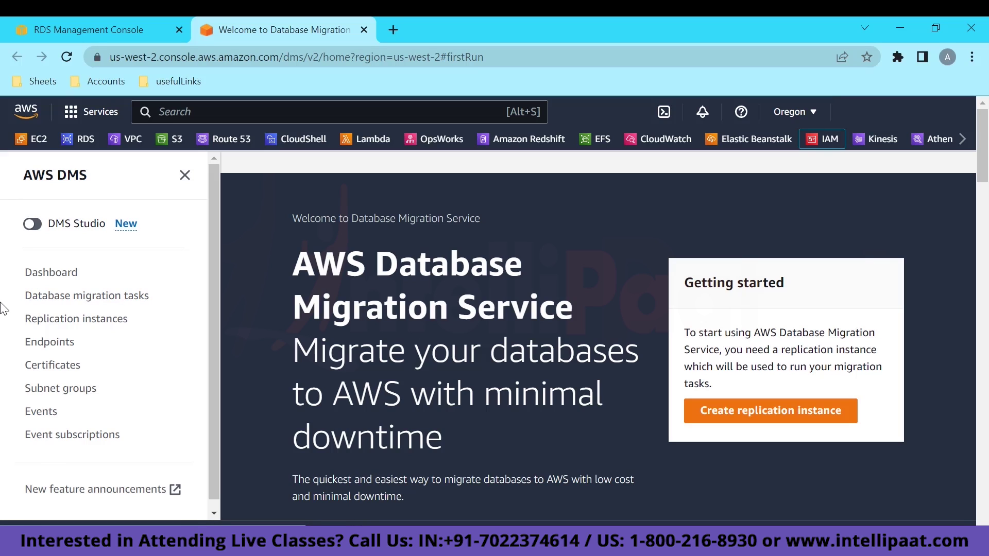
# - Look over a blank Create database migration task form, then view the empty Replication instances list
pyautogui.scroll(-1, 3, 296)
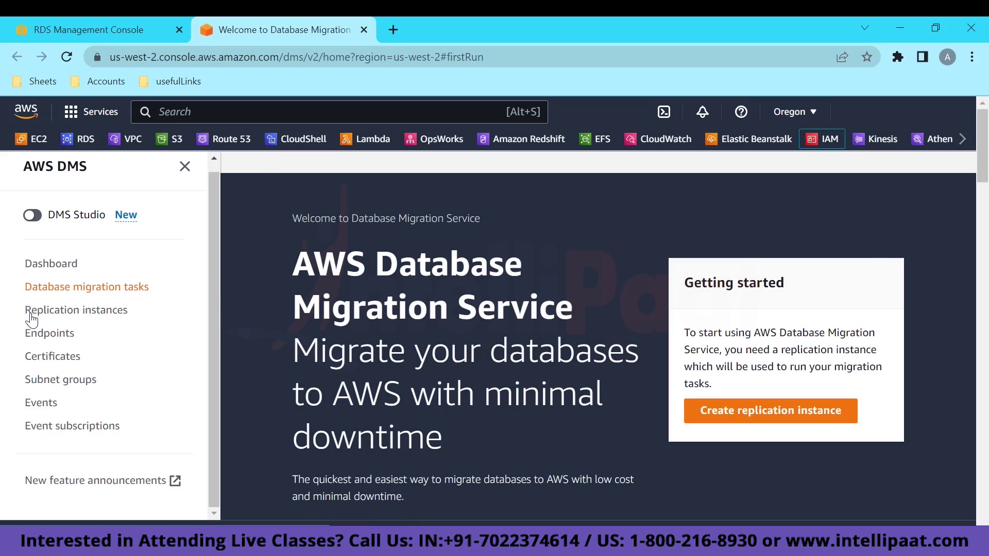
pyautogui.click(67, 294)
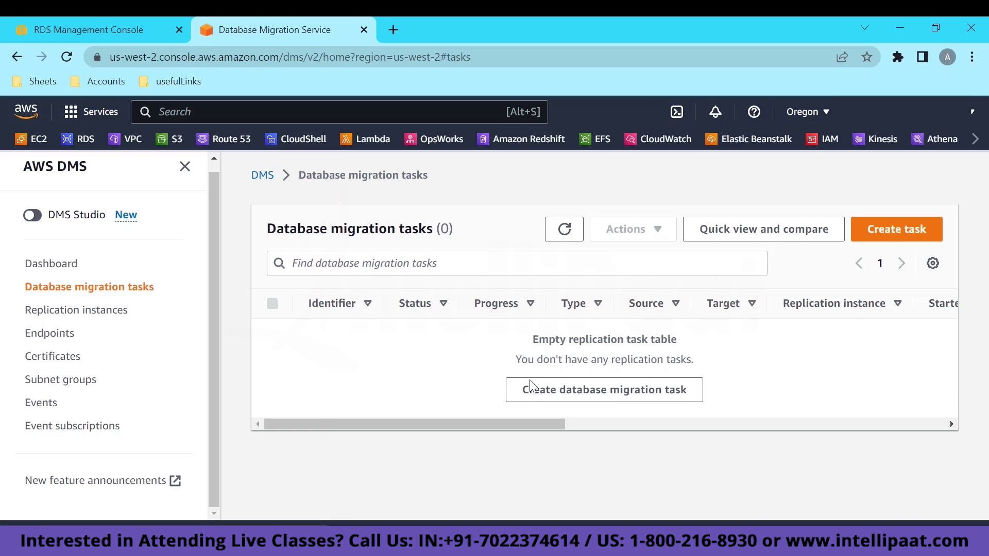
pyautogui.click(536, 393)
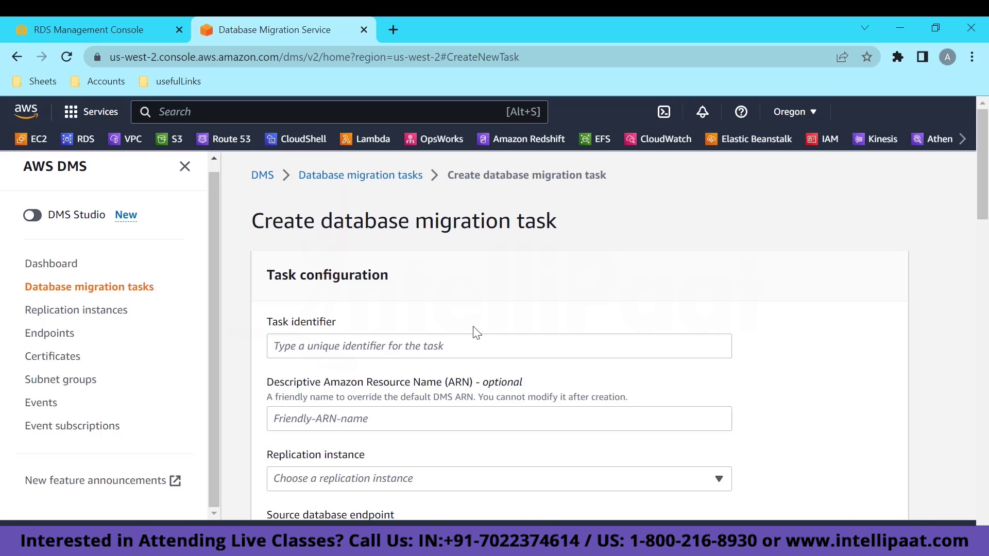
pyautogui.scroll(-2, 476, 332)
pyautogui.scroll(-2, 440, 368)
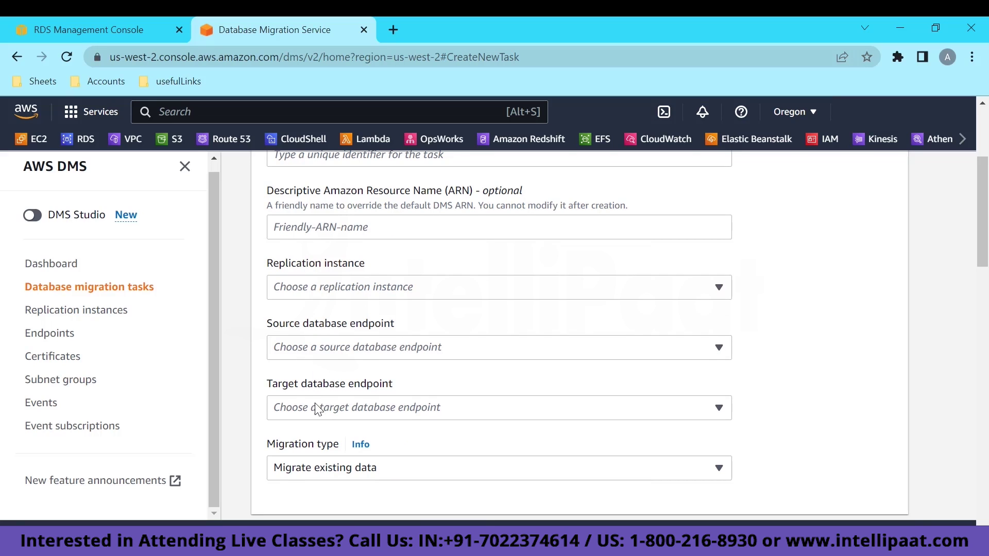
pyautogui.click(61, 319)
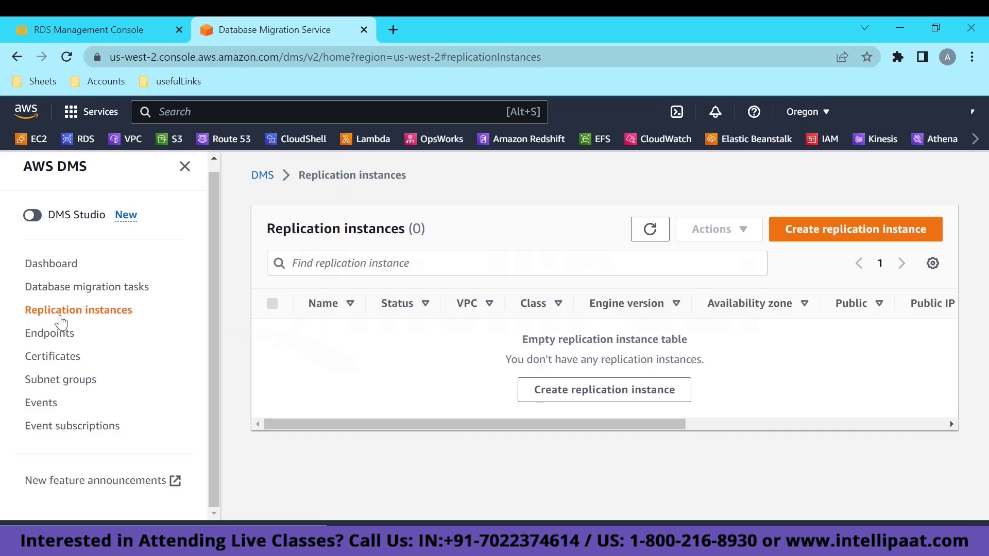
# - Start a new endpoint and check its test-connection replication instance choices, then return to Replication instances
pyautogui.click(62, 335)
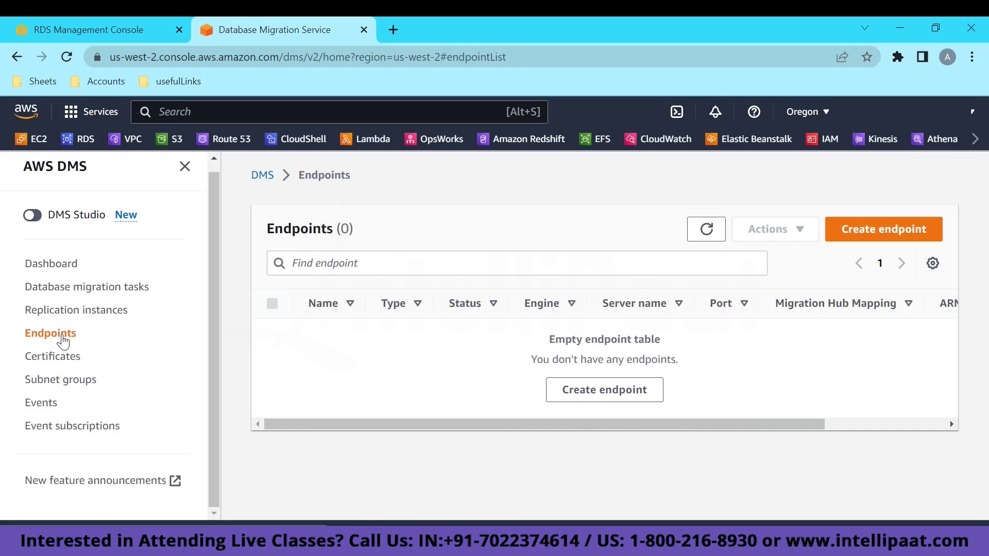
pyautogui.click(618, 394)
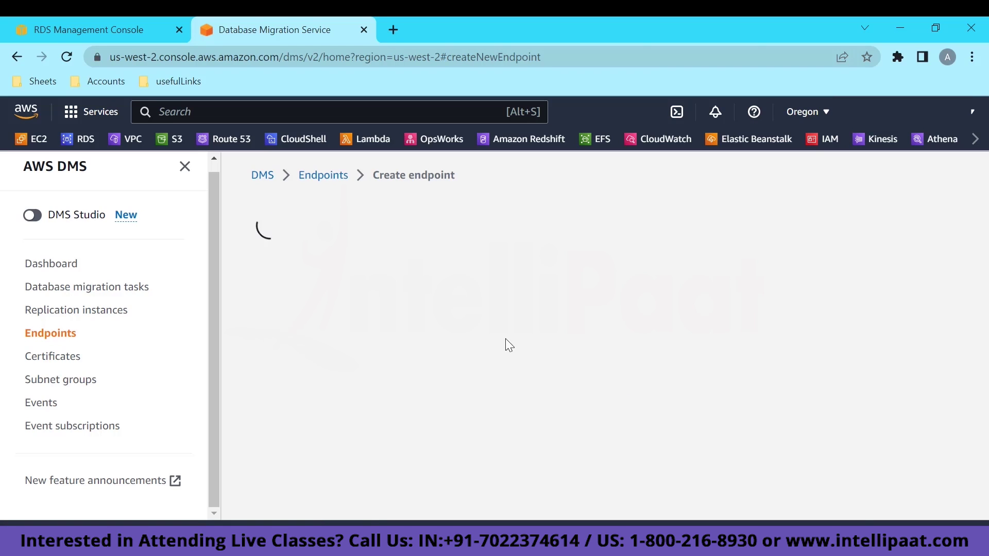
pyautogui.scroll(-10, 465, 375)
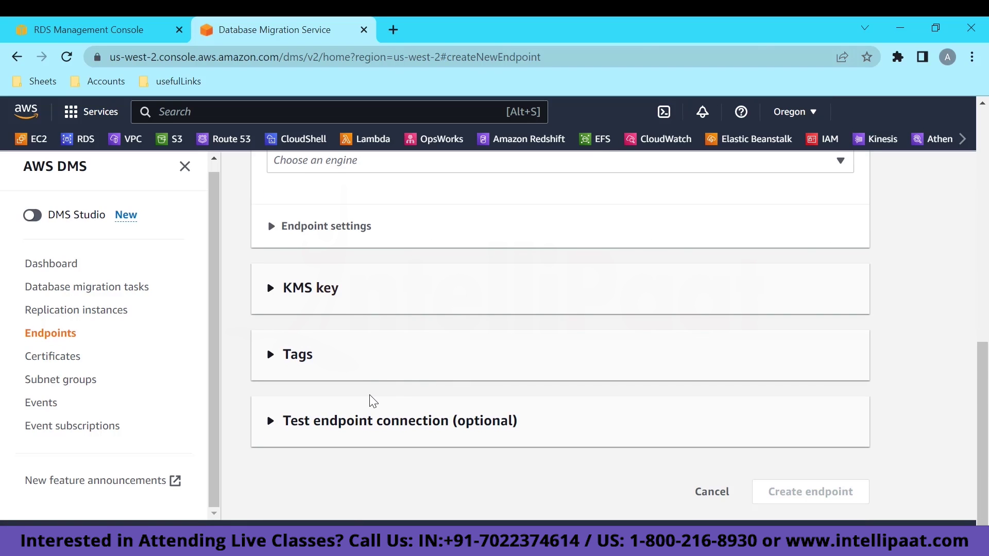
pyautogui.click(353, 426)
pyautogui.scroll(-5, 355, 402)
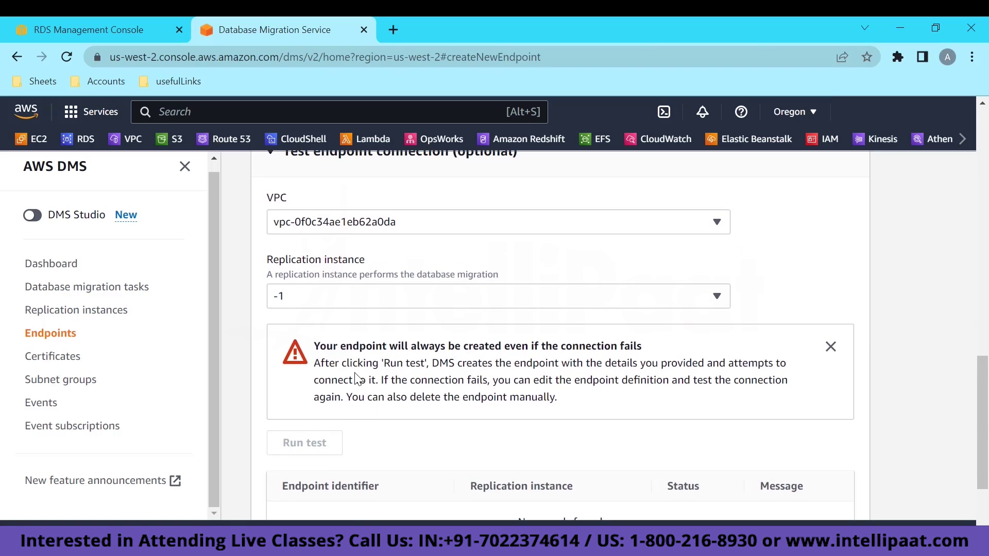
pyautogui.click(351, 300)
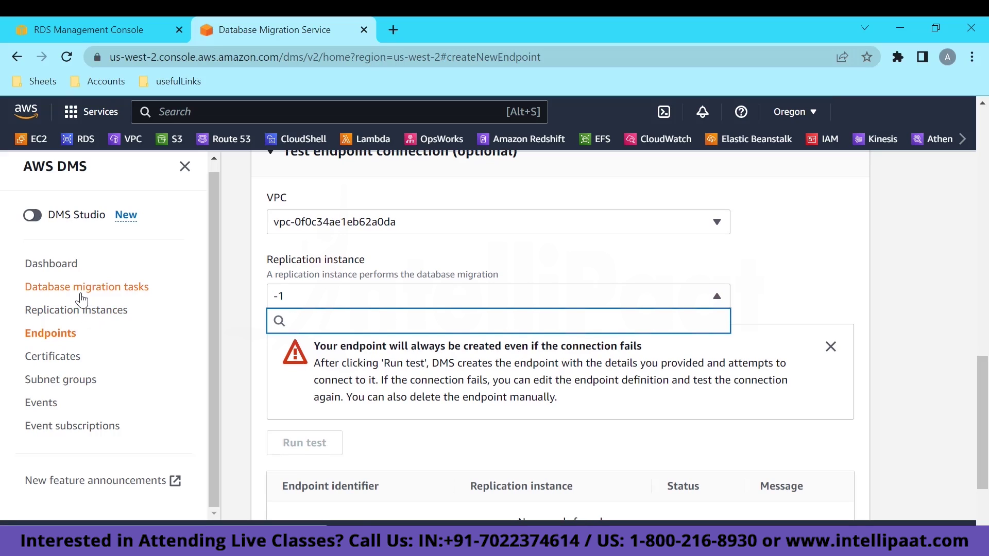
pyautogui.click(78, 311)
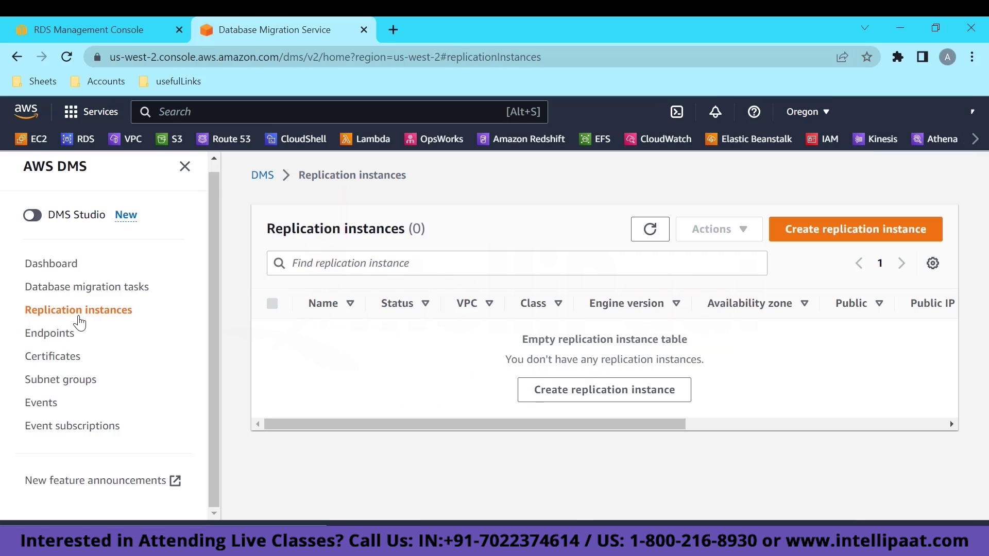
# - Start a new replication instance named myReplica with instance class dms.t3.micro
pyautogui.click(622, 393)
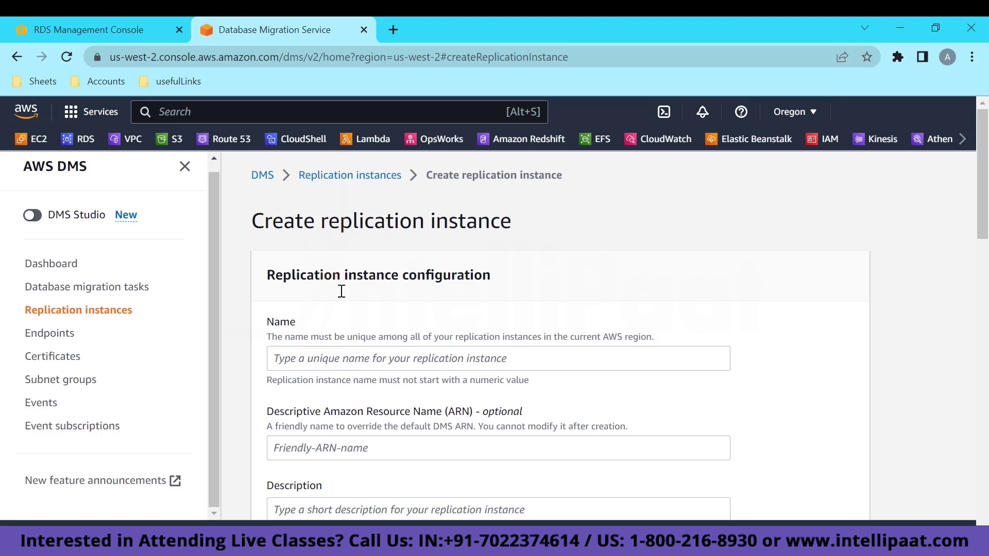
pyautogui.click(369, 361)
pyautogui.write('m')
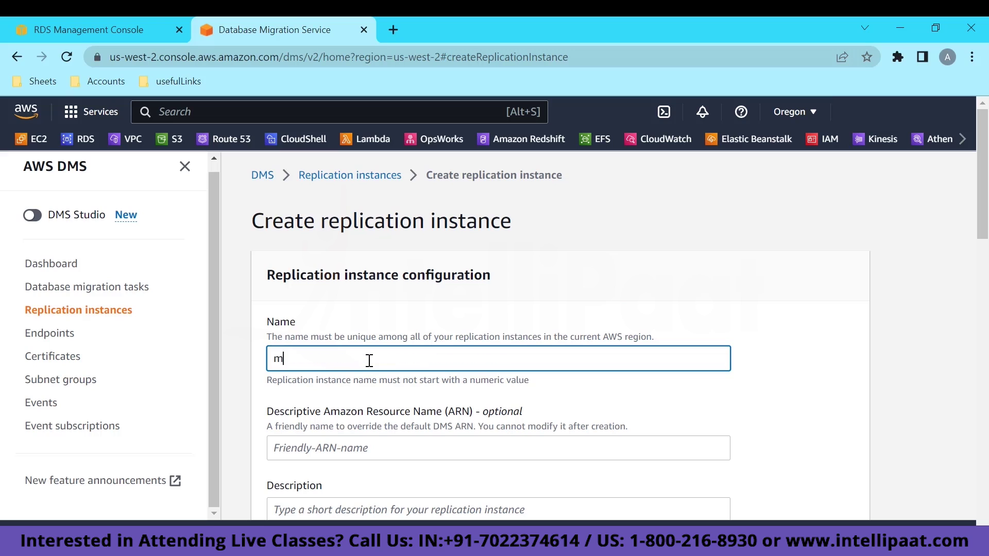
pyautogui.write('yReplica')
pyautogui.scroll(-3, 370, 361)
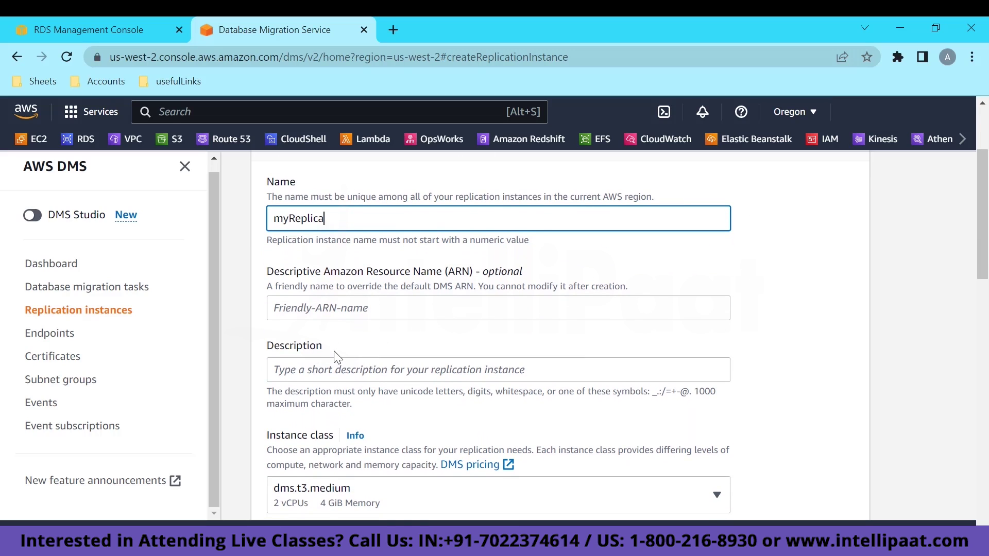
pyautogui.scroll(-1, 337, 370)
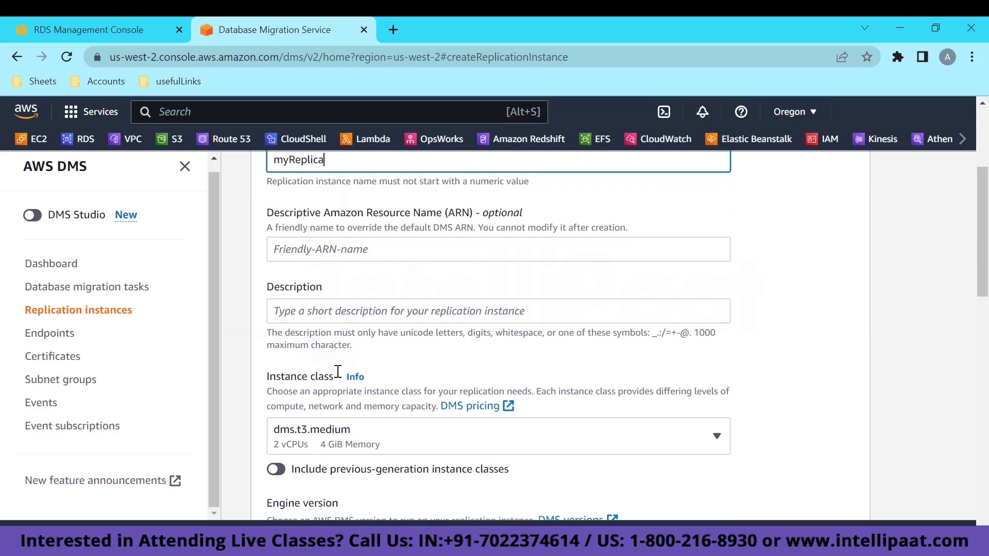
pyautogui.scroll(-1, 338, 370)
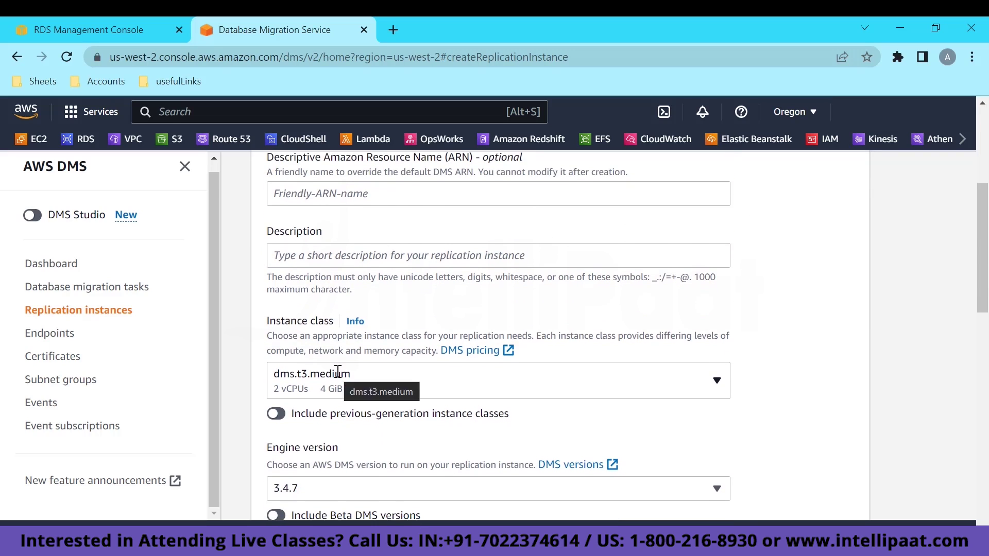
pyautogui.click(364, 384)
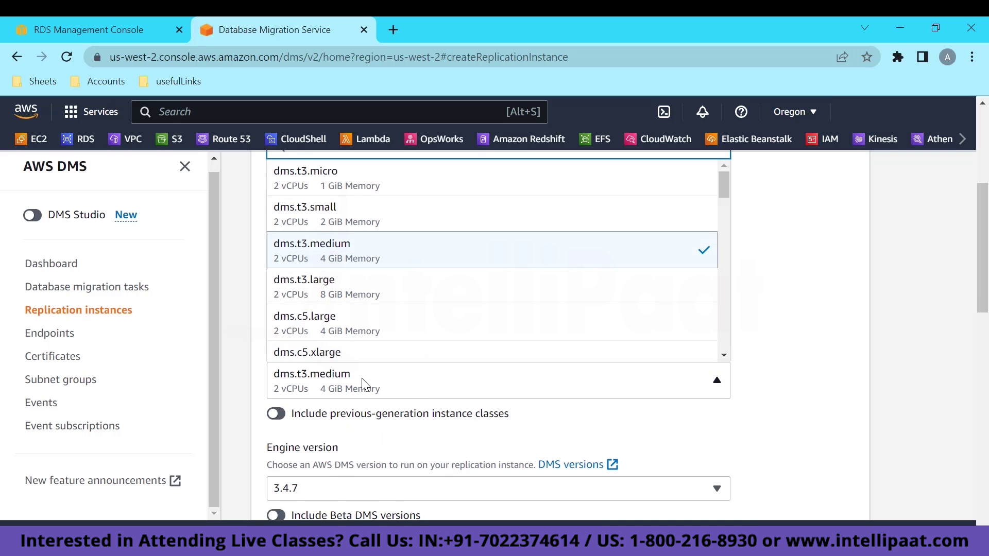
pyautogui.click(371, 172)
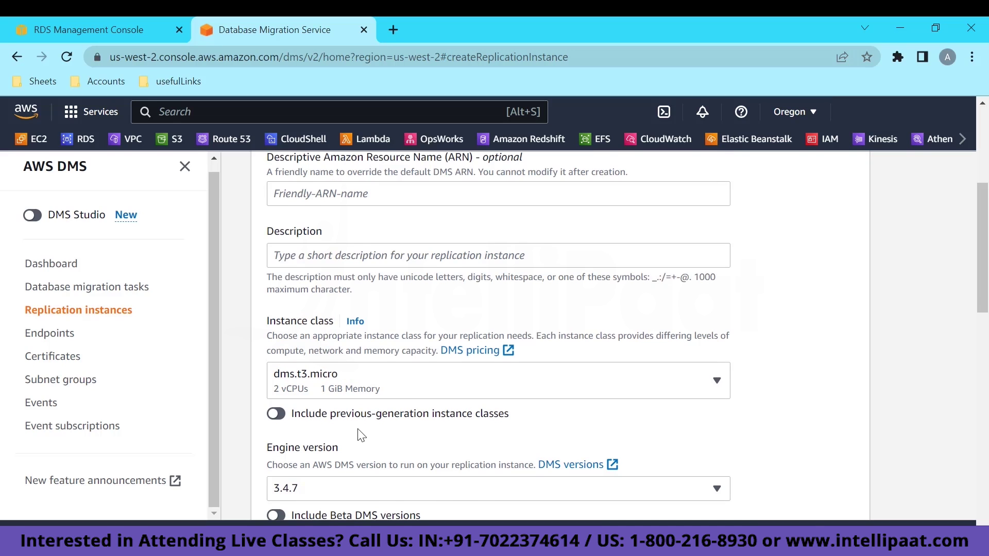
# - Set allocated storage to 20 GiB and choose the default VPC
pyautogui.scroll(-2, 359, 435)
pyautogui.scroll(-3, 359, 435)
pyautogui.scroll(-4, 377, 311)
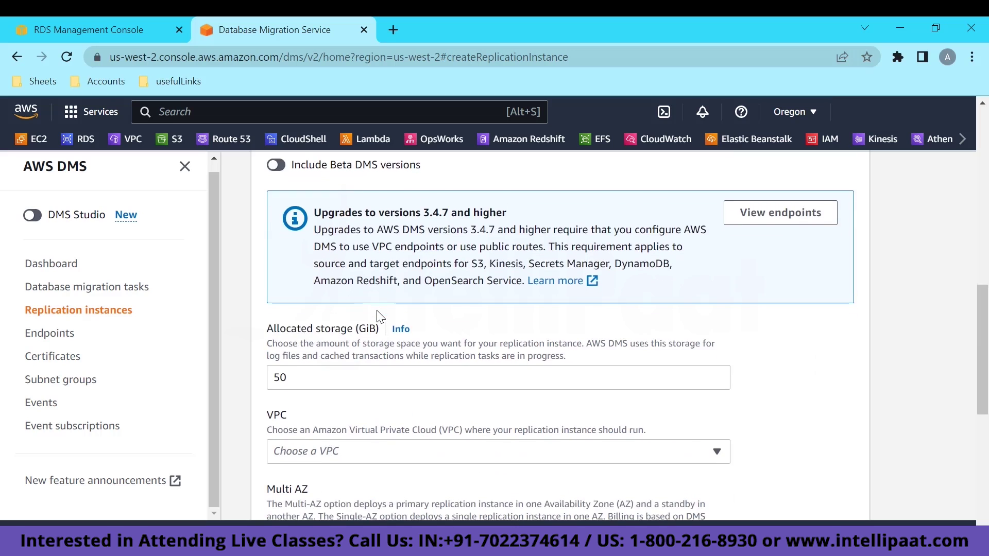
pyautogui.click(325, 285)
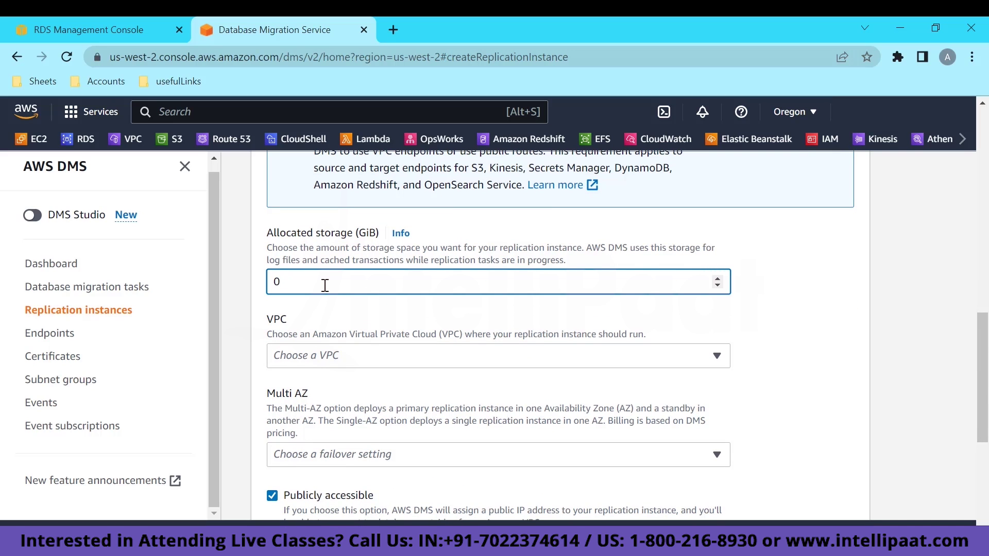
pyautogui.write('20')
pyautogui.scroll(-1, 325, 285)
pyautogui.click(326, 291)
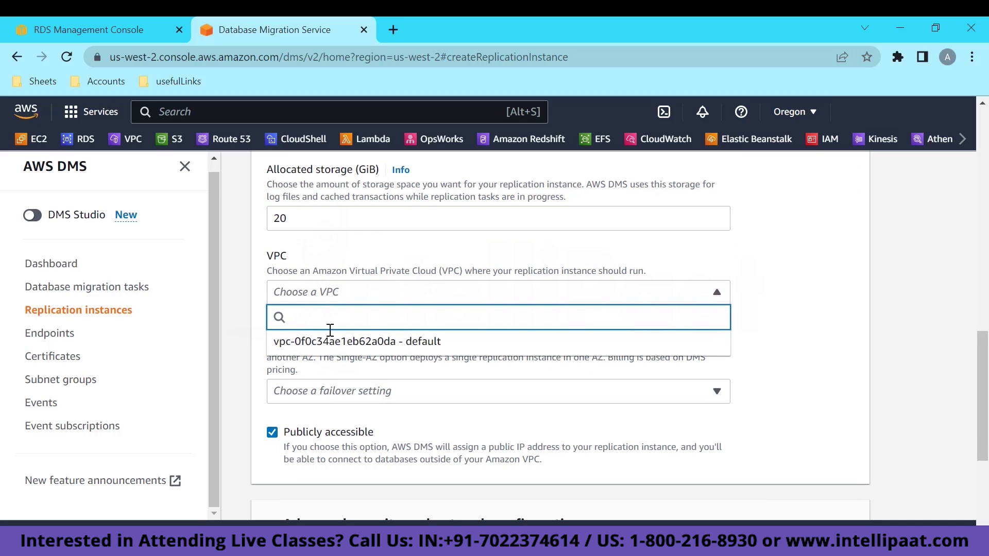
pyautogui.click(330, 341)
# - Choose the Dev or test workload (Single-AZ) option
pyautogui.scroll(-2, 327, 346)
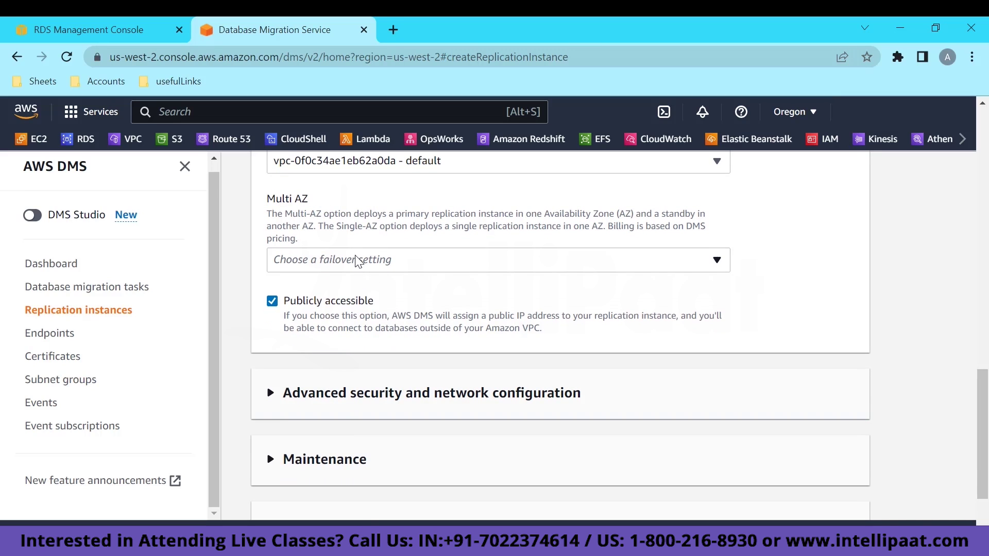
pyautogui.click(358, 261)
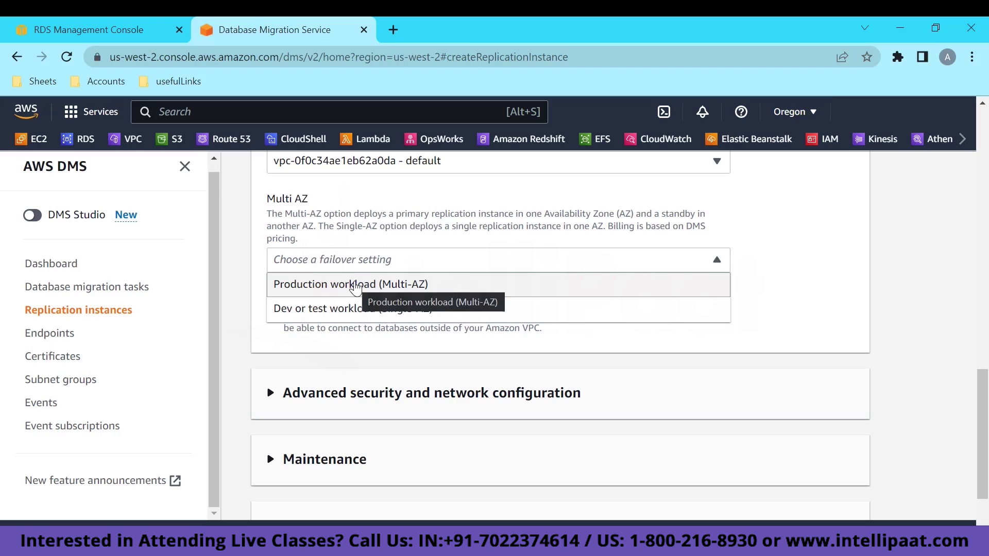
pyautogui.click(338, 319)
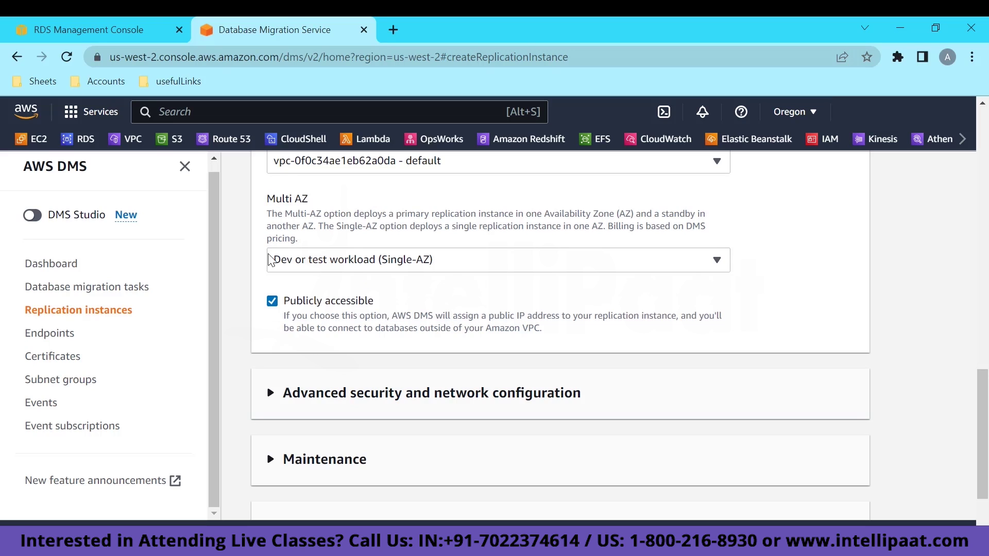
pyautogui.scroll(-1, 314, 284)
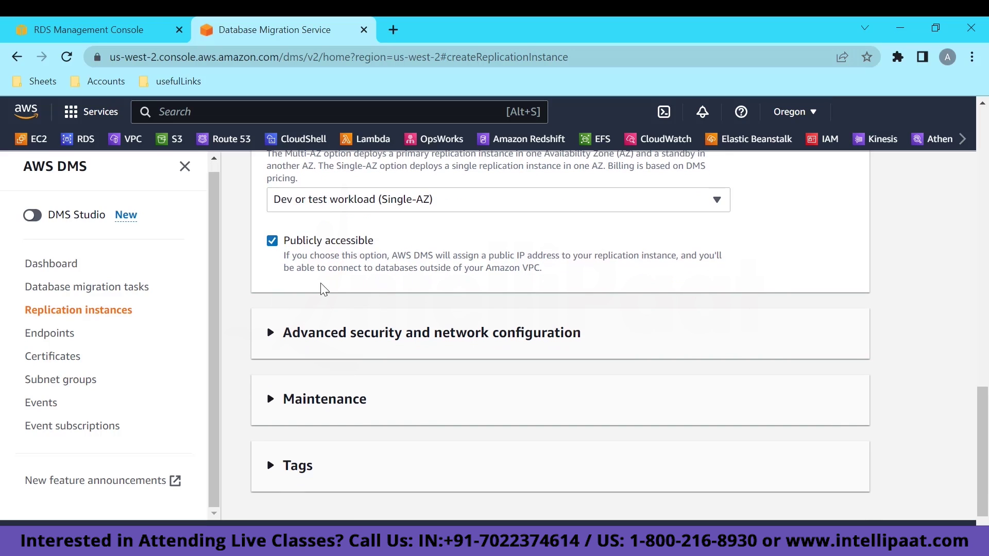
pyautogui.scroll(-1, 324, 288)
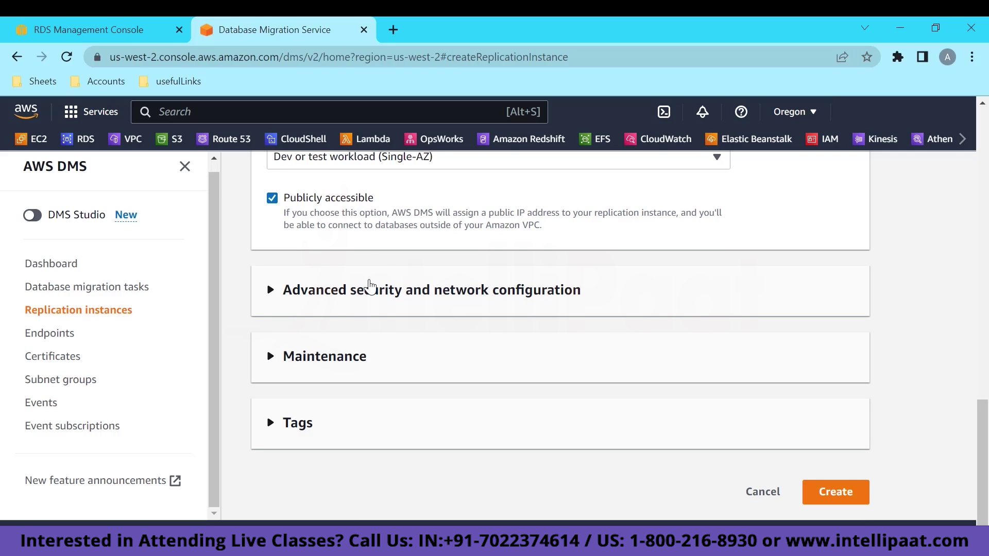
# - Expand and review the advanced security, network and maintenance settings of the replication instance
pyautogui.click(305, 304)
pyautogui.scroll(-6, 353, 387)
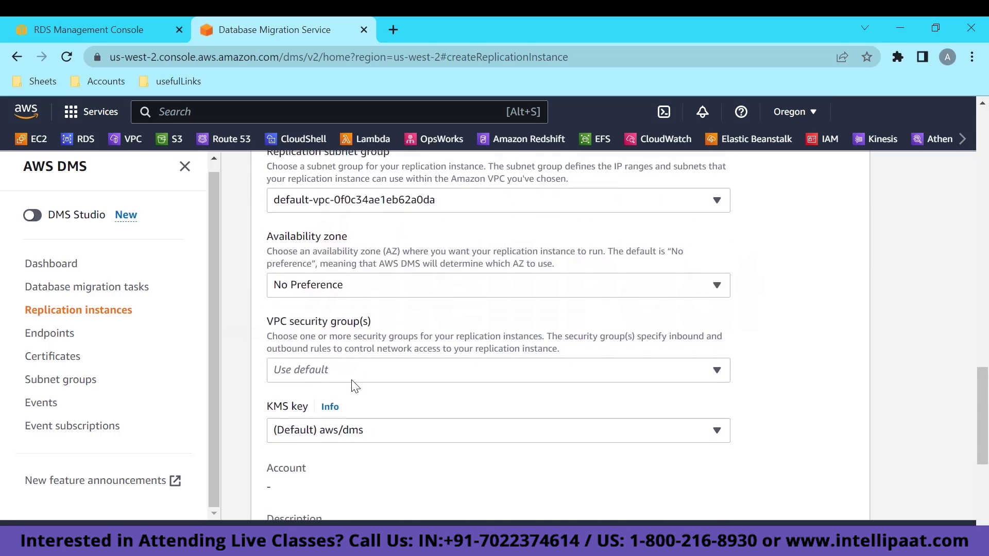
pyautogui.scroll(-2, 354, 386)
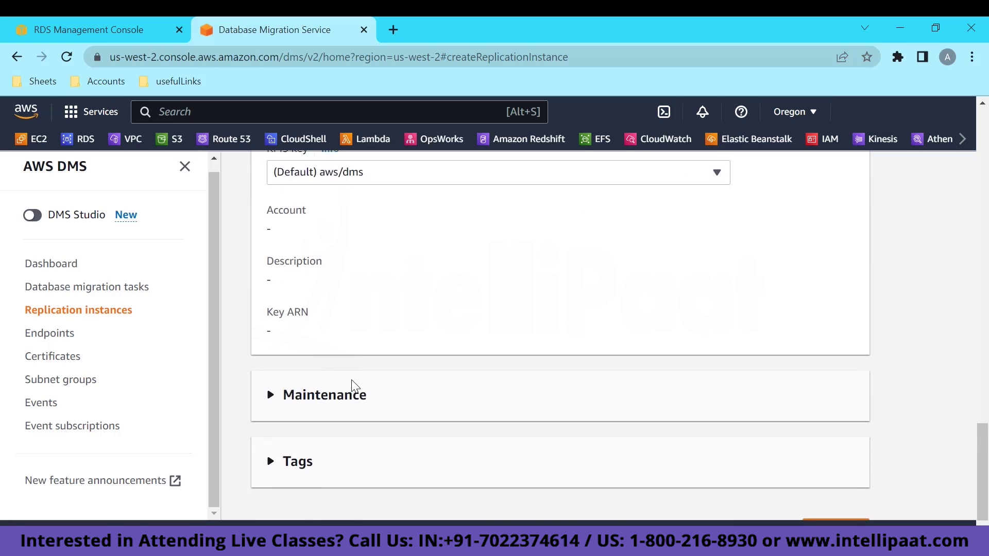
pyautogui.scroll(6, 354, 386)
pyautogui.scroll(1, 354, 386)
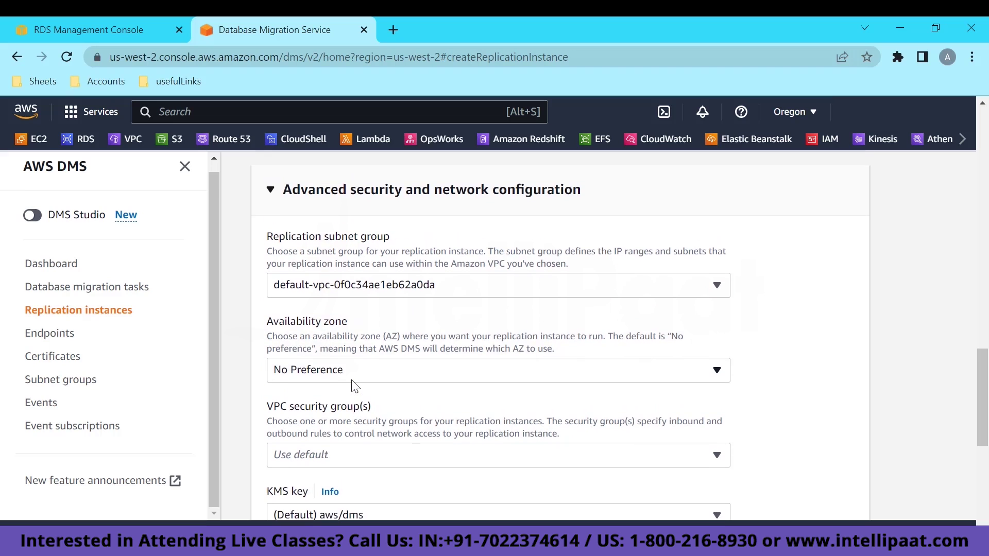
pyautogui.scroll(-2, 354, 387)
pyautogui.scroll(-5, 353, 386)
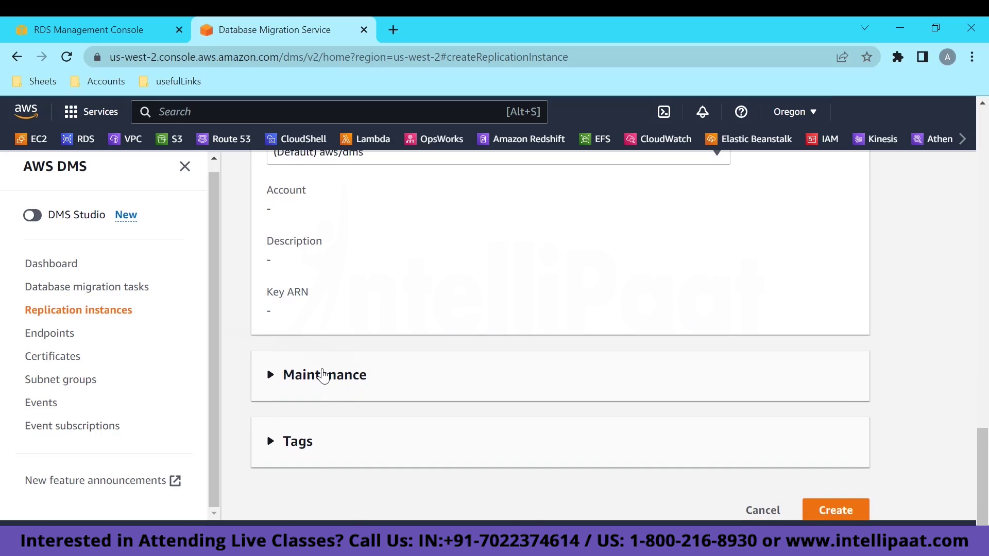
pyautogui.click(324, 374)
pyautogui.scroll(-5, 323, 376)
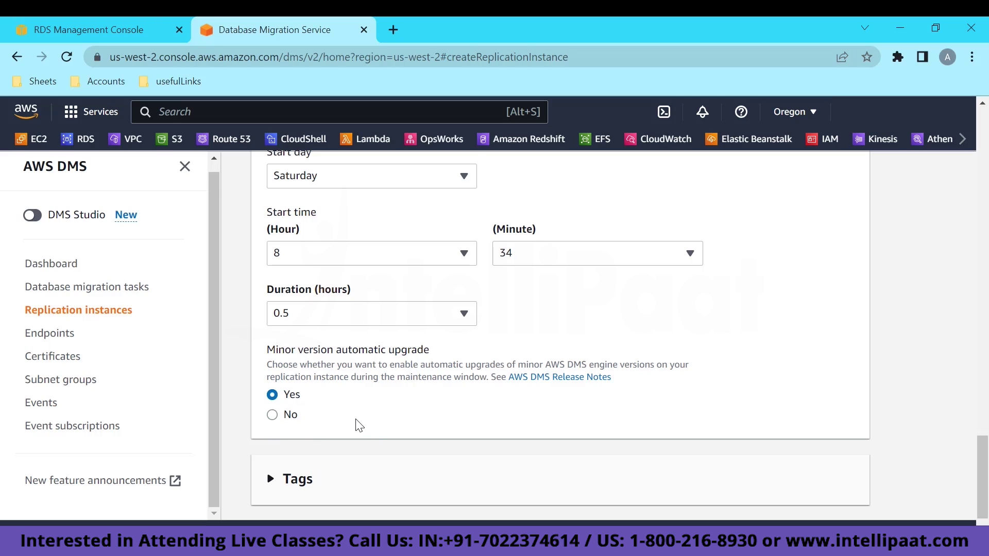
pyautogui.scroll(-1, 359, 425)
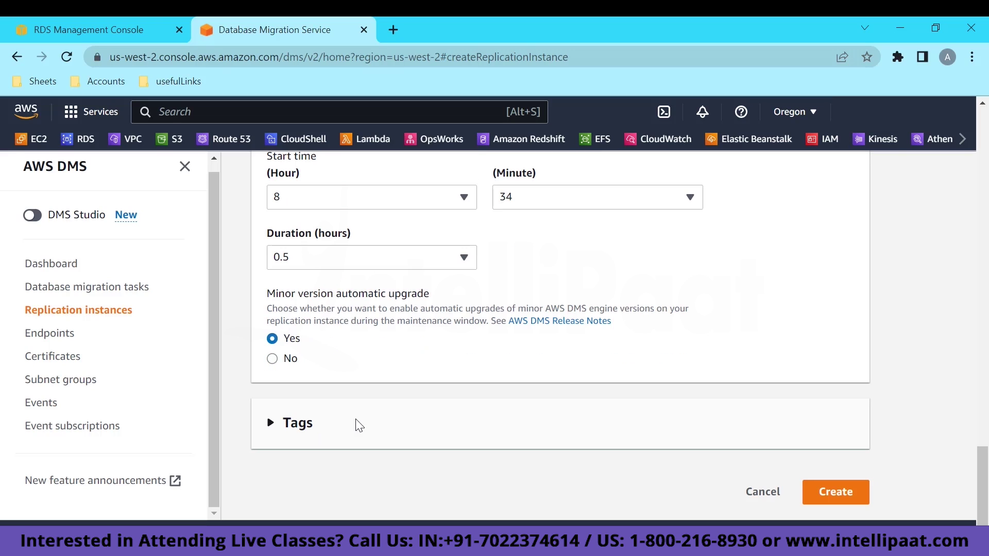
# - Expand the tag settings, leave them empty, and create the myReplica replication instance
pyautogui.click(394, 426)
pyautogui.scroll(-3, 393, 426)
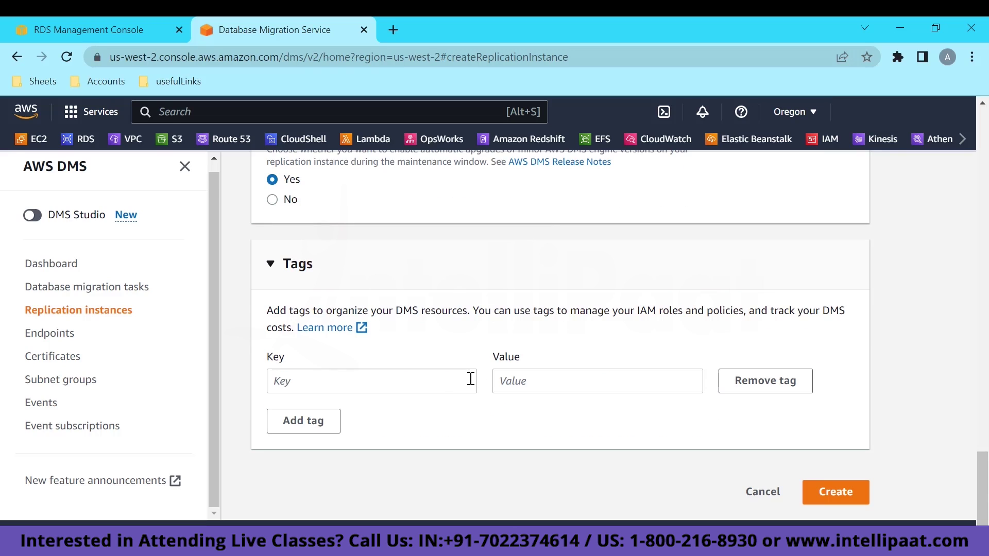
pyautogui.scroll(12, 470, 379)
pyautogui.scroll(10, 471, 378)
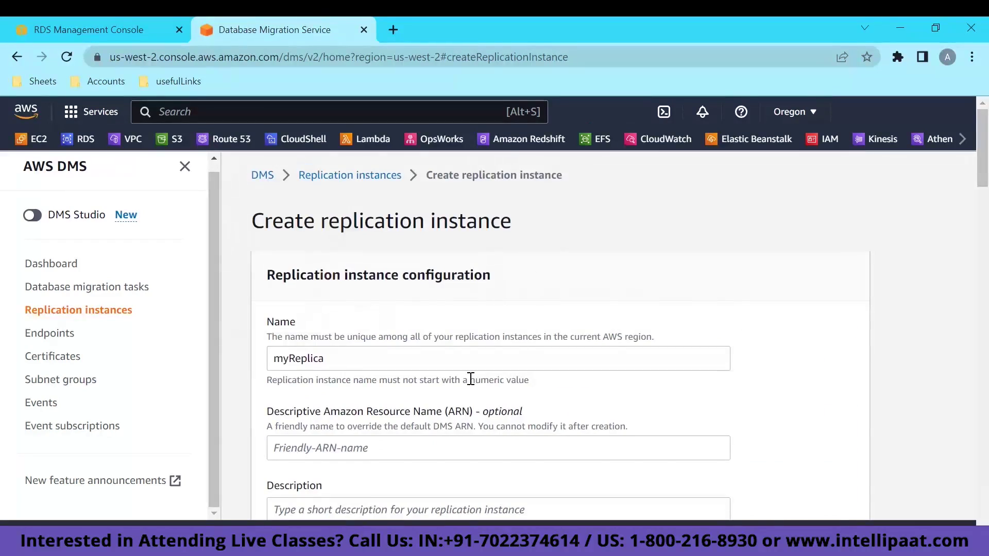
pyautogui.scroll(-15, 471, 378)
pyautogui.scroll(4, 644, 415)
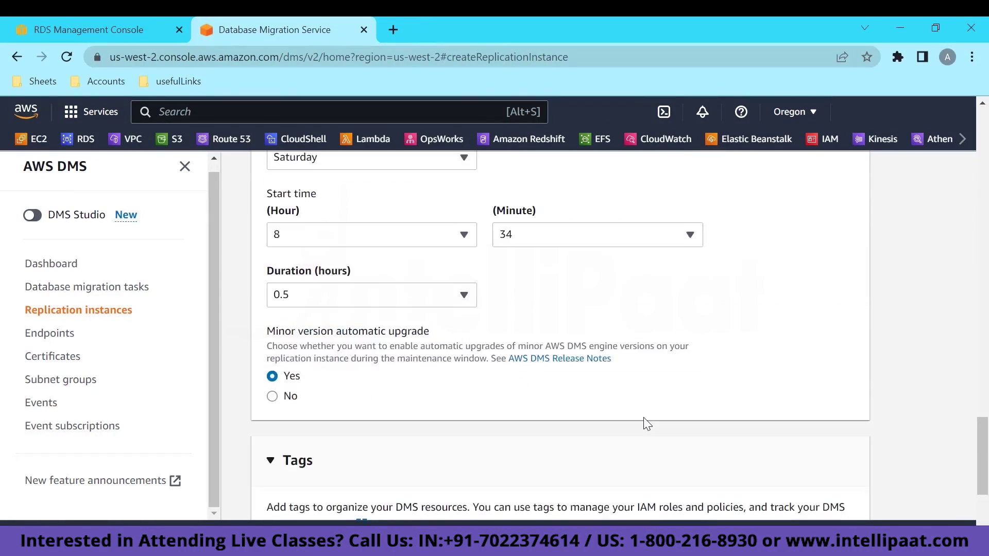
pyautogui.scroll(12, 644, 418)
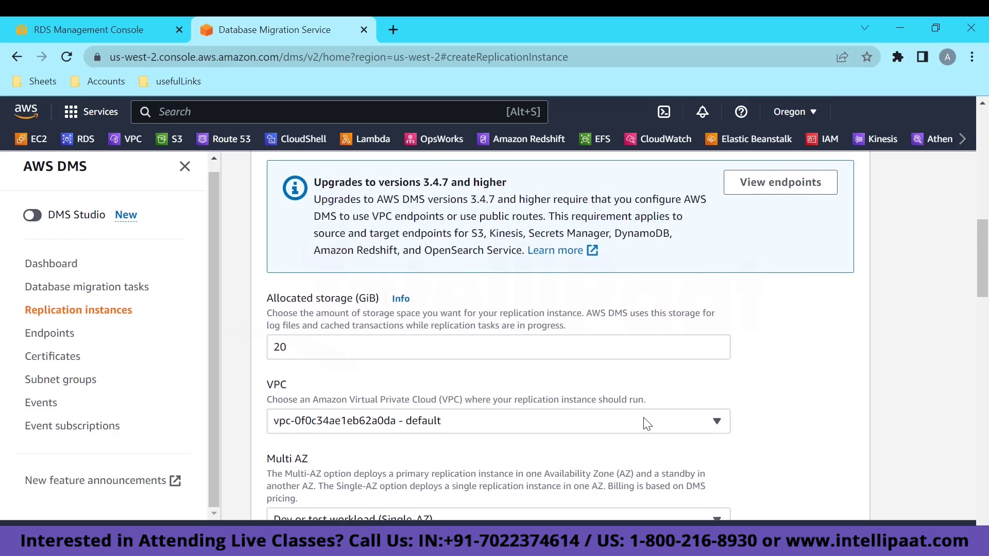
pyautogui.scroll(10, 644, 418)
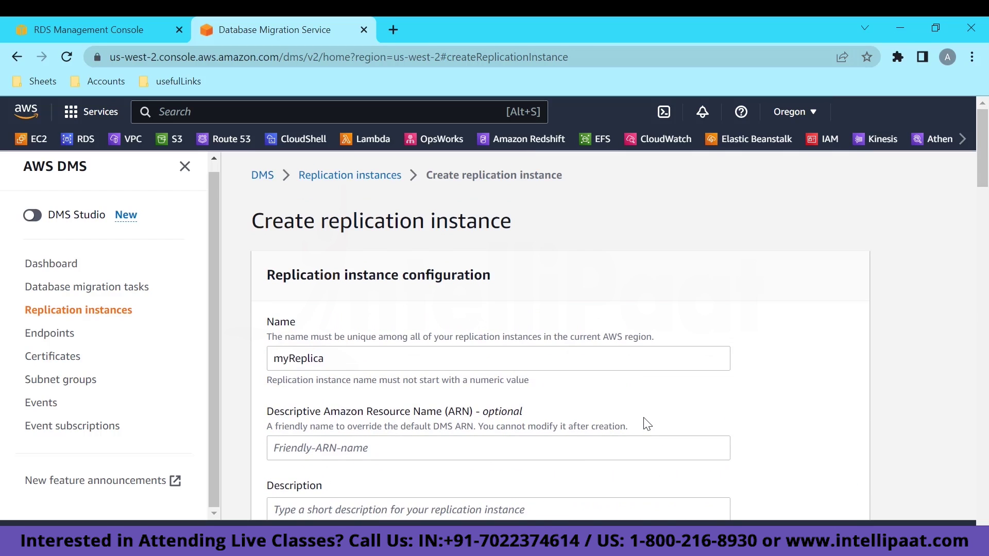
pyautogui.scroll(-20, 647, 423)
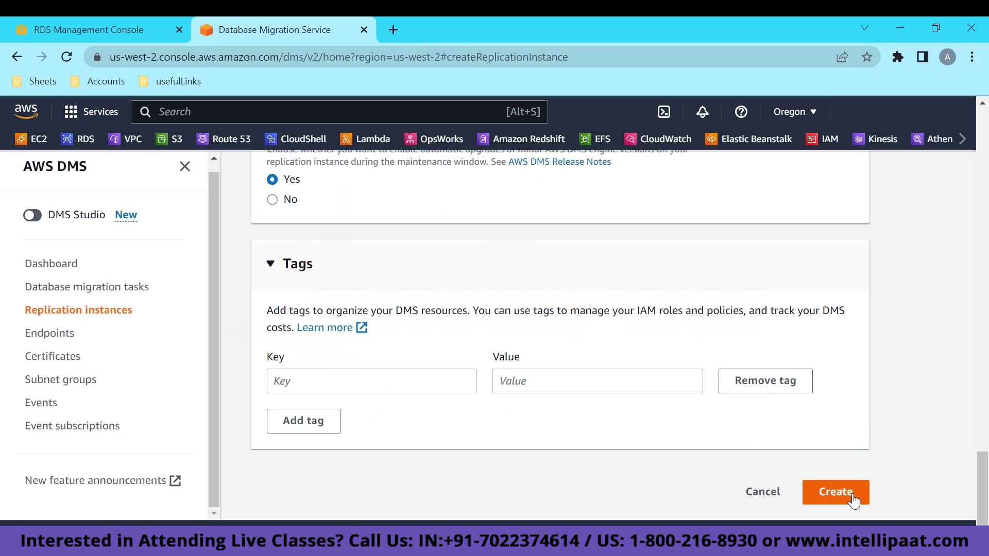
pyautogui.click(853, 501)
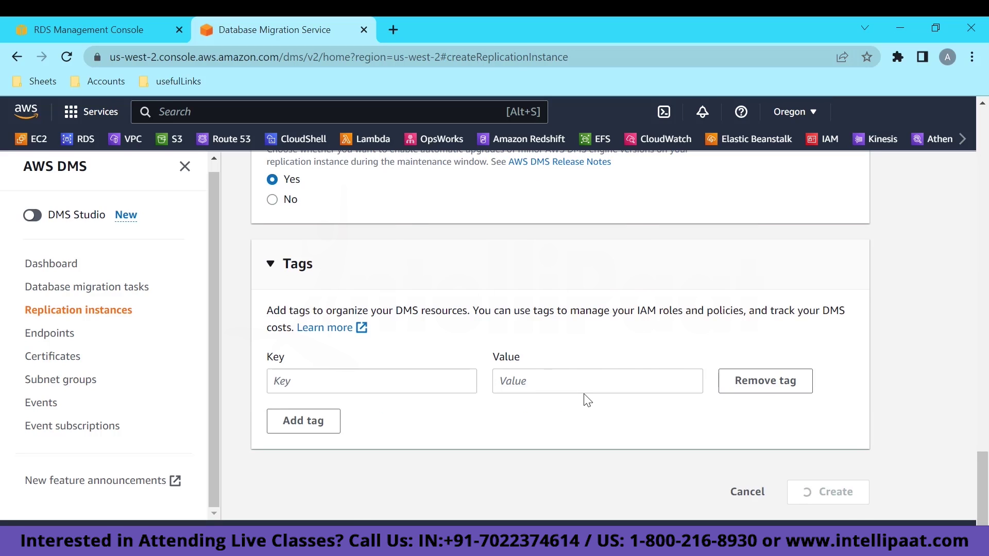
# - Refresh the replication instance status, start a new endpoint form, then return to the RDS console
pyautogui.click(633, 405)
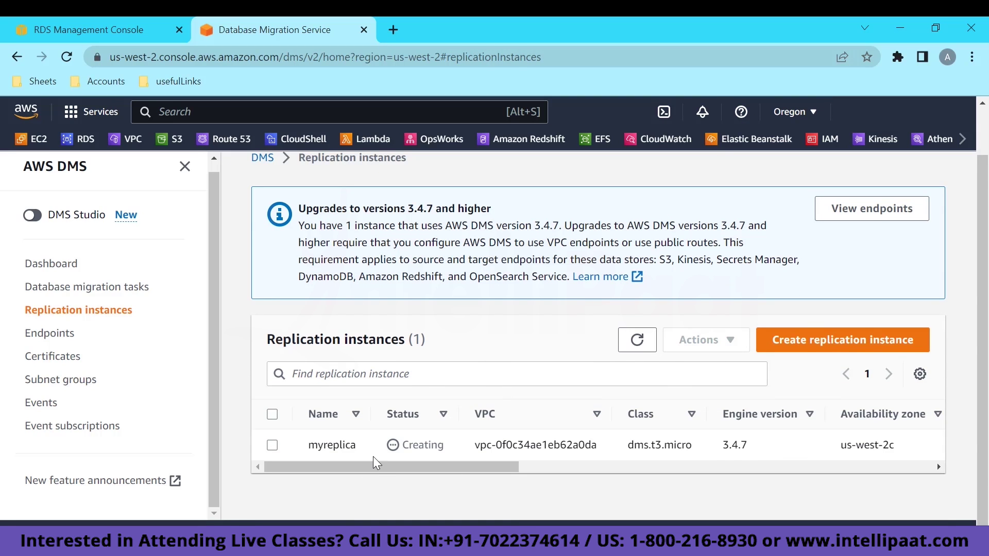
pyautogui.click(51, 334)
pyautogui.click(606, 397)
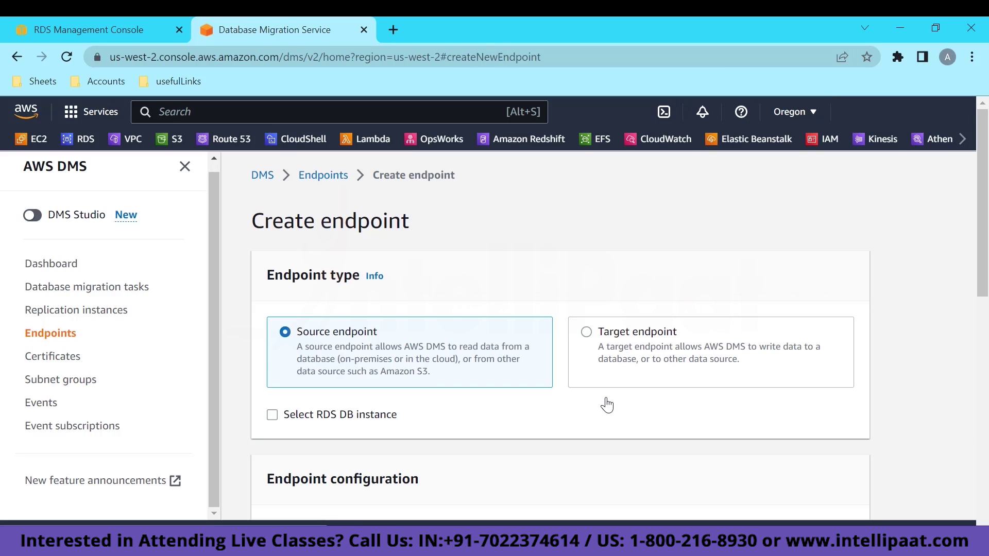
pyautogui.scroll(-2, 508, 397)
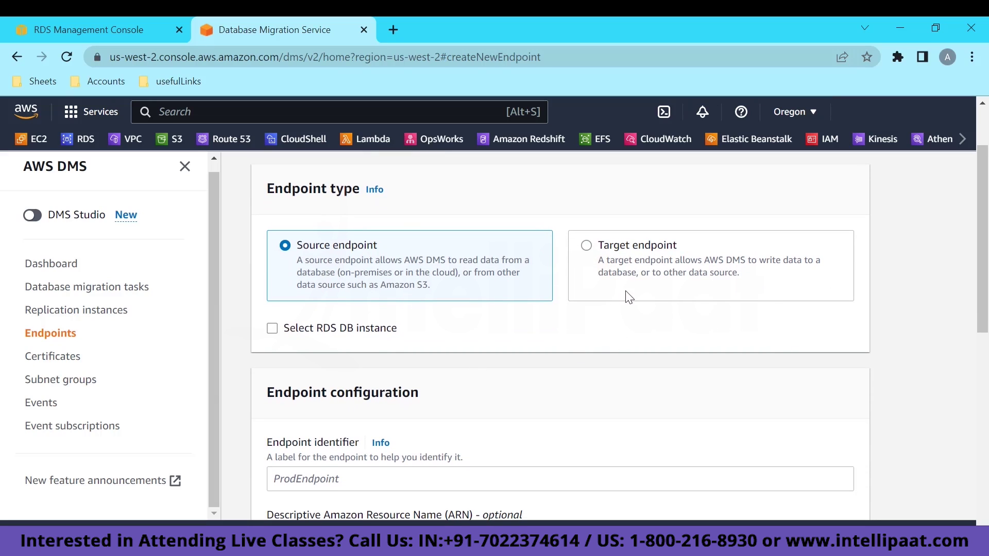
pyautogui.click(63, 20)
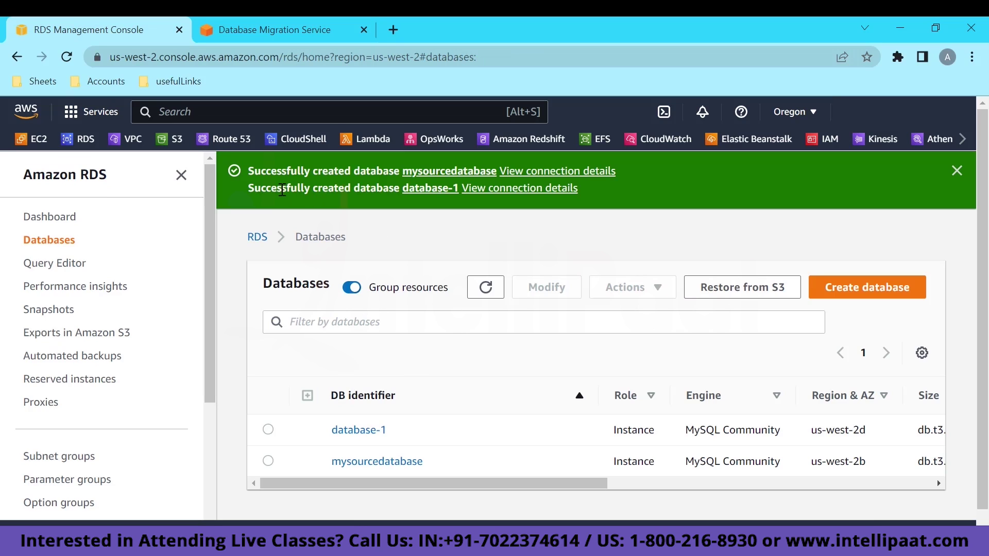
# - Dismiss the success messages, open mysourcedatabase, and select its endpoint address to copy
pyautogui.click(956, 170)
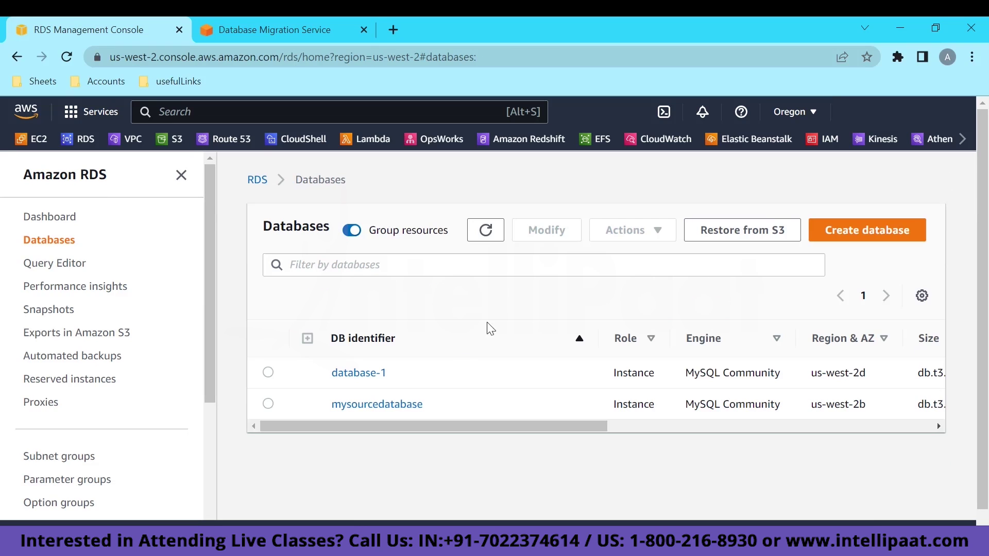
pyautogui.click(352, 408)
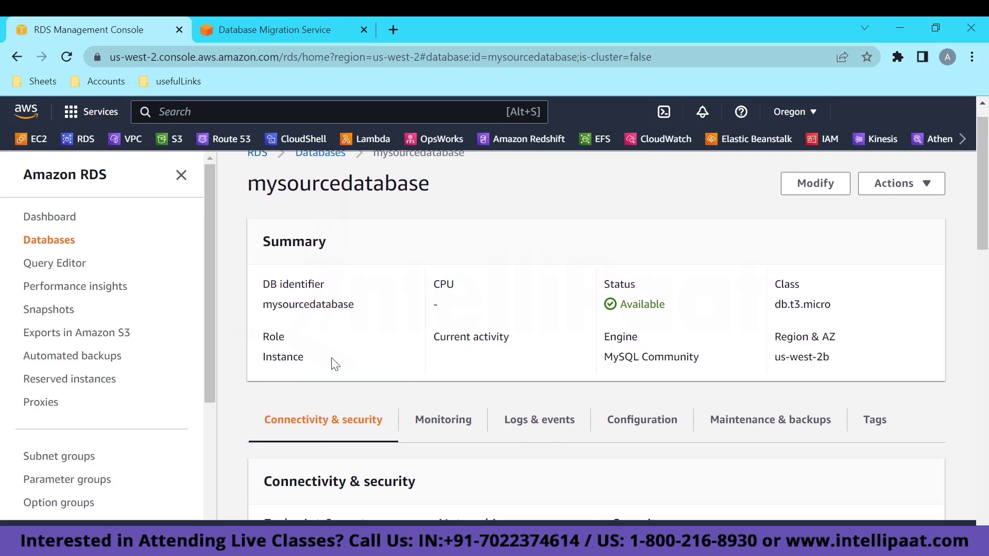
pyautogui.scroll(-4, 326, 360)
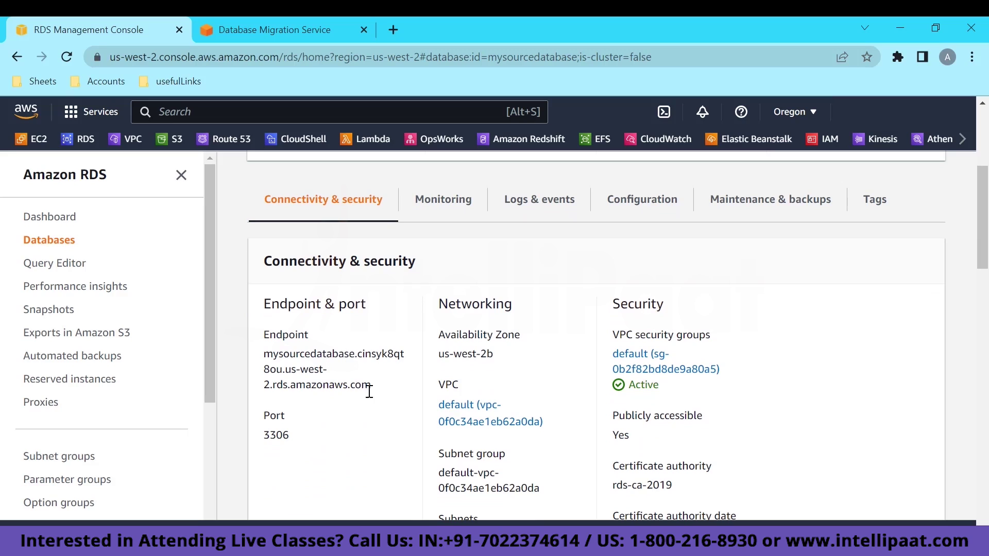
pyautogui.moveTo(376, 383); pyautogui.dragTo(253, 355)
pyautogui.hotkey('ctrl', 'c')
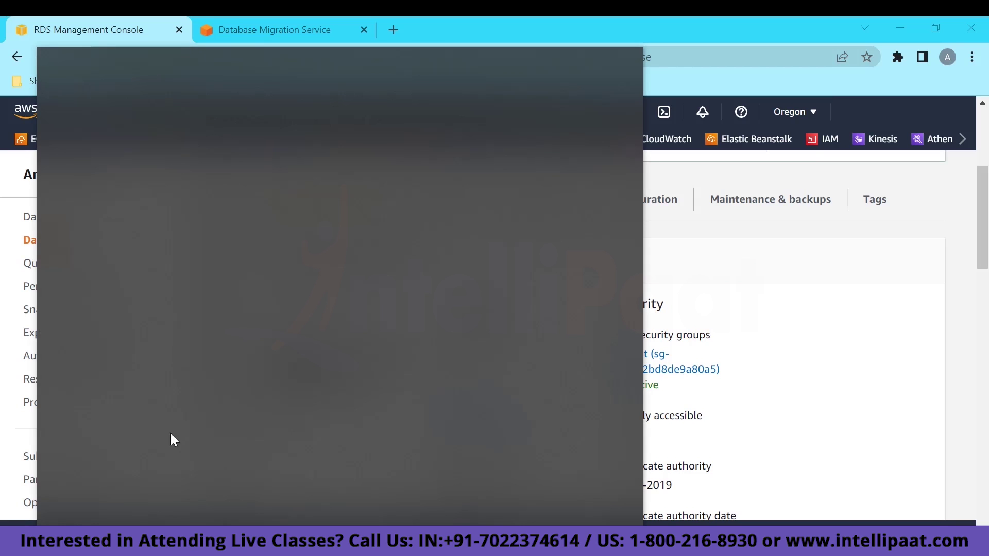
# - Launch the XAMPP Control Panel and open a maximized XAMPP command shell
pyautogui.click(149, 200)
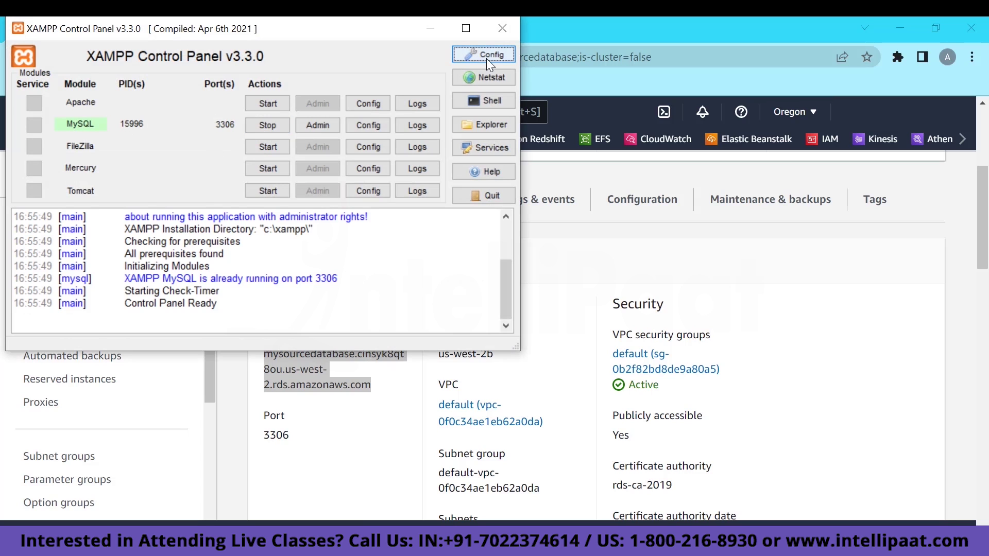
pyautogui.click(481, 96)
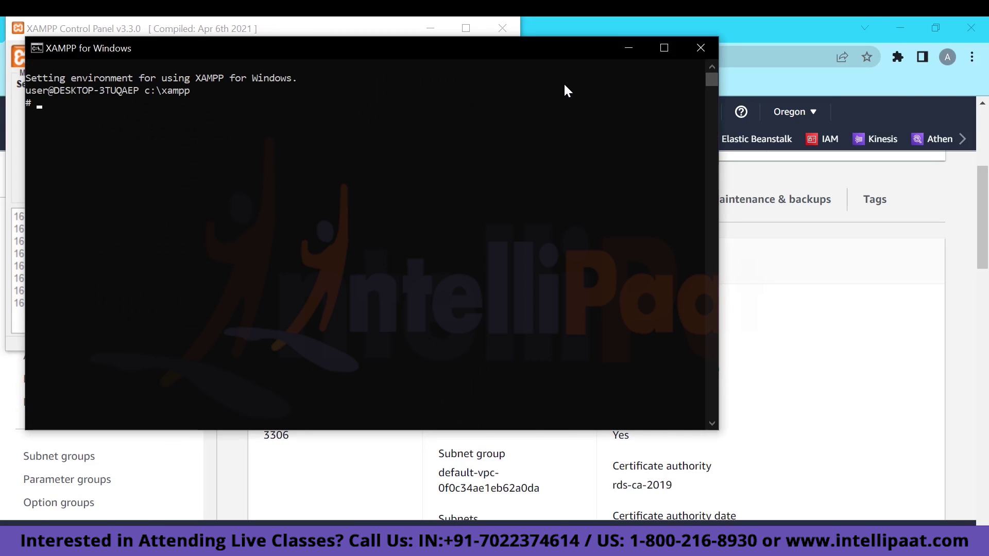
pyautogui.click(462, 28)
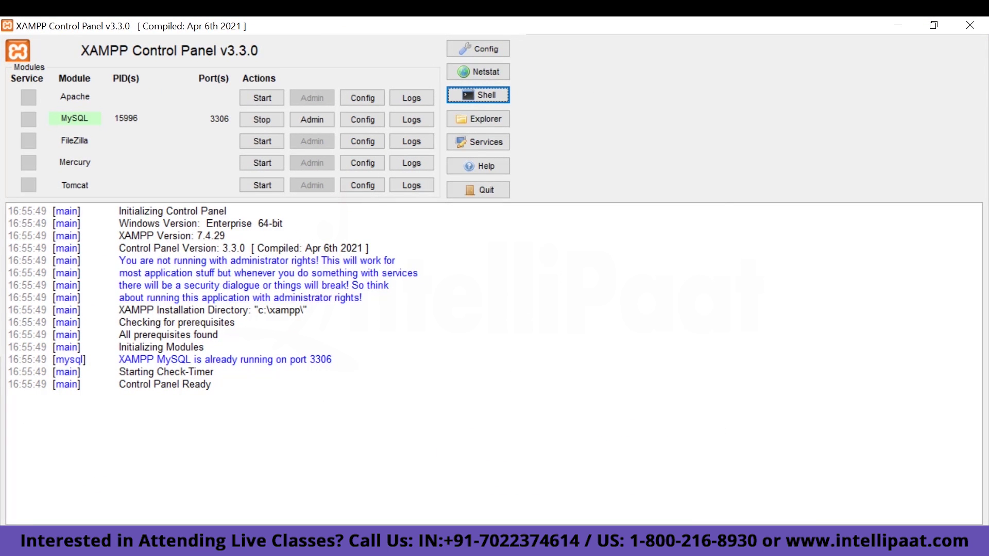
pyautogui.hotkey('alt', 'Tab')
pyautogui.click(666, 44)
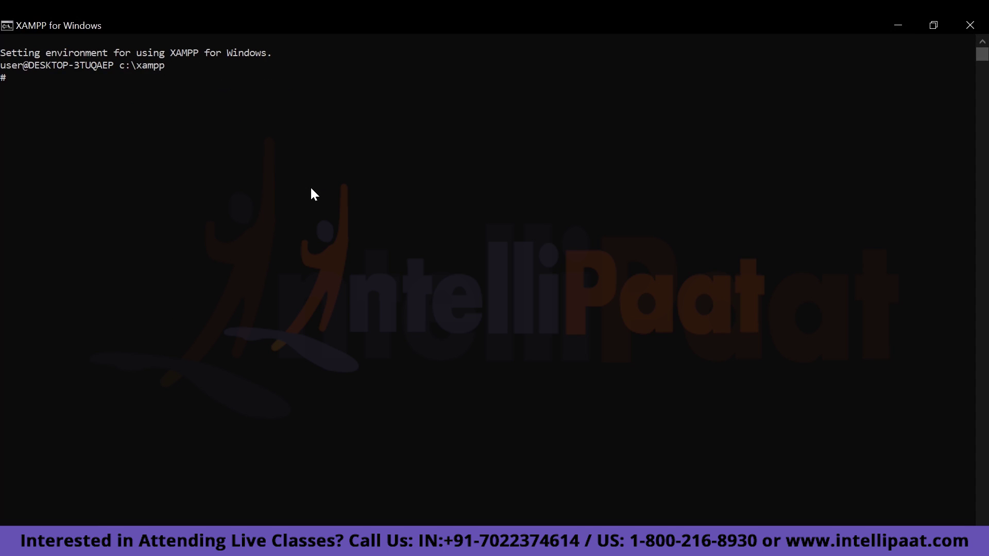
# - Connect with 'mysql -h <pasted endpoint> -u admin -p' and enter the database password
pyautogui.write('mysql -h')
pyautogui.hotkey('ctrl', 'v')
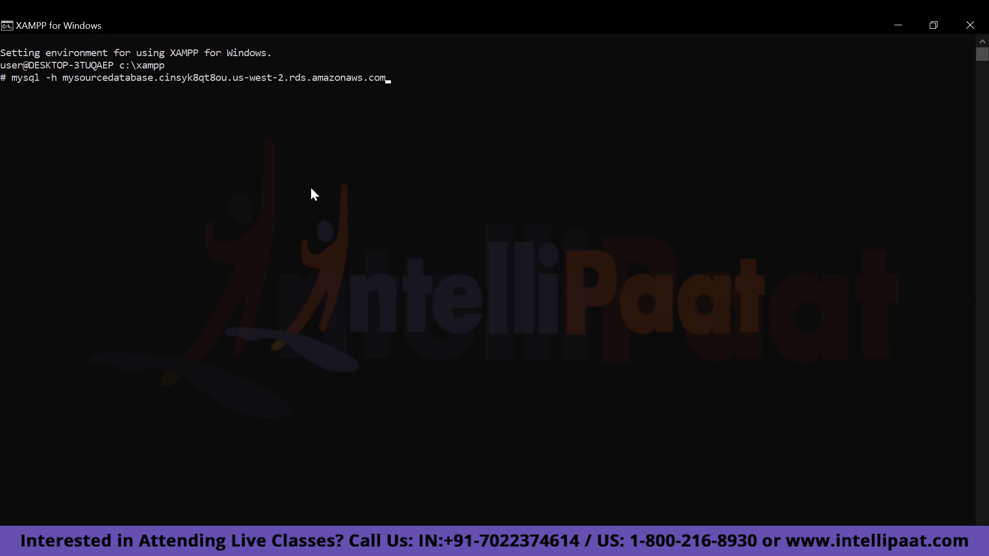
pyautogui.write('-u admin -p')
pyautogui.press('Return')
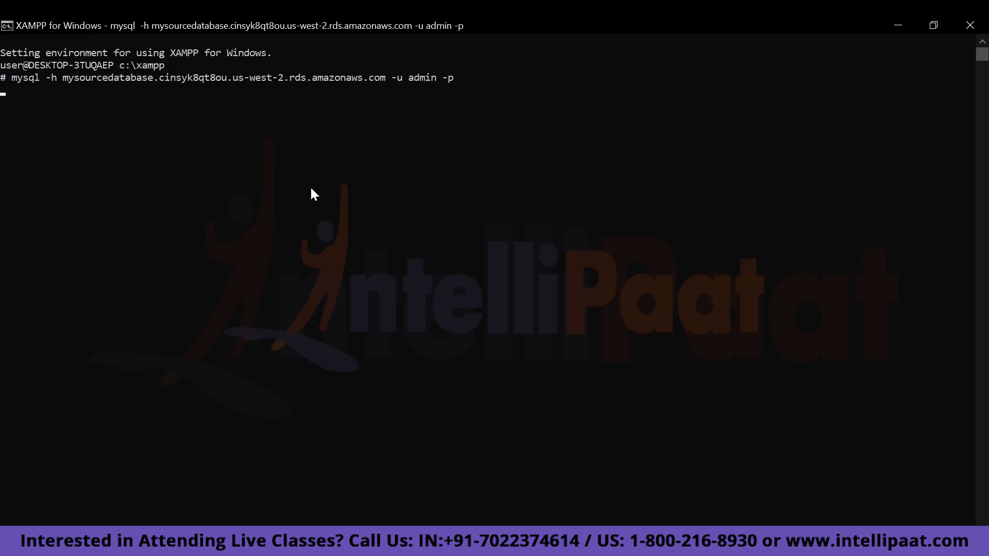
pyautogui.write('**********')
pyautogui.press('Return')
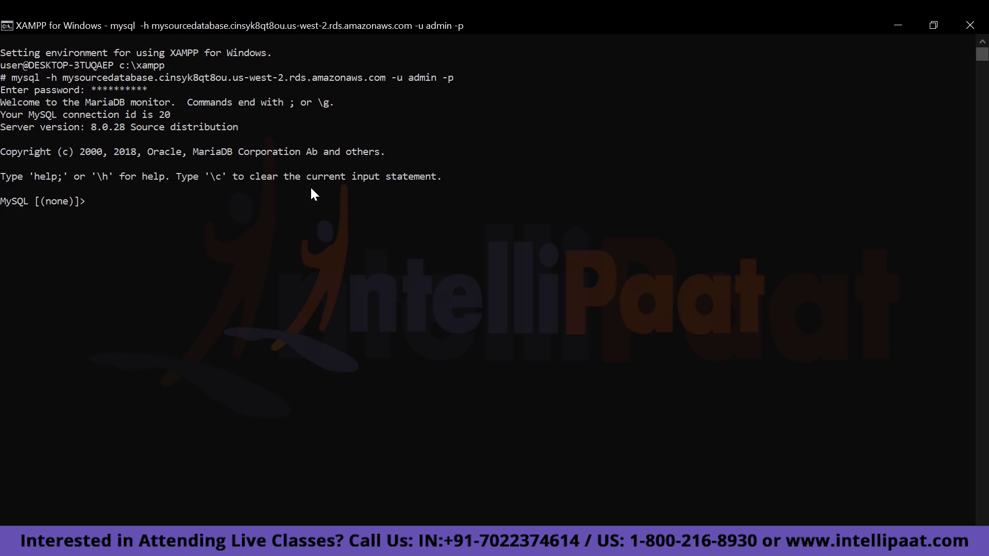
# - List databases, switch to myData, and create table mytab (eid int, name varchar(20))
pyautogui.write('show databases;')
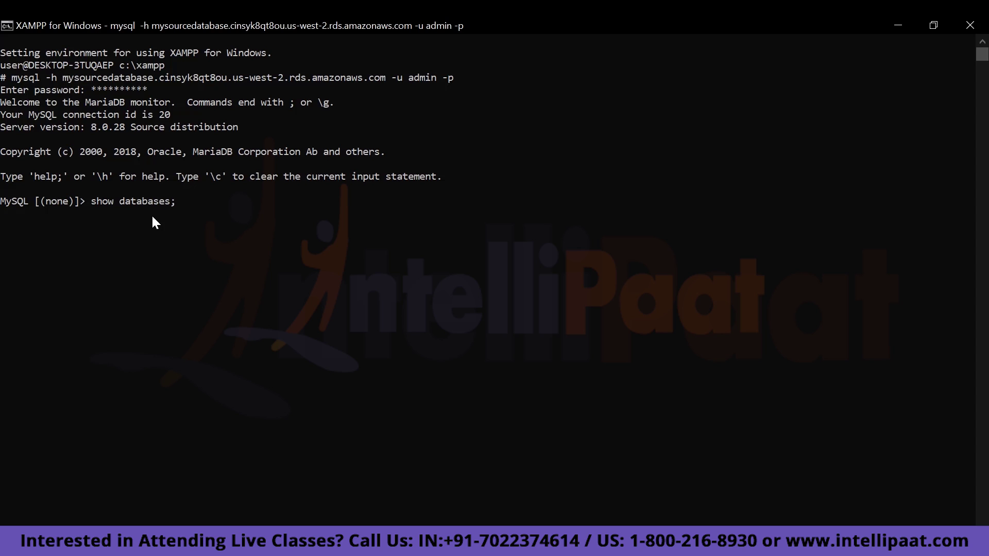
pyautogui.press('Return')
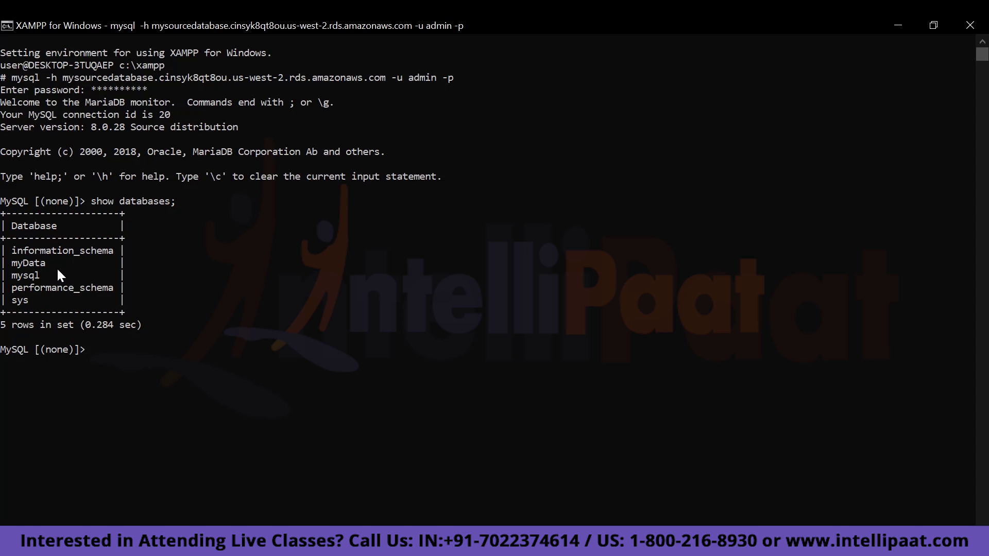
pyautogui.write('use myData')
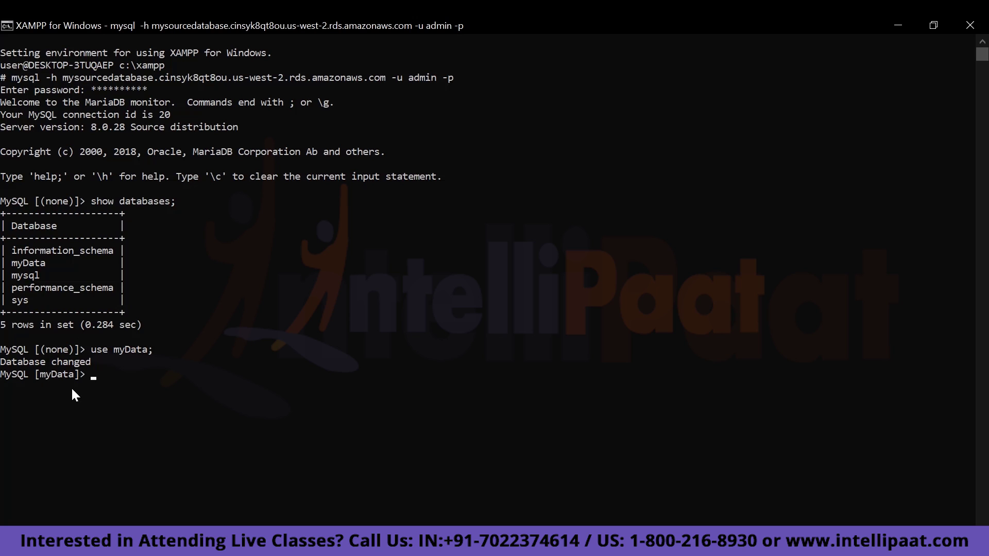
pyautogui.write('create table mytab')
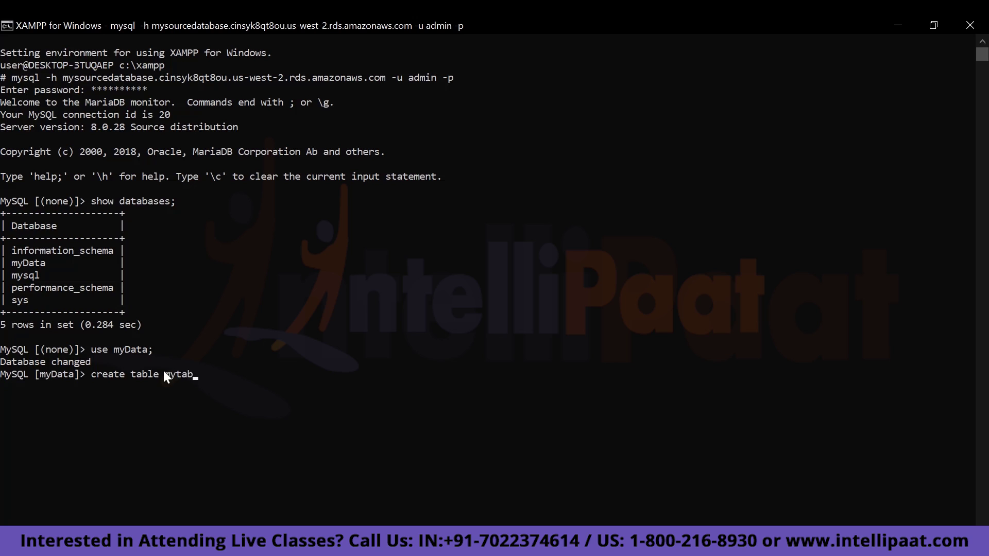
pyautogui.write('(eid int, name varchar')
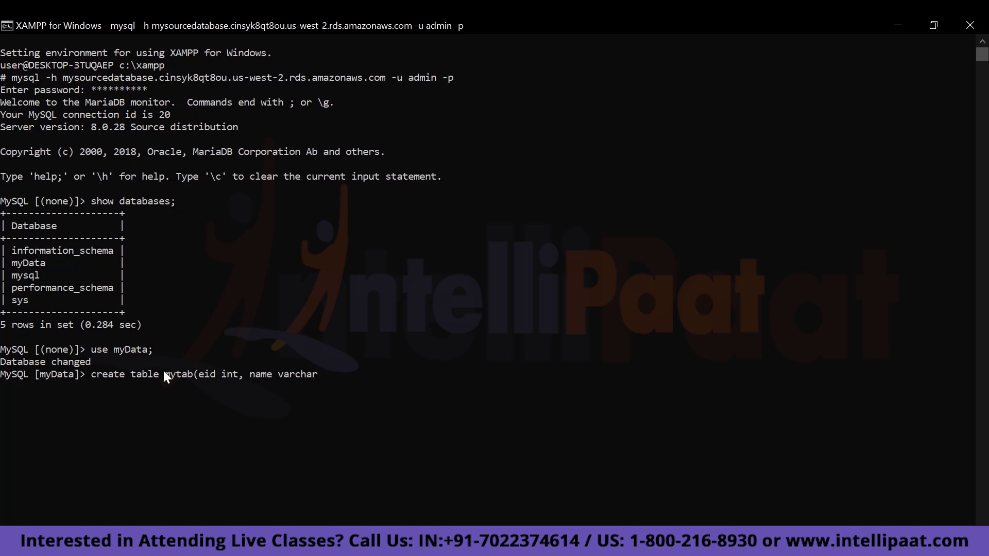
pyautogui.write('(20));')
pyautogui.press('Return')
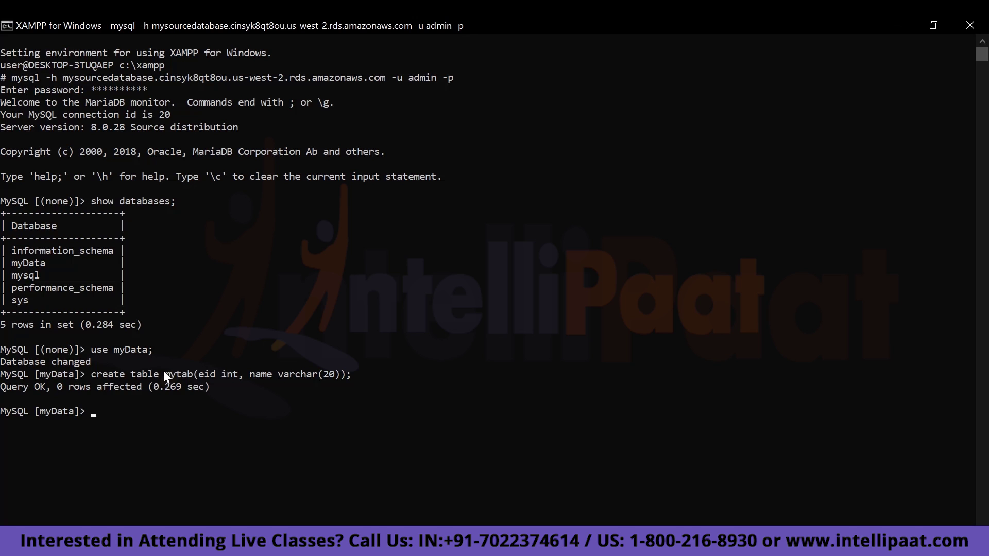
# - Run 'show tables;' and 'select * from mytab;' to confirm the empty mytab table
pyautogui.write('show tables;')
pyautogui.press('Return')
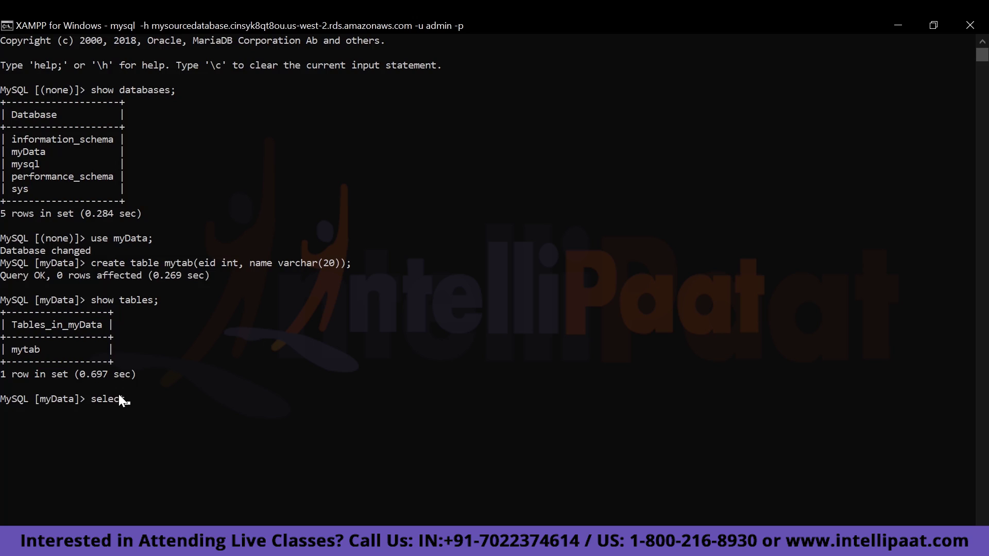
pyautogui.write('select * from mytab;')
pyautogui.press('Return')
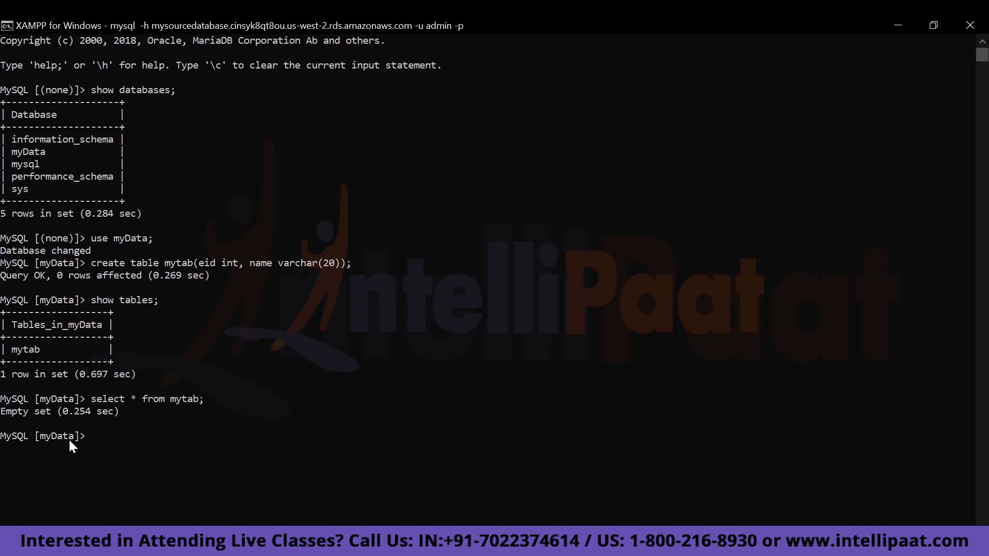
# - Insert rows (1,ABC), (2,MNO), (3,XYZ) into mytab, recheck them, then exit MySQL
pyautogui.write('insert into mytab values')
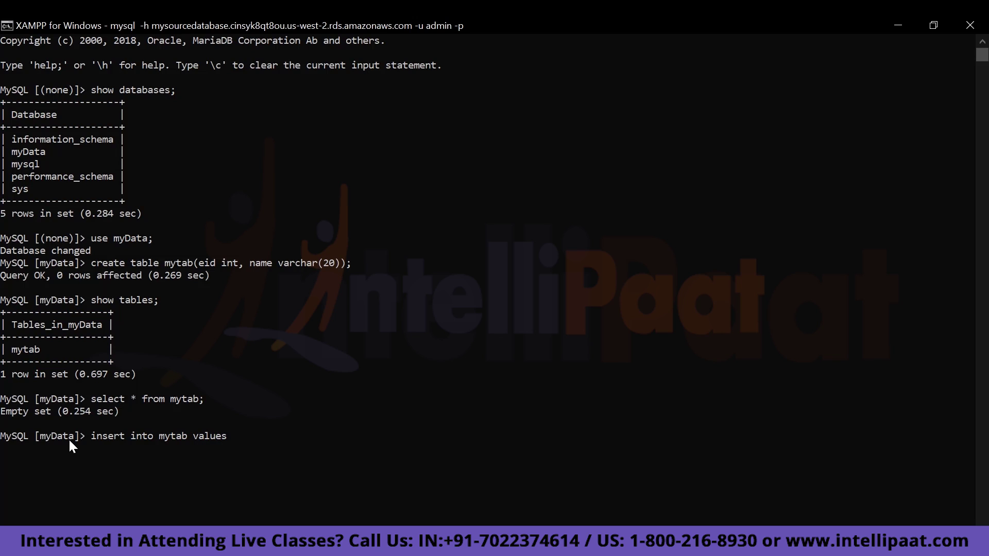
pyautogui.write(' (')
pyautogui.write('1')
pyautogui.write(',')
pyautogui.write('"')
pyautogui.write('ABC')
pyautogui.write('"')
pyautogui.write('),')
pyautogui.write('(2')
pyautogui.write(':')
pyautogui.write('MNO")')
pyautogui.write(',')
pyautogui.write('(')
pyautogui.write('3,')
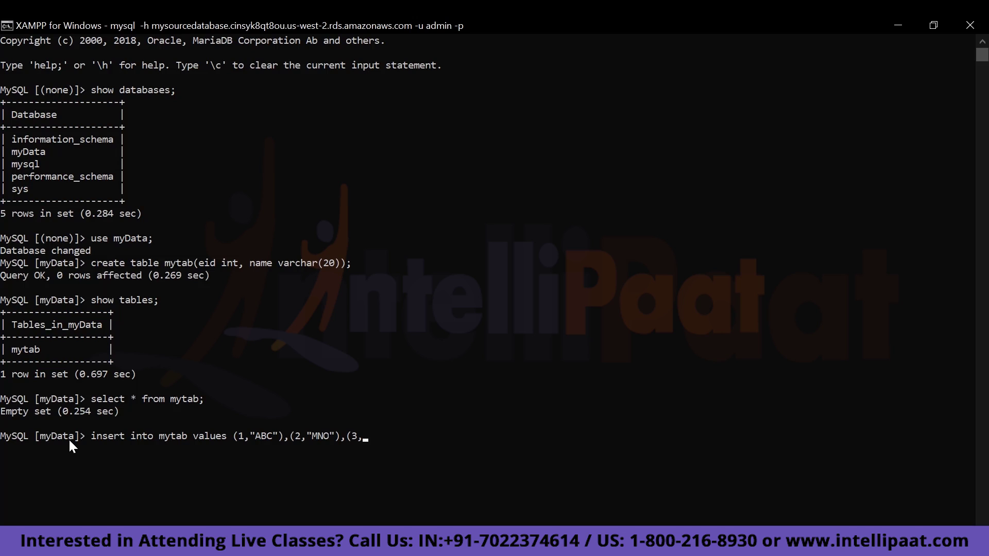
pyautogui.write('XYZ");')
pyautogui.press('Return')
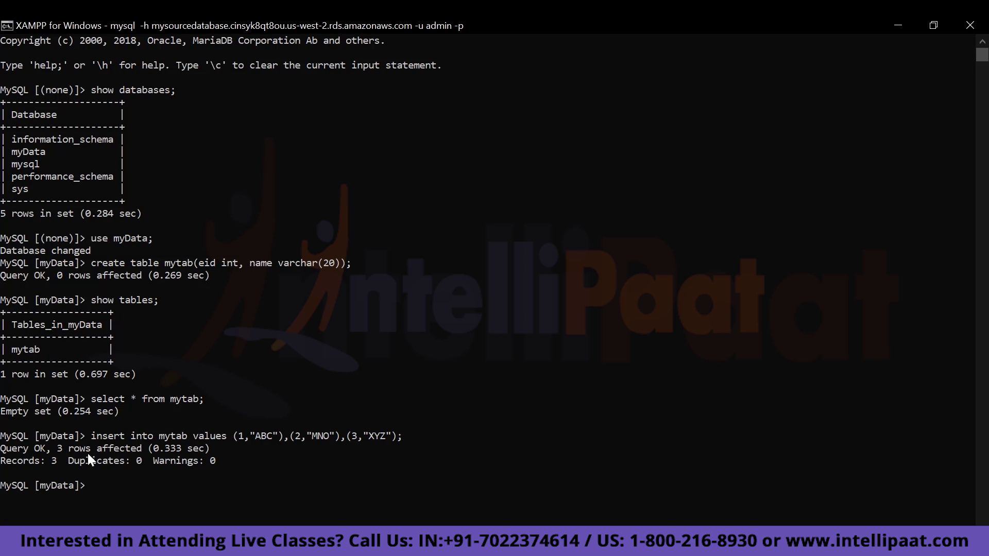
pyautogui.press('Up')
pyautogui.press('Up')
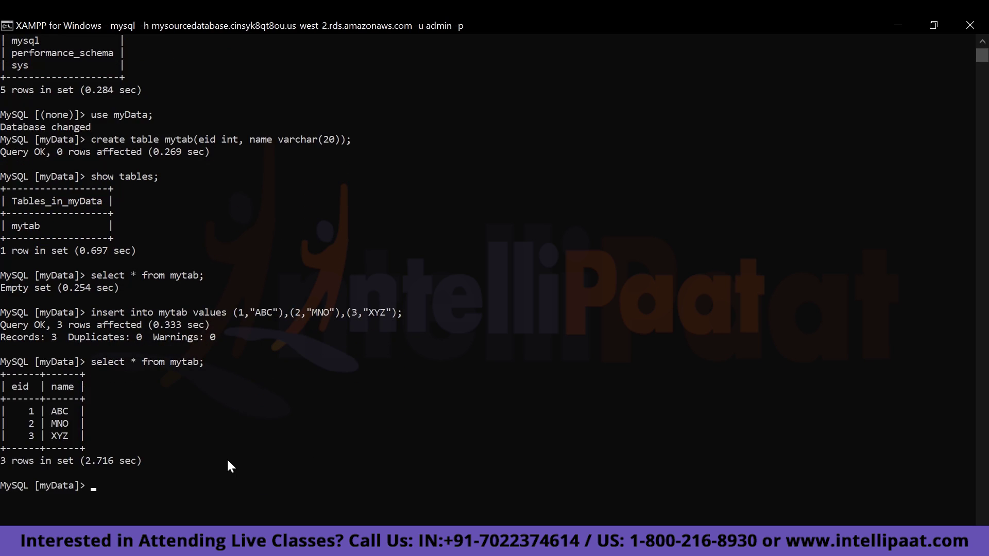
pyautogui.scroll(-2, 78, 385)
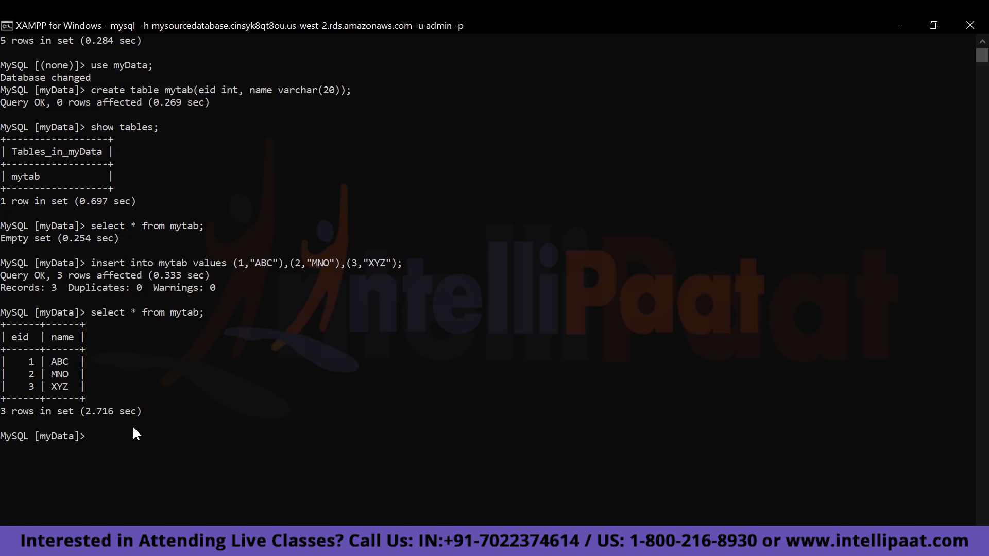
pyautogui.write('exit;')
pyautogui.press('Return')
# - Bring the RDS console browser window back in front of the terminal
pyautogui.click(575, 340)
pyautogui.scroll(-7, 576, 340)
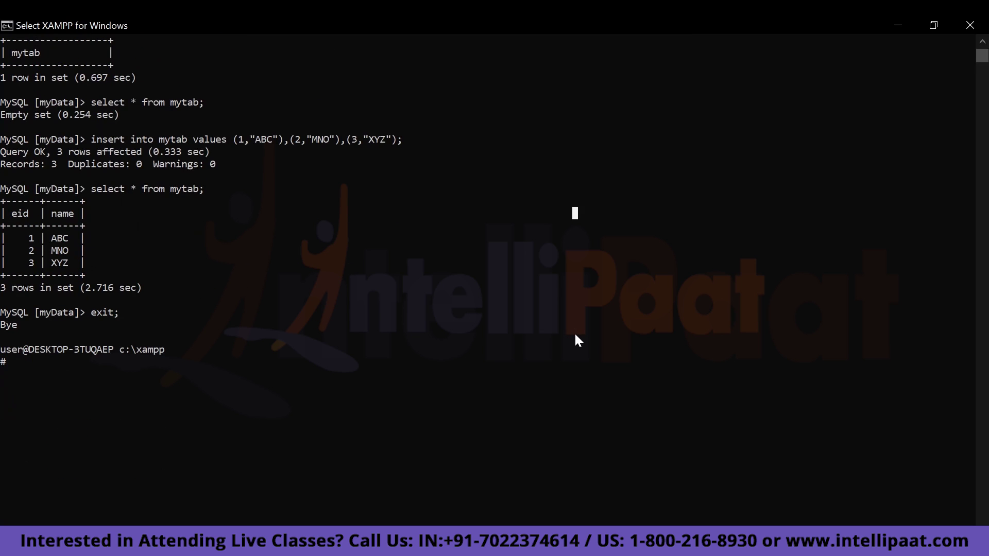
pyautogui.moveTo(517, 545)
pyautogui.moveTo(548, 545)
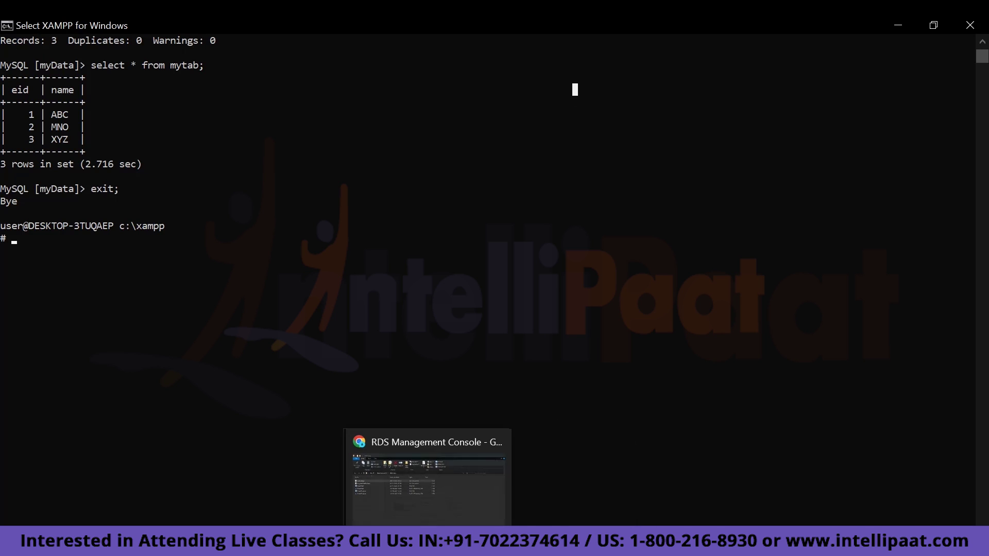
pyautogui.click(489, 546)
# - Return to the databases list, open database-1, and select its endpoint address
pyautogui.click(405, 398)
pyautogui.scroll(5, 404, 397)
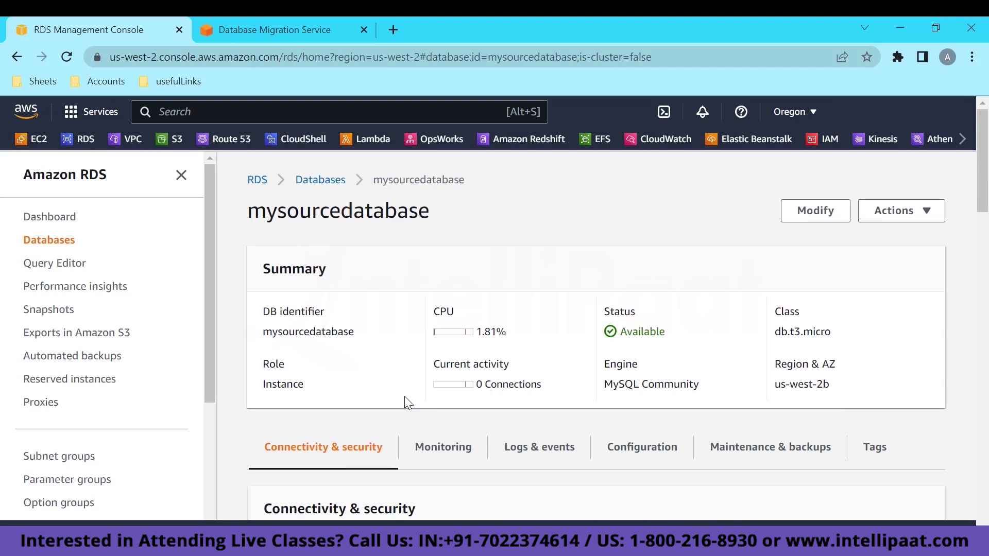
pyautogui.click(317, 181)
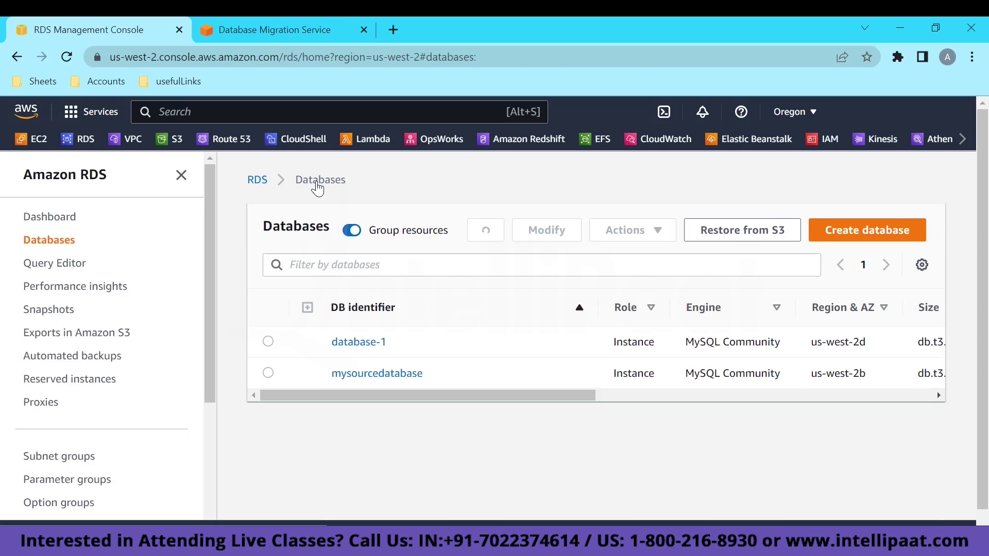
pyautogui.click(267, 342)
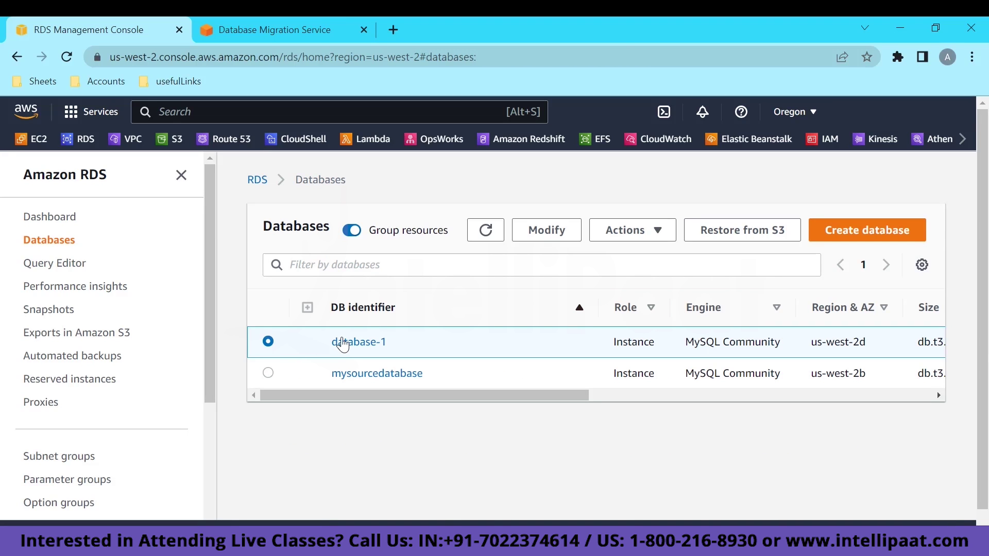
pyautogui.click(351, 342)
pyautogui.scroll(-5, 351, 346)
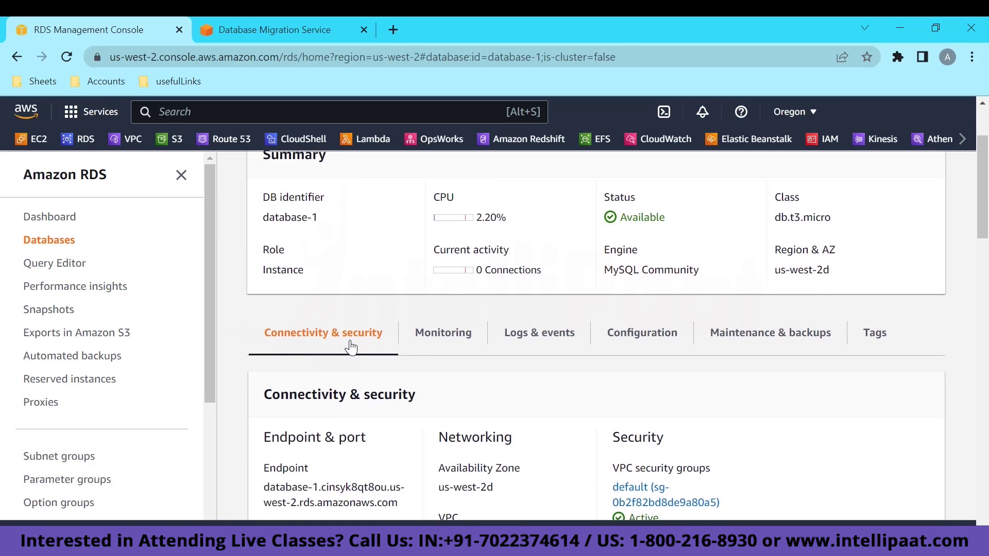
pyautogui.moveTo(407, 338); pyautogui.dragTo(255, 325)
pyautogui.hotkey('ctrl', 'c')
# - Connect the XAMPP MySQL shell to database-1's endpoint as admin with its password
pyautogui.hotkey('alt', 'Tab')
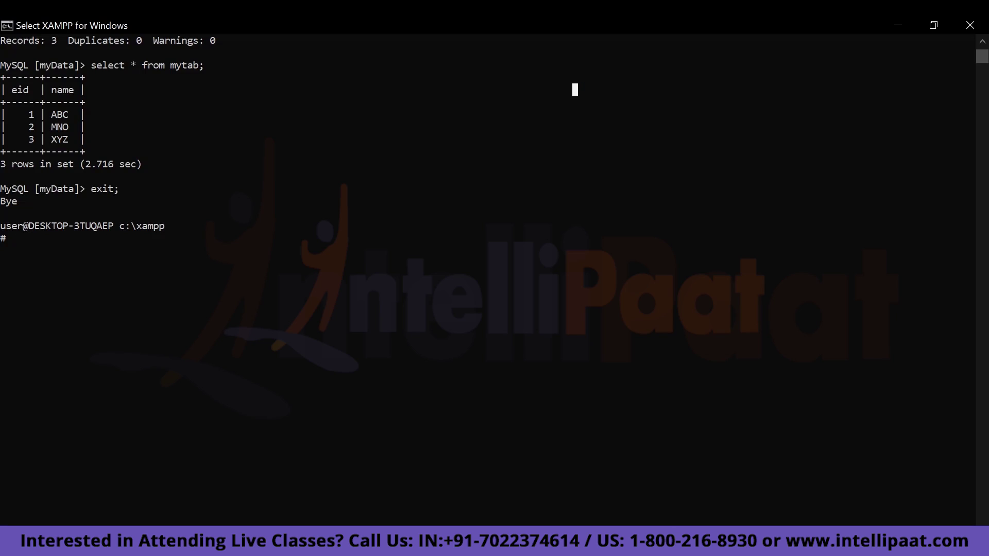
pyautogui.rightClick(194, 311)
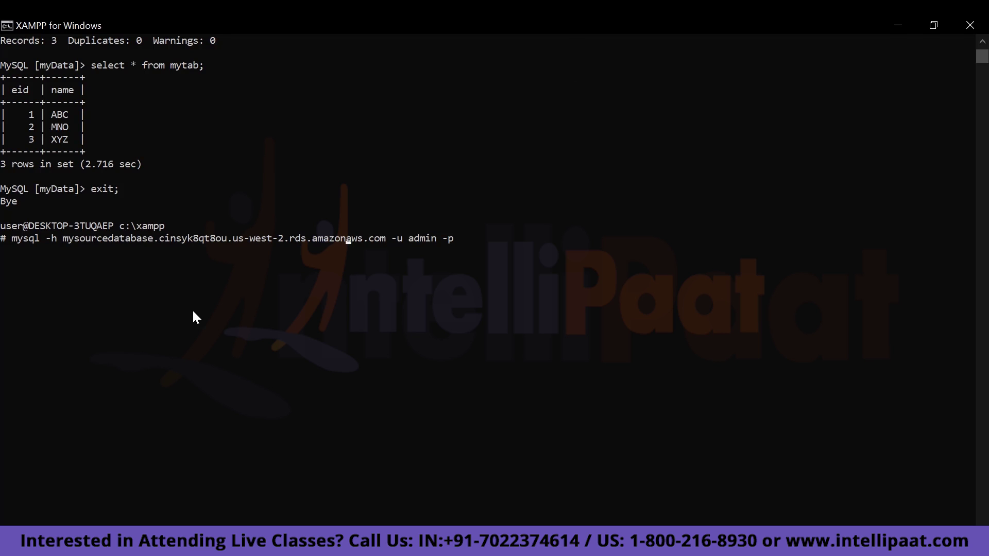
pyautogui.press('BackSpace')
pyautogui.press('BackSpace')
pyautogui.press('BackSpace')
pyautogui.press('BackSpace')
pyautogui.press('BackSpace')
pyautogui.press('BackSpace')
pyautogui.press('BackSpace')
pyautogui.press('BackSpace')
pyautogui.press('BackSpace')
pyautogui.press('BackSpace')
pyautogui.press('BackSpace')
pyautogui.press('BackSpace')
pyautogui.press('BackSpace')
pyautogui.press('BackSpace')
pyautogui.press('BackSpace')
pyautogui.press('BackSpace')
pyautogui.press('BackSpace')
pyautogui.press('BackSpace')
pyautogui.press('BackSpace')
pyautogui.press('BackSpace')
pyautogui.press('BackSpace')
pyautogui.press('BackSpace')
pyautogui.press('BackSpace')
pyautogui.press('BackSpace')
pyautogui.press('BackSpace')
pyautogui.press('BackSpace')
pyautogui.press('BackSpace')
pyautogui.press('BackSpace')
pyautogui.press('BackSpace')
pyautogui.press('BackSpace')
pyautogui.press('BackSpace')
pyautogui.press('BackSpace')
pyautogui.press('BackSpace')
pyautogui.press('BackSpace')
pyautogui.press('BackSpace')
pyautogui.press('BackSpace')
pyautogui.press('BackSpace')
pyautogui.press('BackSpace')
pyautogui.press('BackSpace')
pyautogui.press('BackSpace')
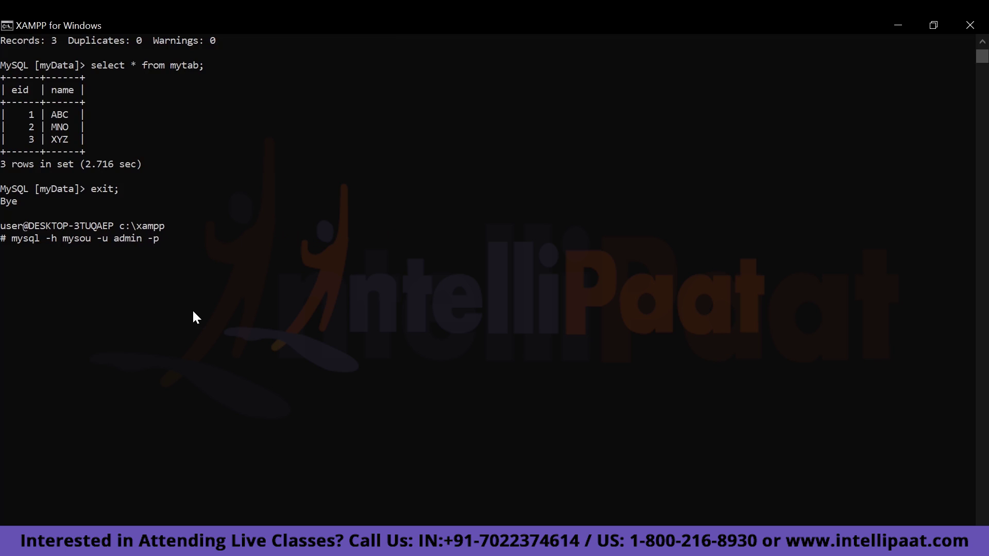
pyautogui.hotkey('ctrl', 'v')
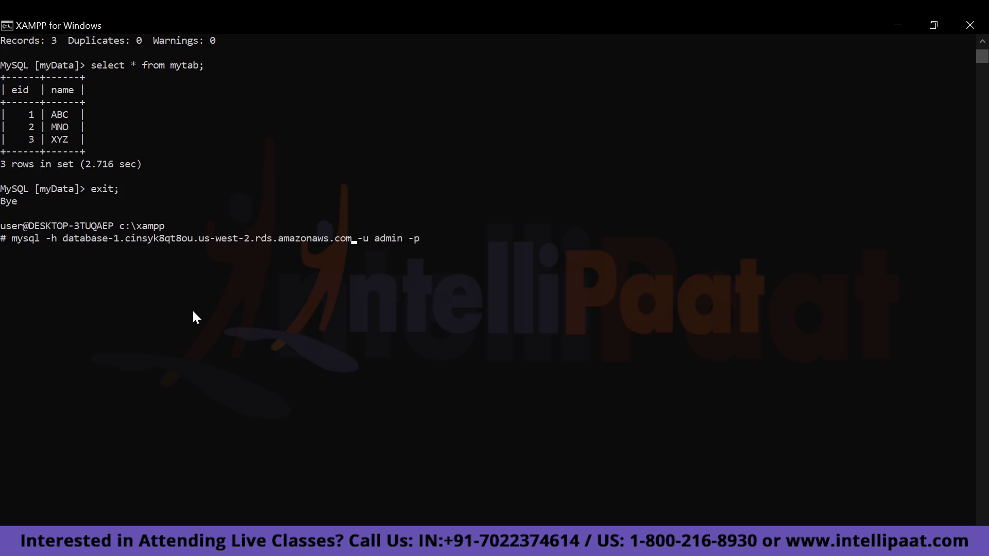
pyautogui.press('Return')
pyautogui.write('*********')
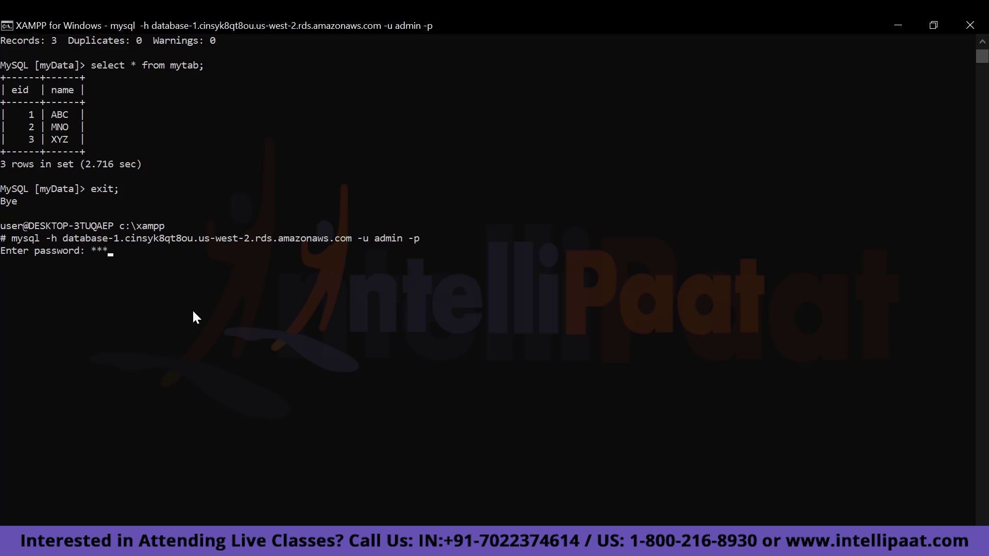
pyautogui.write('*')
pyautogui.press('Return')
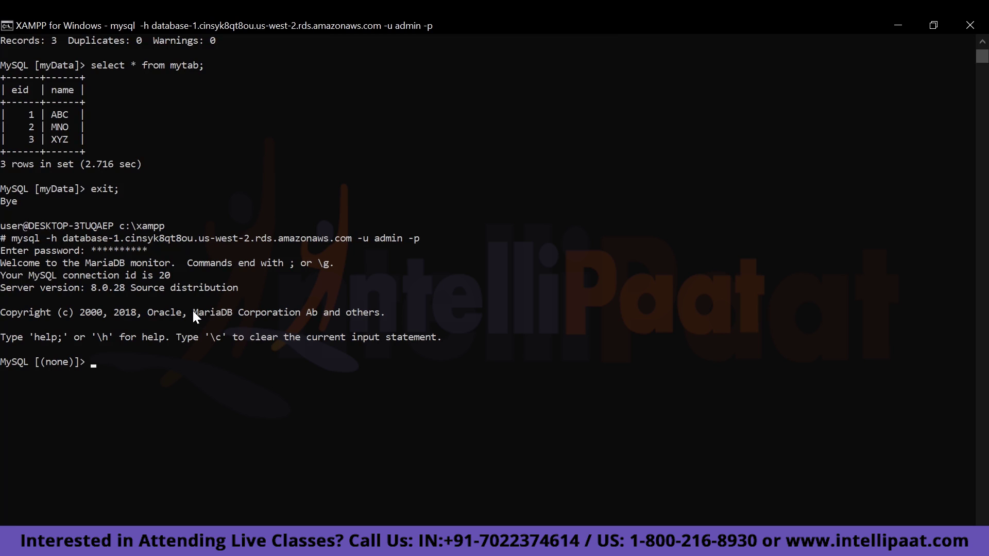
# - Run show databases; to list information_schema, mysql, performance_schema and sys
pyautogui.scroll(-2, 194, 311)
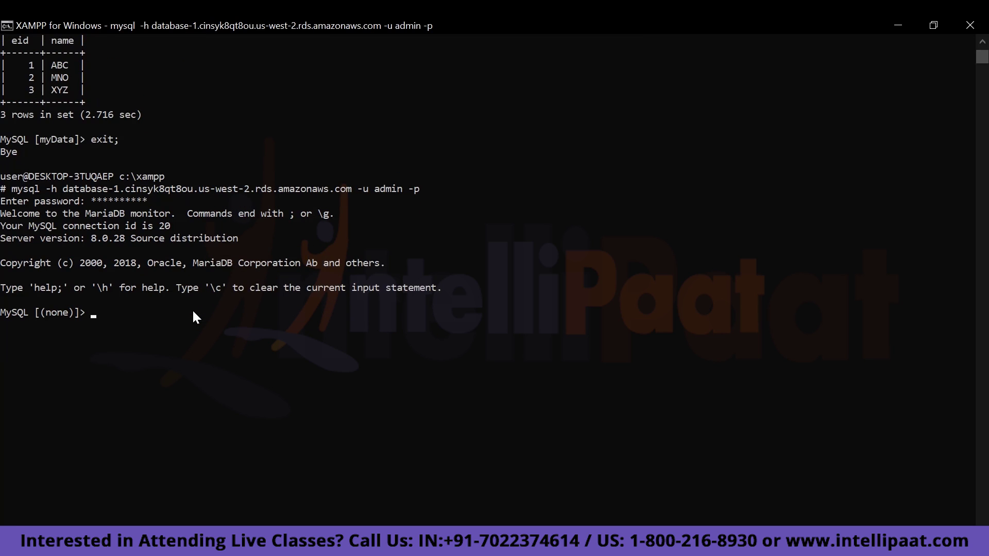
pyautogui.scroll(2, 193, 315)
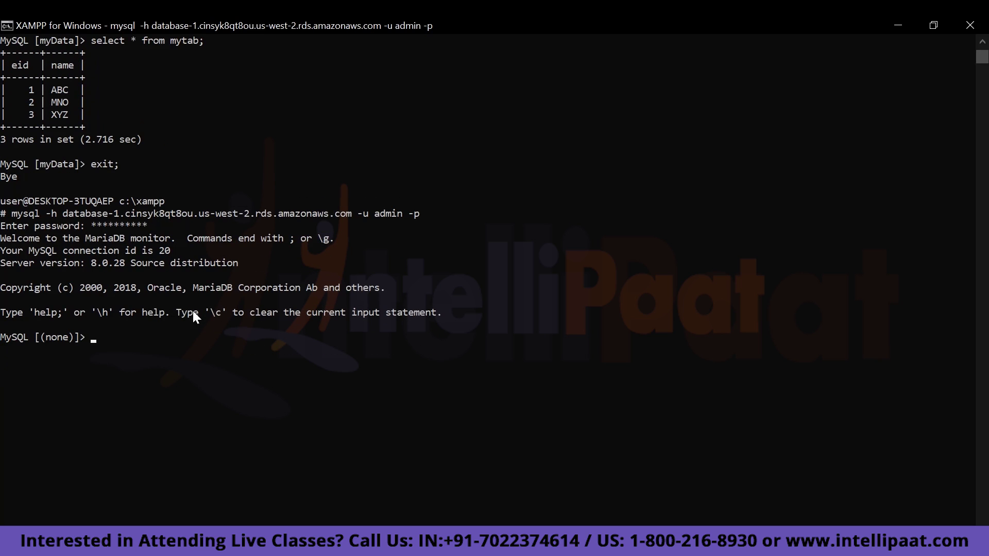
pyautogui.write('show databse')
pyautogui.press('BackSpace')
pyautogui.press('BackSpace')
pyautogui.write('ases;')
pyautogui.press('Return')
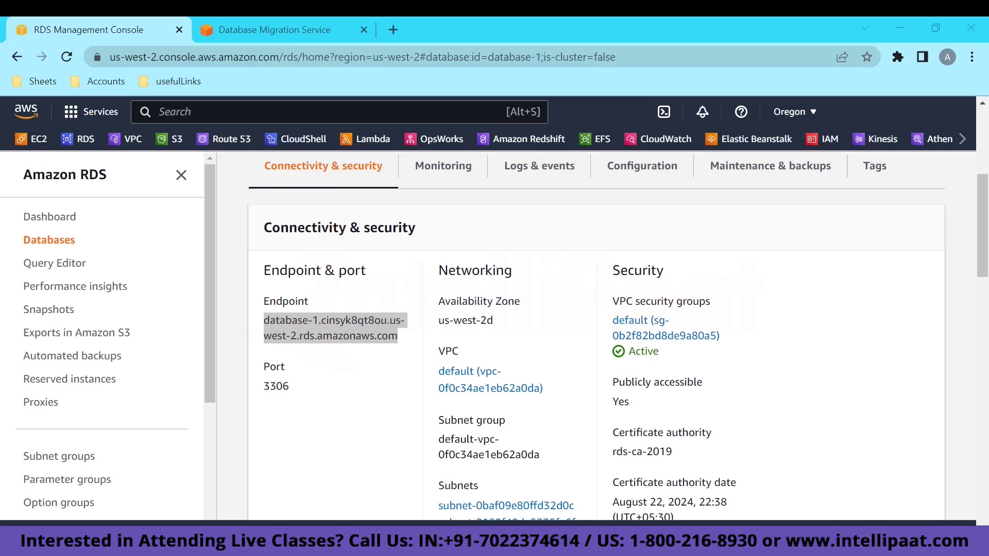
# - Select database-1's endpoint address, then enter mySource as the DMS endpoint identifier
pyautogui.tripleClick(330, 328)
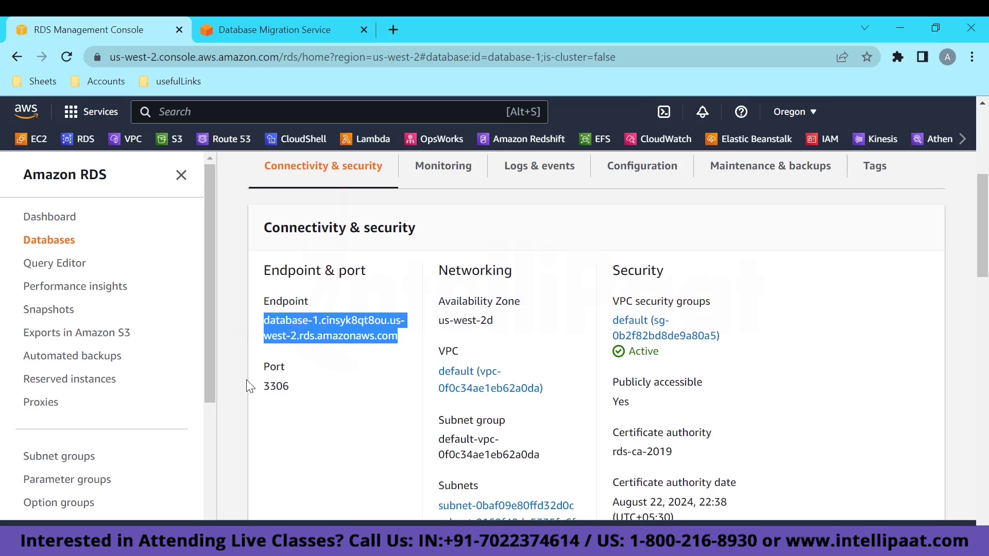
pyautogui.click(330, 421)
pyautogui.click(261, 19)
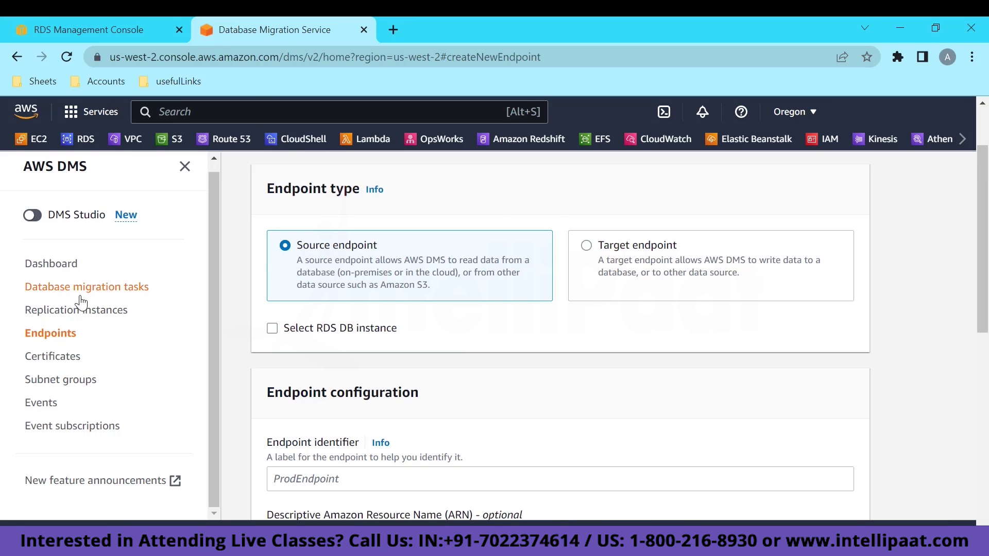
pyautogui.scroll(-2, 410, 385)
pyautogui.scroll(2, 411, 385)
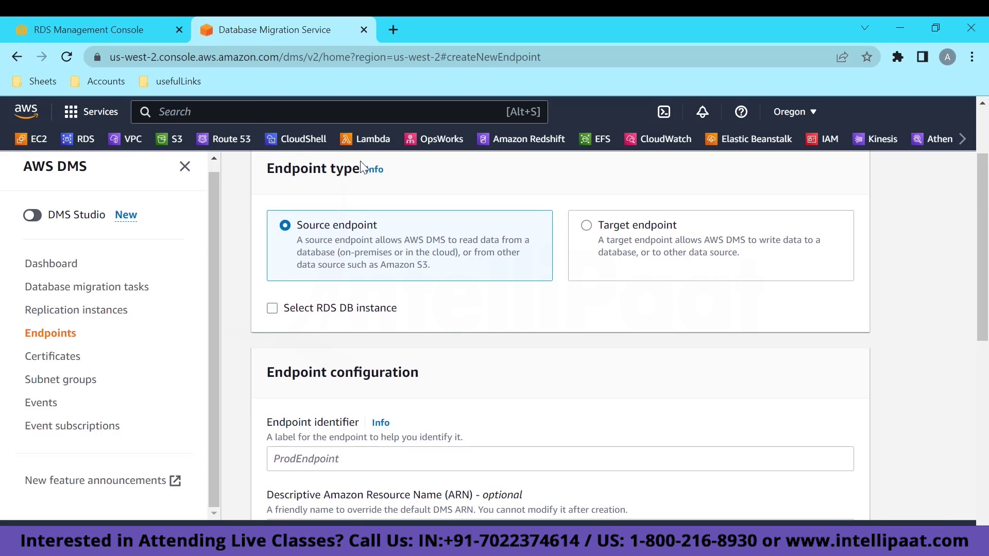
pyautogui.scroll(-2, 465, 360)
pyautogui.click(415, 354)
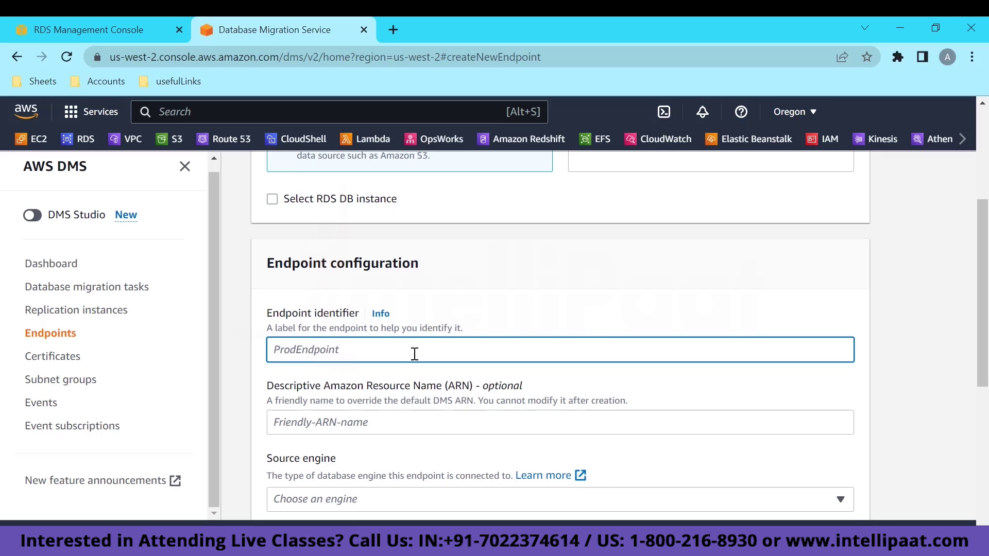
pyautogui.write('mySource')
# - Set the source engine to MySQL and choose 'Provide access information manually'
pyautogui.scroll(-2, 415, 354)
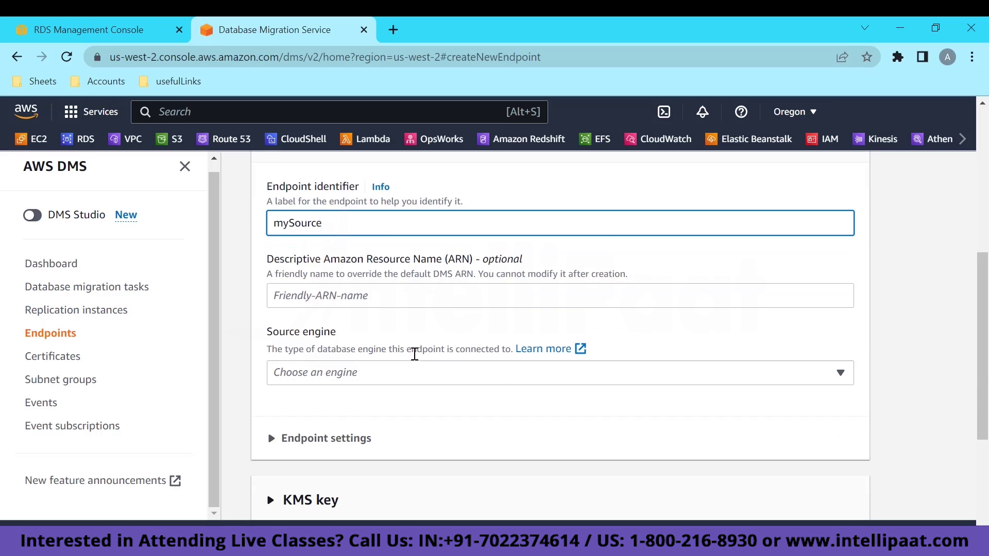
pyautogui.click(386, 367)
pyautogui.write('mys')
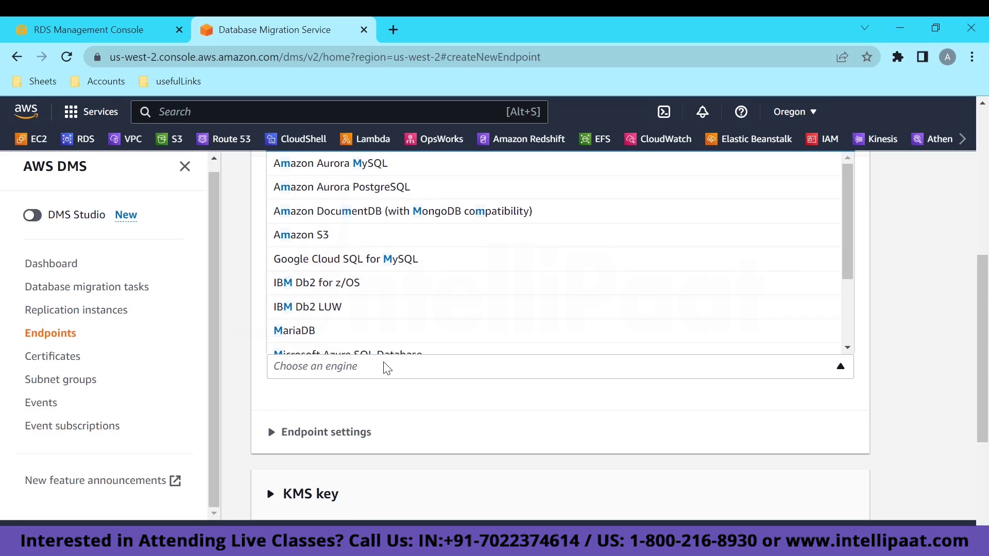
pyautogui.click(369, 343)
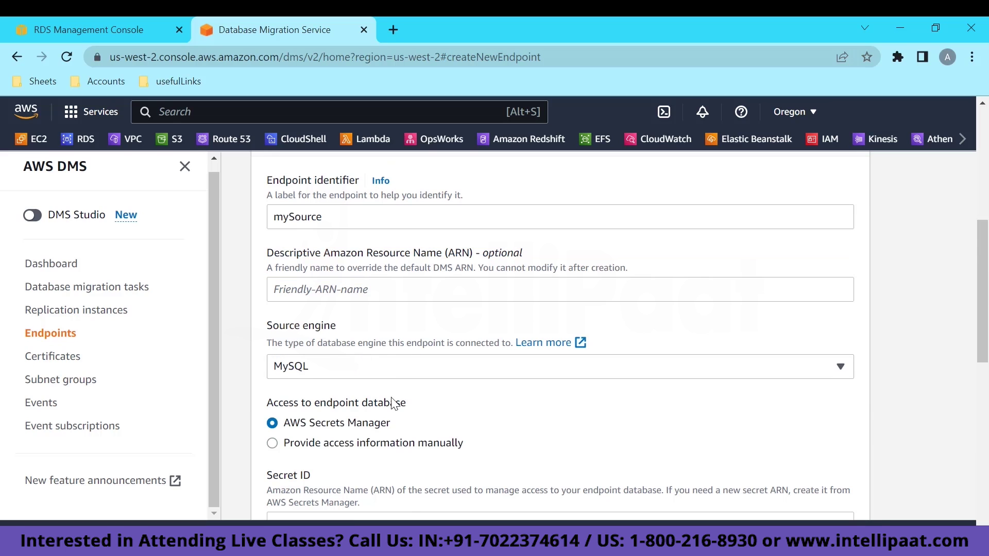
pyautogui.scroll(-2, 395, 401)
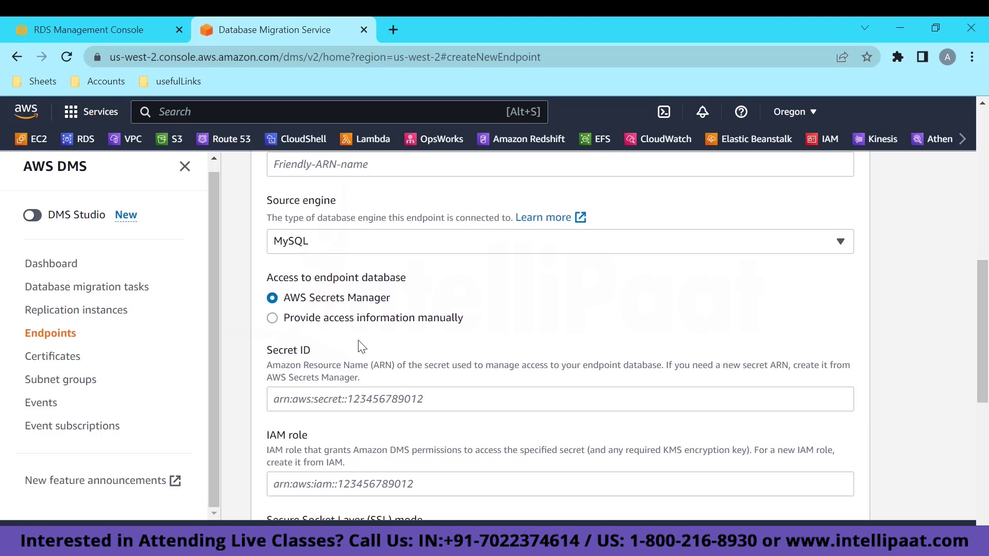
pyautogui.scroll(-1, 388, 341)
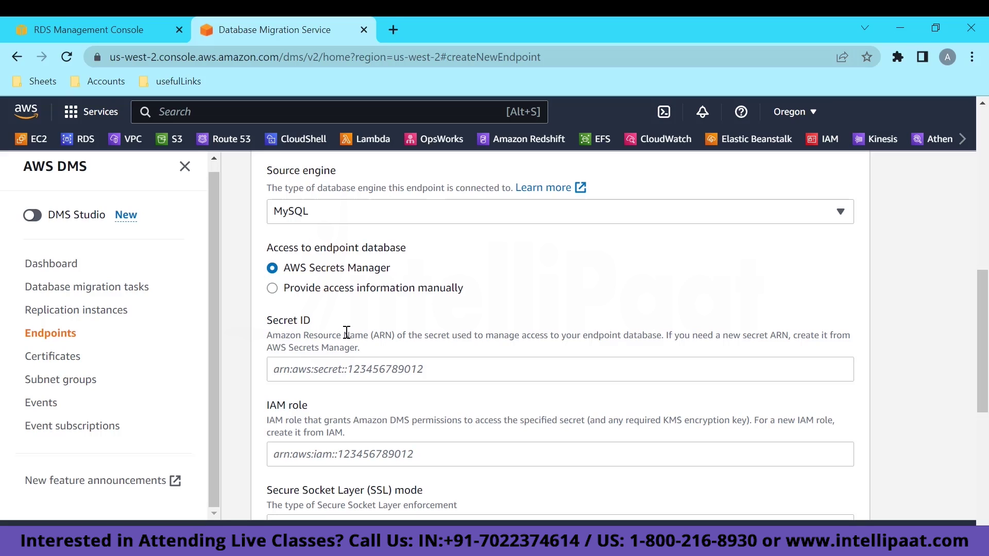
pyautogui.click(319, 288)
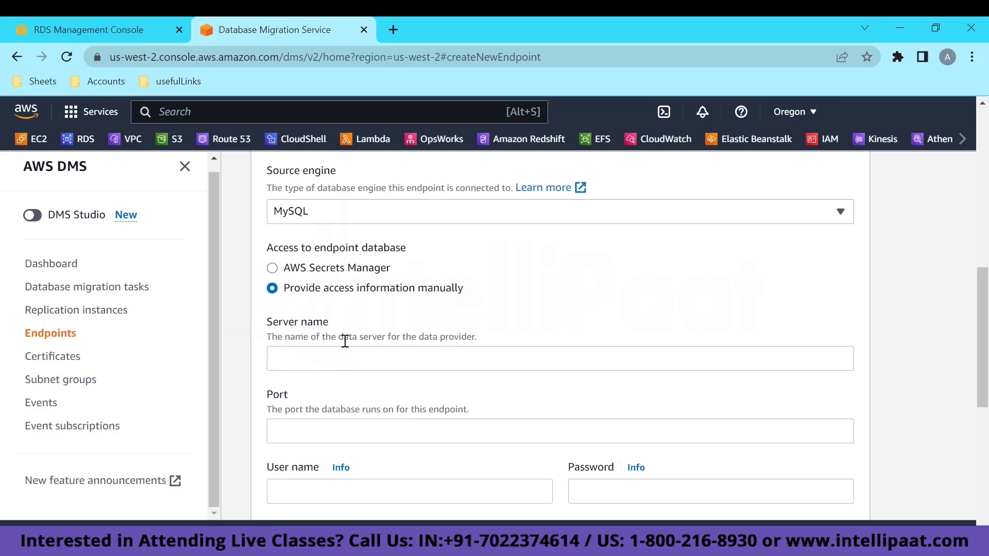
pyautogui.scroll(-1, 330, 334)
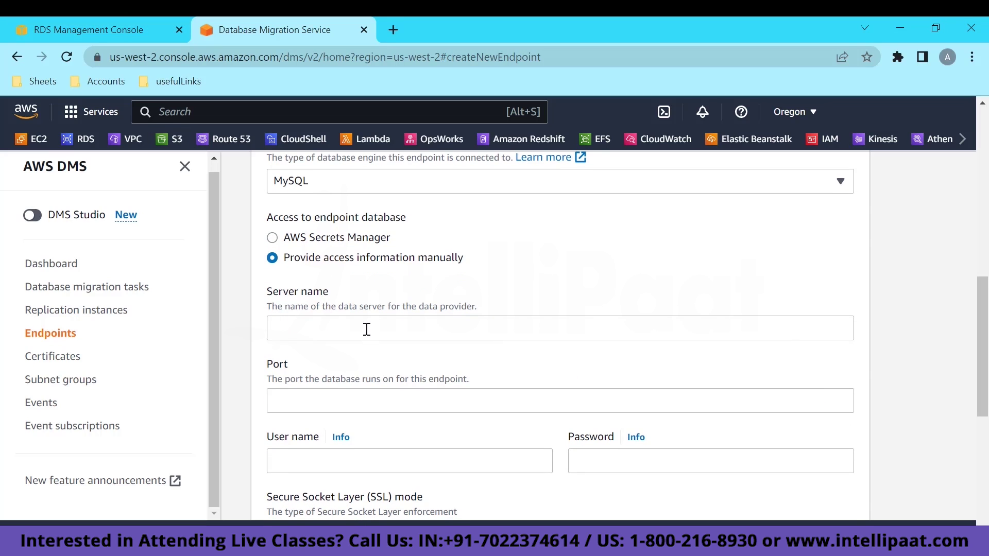
pyautogui.scroll(-3, 366, 328)
pyautogui.scroll(3, 366, 328)
pyautogui.click(66, 29)
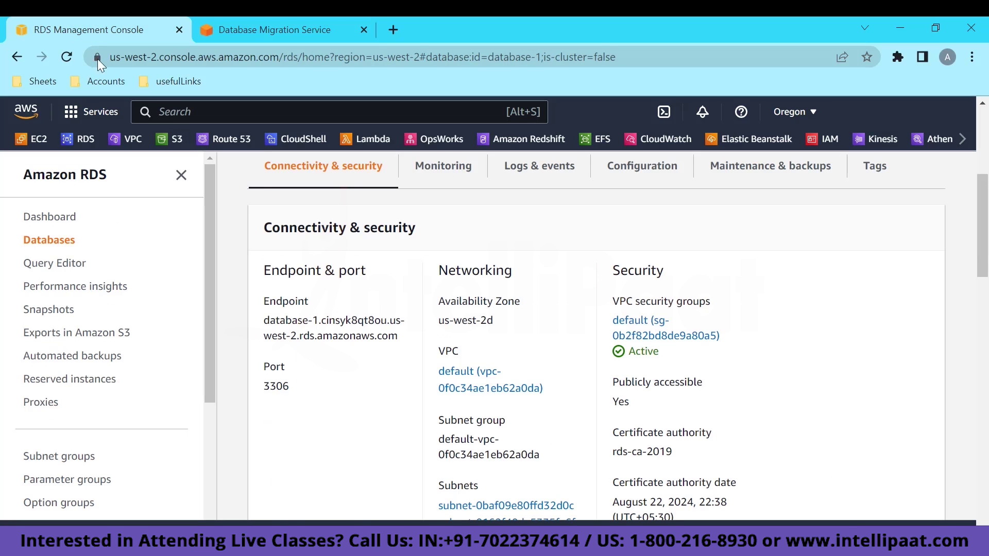
# - Copy mysourcedatabase's RDS endpoint and paste it as the source Server name
pyautogui.scroll(5, 391, 312)
pyautogui.click(314, 181)
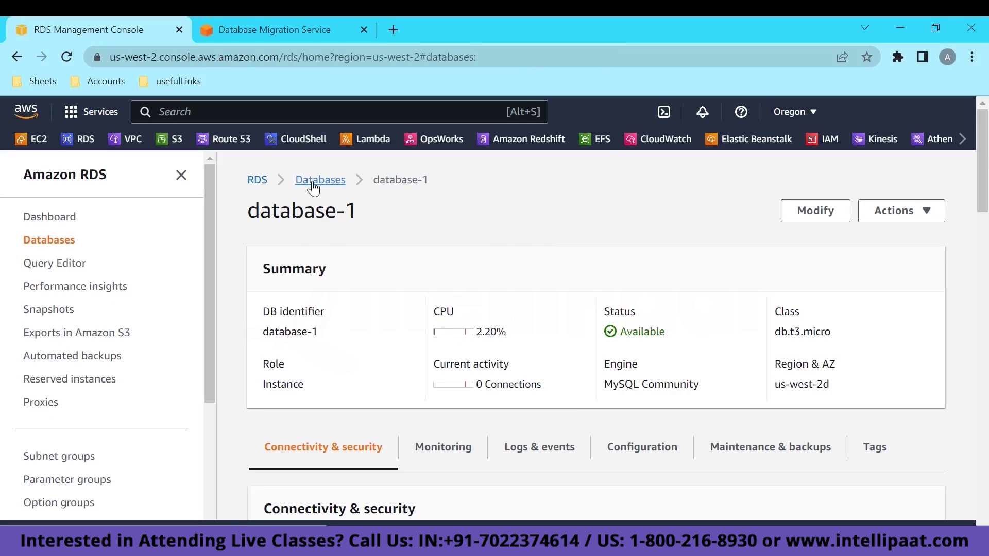
pyautogui.click(368, 376)
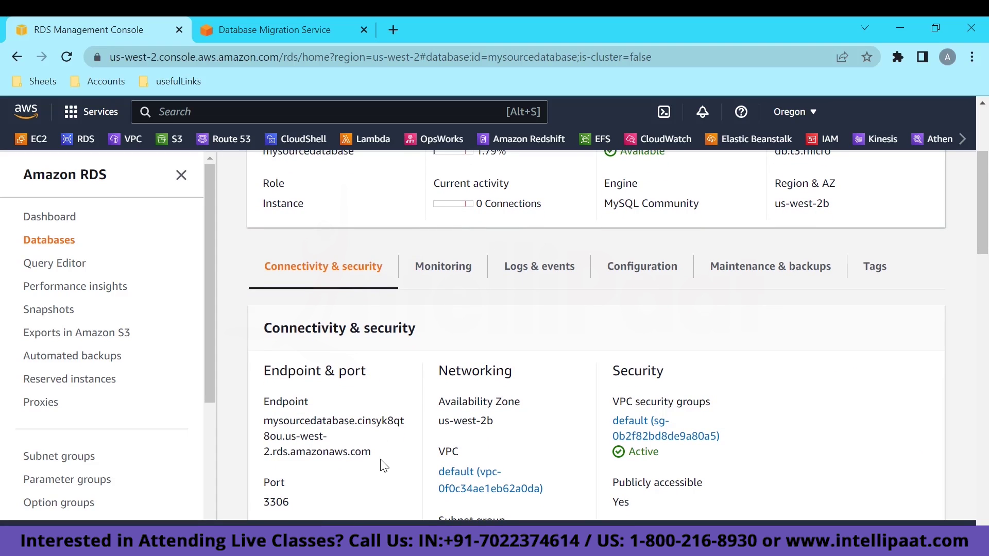
pyautogui.moveTo(384, 464); pyautogui.dragTo(258, 424)
pyautogui.hotkey('ctrl', 'c')
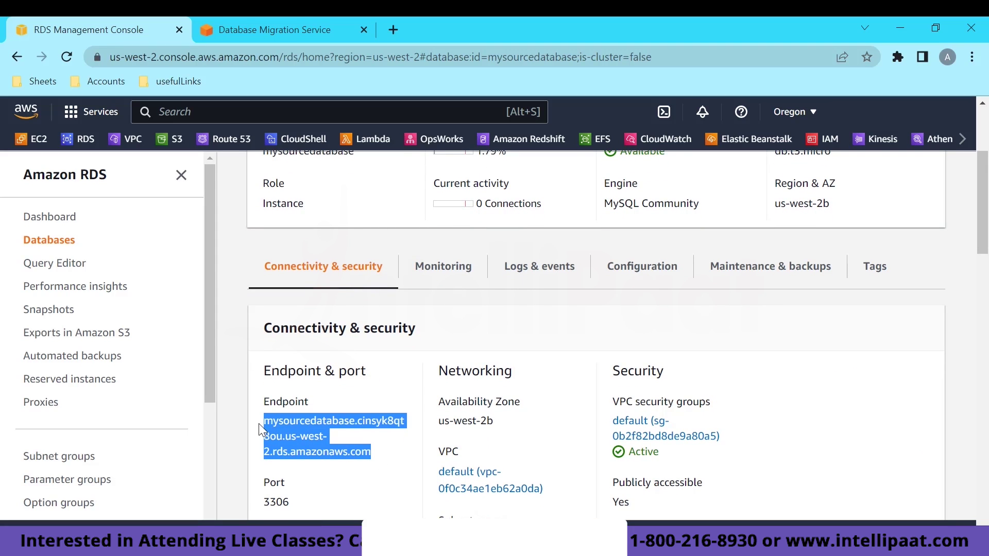
pyautogui.click(212, 21)
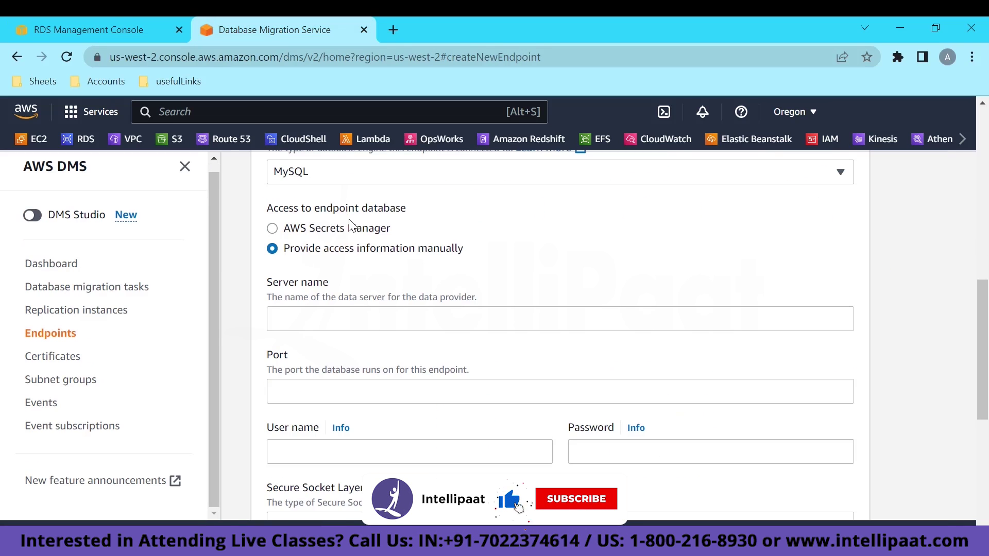
pyautogui.click(304, 322)
pyautogui.hotkey('ctrl', 'v')
# - Enter port 3306, user name admin and the database password
pyautogui.scroll(-1, 304, 324)
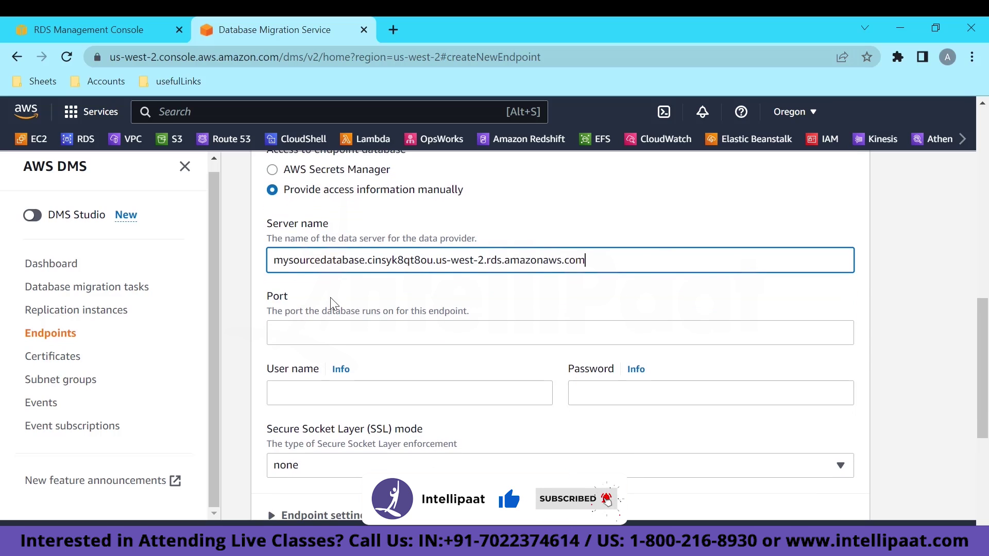
pyautogui.scroll(5, 378, 309)
pyautogui.scroll(-4, 381, 309)
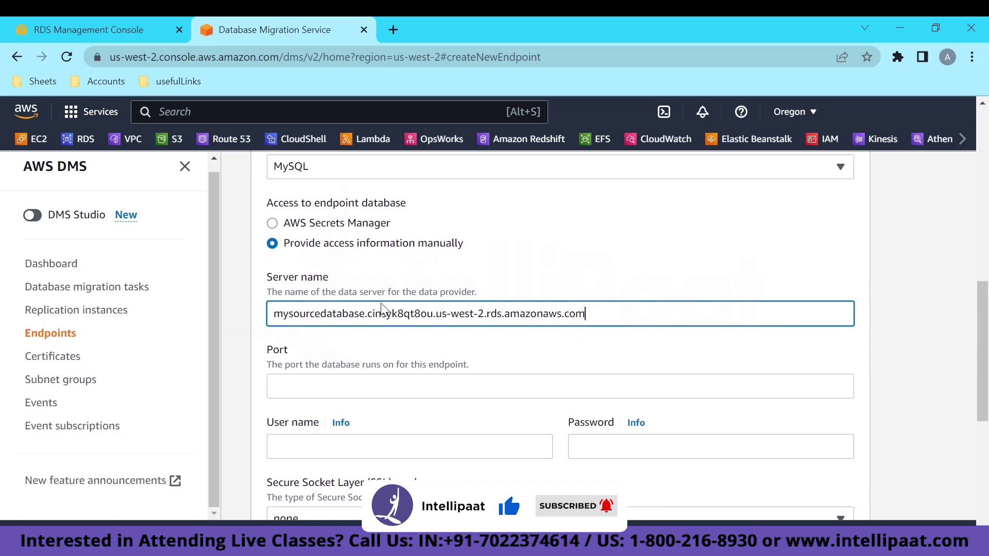
pyautogui.click(331, 385)
pyautogui.write('33')
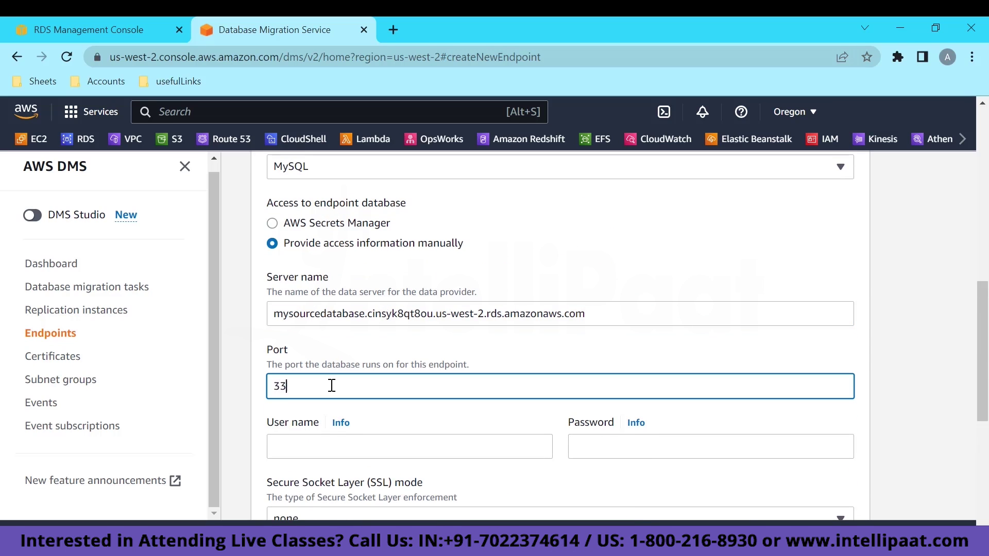
pyautogui.write('06')
pyautogui.scroll(-2, 331, 383)
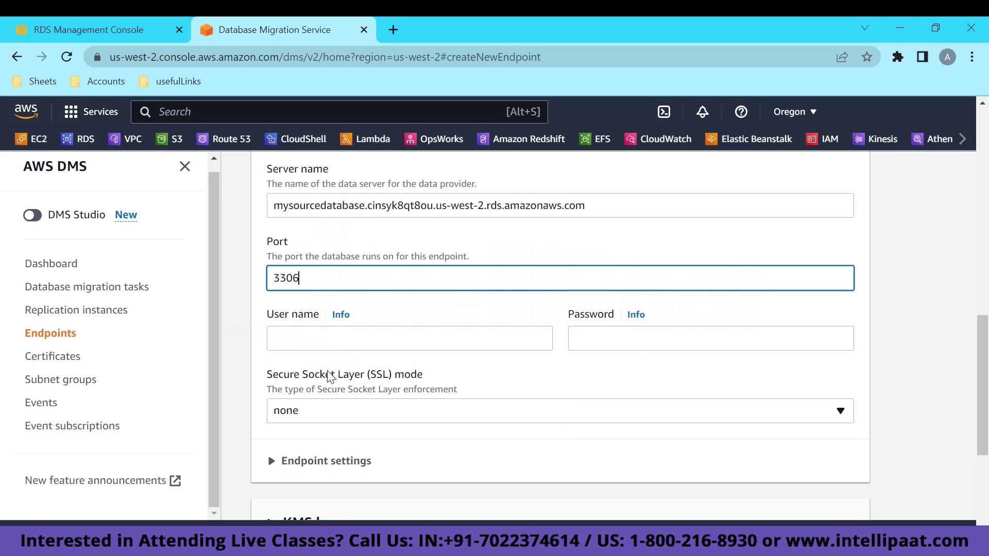
pyautogui.click(323, 344)
pyautogui.write('admin')
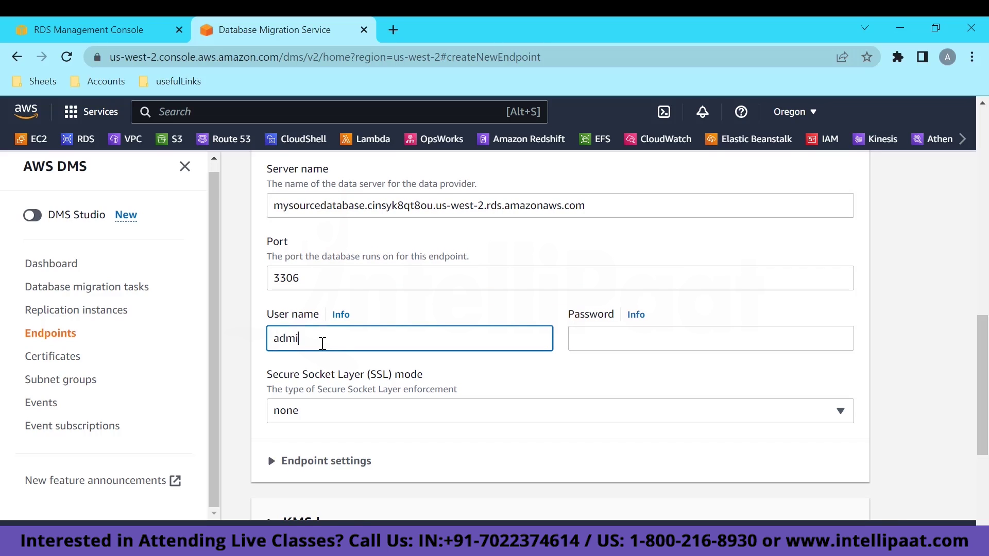
pyautogui.click(613, 333)
pyautogui.hotkey('ctrl', 'v')
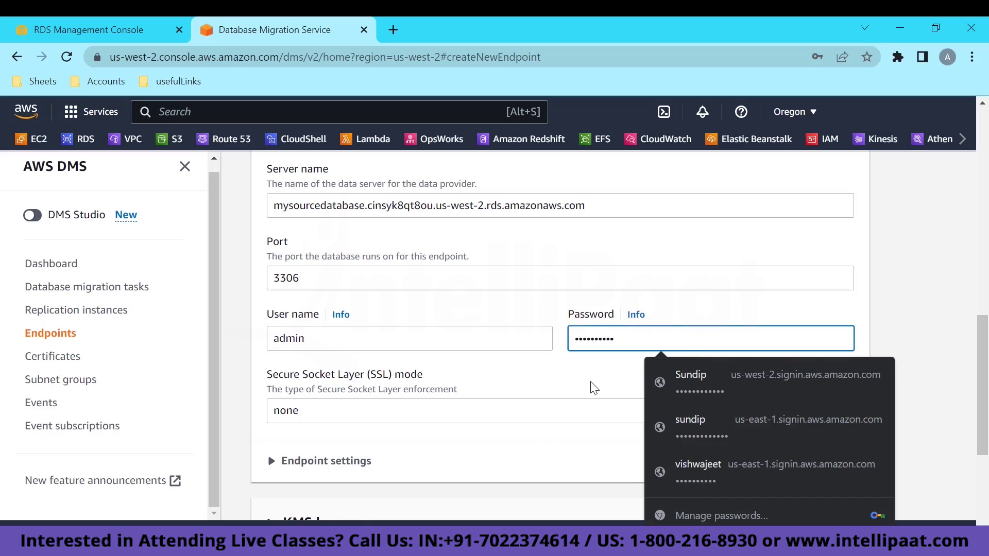
pyautogui.click(589, 387)
# - Review the Endpoint settings section, then expand the KMS key options
pyautogui.scroll(-2, 562, 381)
pyautogui.scroll(-1, 561, 381)
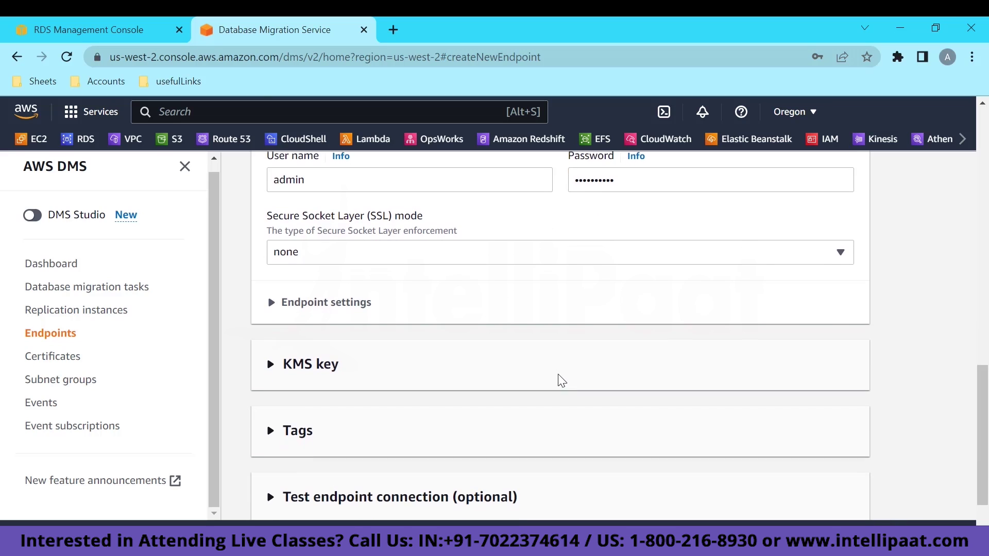
pyautogui.scroll(-1, 425, 350)
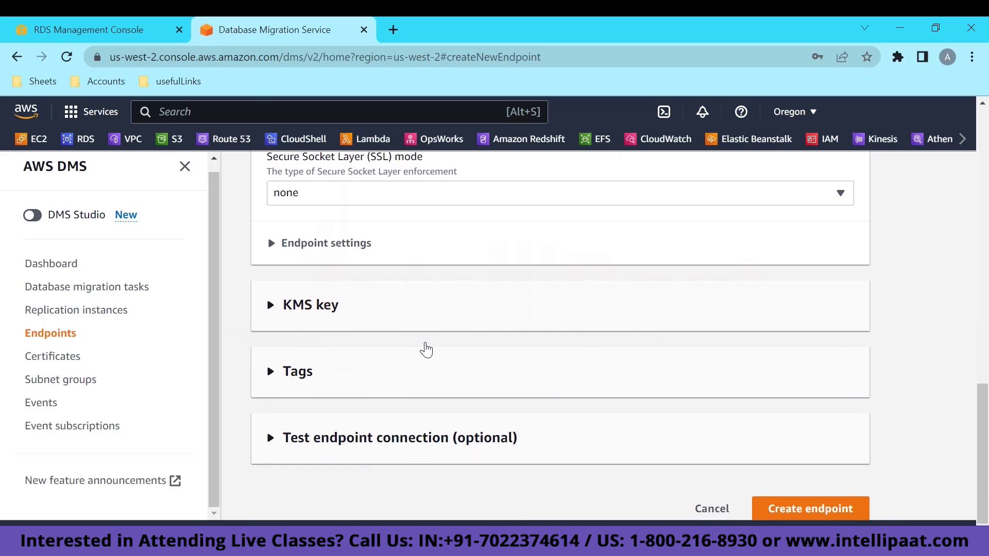
pyautogui.scroll(-1, 425, 349)
pyautogui.click(346, 227)
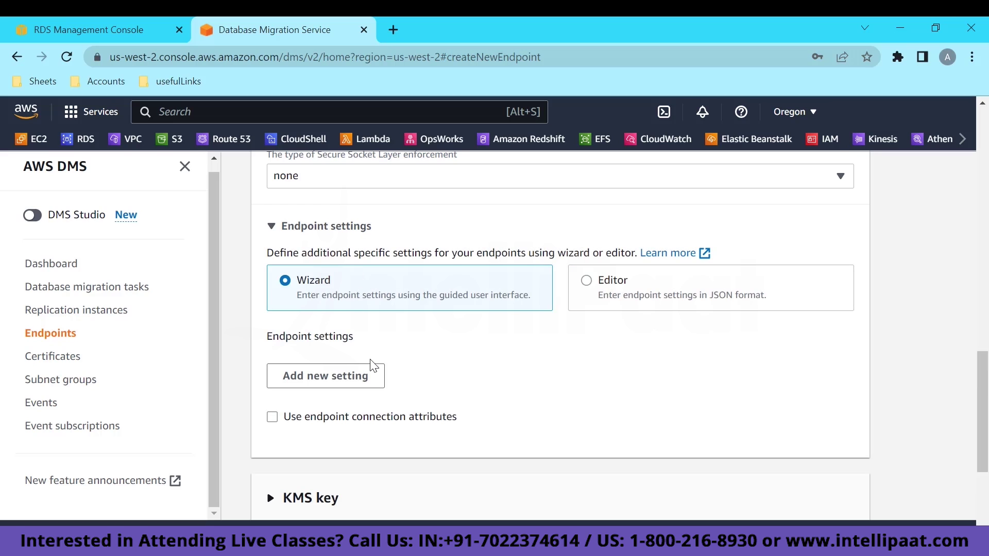
pyautogui.scroll(-3, 369, 366)
pyautogui.scroll(2, 372, 364)
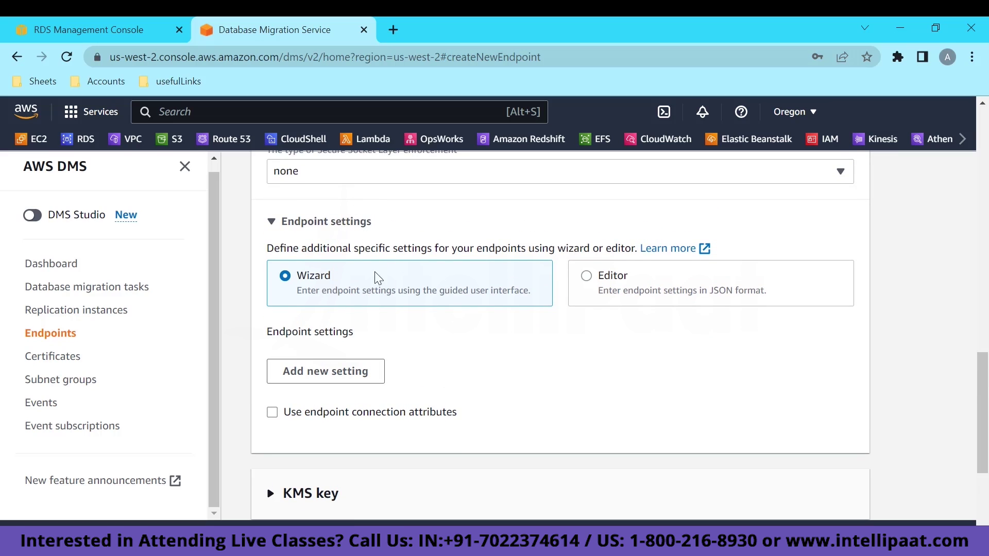
pyautogui.click(358, 229)
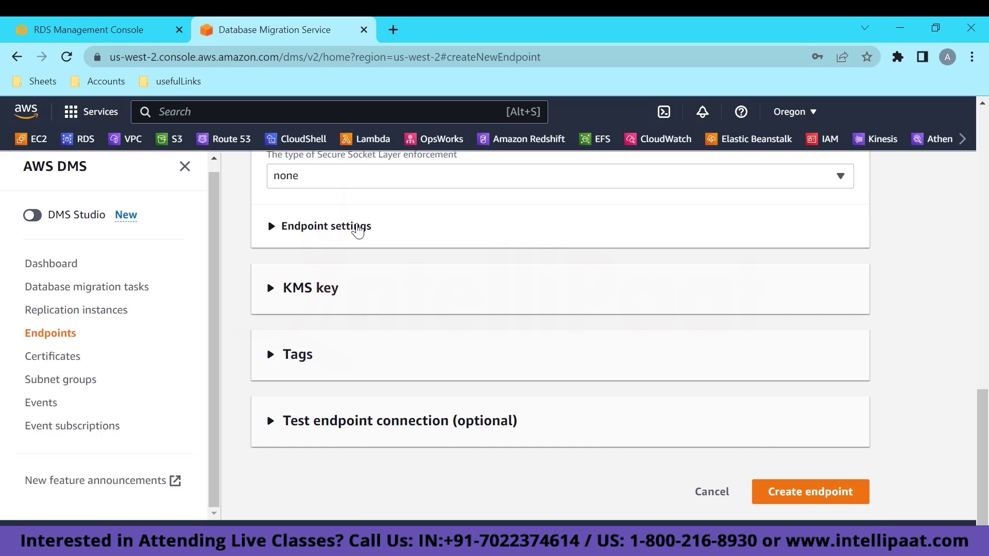
pyautogui.click(319, 309)
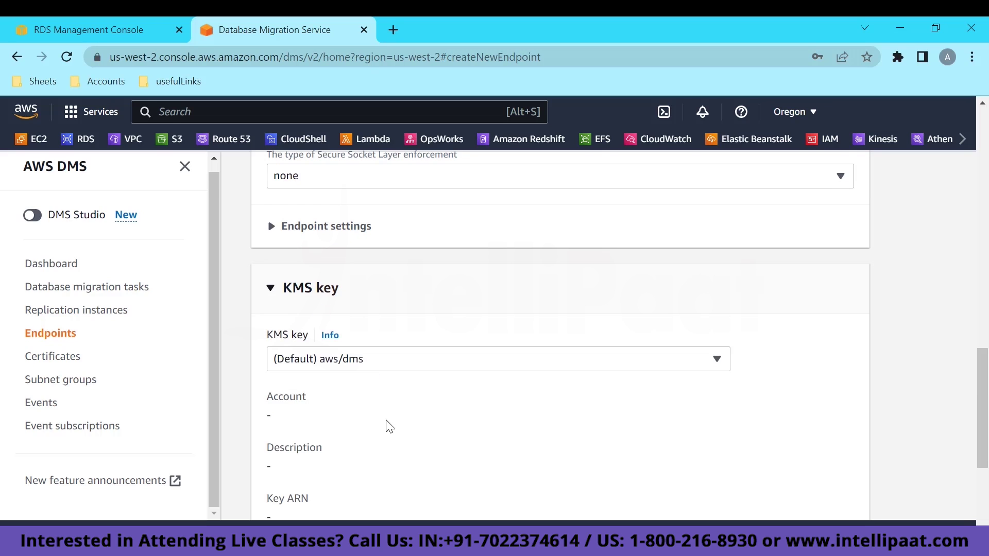
# - Review the KMS key and Tags sections, leaving them at their defaults
pyautogui.scroll(-5, 386, 426)
pyautogui.scroll(3, 386, 426)
pyautogui.scroll(2, 389, 426)
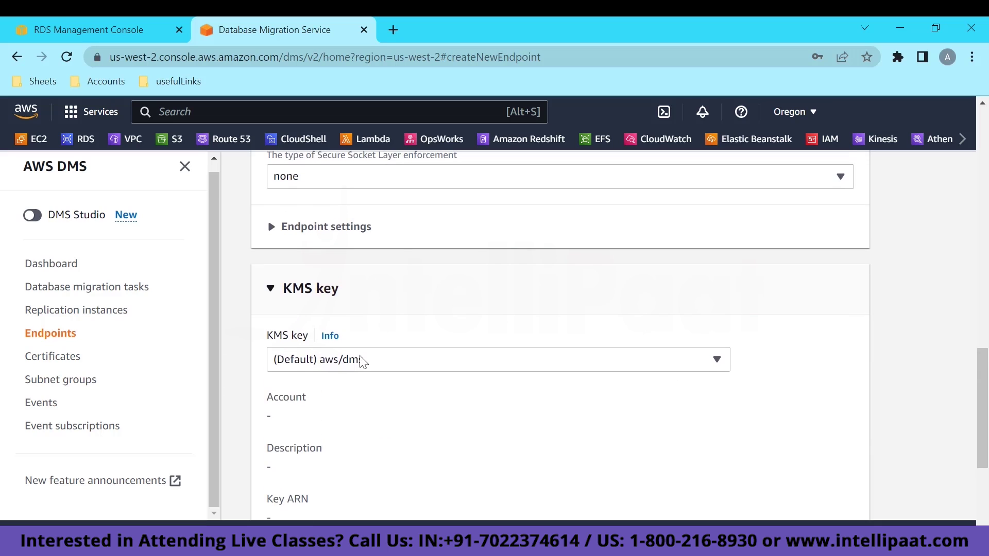
pyautogui.click(314, 290)
pyautogui.click(296, 366)
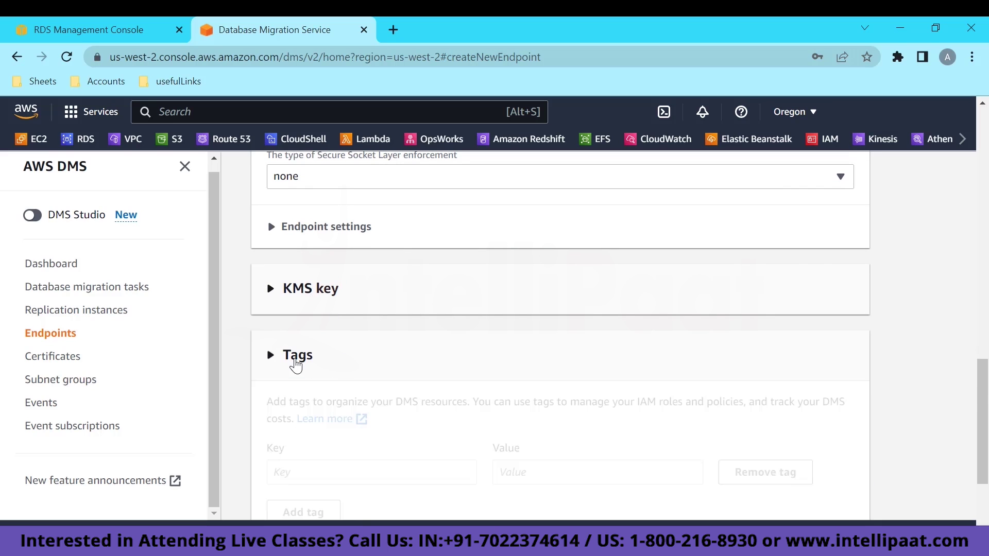
pyautogui.scroll(-3, 342, 379)
pyautogui.scroll(3, 342, 379)
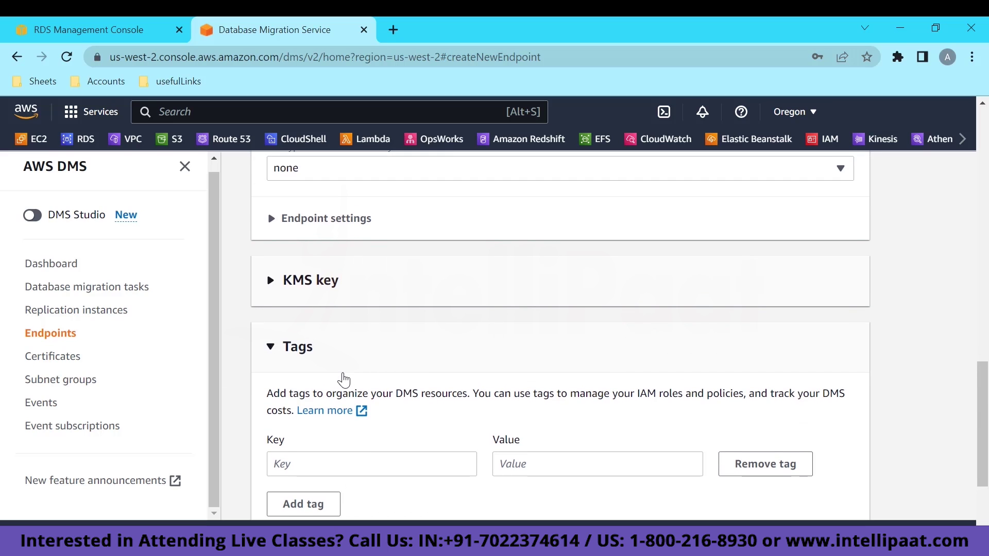
pyautogui.click(292, 353)
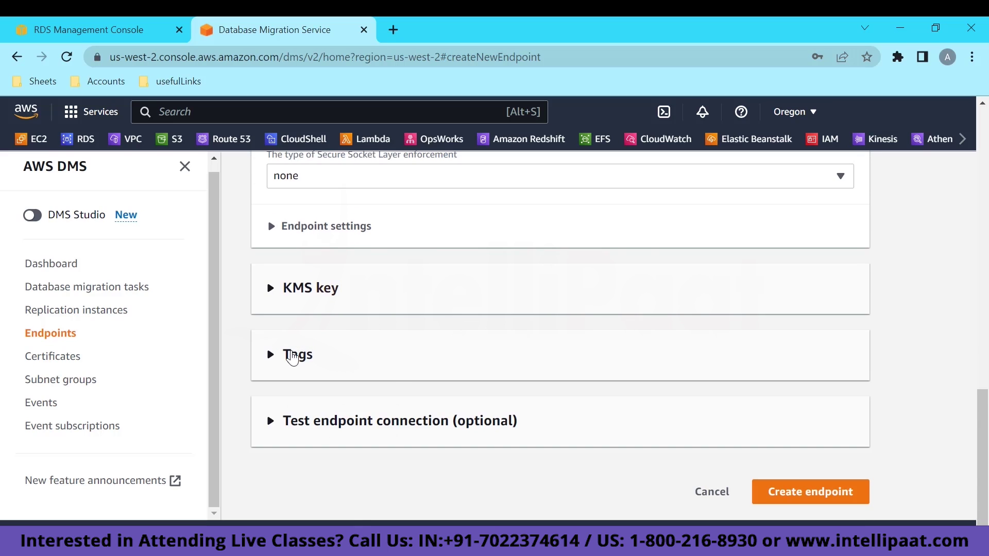
# - Run the endpoint connection test through myreplica and create the mysource endpoint
pyautogui.click(391, 430)
pyautogui.scroll(-3, 393, 430)
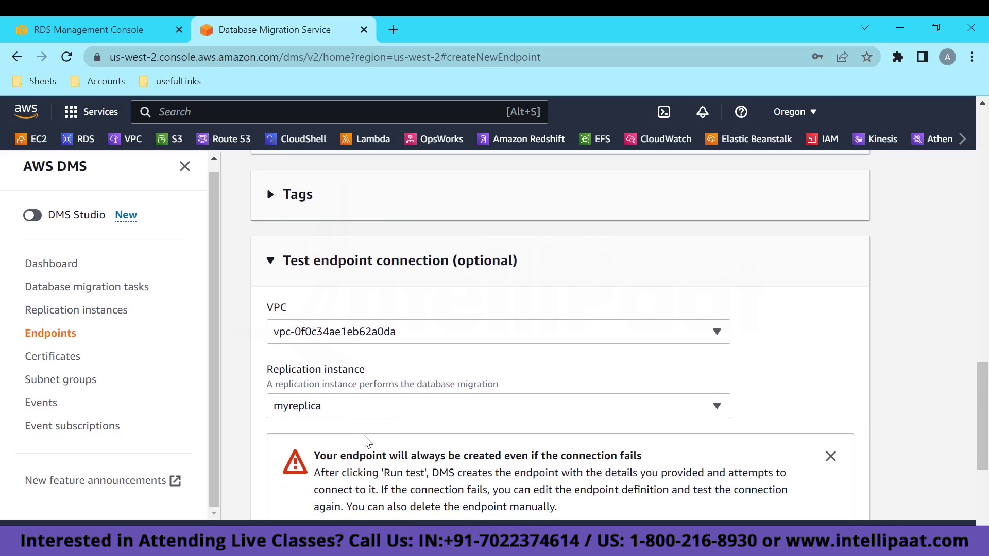
pyautogui.scroll(2, 358, 409)
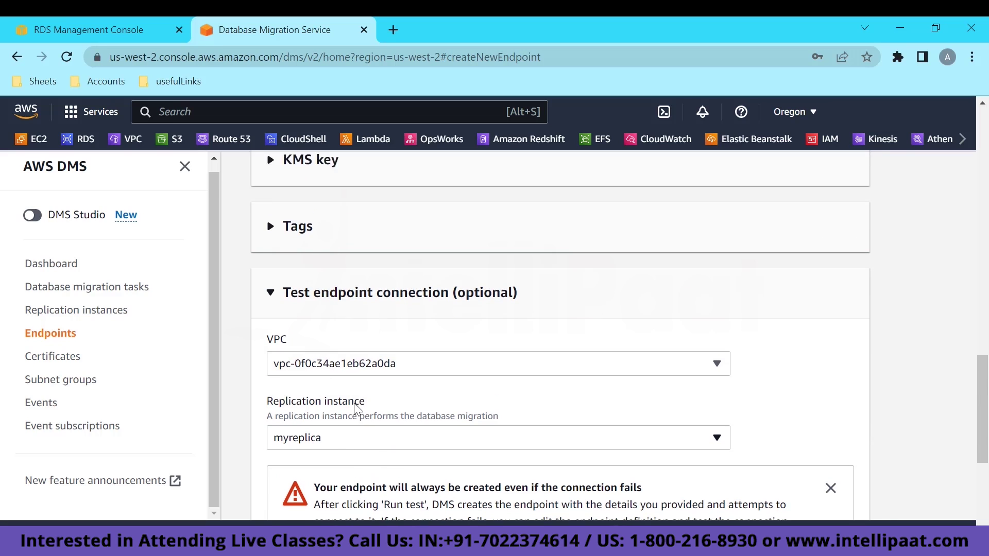
pyautogui.scroll(-6, 358, 409)
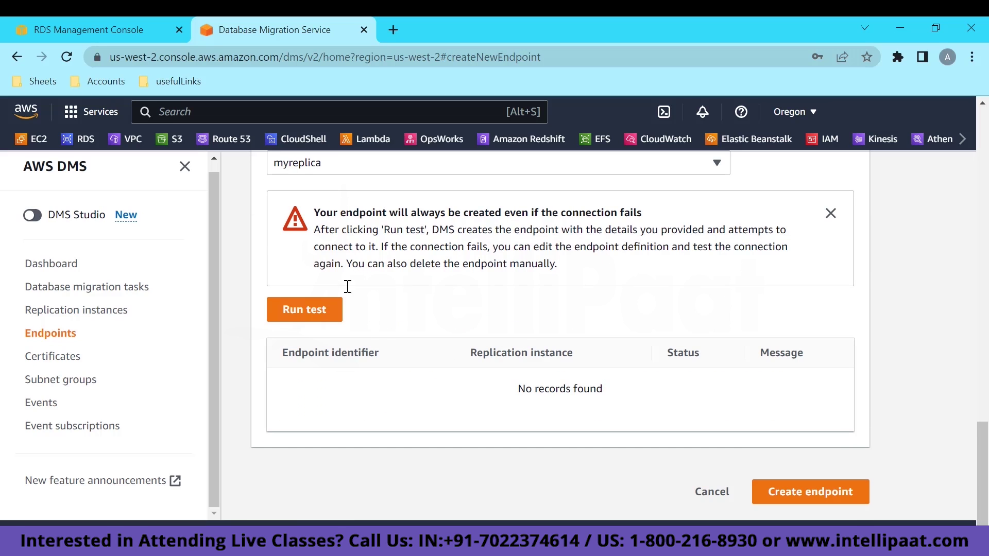
pyautogui.click(308, 312)
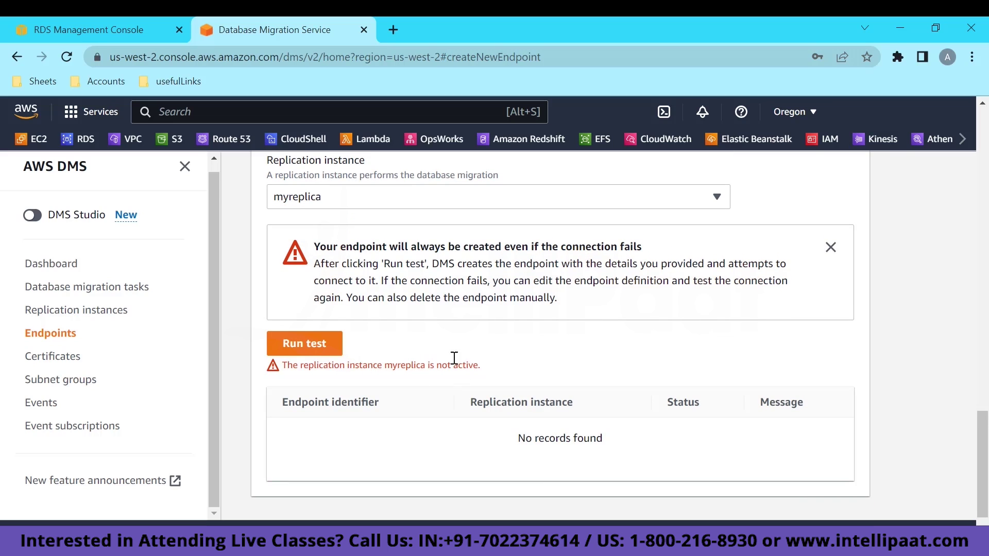
pyautogui.scroll(-1, 597, 313)
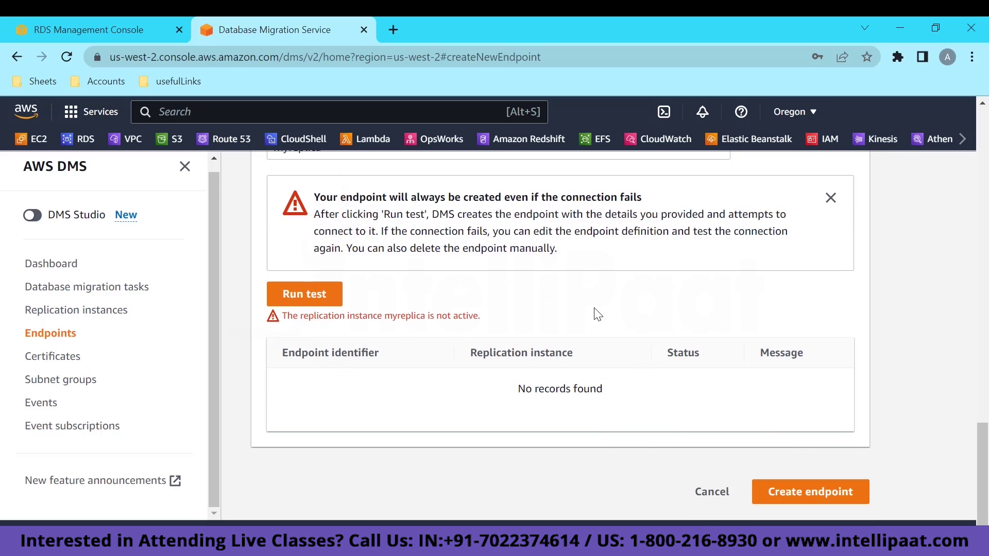
pyautogui.click(764, 500)
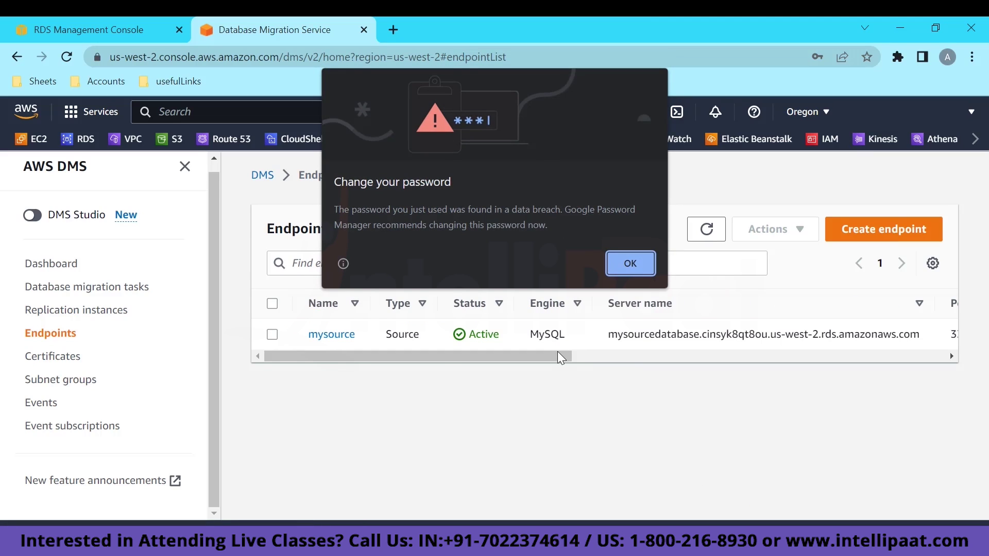
# - Start a new target endpoint named myTarget
pyautogui.click(631, 257)
pyautogui.click(872, 238)
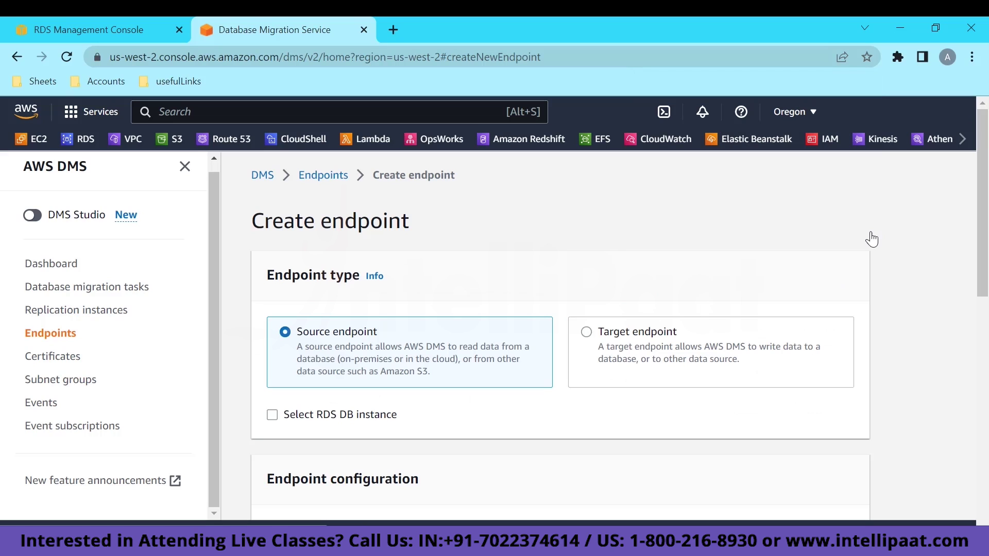
pyautogui.click(586, 331)
pyautogui.scroll(-4, 441, 445)
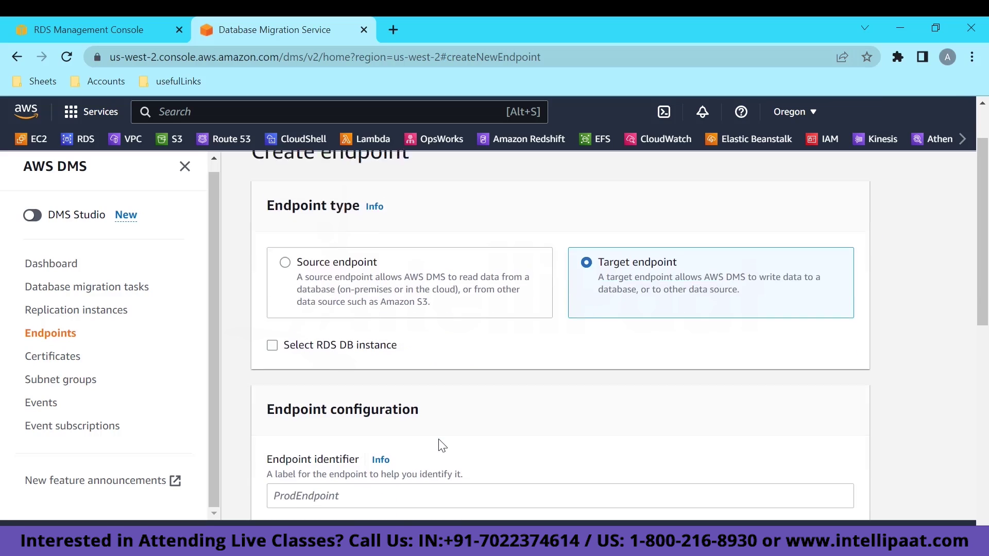
pyautogui.click(367, 349)
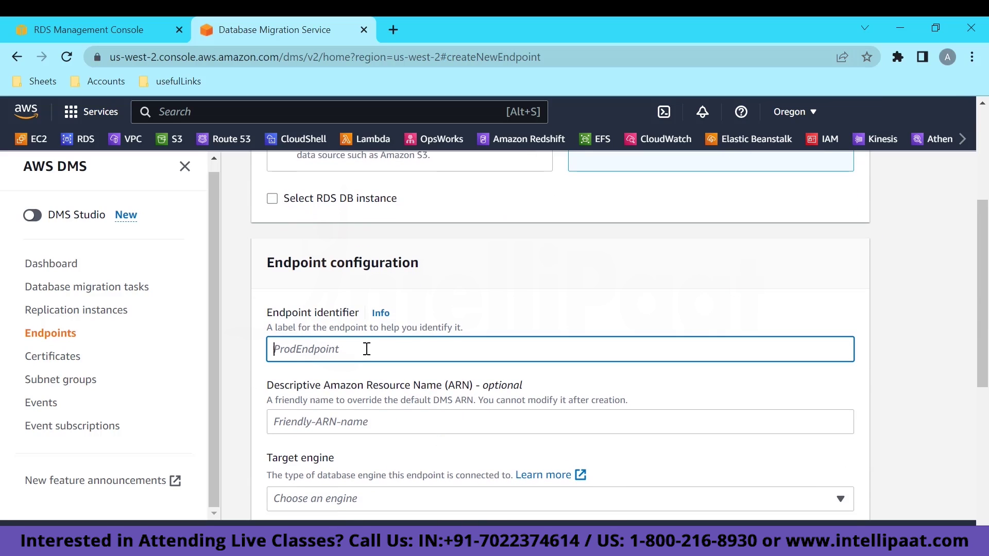
pyautogui.write('myTarget')
# - Set the target engine to MySQL with access information provided manually
pyautogui.scroll(-3, 364, 347)
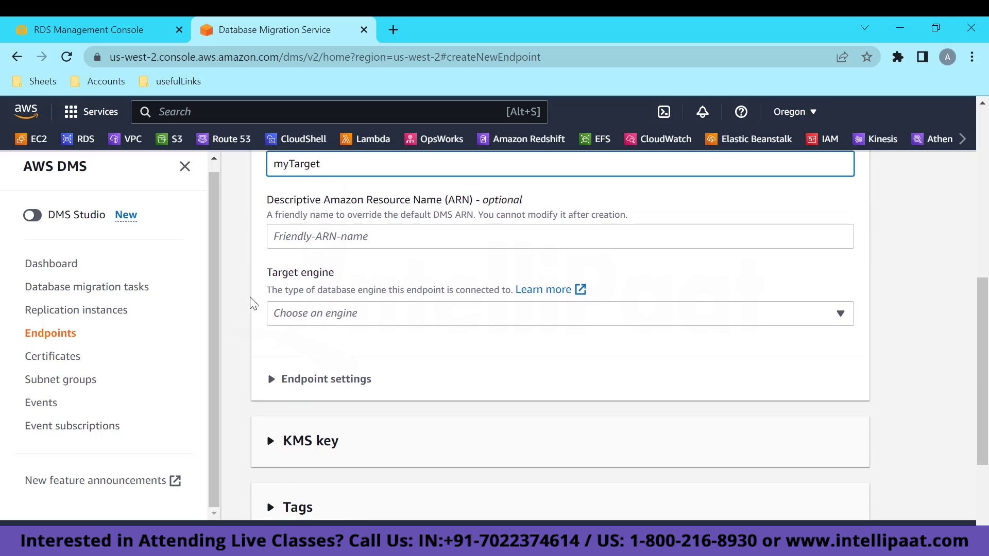
pyautogui.click(369, 318)
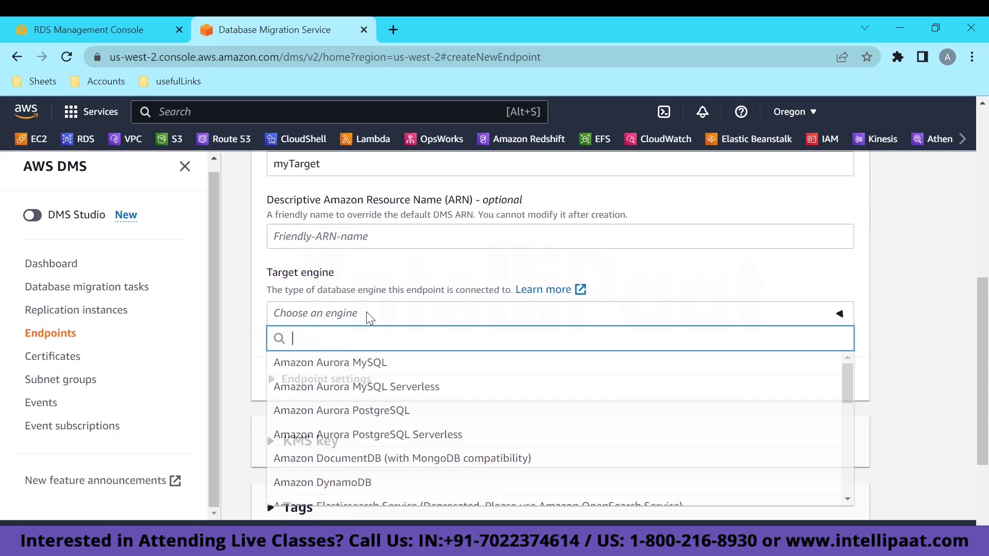
pyautogui.write('mys')
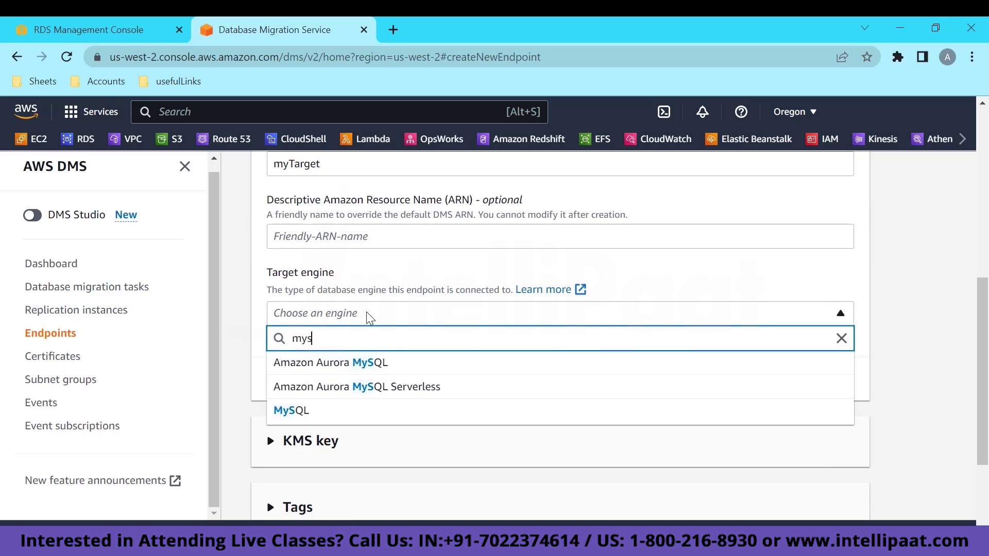
pyautogui.click(341, 424)
pyautogui.scroll(-2, 338, 418)
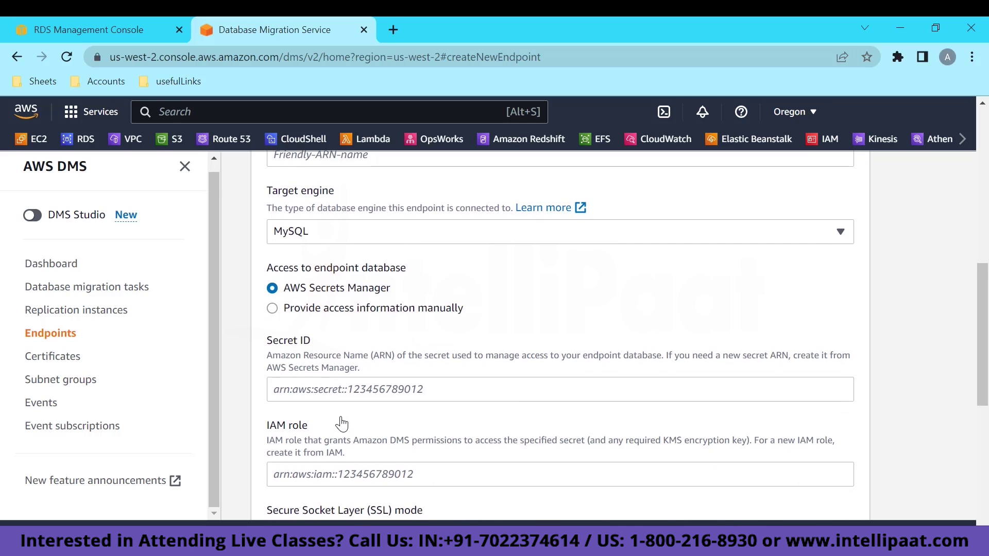
pyautogui.click(319, 311)
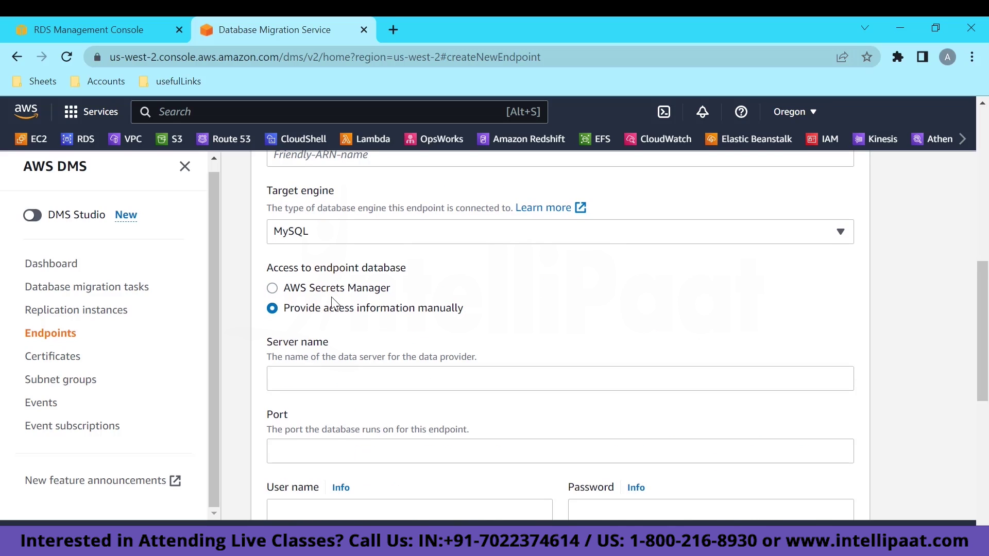
# - Copy database-1's RDS endpoint and paste it as the target Server name
pyautogui.click(69, 32)
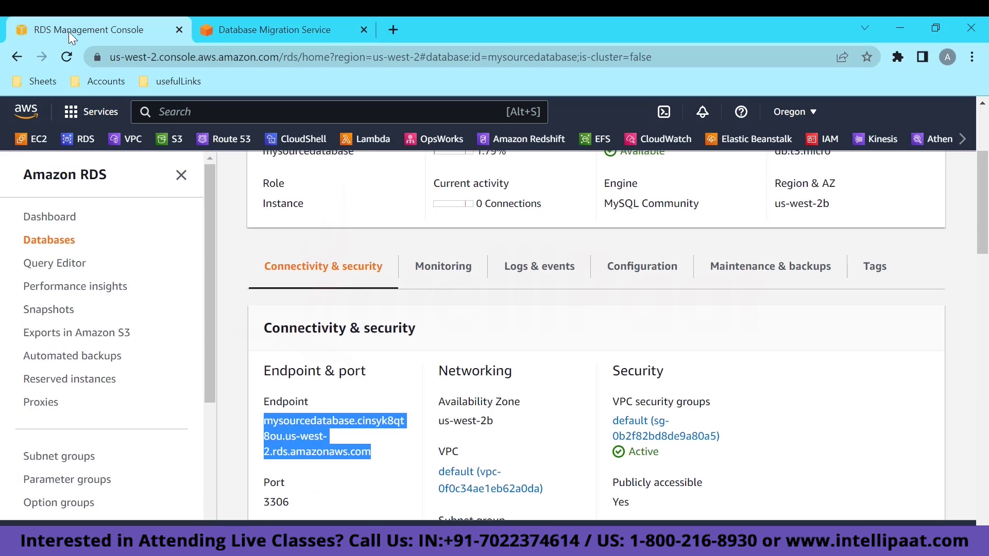
pyautogui.scroll(3, 339, 284)
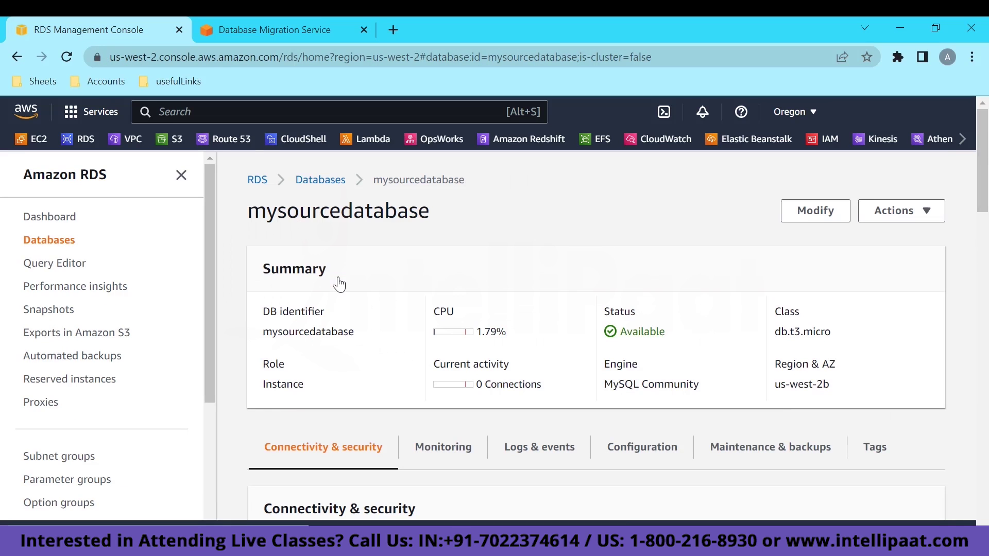
pyautogui.click(316, 188)
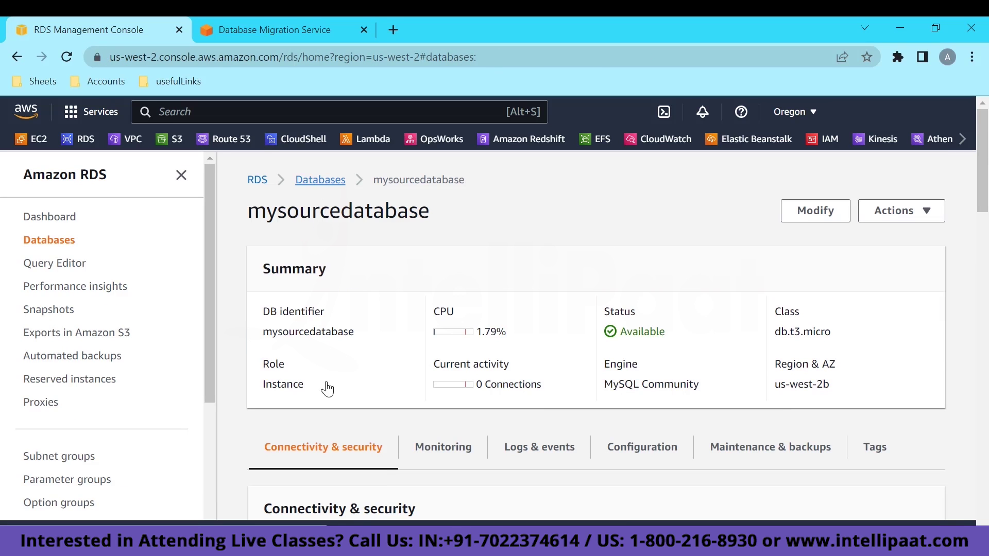
pyautogui.click(360, 350)
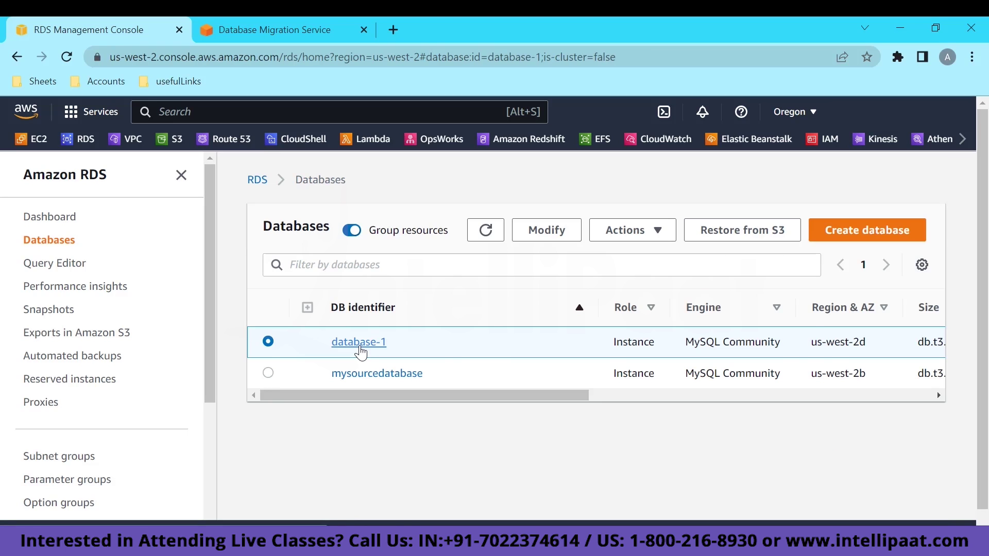
pyautogui.scroll(-3, 386, 397)
pyautogui.moveTo(407, 445); pyautogui.dragTo(268, 431)
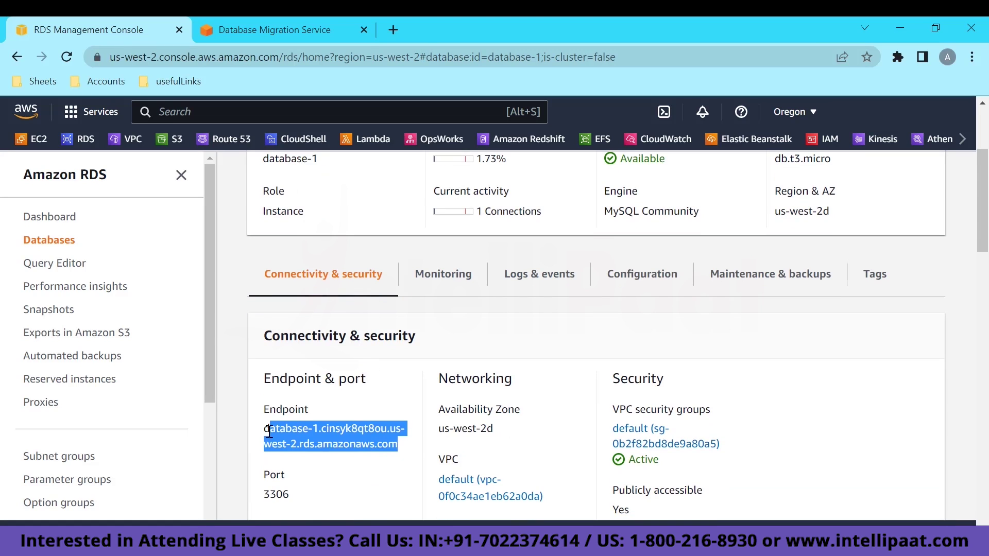
pyautogui.click(290, 20)
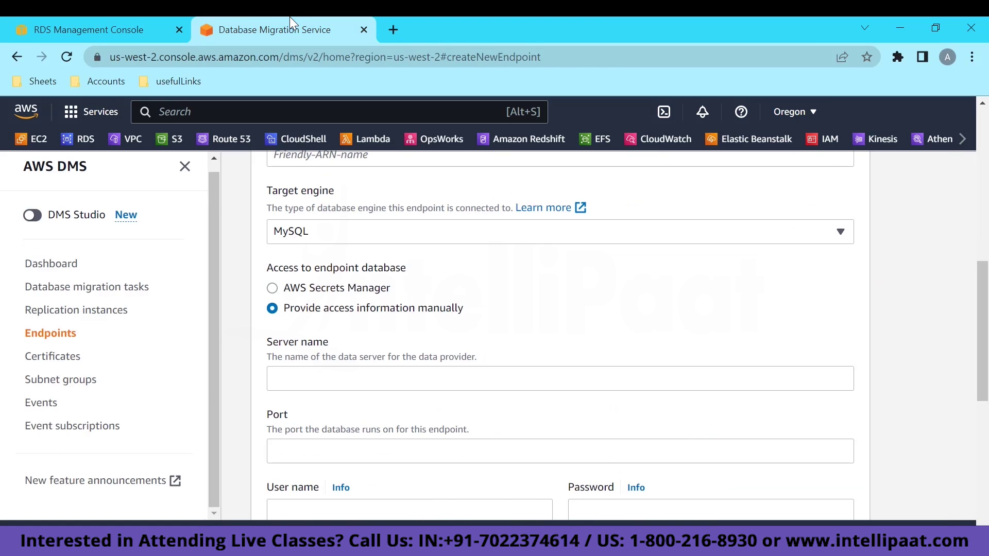
pyautogui.click(332, 379)
pyautogui.write('database-1.cinsyk8qt8ou.us-west-2.rds.amazonaws.com')
# - Enter port 3306, user admin and the password, then create the mytarget endpoint
pyautogui.click(333, 453)
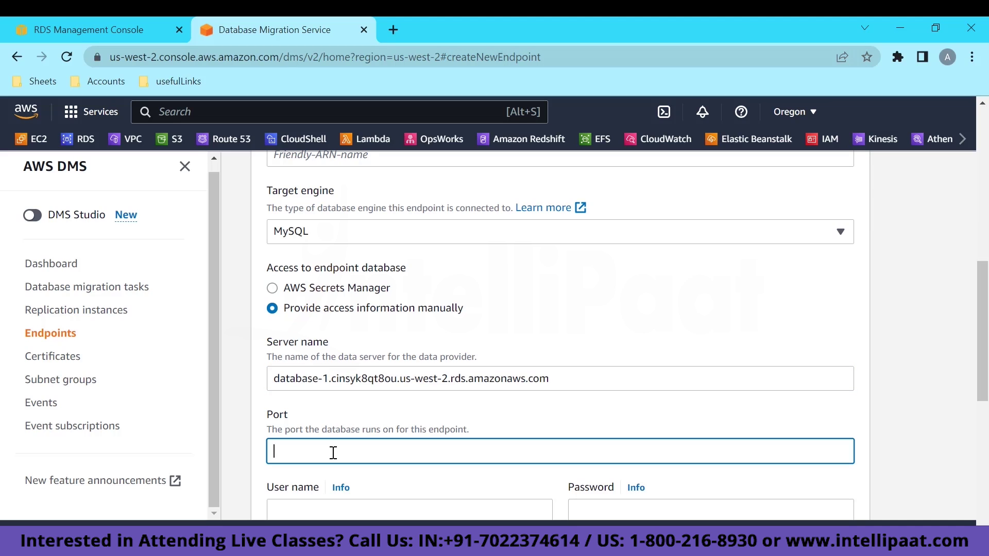
pyautogui.write('3306')
pyautogui.scroll(-2, 333, 453)
pyautogui.click(330, 421)
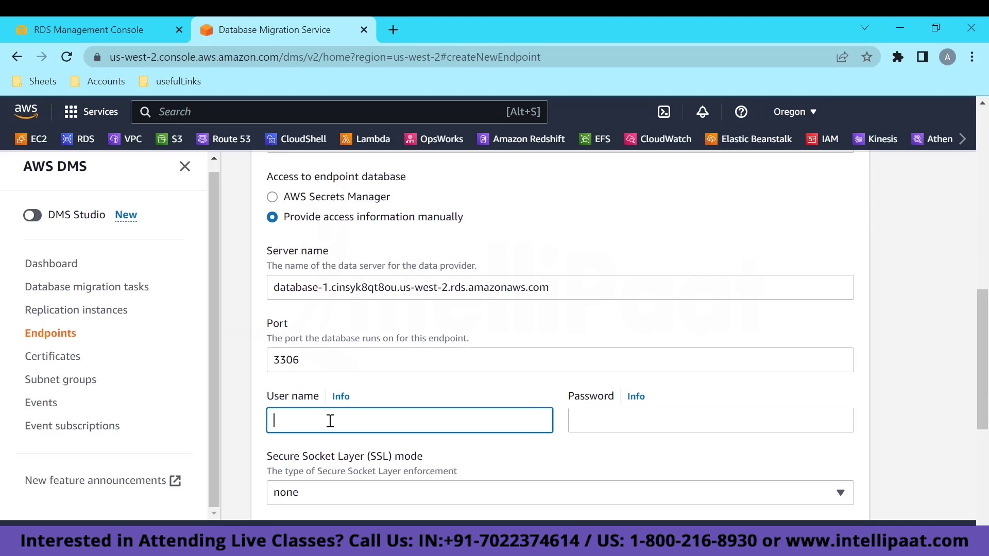
pyautogui.write('admin')
pyautogui.click(591, 426)
pyautogui.write('••••••••••')
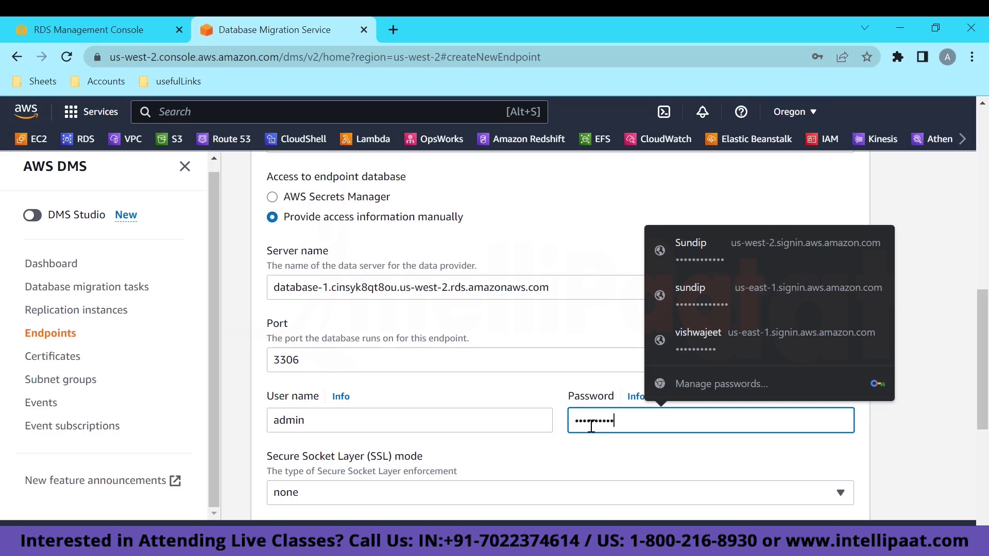
pyautogui.scroll(-6, 567, 451)
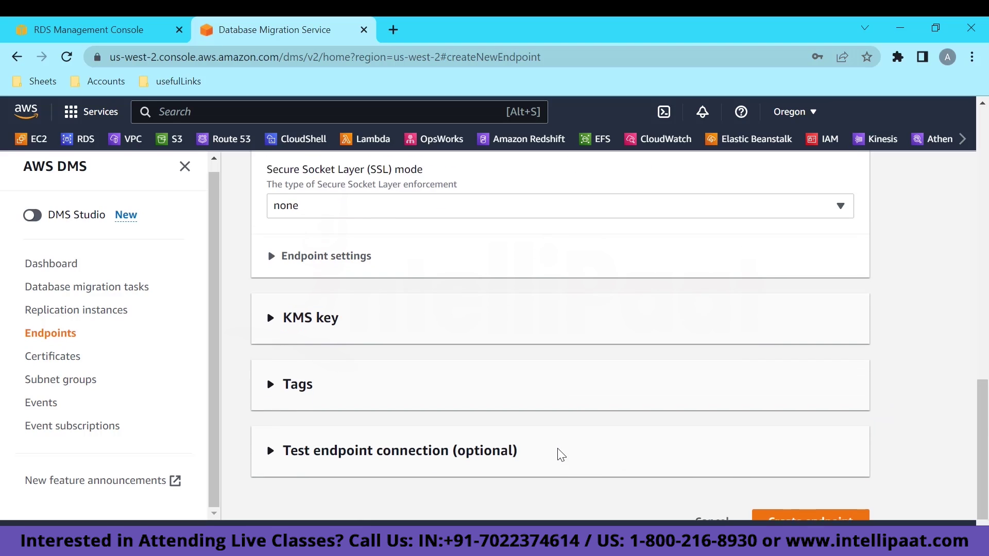
pyautogui.click(771, 477)
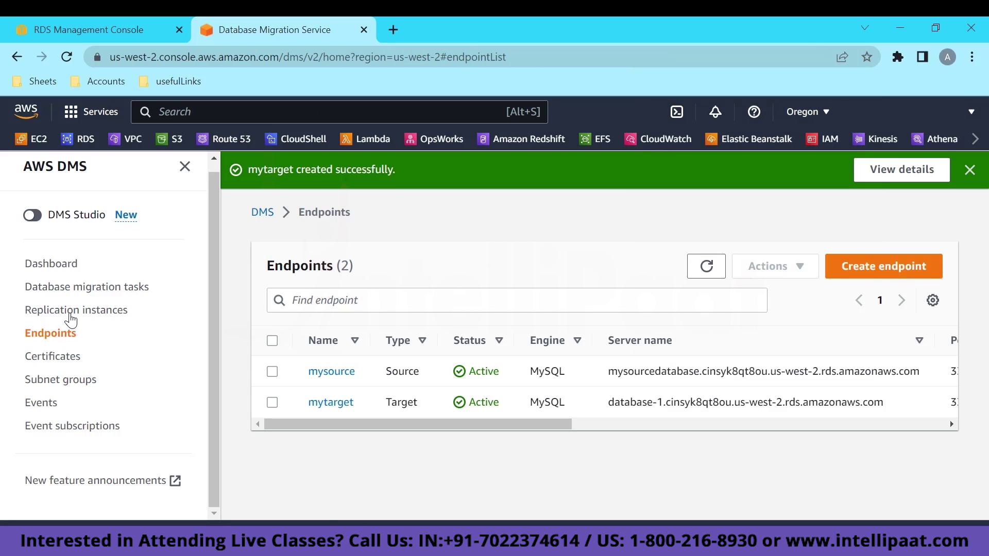
# - Refresh the Replication instances list to check myreplica's status
pyautogui.click(71, 319)
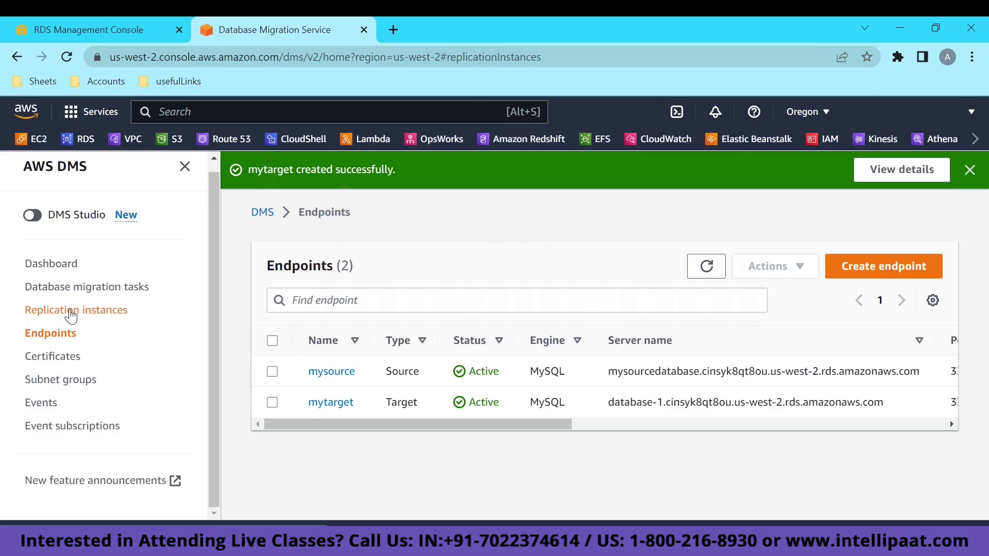
pyautogui.scroll(-1, 631, 367)
pyautogui.click(636, 347)
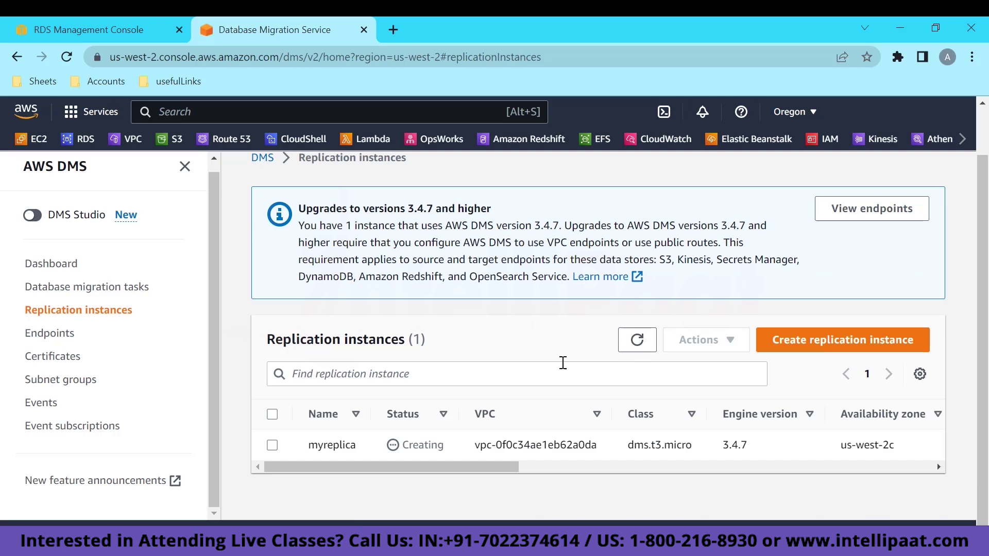
pyautogui.click(82, 291)
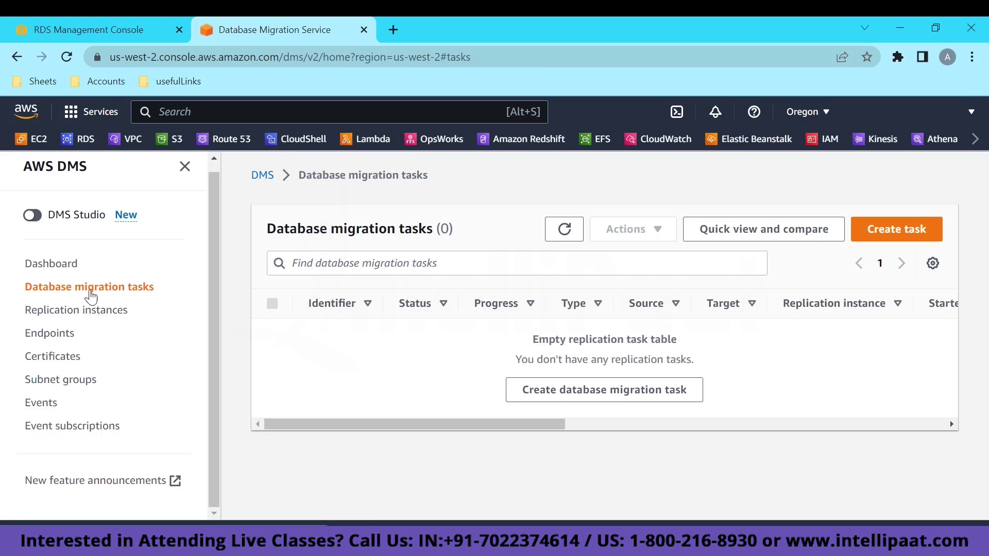
# - Check the new task form's dropdowns, then refresh until myreplica shows Available
pyautogui.click(552, 395)
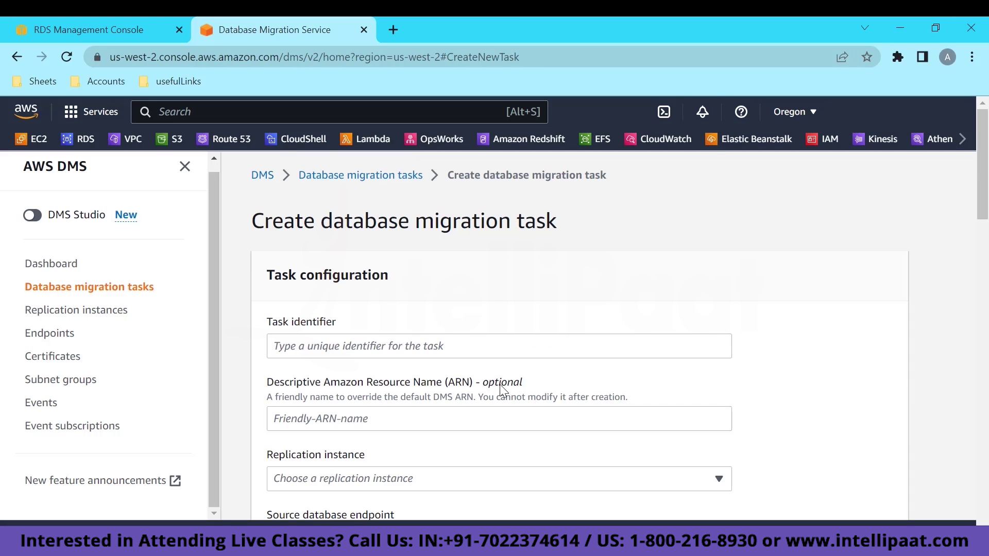
pyautogui.scroll(-4, 500, 386)
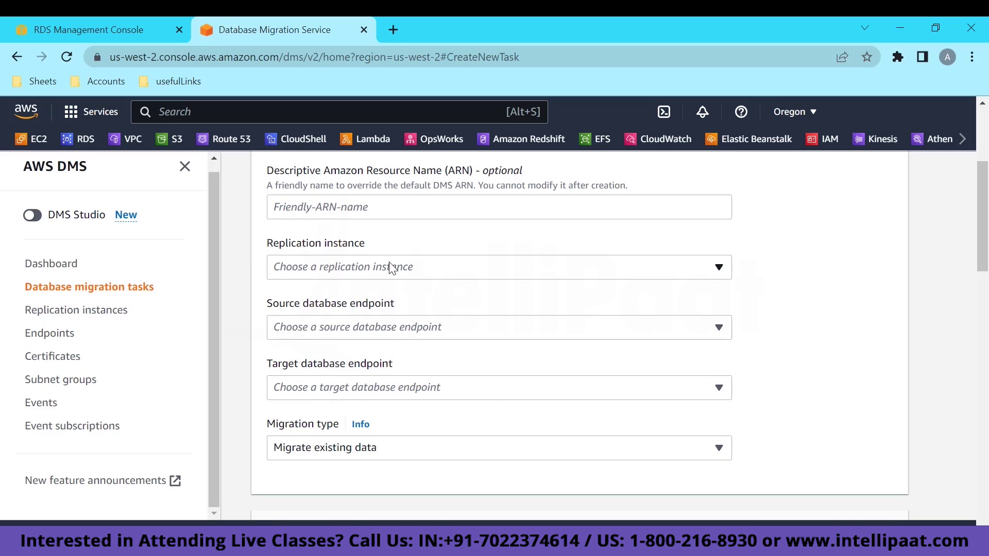
pyautogui.click(388, 262)
pyautogui.click(473, 329)
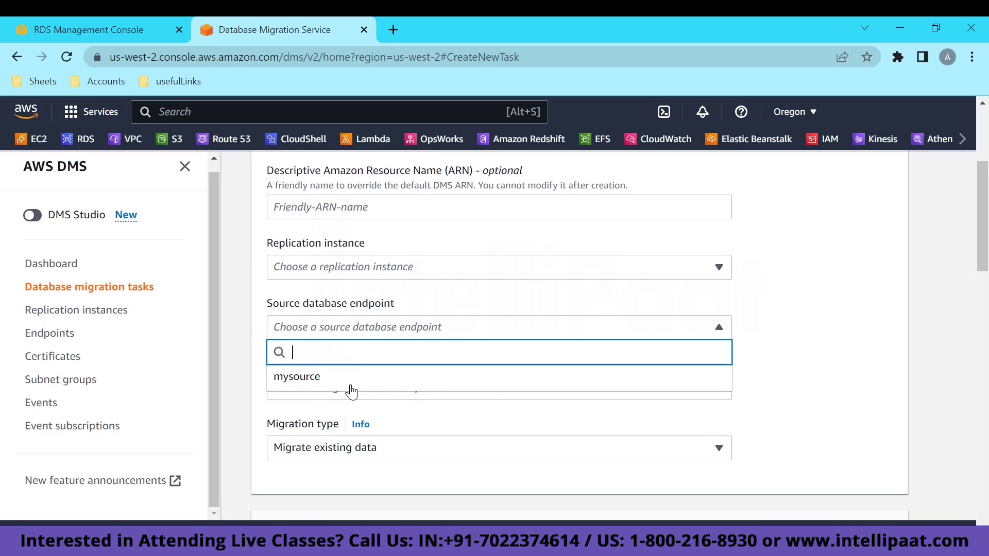
pyautogui.click(48, 310)
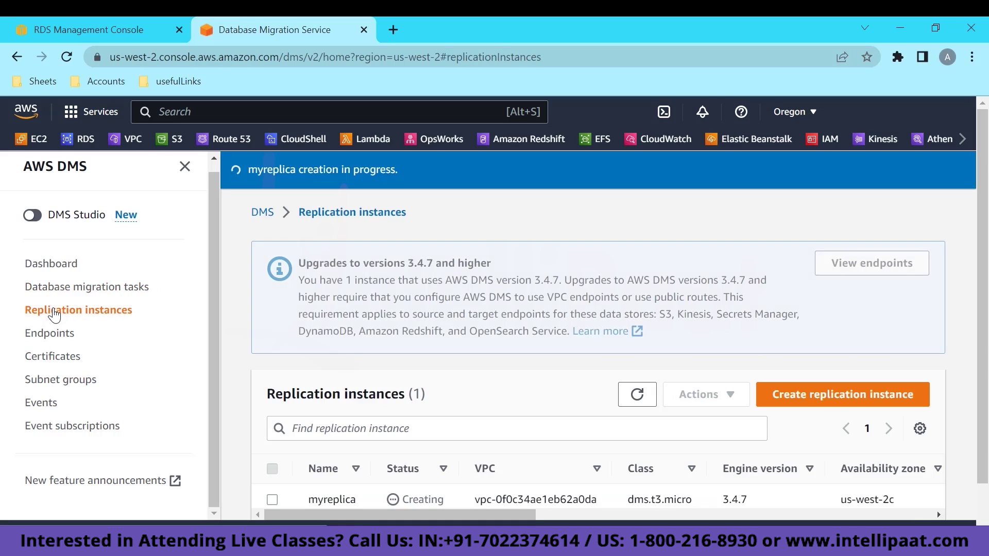
pyautogui.click(635, 395)
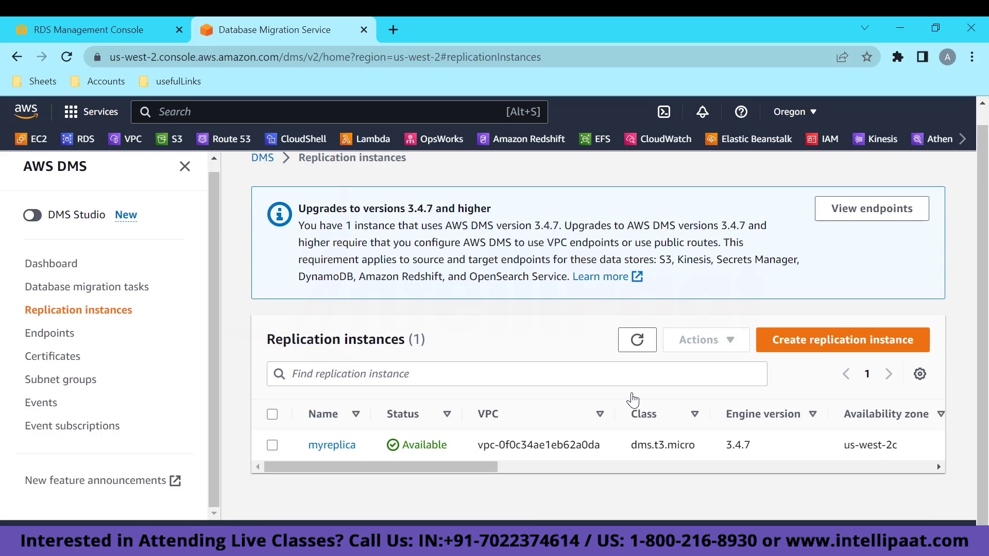
pyautogui.click(638, 344)
pyautogui.click(135, 287)
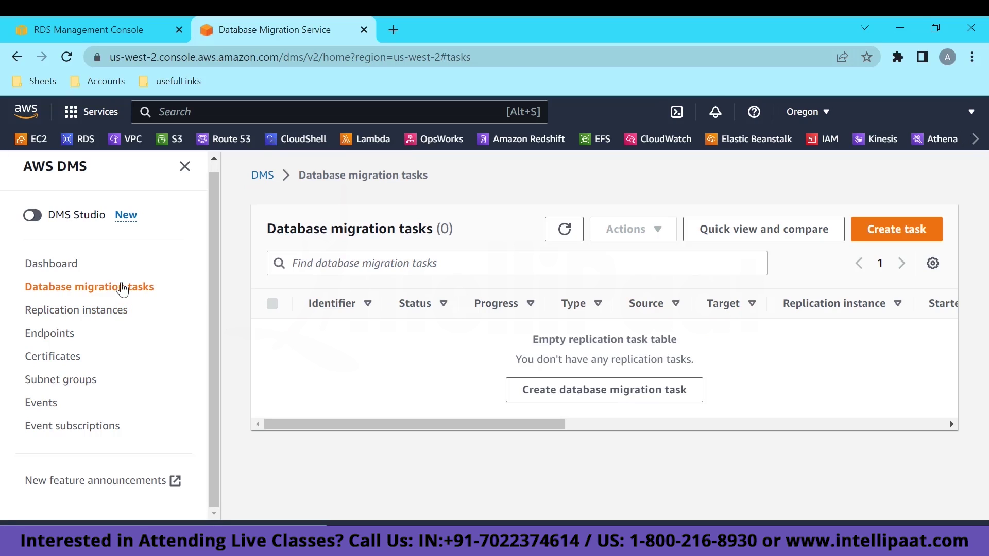
# - Start a migration task named myMigrationTask on replication instance myreplica
pyautogui.click(581, 393)
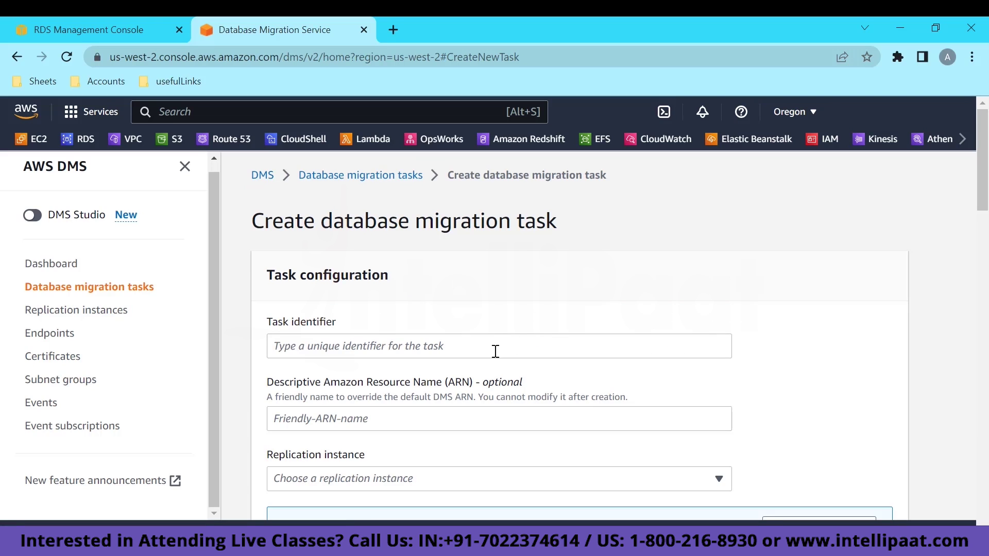
pyautogui.click(496, 352)
pyautogui.write('myM')
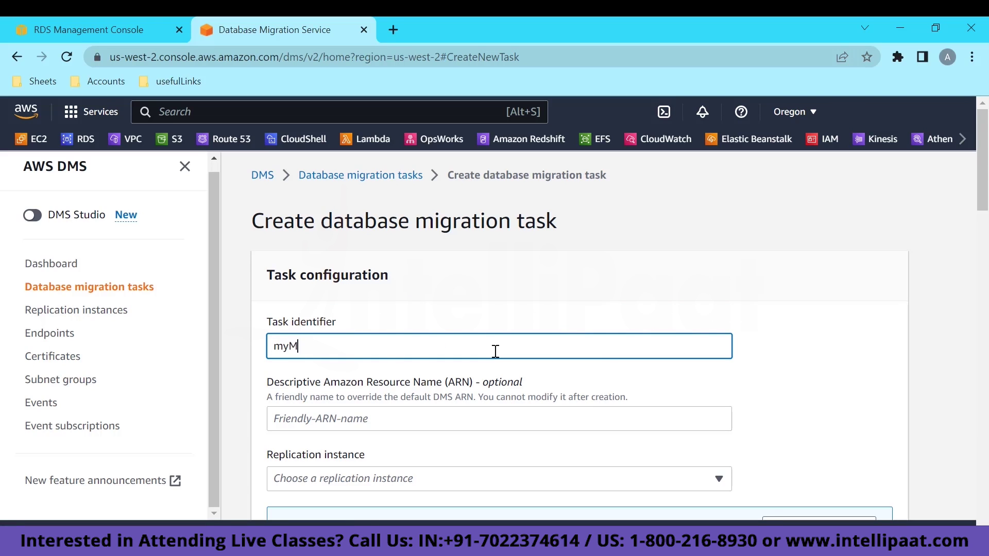
pyautogui.write('igrationTask')
pyautogui.scroll(-3, 496, 351)
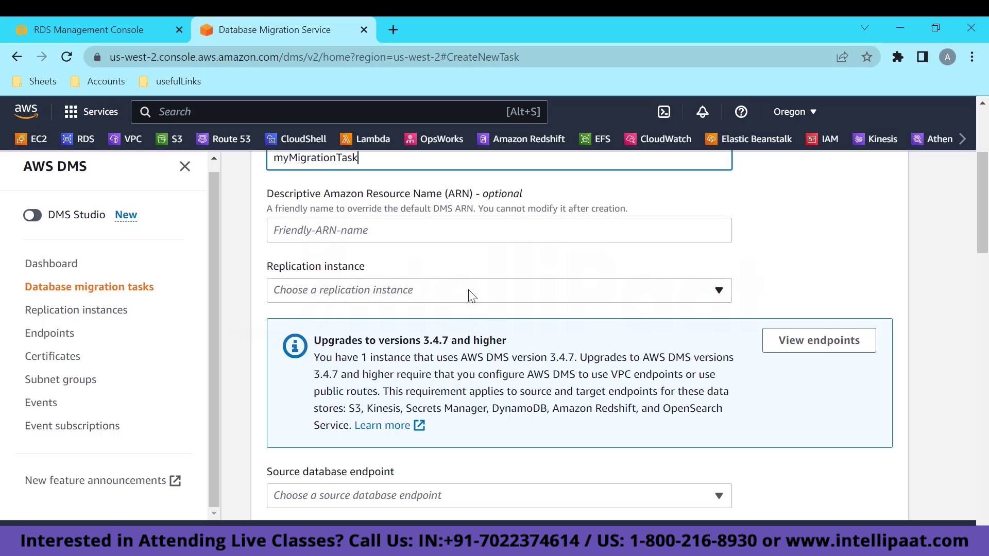
pyautogui.click(470, 295)
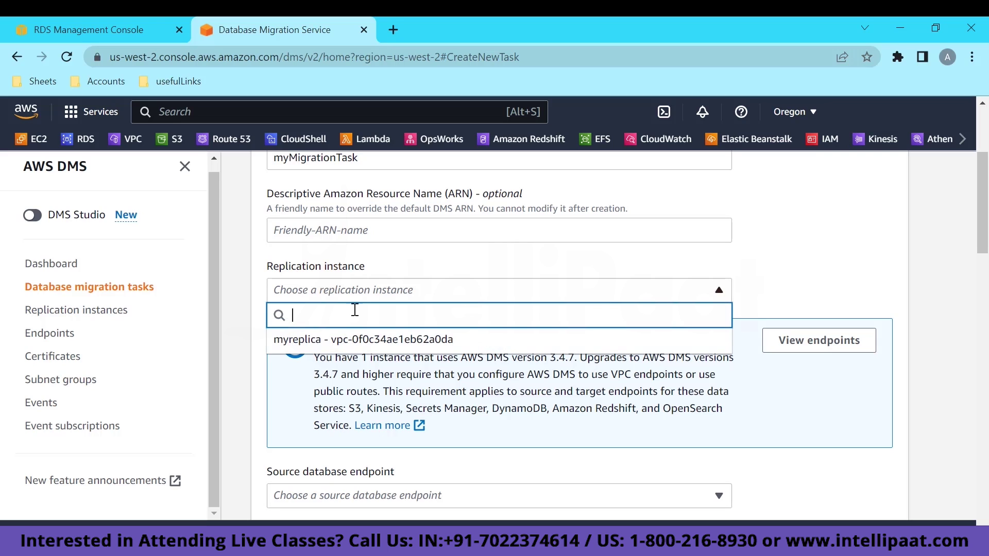
pyautogui.click(369, 340)
# - Choose mysource as the source endpoint and mytarget as the target endpoint
pyautogui.scroll(-3, 393, 309)
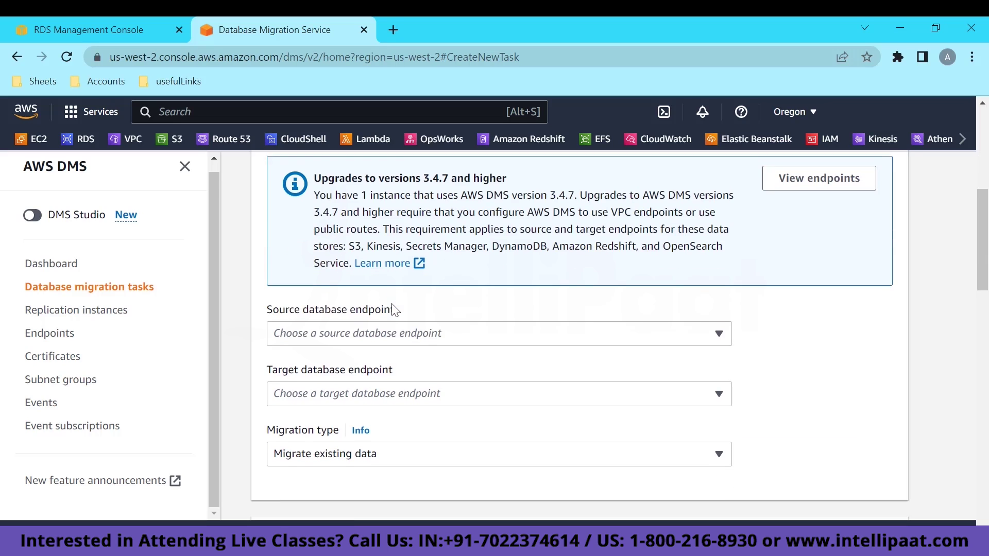
pyautogui.click(381, 327)
pyautogui.click(339, 382)
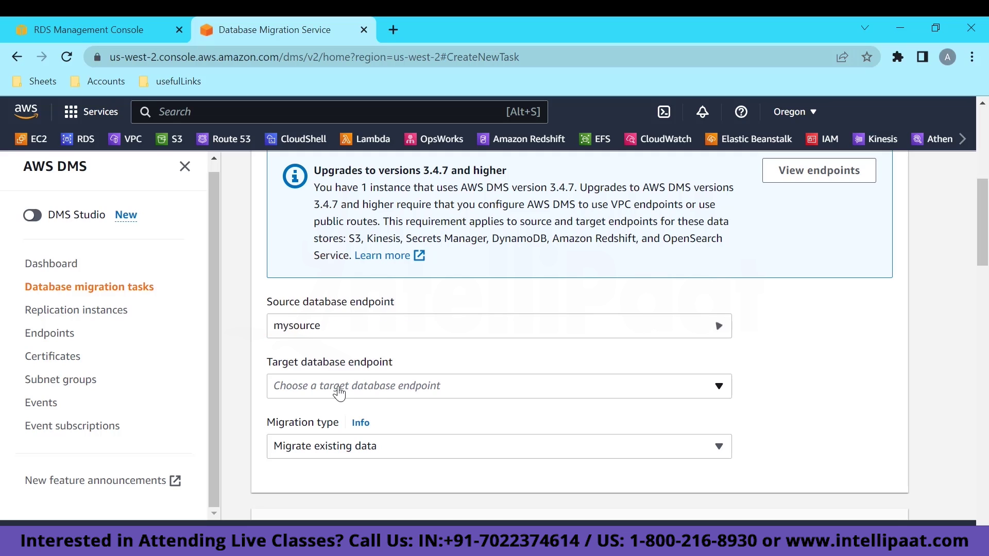
pyautogui.click(339, 386)
pyautogui.click(361, 434)
pyautogui.scroll(-2, 403, 430)
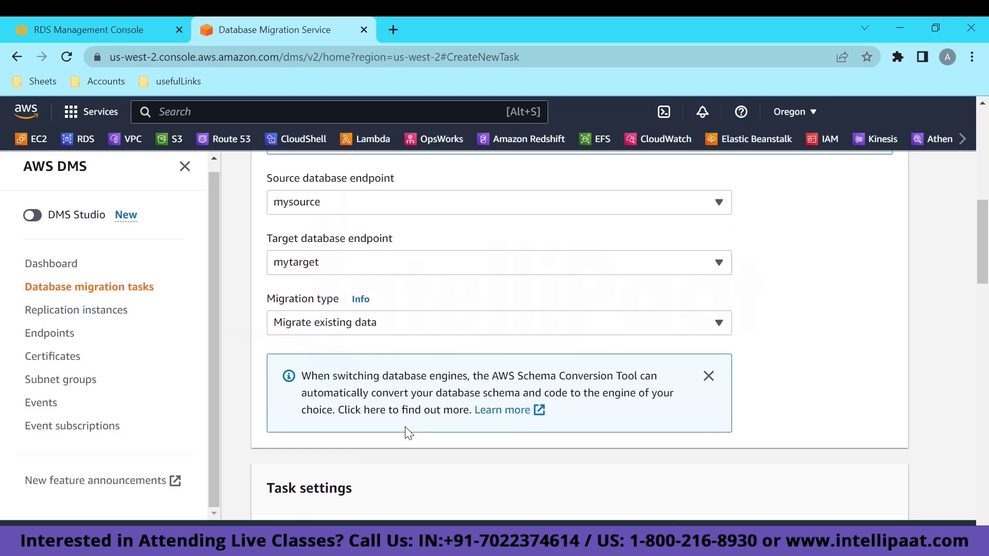
pyautogui.click(335, 317)
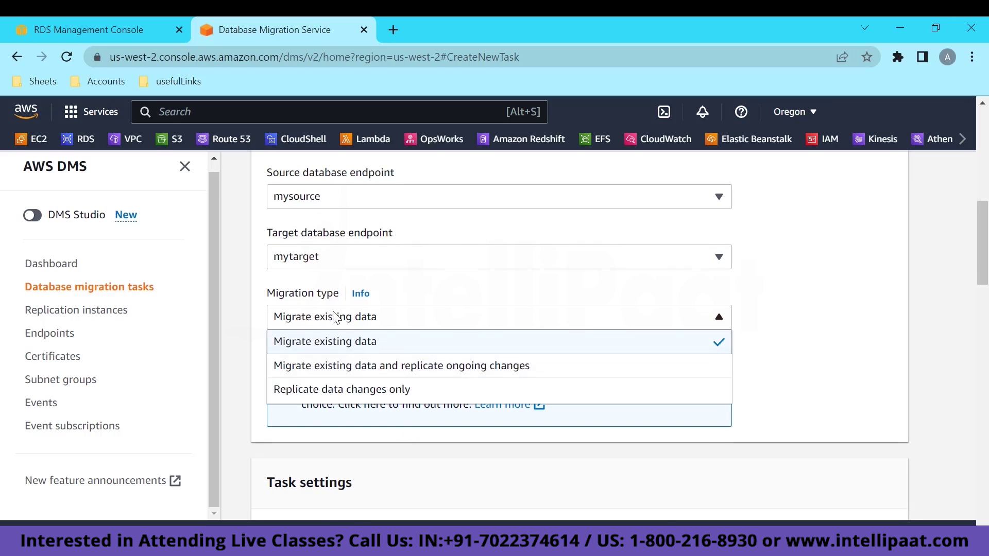
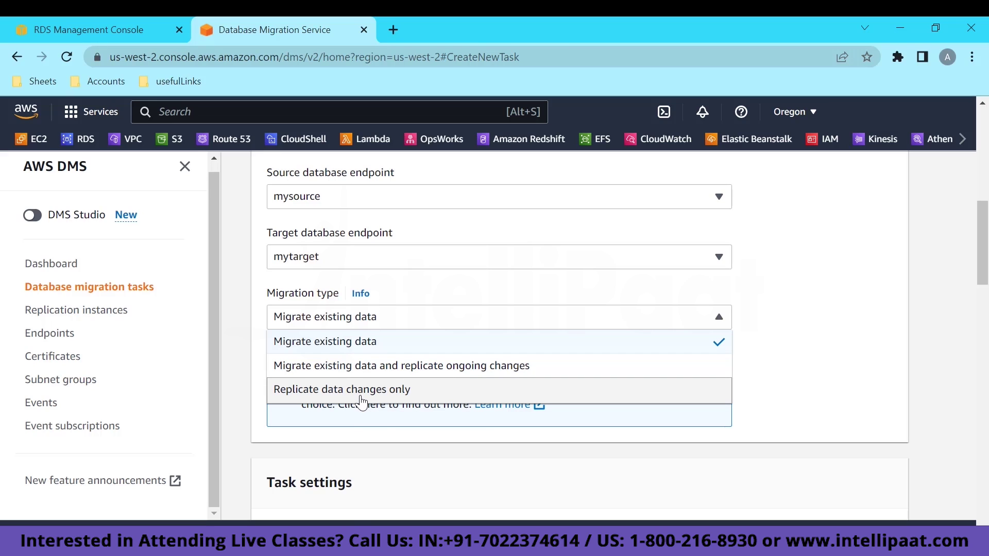
# - Keep 'Migrate existing data' and leave the default task settings: drop tables on target, limited LOB mode, 32 KB max
pyautogui.click(348, 343)
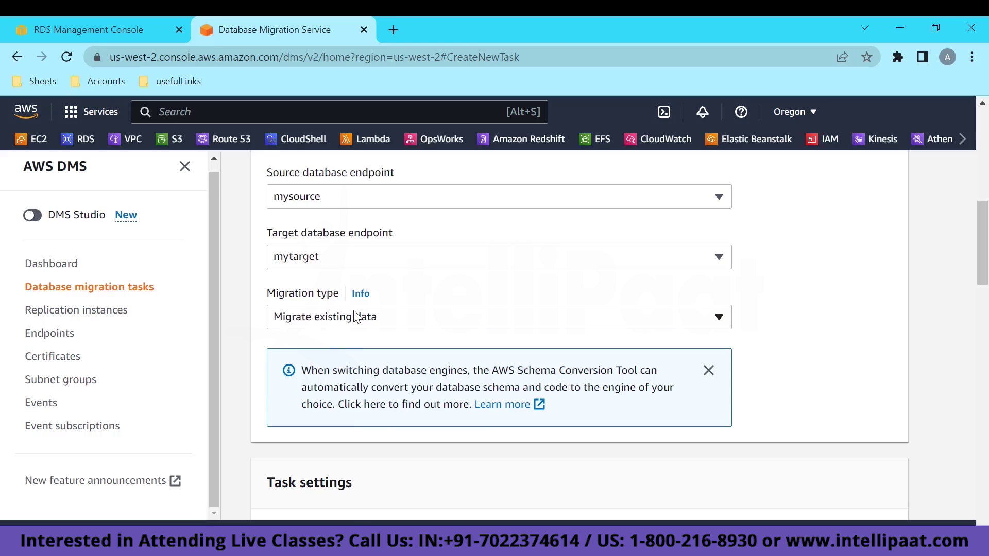
pyautogui.scroll(-5, 360, 344)
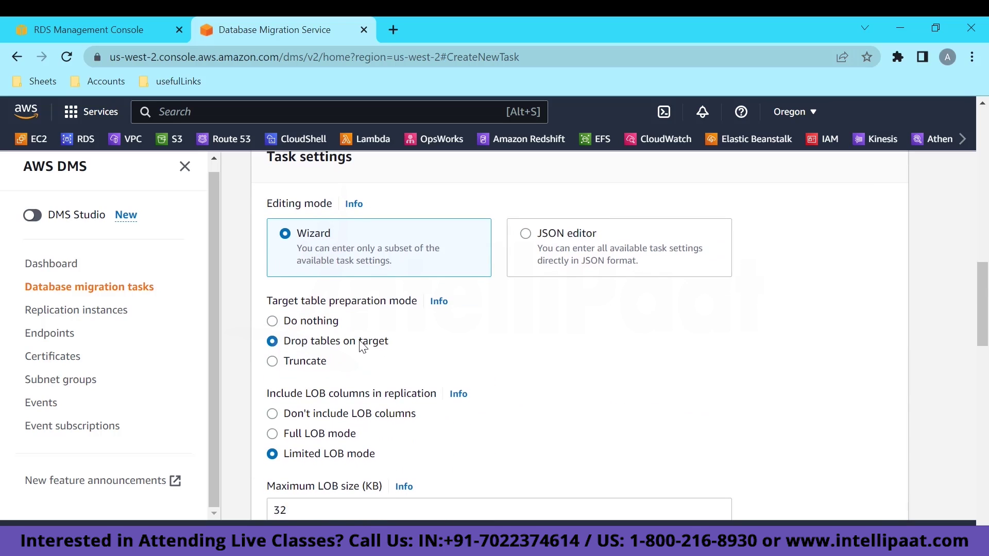
pyautogui.scroll(-3, 360, 346)
pyautogui.scroll(1, 360, 346)
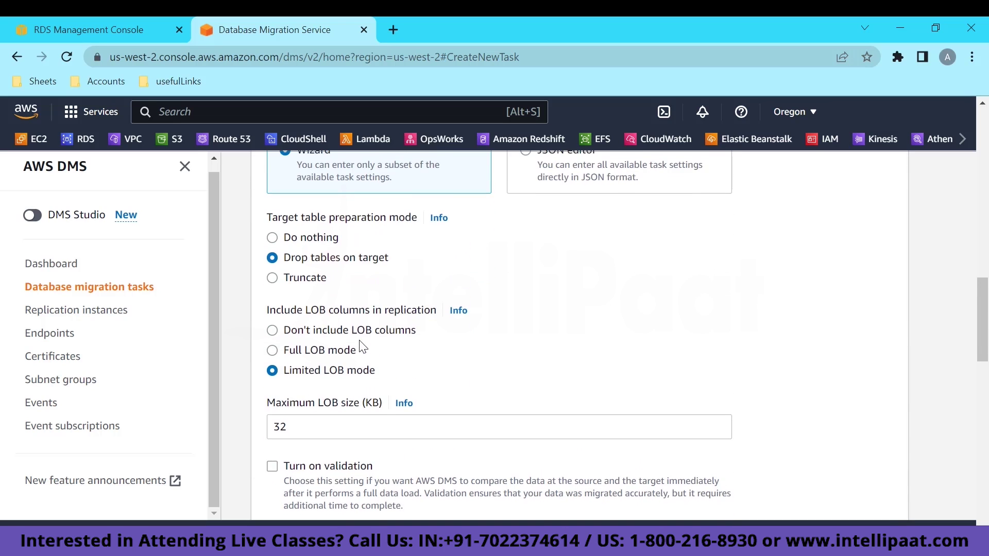
pyautogui.scroll(1, 346, 240)
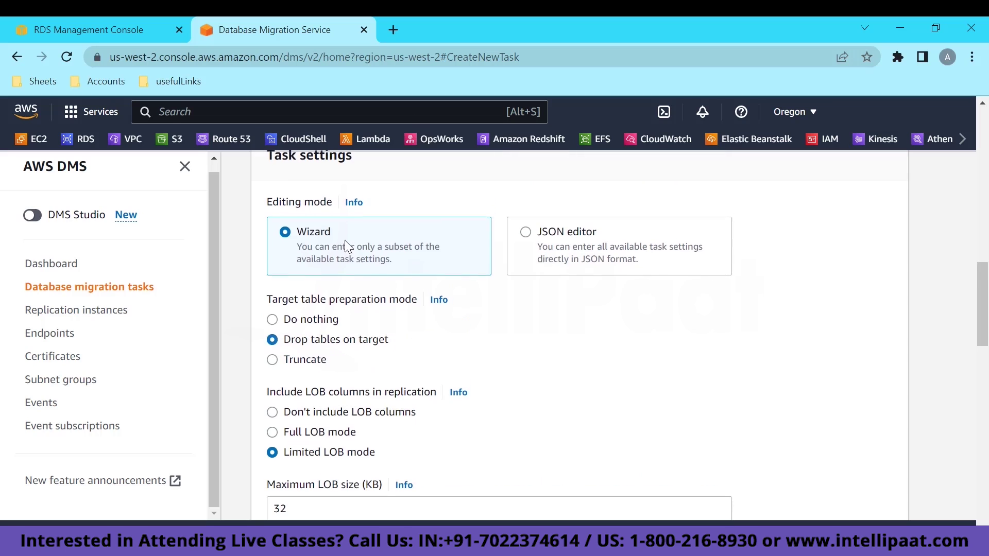
pyautogui.scroll(-1, 341, 374)
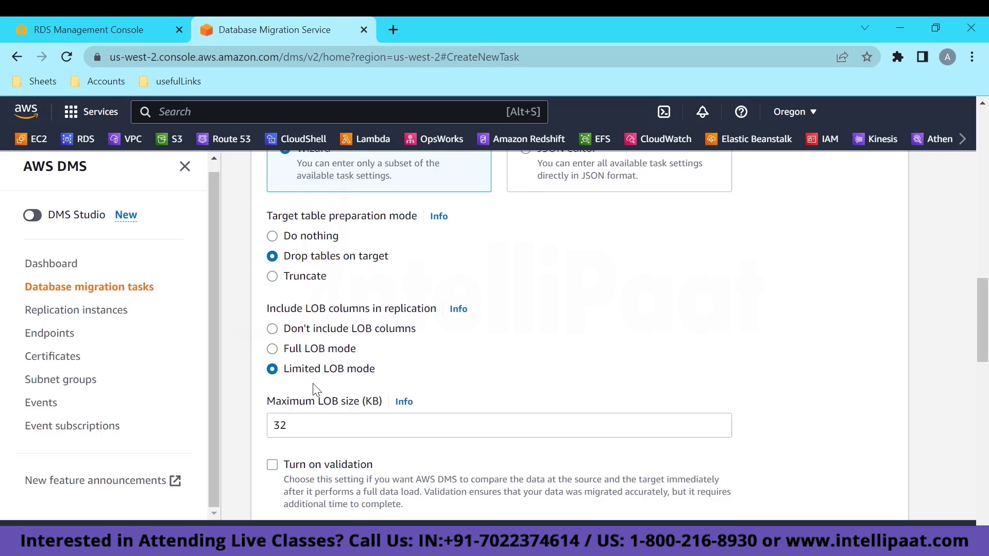
pyautogui.scroll(-1, 316, 390)
pyautogui.scroll(-4, 313, 384)
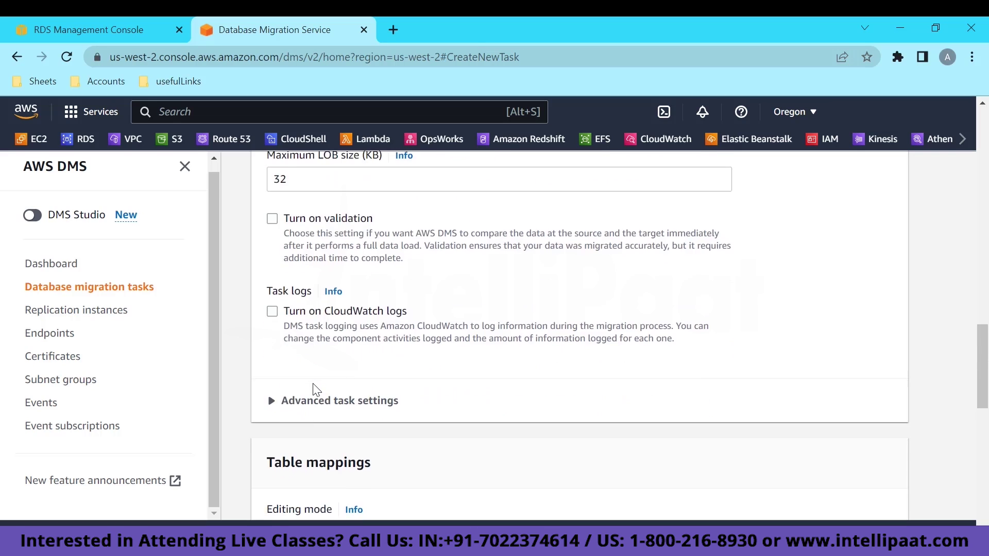
# - Expand Advanced task settings, then reveal the Selection rules under Table mappings in Wizard mode
pyautogui.click(314, 389)
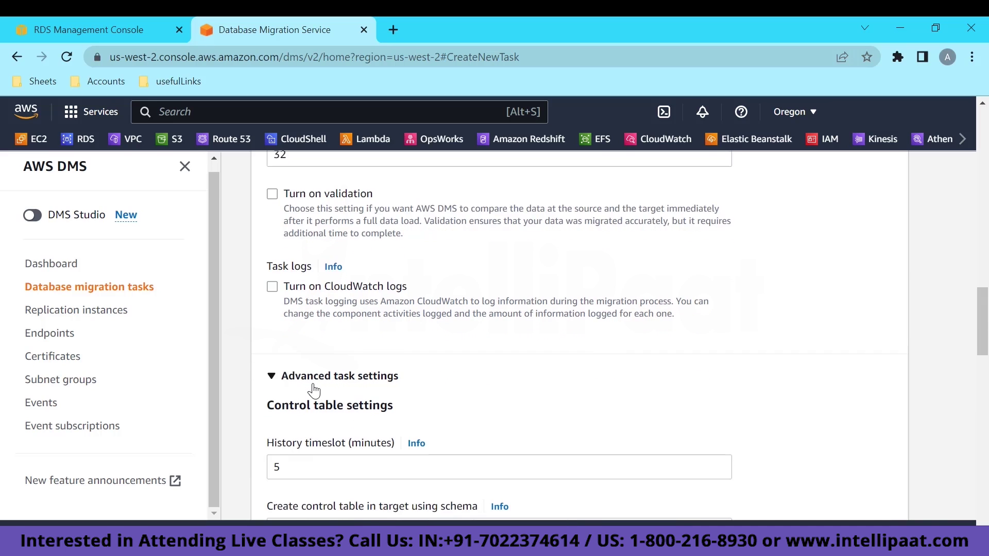
pyautogui.scroll(-3, 314, 390)
pyautogui.scroll(-2, 313, 390)
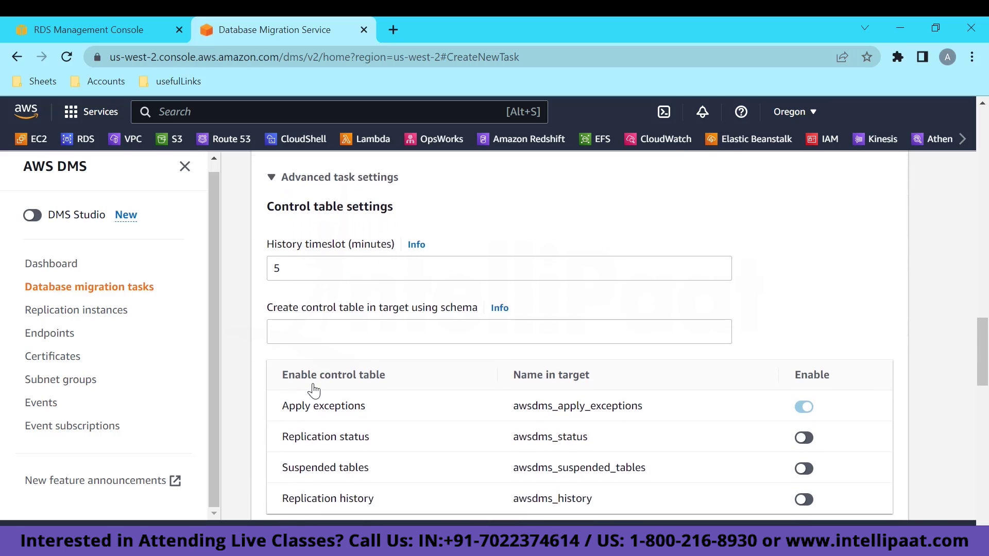
pyautogui.scroll(-1, 313, 390)
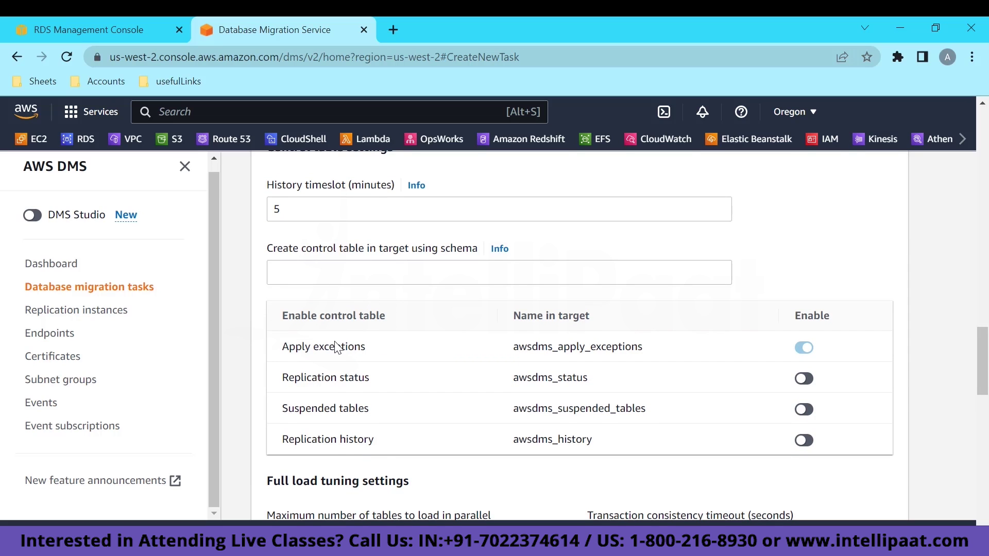
pyautogui.scroll(-2, 335, 344)
pyautogui.scroll(-4, 335, 341)
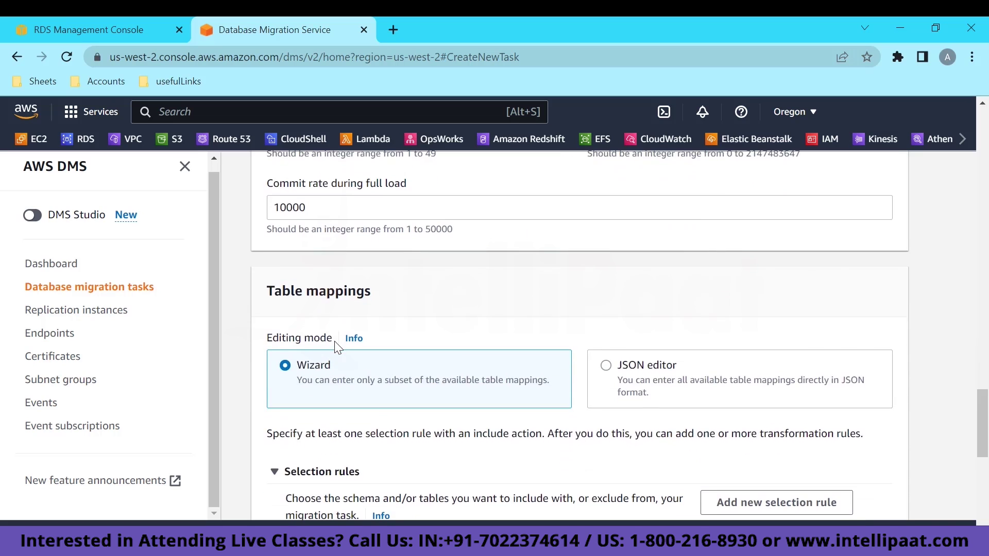
pyautogui.scroll(-1, 335, 346)
pyautogui.click(317, 298)
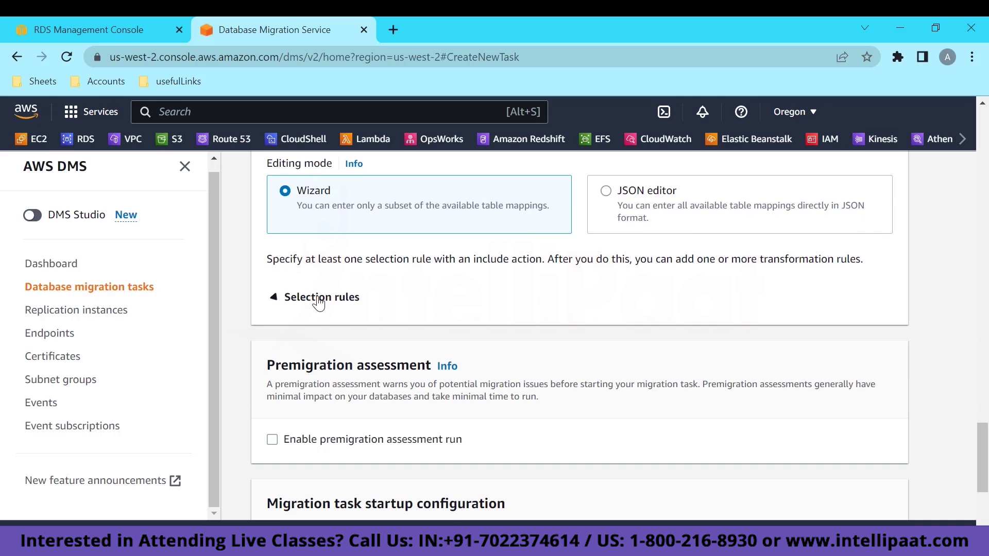
pyautogui.click(314, 309)
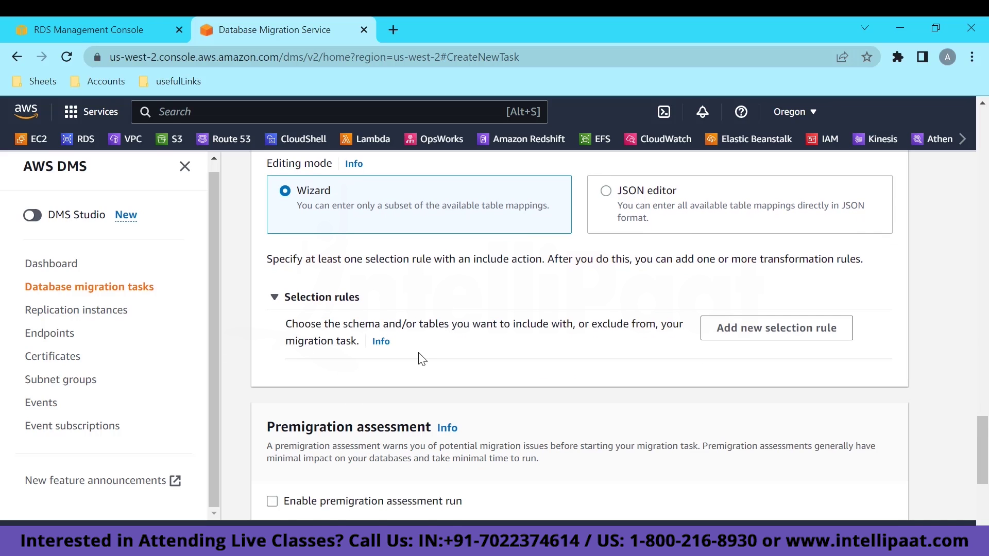
pyautogui.scroll(-1, 419, 357)
# - Add a new selection rule set to 'Enter a schema' with % wildcards and Include
pyautogui.click(732, 287)
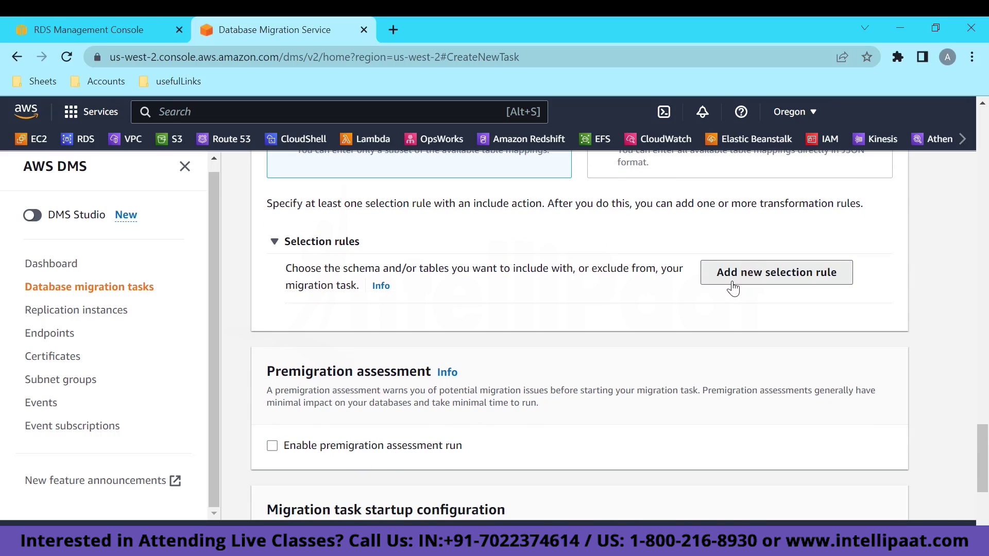
pyautogui.click(539, 387)
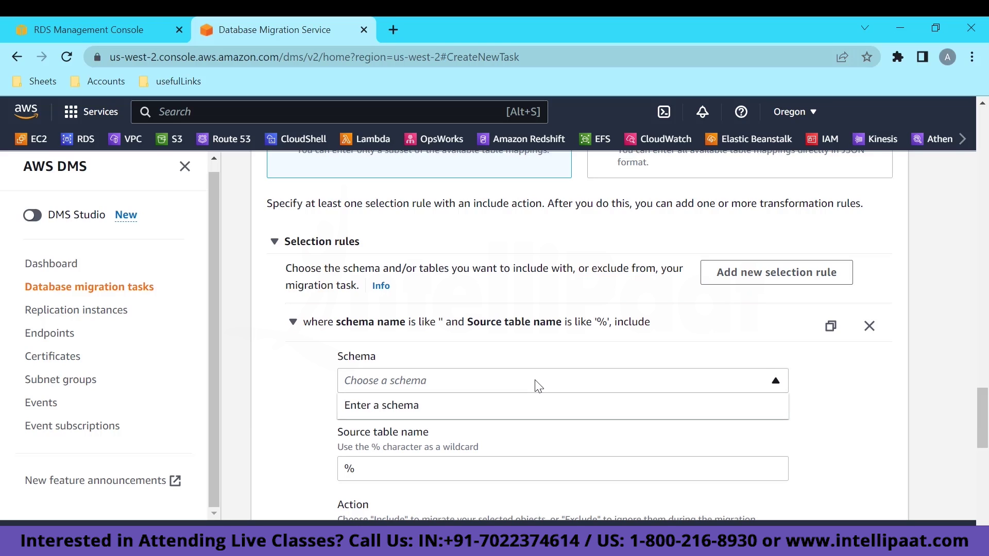
pyautogui.click(504, 404)
# - Create mymigrationtask and refresh the task list until it shows as Creating
pyautogui.scroll(-3, 503, 405)
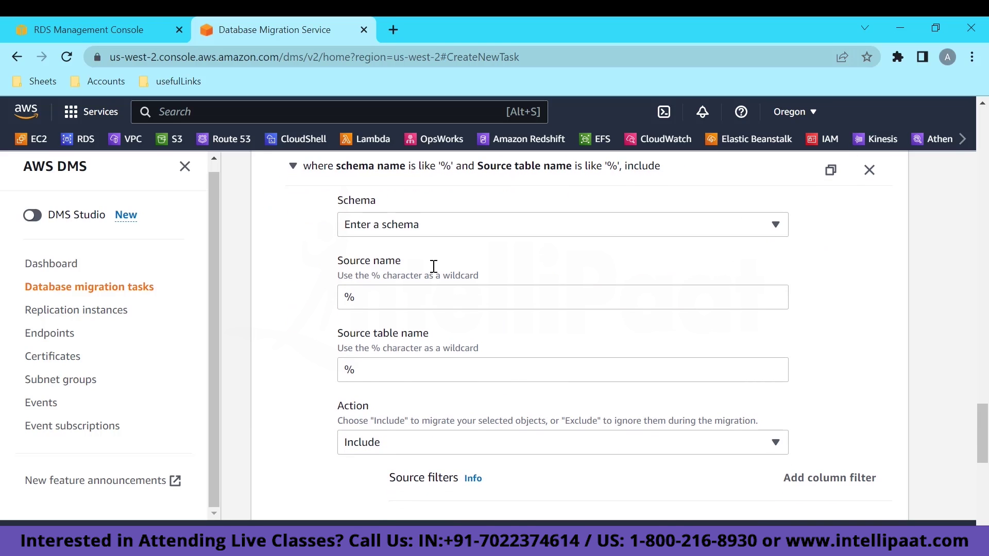
pyautogui.scroll(-3, 388, 351)
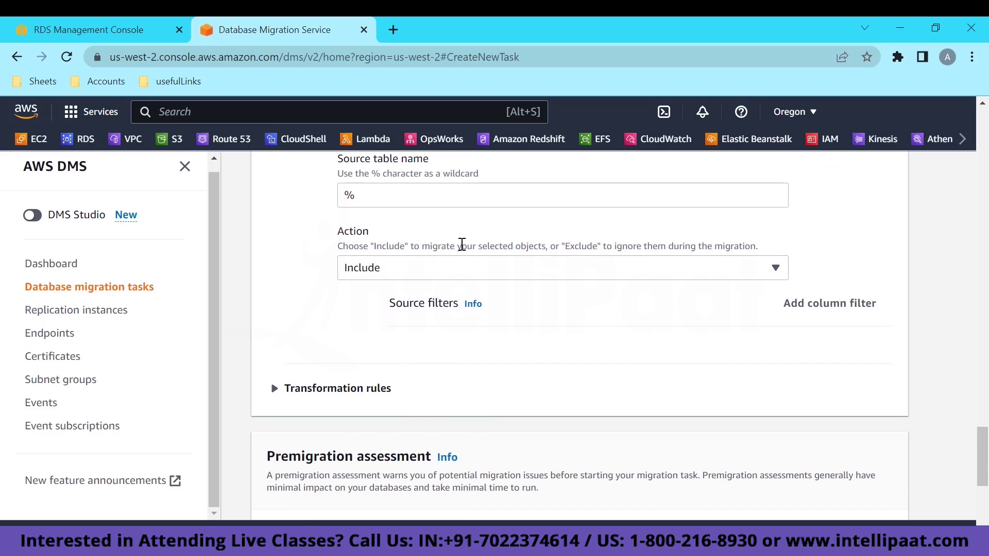
pyautogui.scroll(-5, 489, 379)
pyautogui.scroll(2, 493, 381)
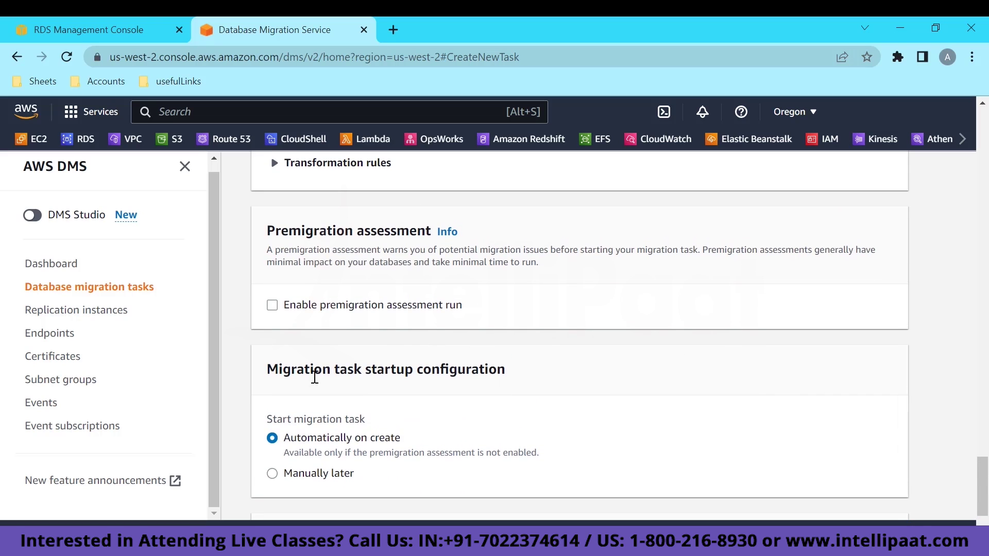
pyautogui.scroll(-2, 486, 407)
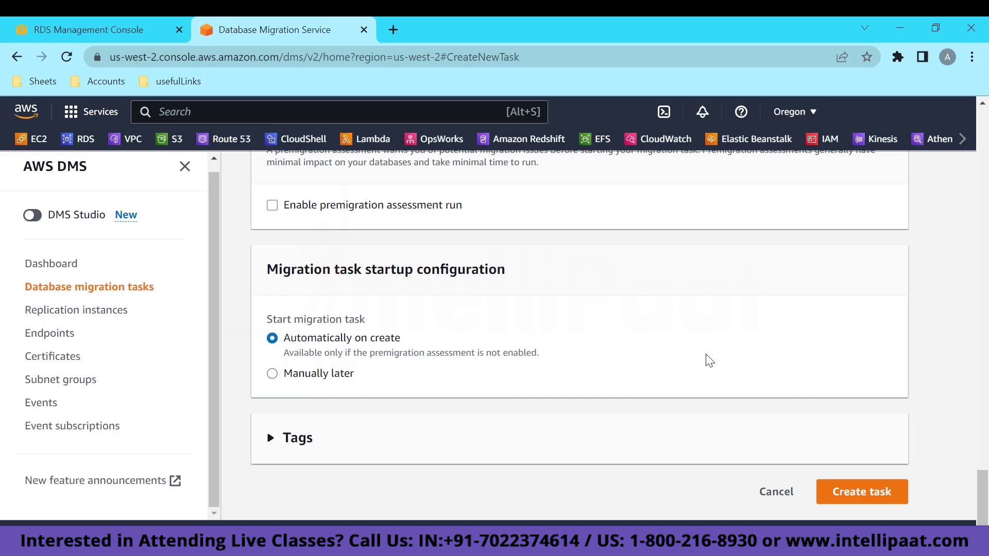
pyautogui.click(849, 493)
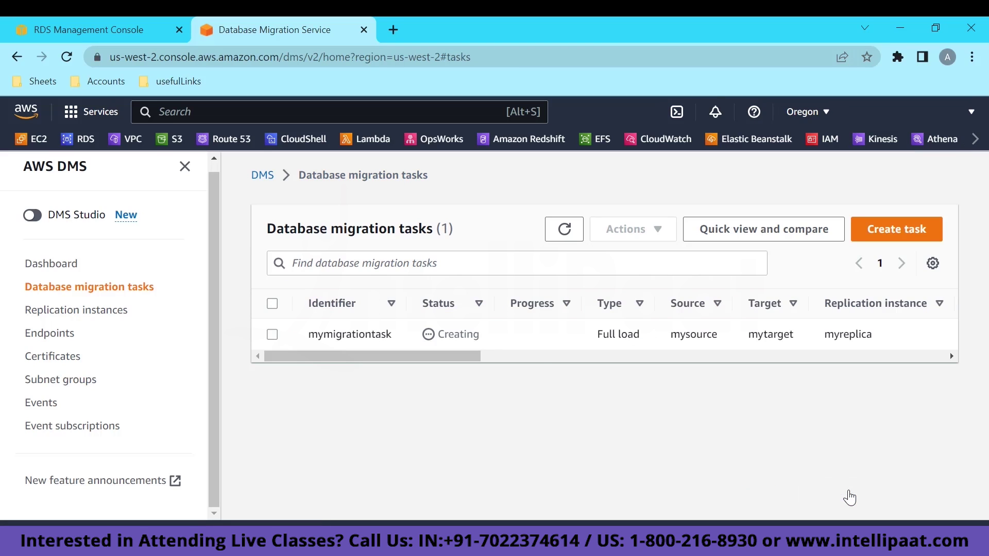
pyautogui.click(561, 273)
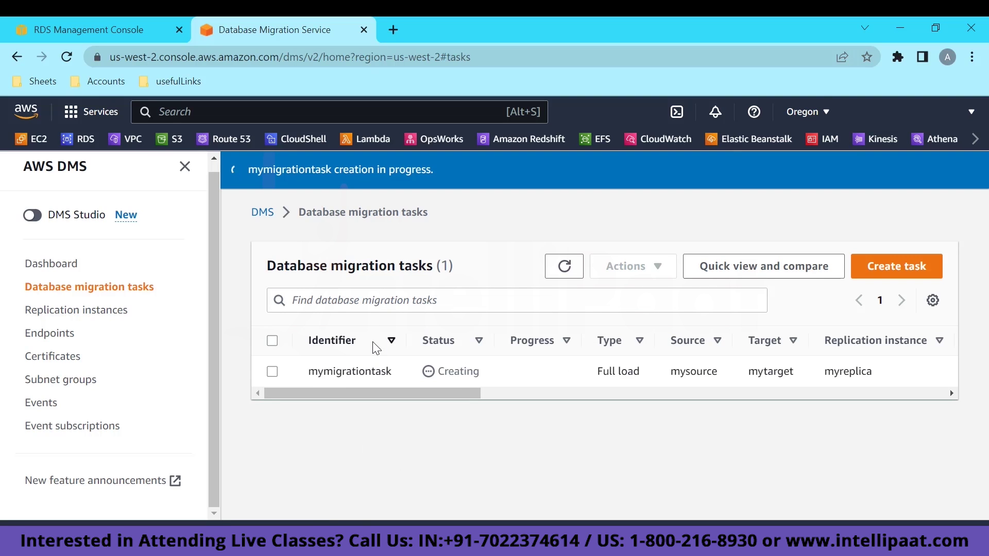
# - Rerun 'show databases;' on the target RDS server, which still lists only the four system databases
pyautogui.hotkey('alt', 'Tab')
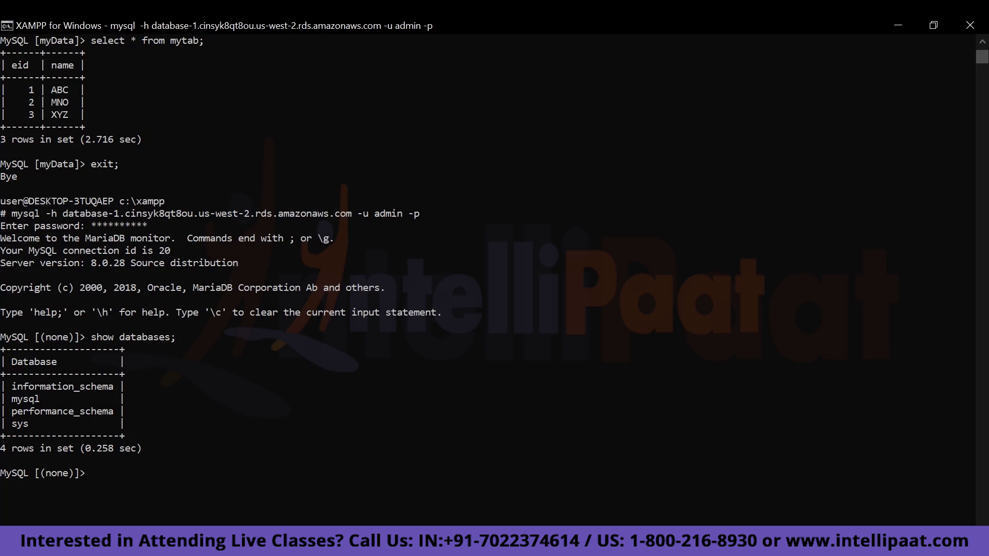
pyautogui.press('Up')
pyautogui.press('Return')
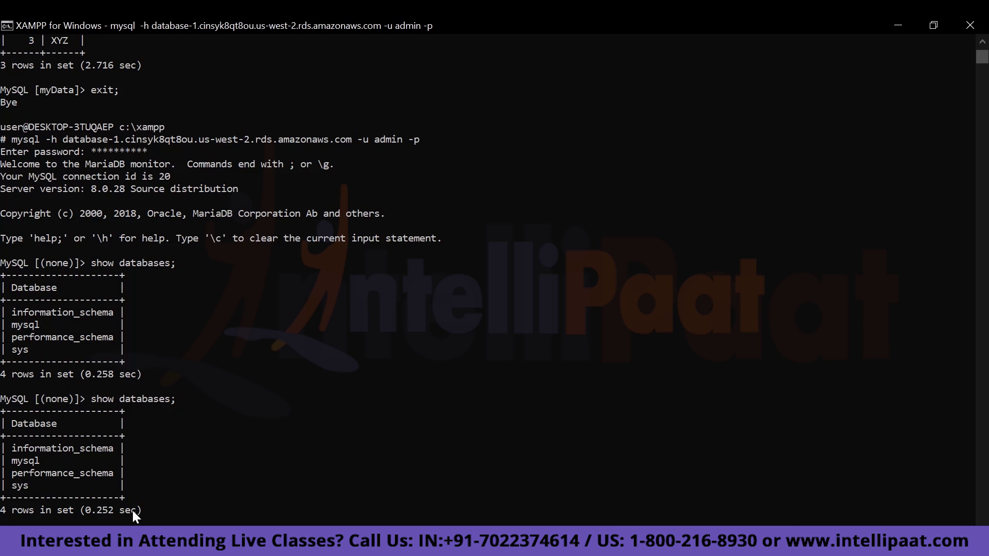
pyautogui.scroll(-2, 168, 462)
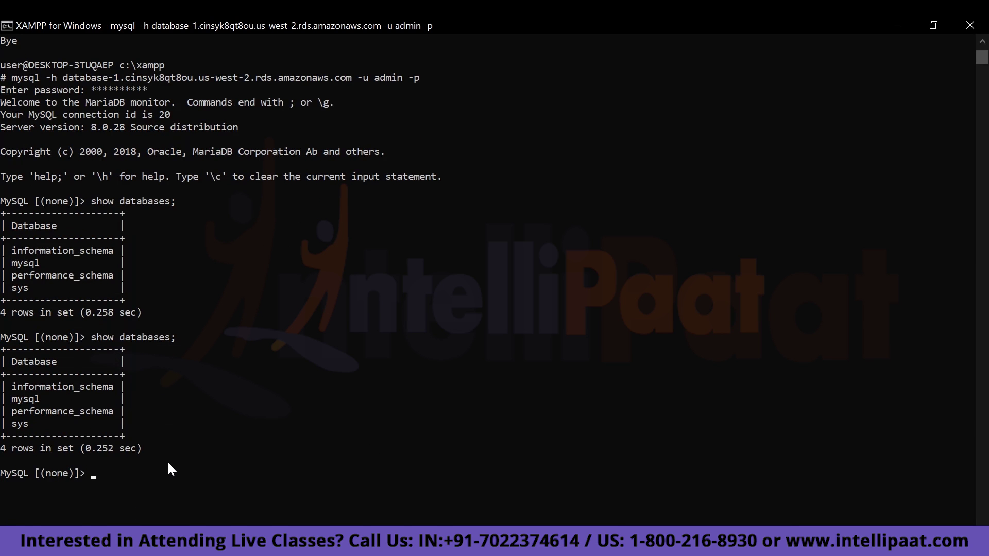
# - Refresh the DMS task list until mymigrationtask reports 100% full load, then return to the MySQL console
pyautogui.moveTo(507, 541)
pyautogui.click(487, 457)
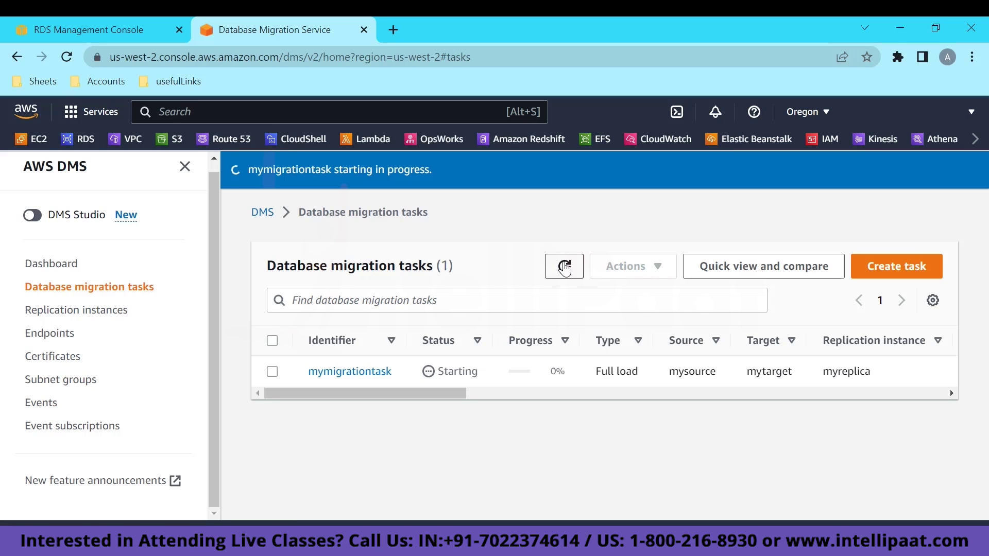
pyautogui.click(565, 268)
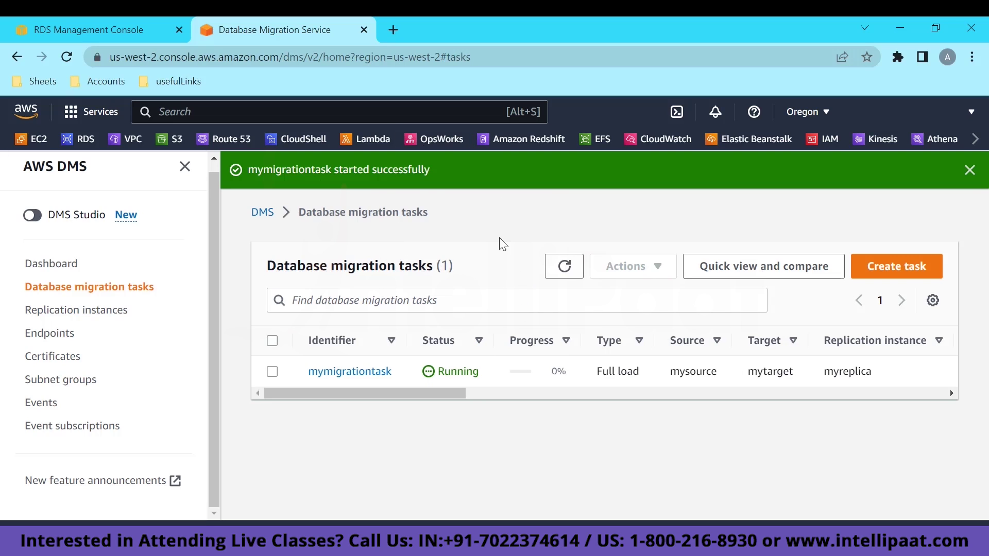
pyautogui.click(556, 267)
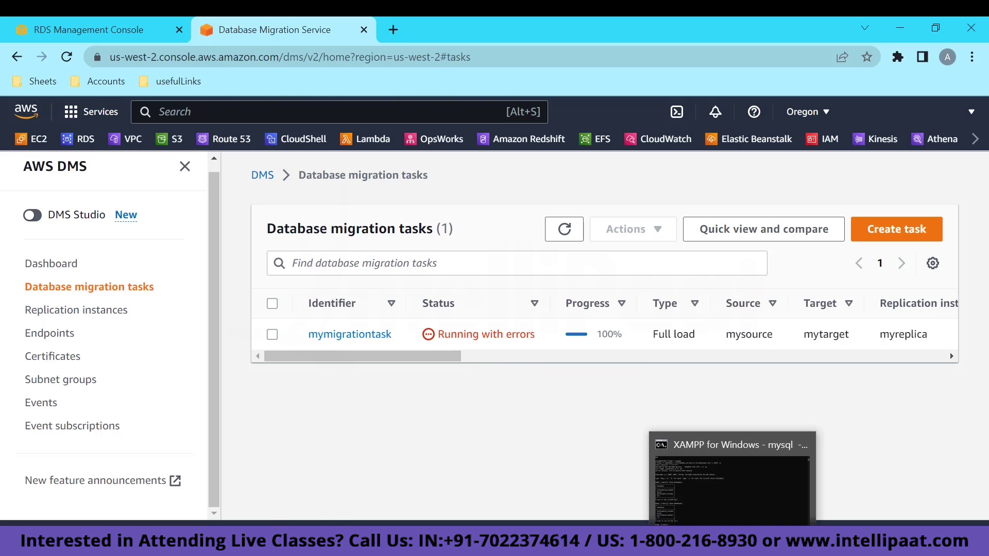
pyautogui.click(732, 545)
# - Confirm myData now exists on the target, switch to it with 'use myData;', and list its tables
pyautogui.press('Up')
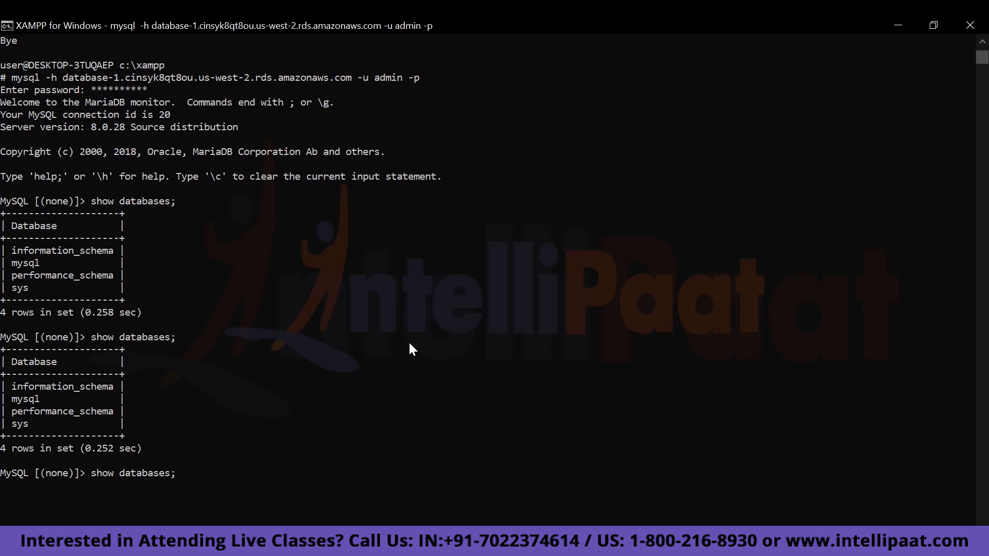
pyautogui.press('Return')
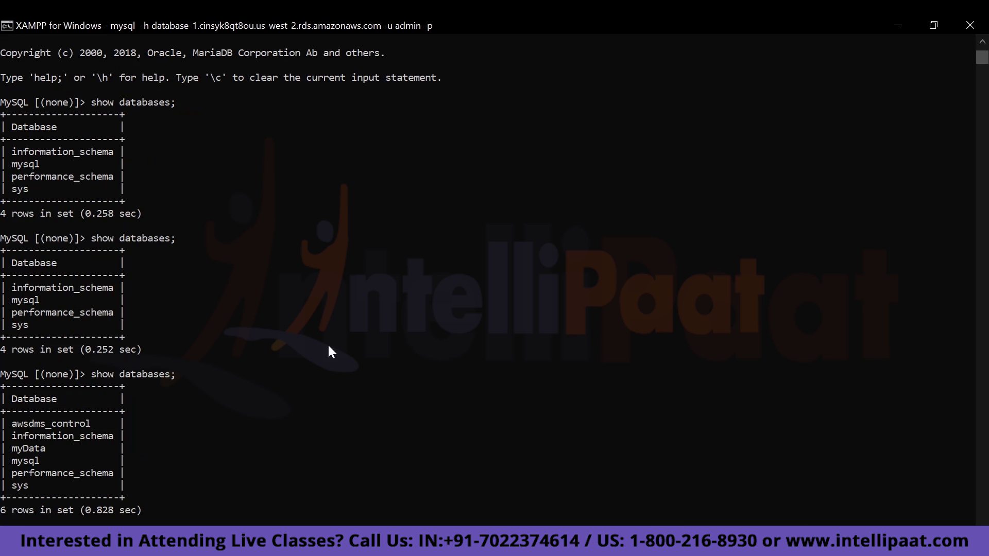
pyautogui.scroll(-3, 231, 433)
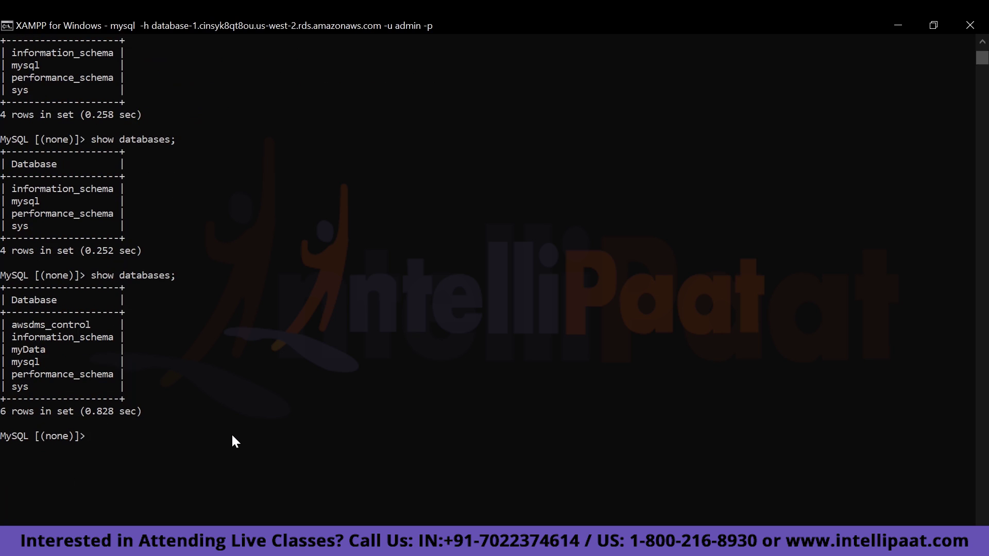
pyautogui.write('use myData;')
pyautogui.press('Return')
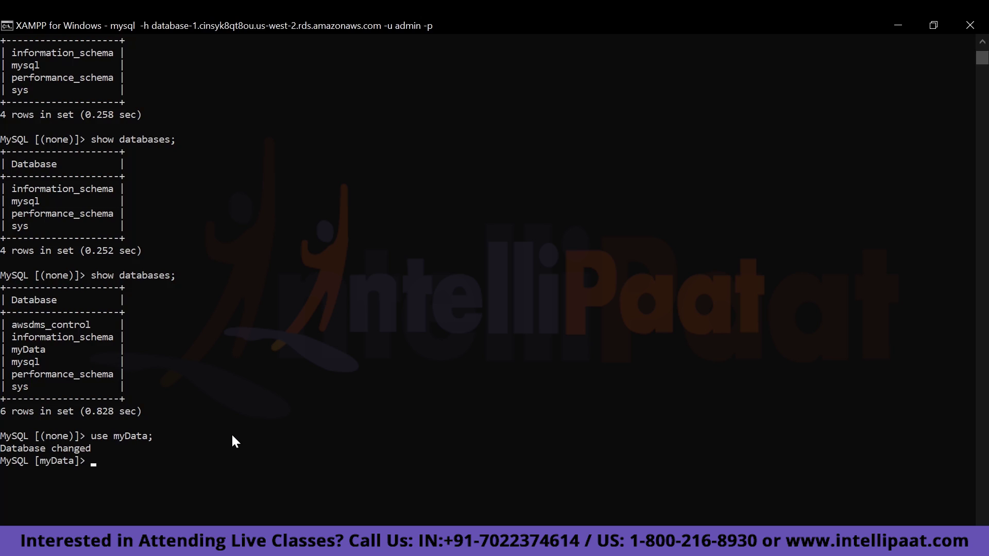
pyautogui.write('show')
pyautogui.write('tables;')
pyautogui.press('Return')
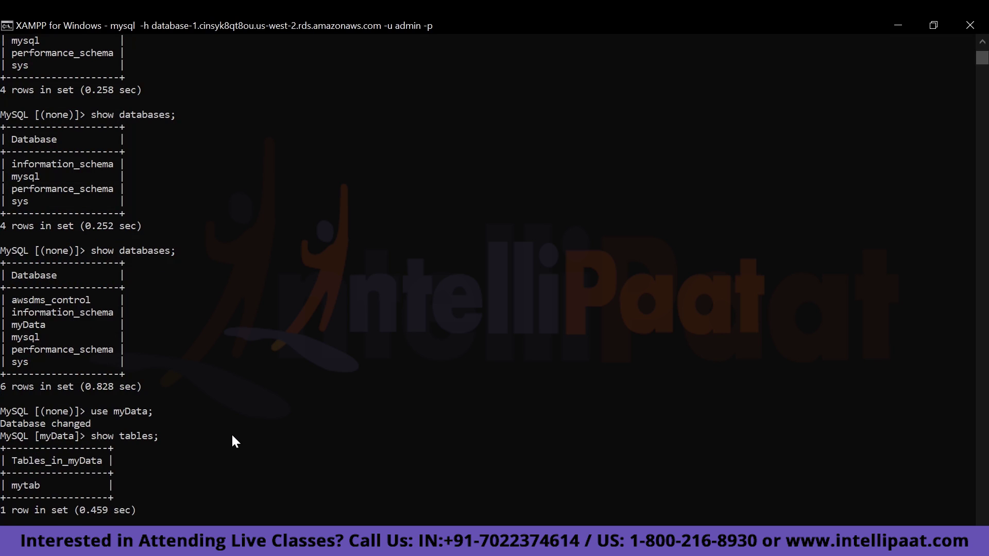
# - Run 'select * from mytab;' to see its three rows, then exit MySQL and return to the browser
pyautogui.write('sele')
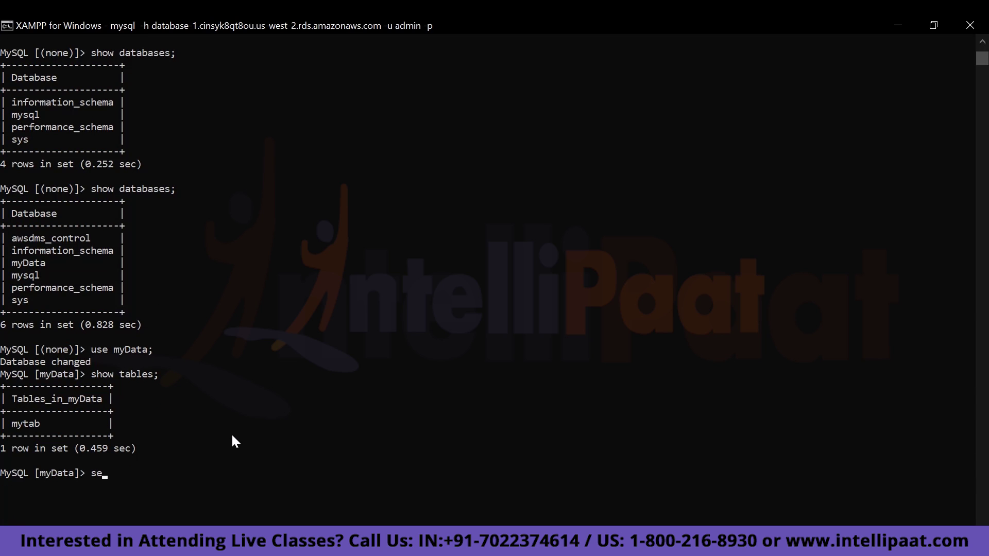
pyautogui.write('ct * from mytab;')
pyautogui.press('Return')
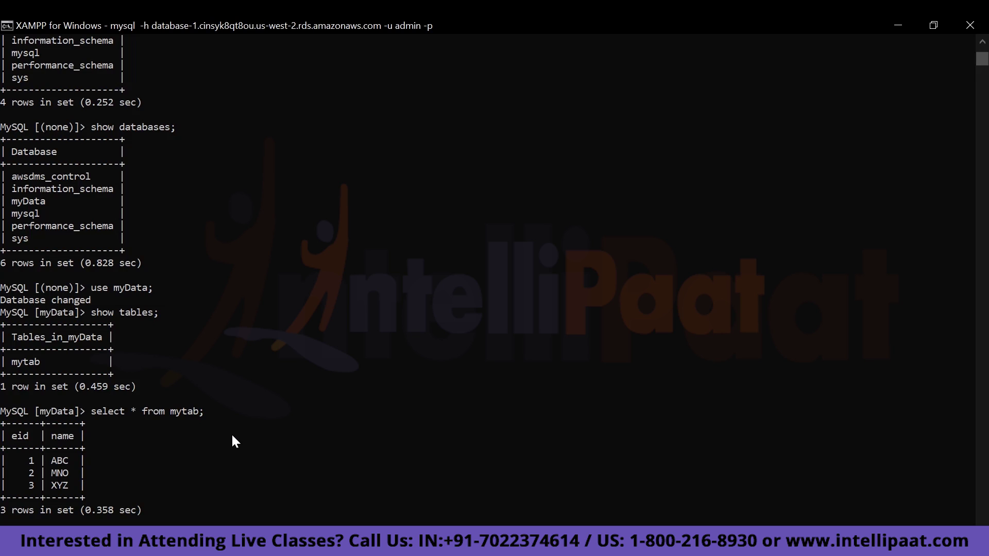
pyautogui.write('exit;')
pyautogui.press('Return')
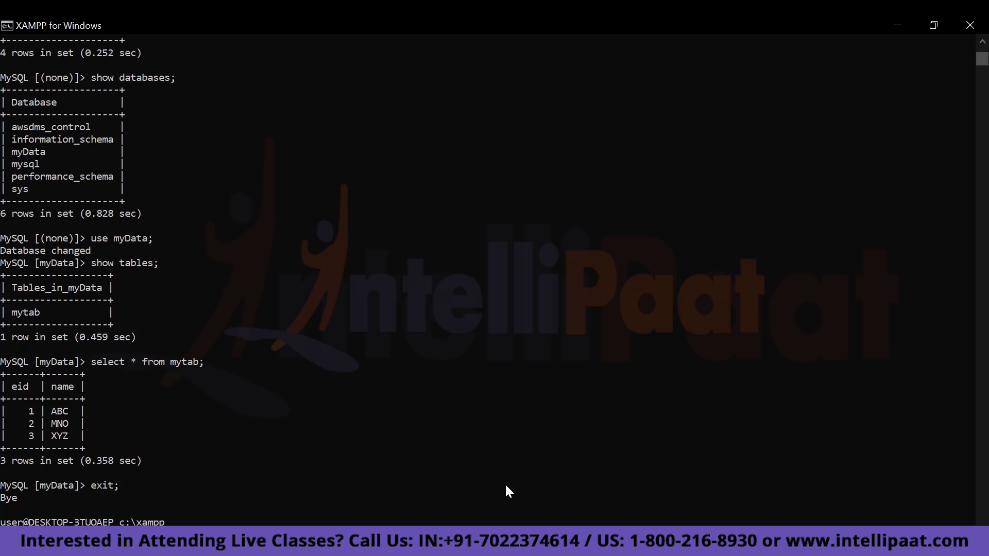
pyautogui.hotkey('alt', 'Tab')
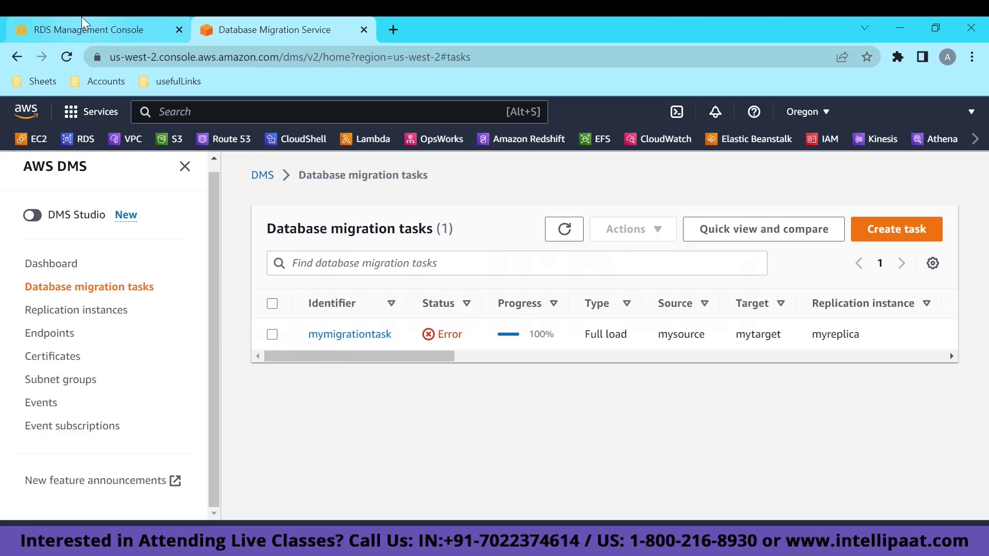
# - Select the database-1 endpoint address under Connectivity & security on the RDS page, then return to XAMPP
pyautogui.click(81, 16)
pyautogui.click(366, 349)
pyautogui.scroll(3, 366, 353)
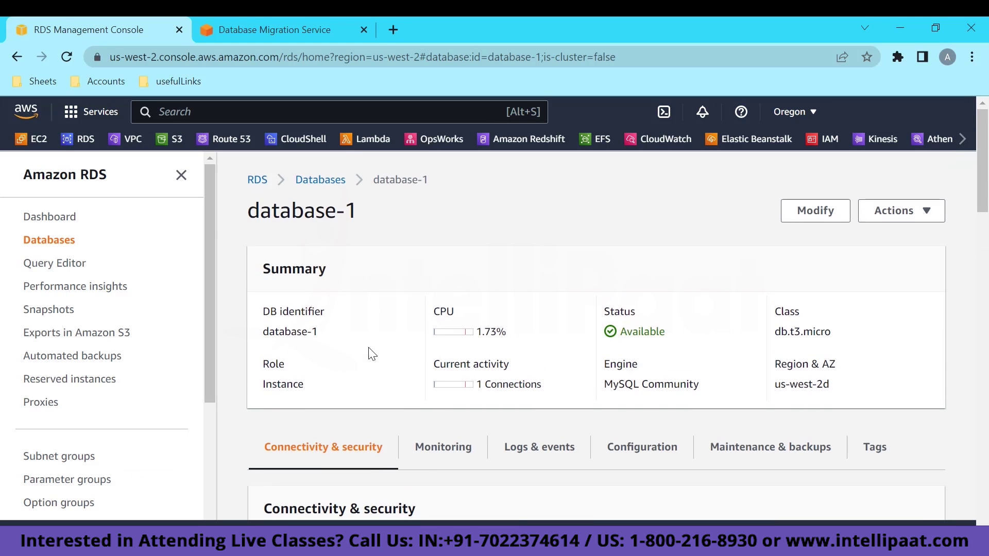
pyautogui.scroll(-5, 356, 213)
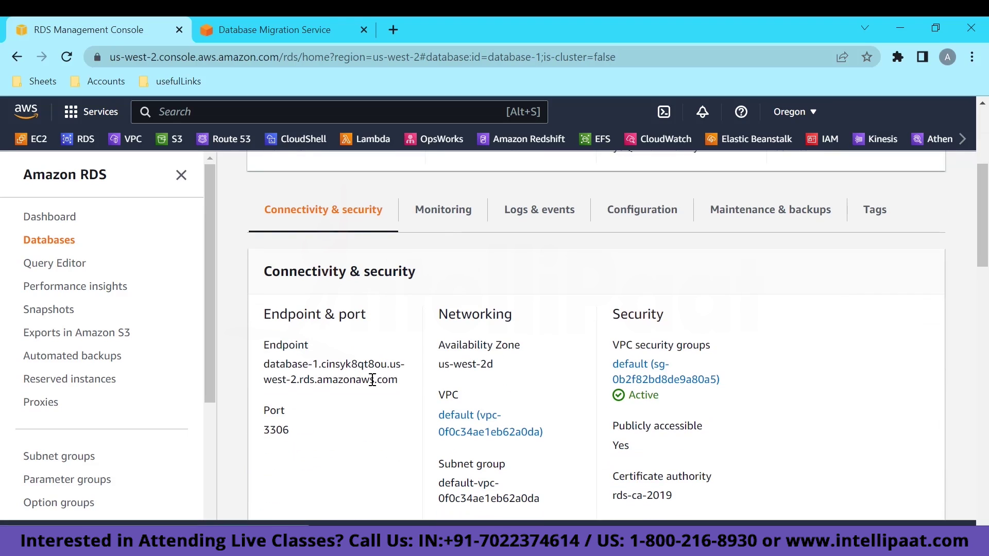
pyautogui.moveTo(411, 389); pyautogui.dragTo(263, 363)
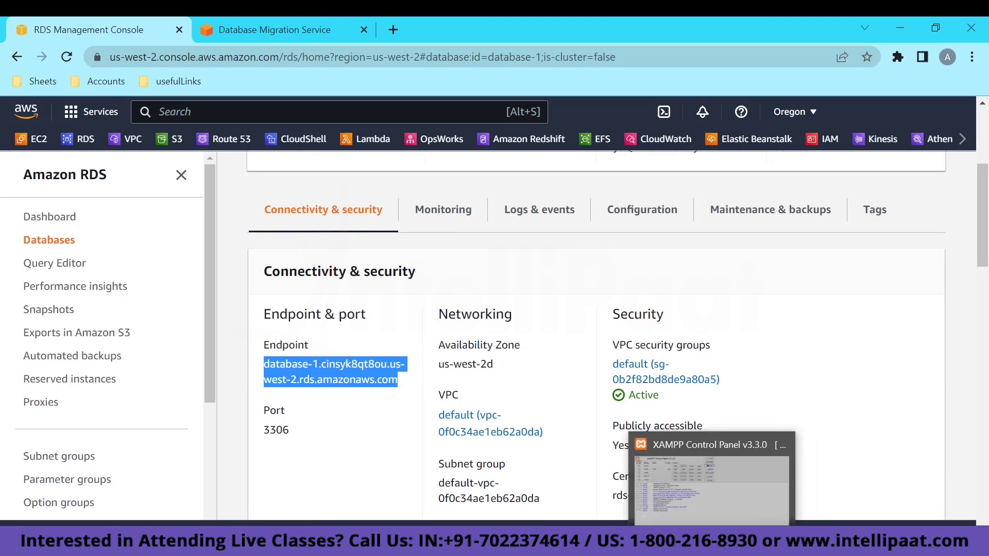
pyautogui.click(746, 482)
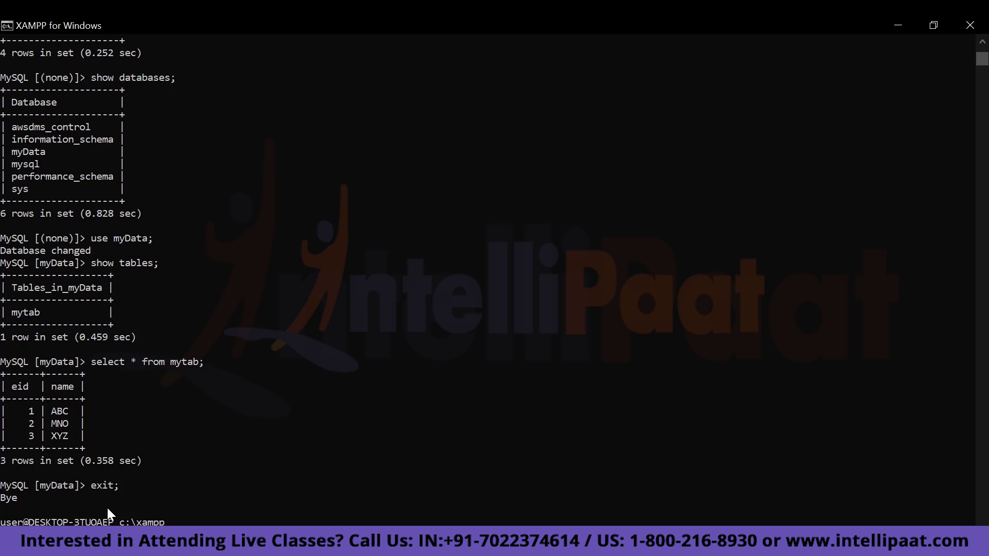
# - Rerun the 'mysql -h database-1… -u admin -p' connection command and enter the admin password
pyautogui.press('Up')
pyautogui.press('Return')
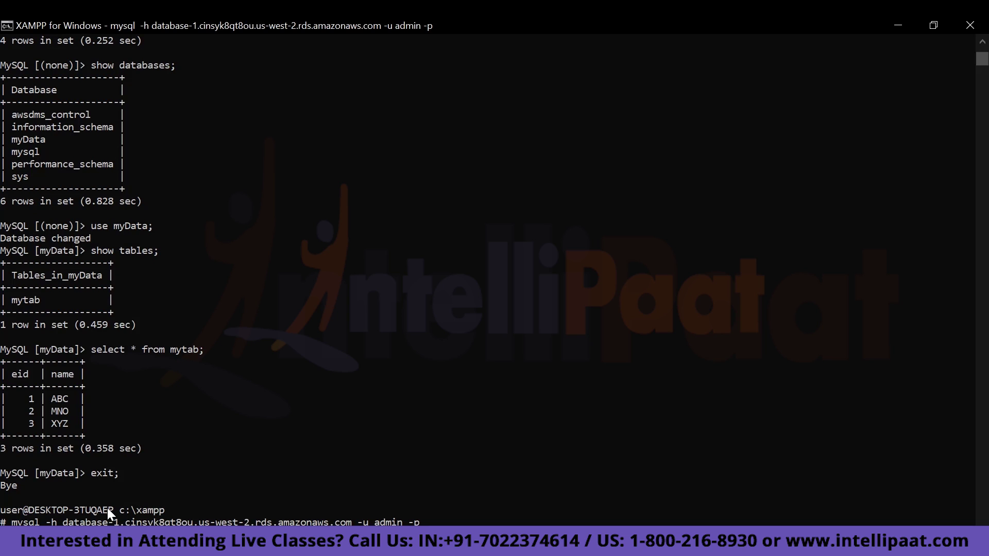
pyautogui.press('Return')
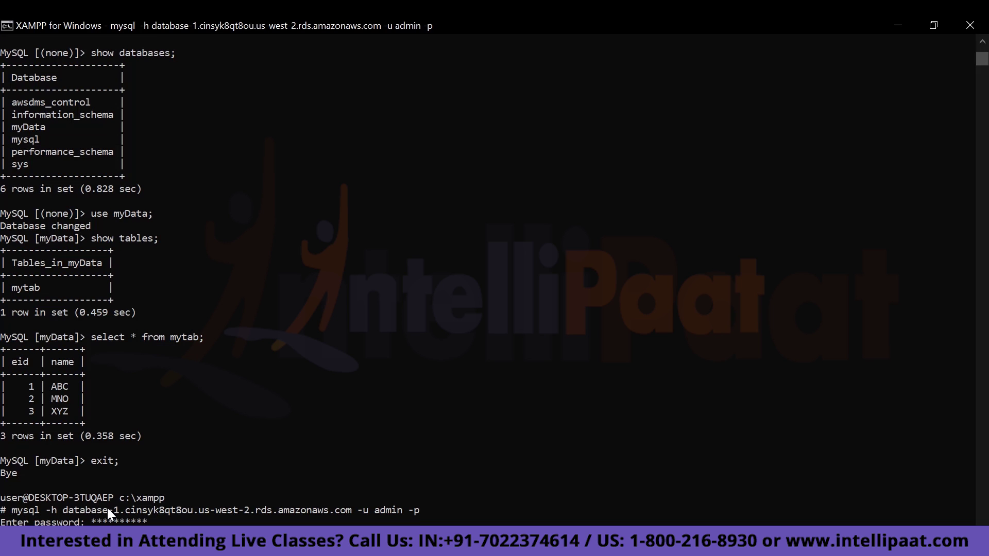